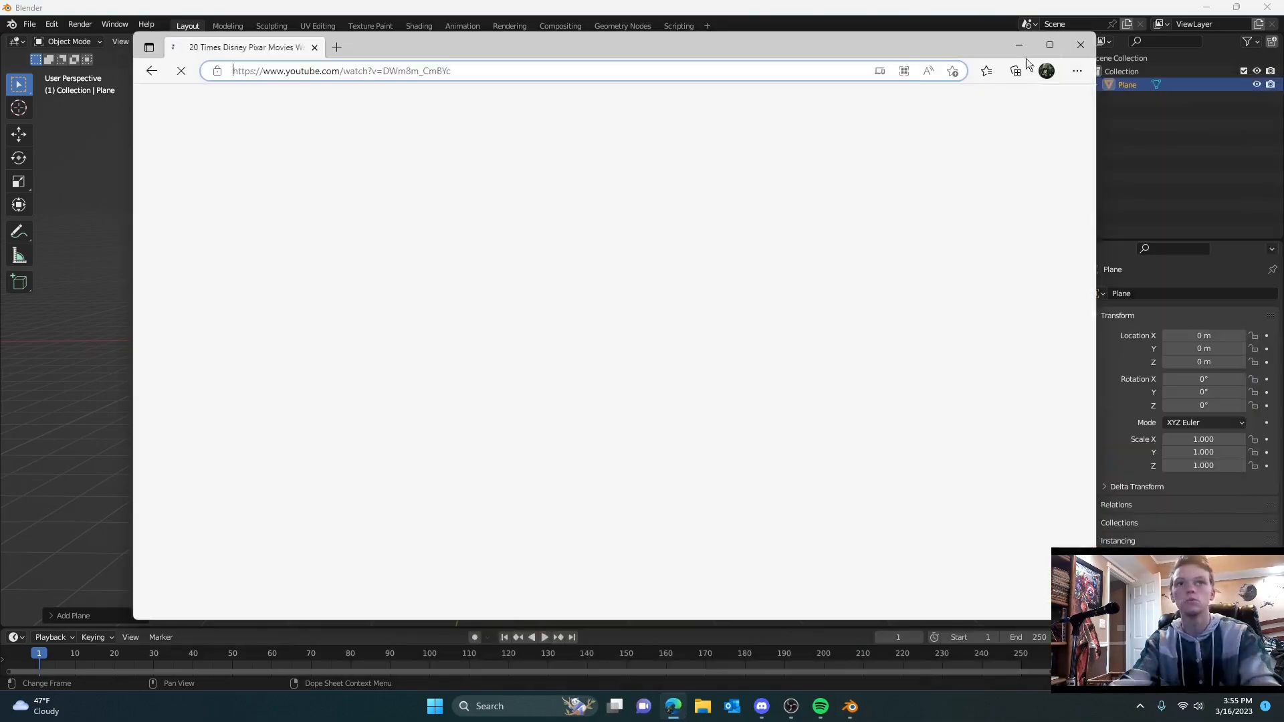
- Search the web for images of "inside of house kitchen area"
key(ctrl+t)
text(house)
key(ctrl+a)
text(inside of house kitchen area)
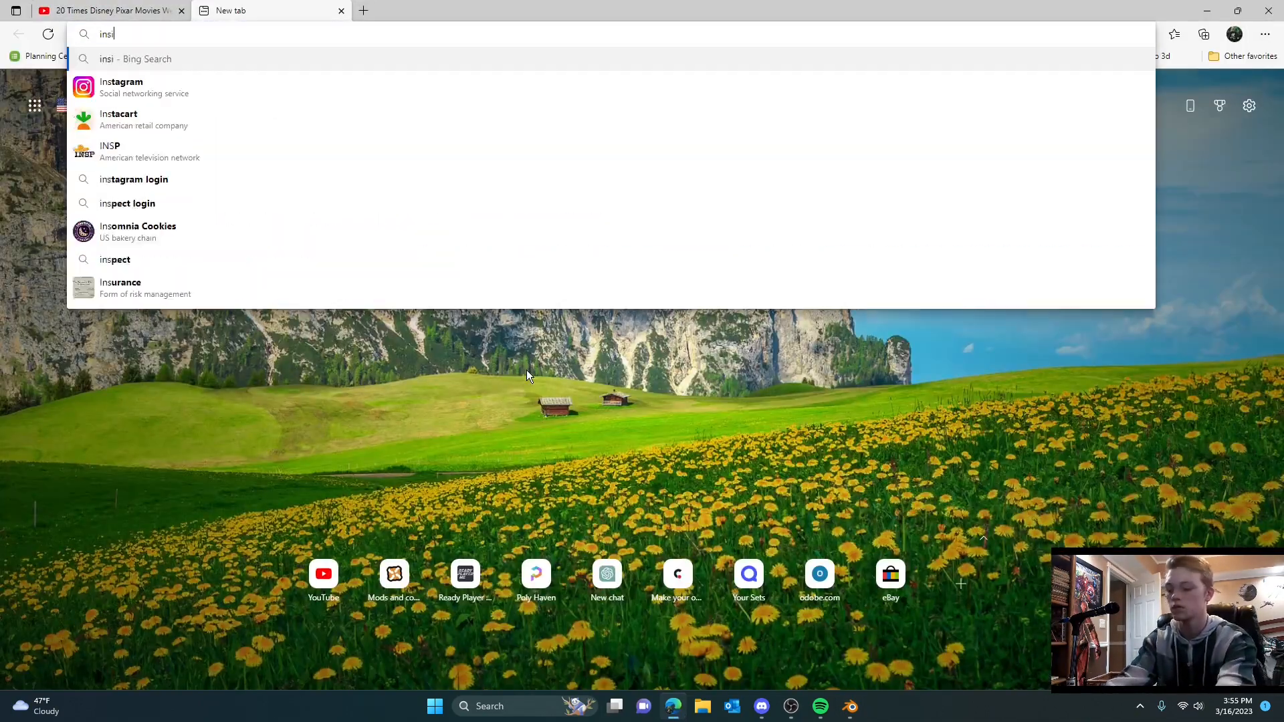
key(Return)
click(247, 108)
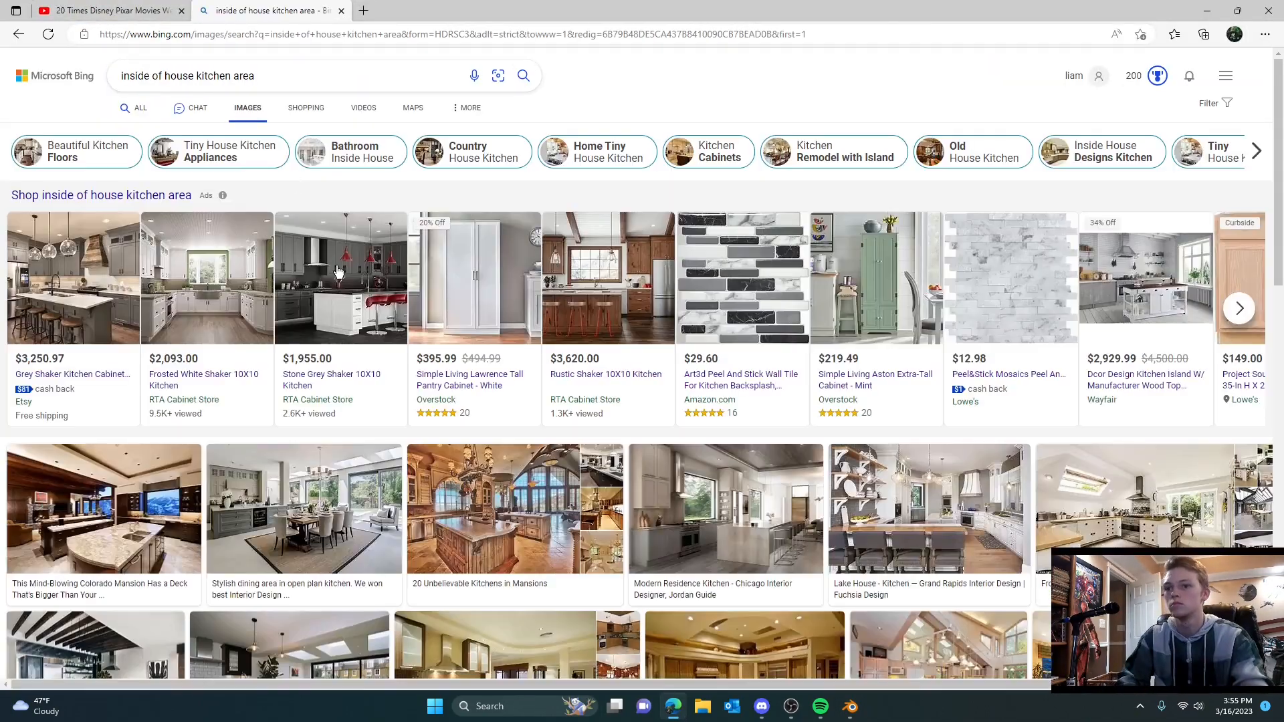
- Examine the kitchen photos in the image results, opening several to judge them as scene references
scroll(358, 352, down, 10)
scroll(357, 352, down, 5)
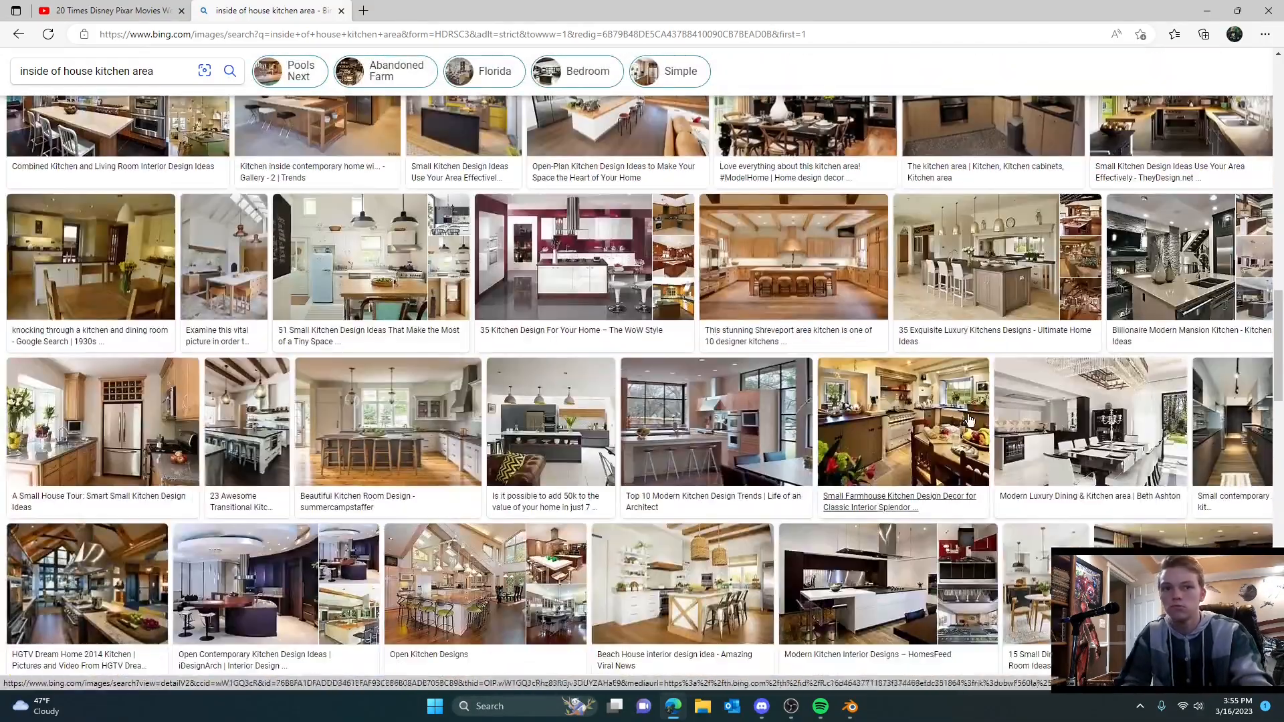
click(903, 389)
click(904, 389)
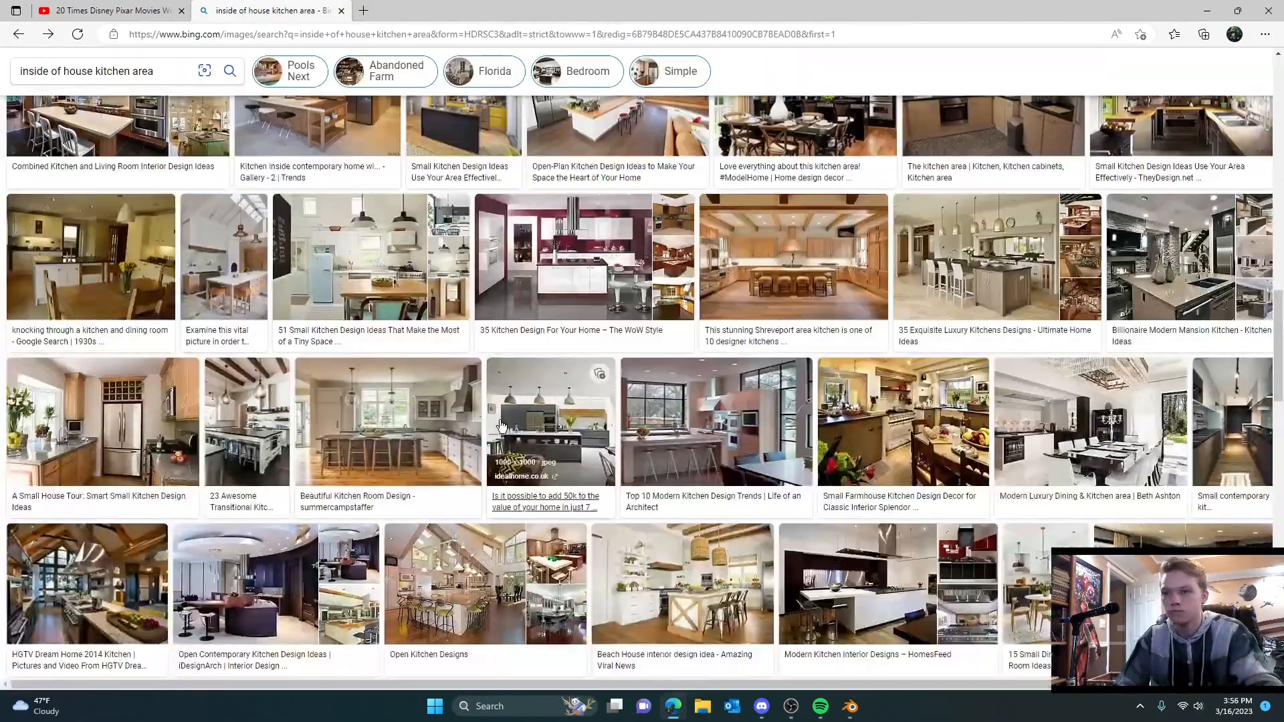
scroll(923, 391, down, 5)
click(934, 391)
click(18, 35)
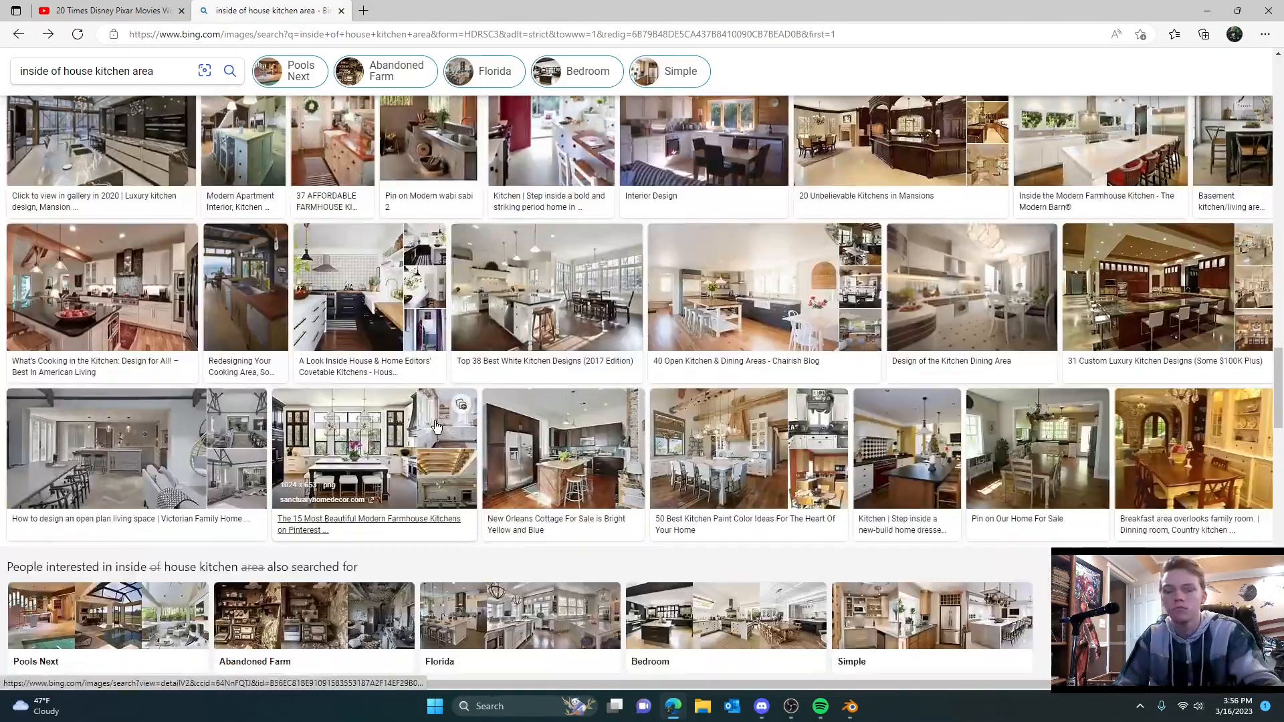
scroll(436, 426, down, 10)
click(336, 548)
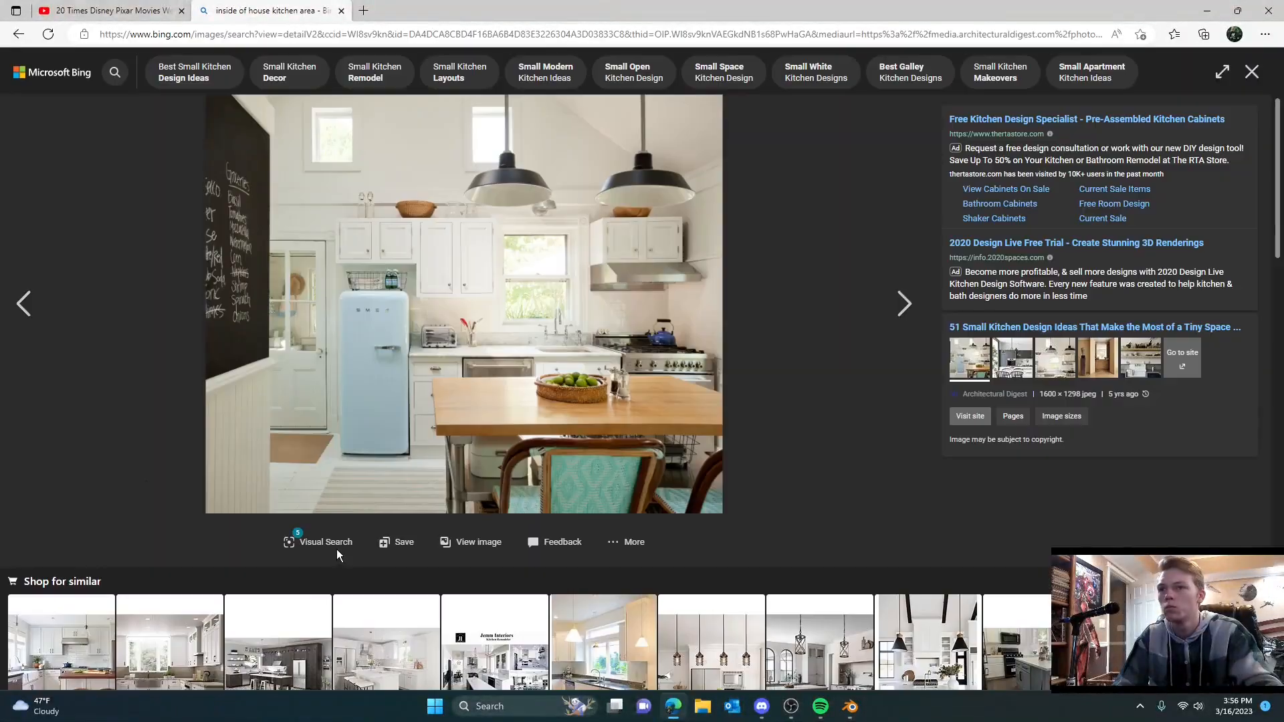
- Open the open-plan kitchen photo with the white island and save it as Kitchen Scene.jpg
click(134, 379)
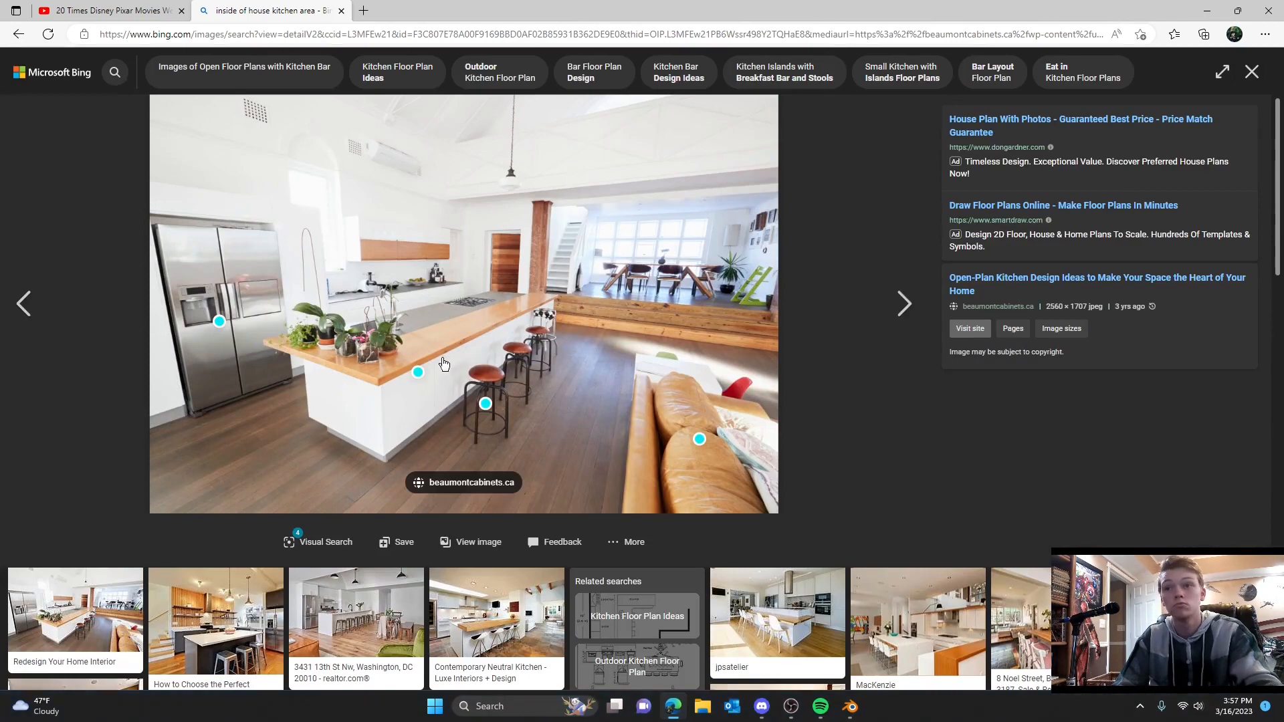
right_click(579, 309)
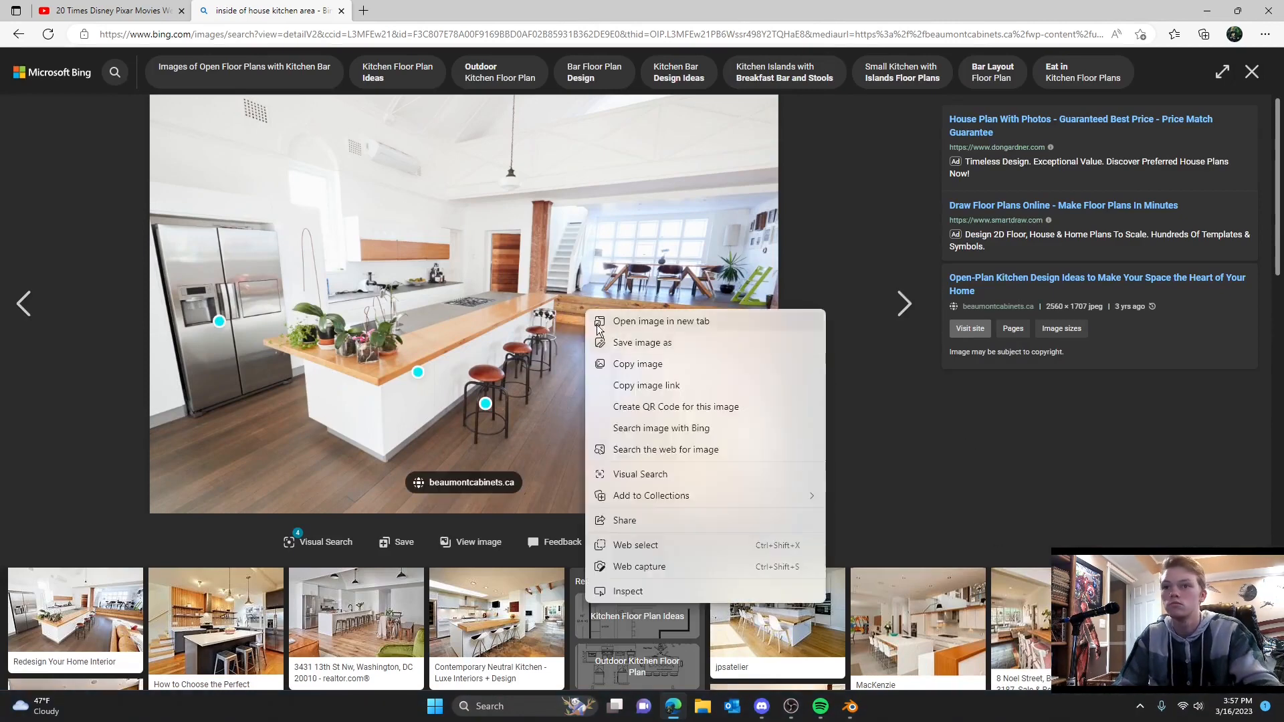
click(617, 345)
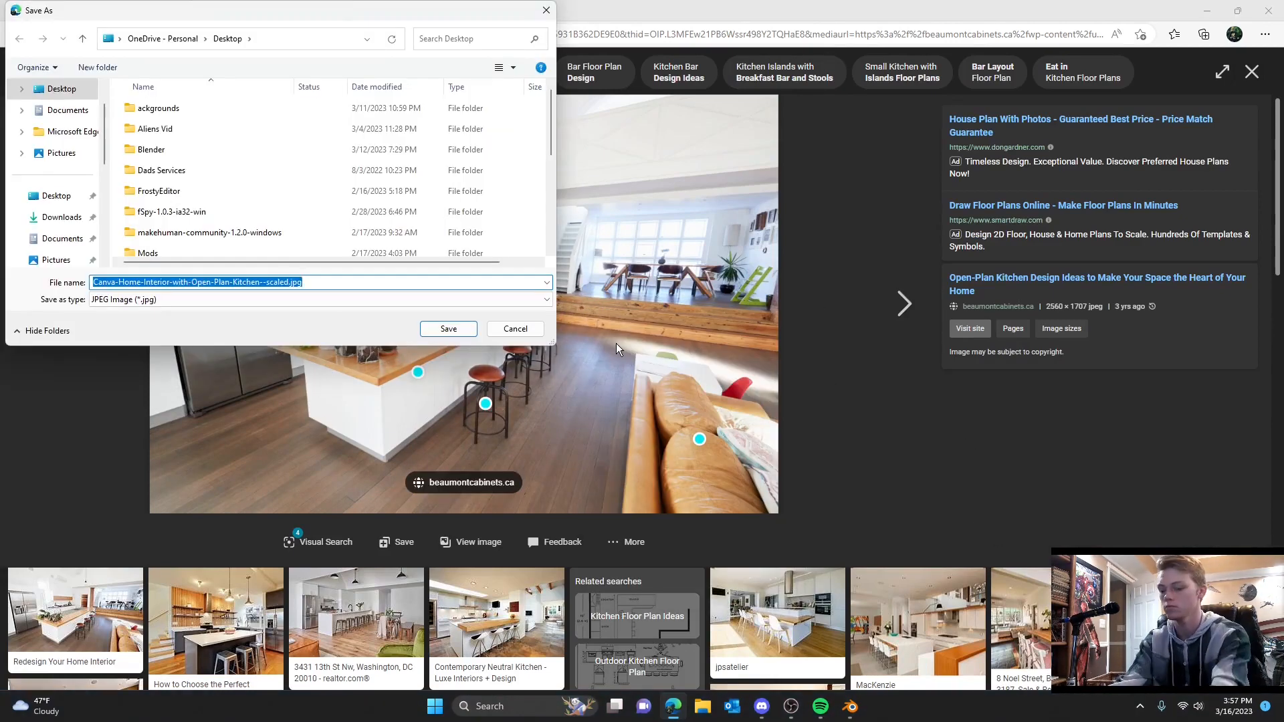
click(445, 332)
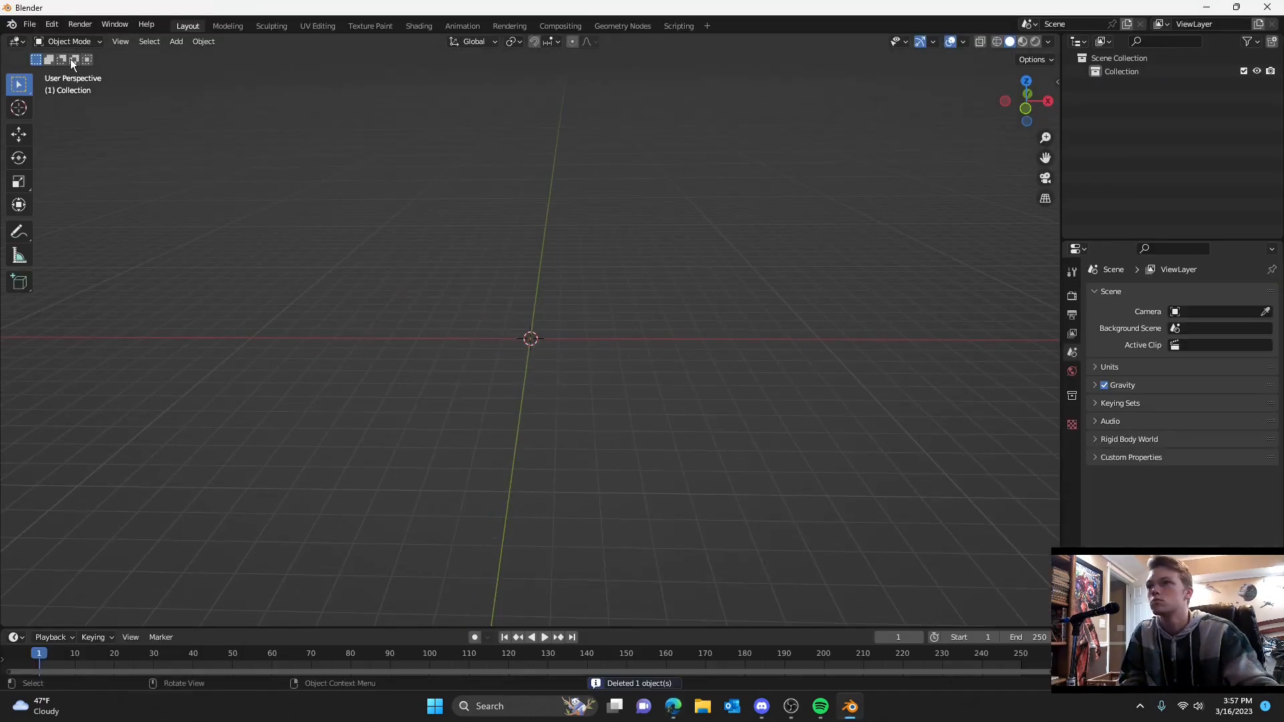
- Add the Kitchen Scene.jpg photo to the Blender scene as a reference image
key(shift+a)
click(615, 476)
click(339, 467)
double_click(535, 369)
scroll(555, 343, down, 1)
scroll(554, 343, up, 1)
- Set the viewport to solid shading and stand the kitchen image upright with rotation X 90°, Y 0°, Z 0°
click(1034, 41)
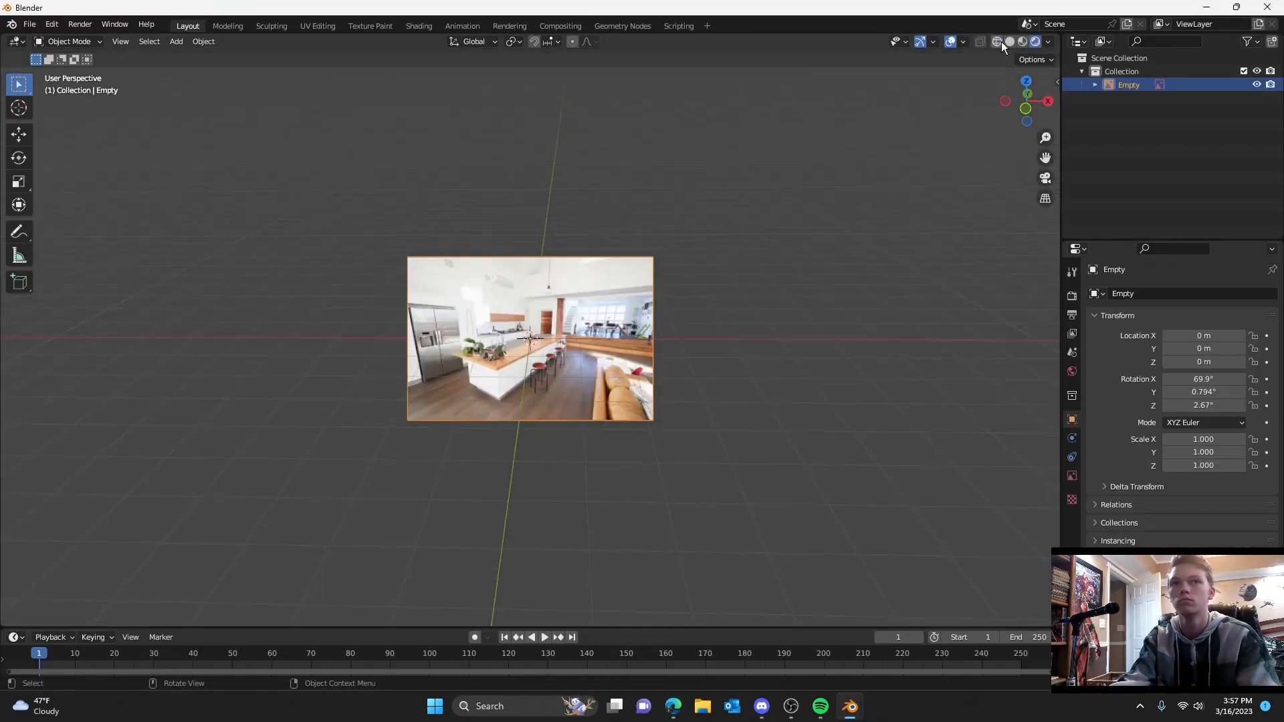
click(1009, 43)
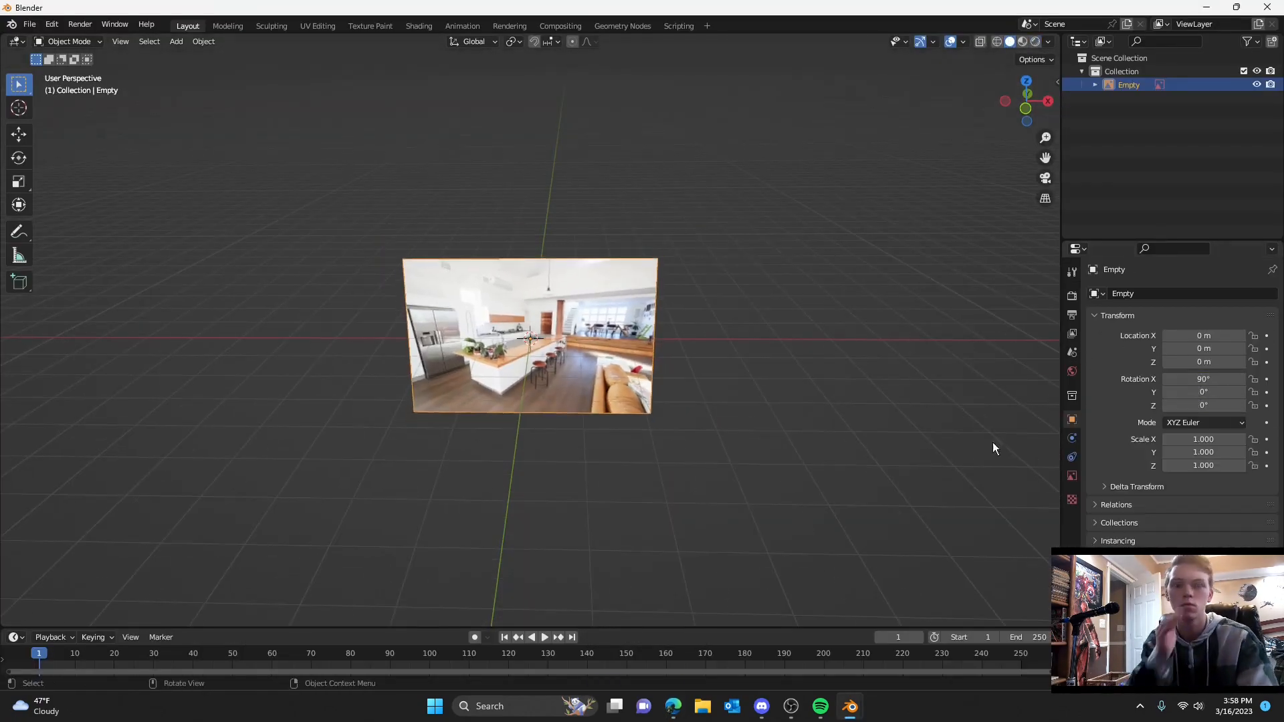
scroll(695, 344, up, 6)
scroll(711, 355, down, 3)
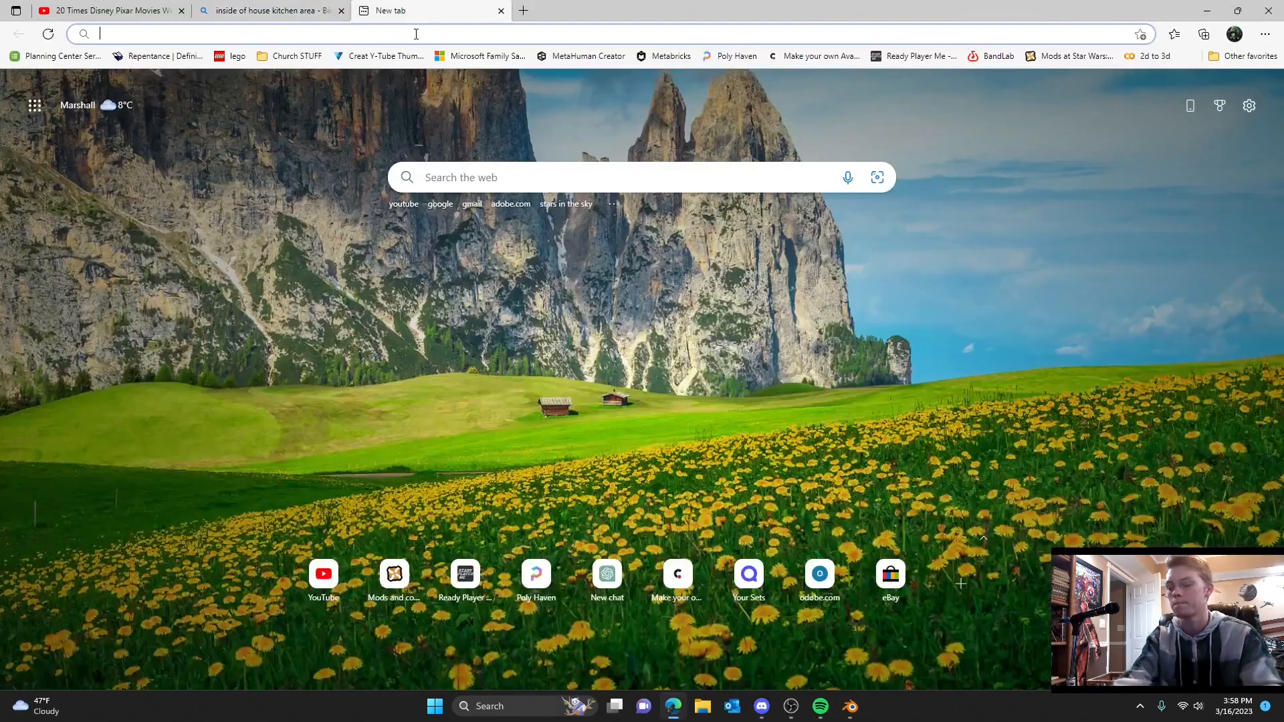
- Search the web for images of "modern fridge" and open the photo of the mint-green retro refrigerator
text(modern fridge)
key(Return)
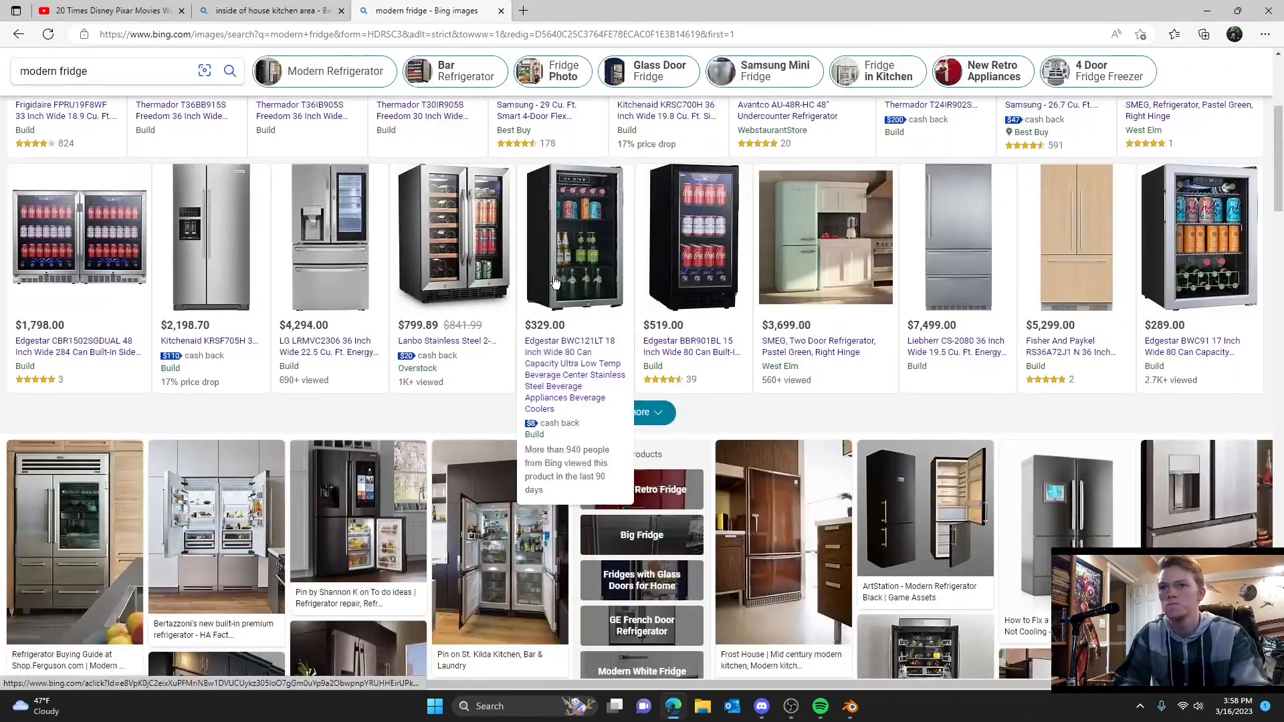
scroll(554, 281, down, 10)
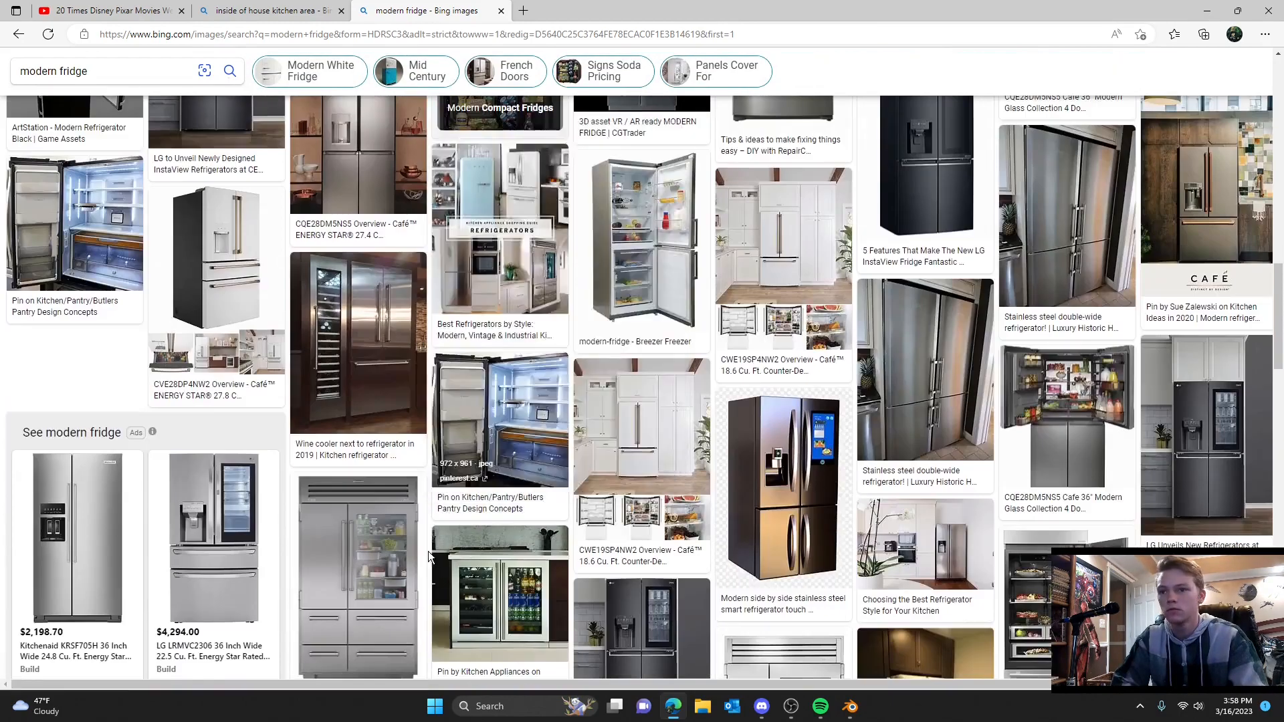
scroll(428, 557, down, 8)
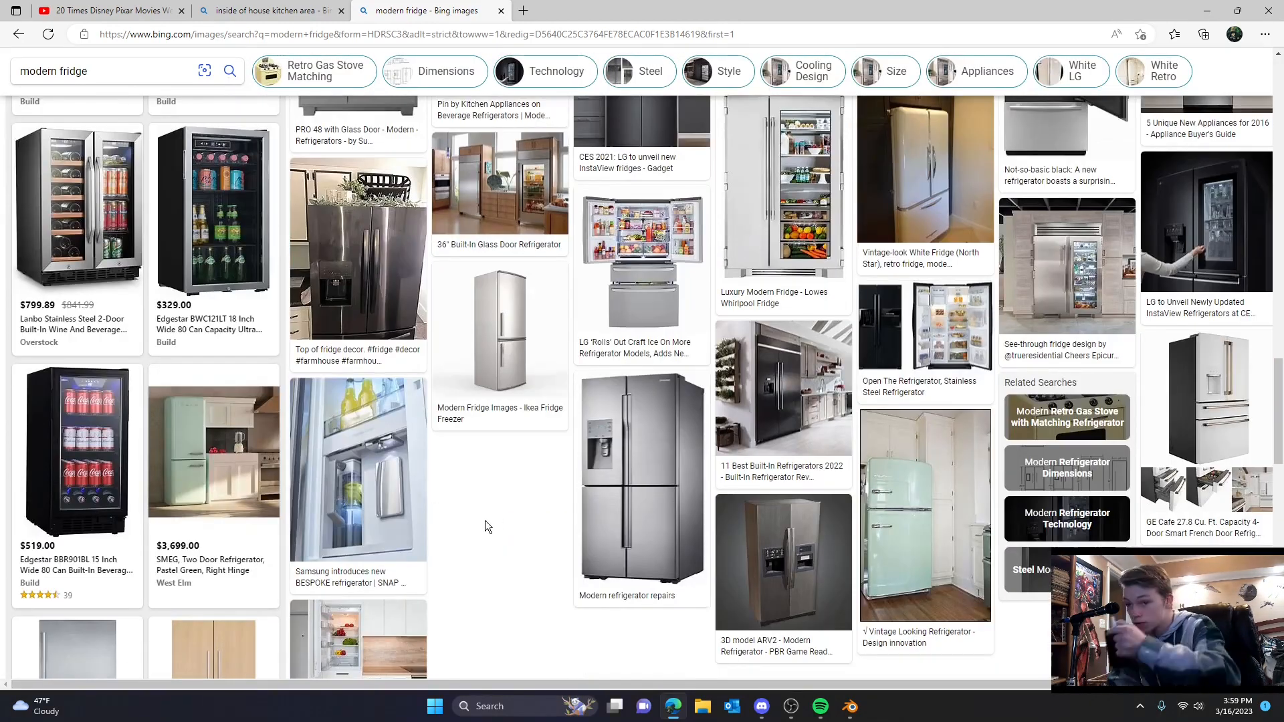
scroll(488, 527, down, 2)
scroll(922, 365, down, 1)
click(923, 365)
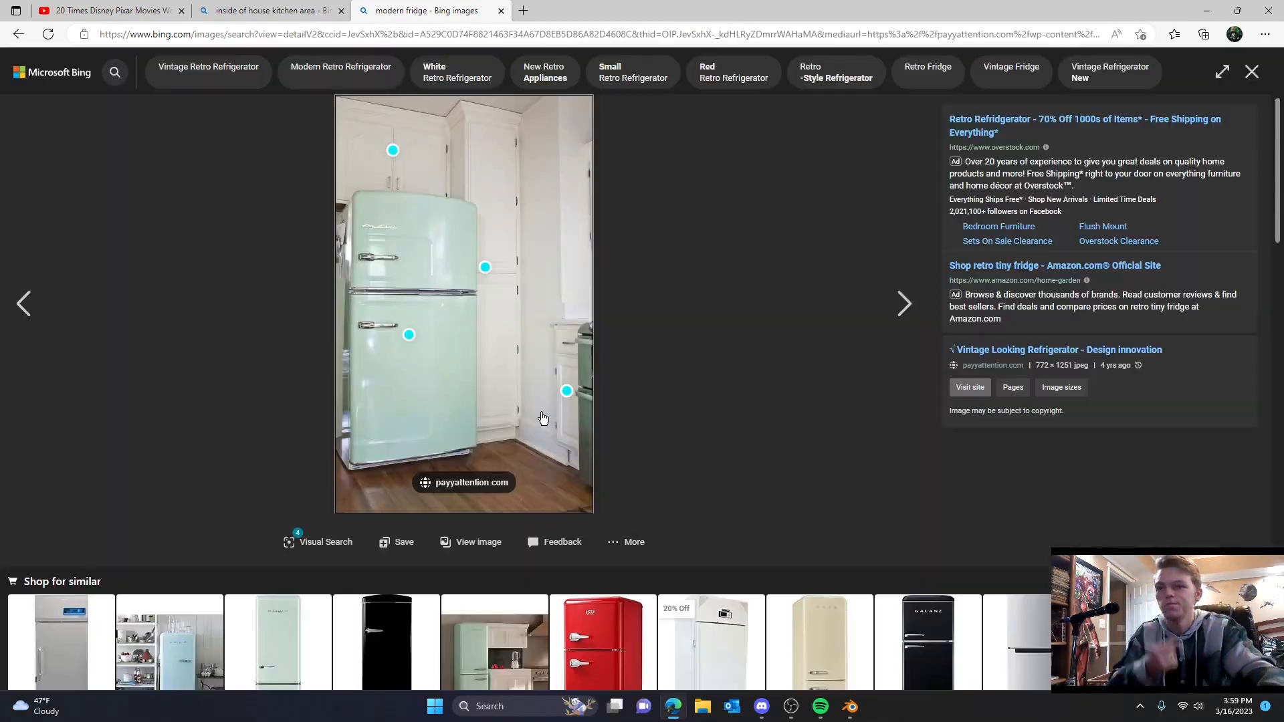
- Browse the similar retro fridges and open the related search for Red Retro Refrigerator
scroll(589, 508, down, 1)
click(608, 585)
click(660, 11)
scroll(645, 246, down, 2)
scroll(628, 301, down, 2)
scroll(604, 380, up, 2)
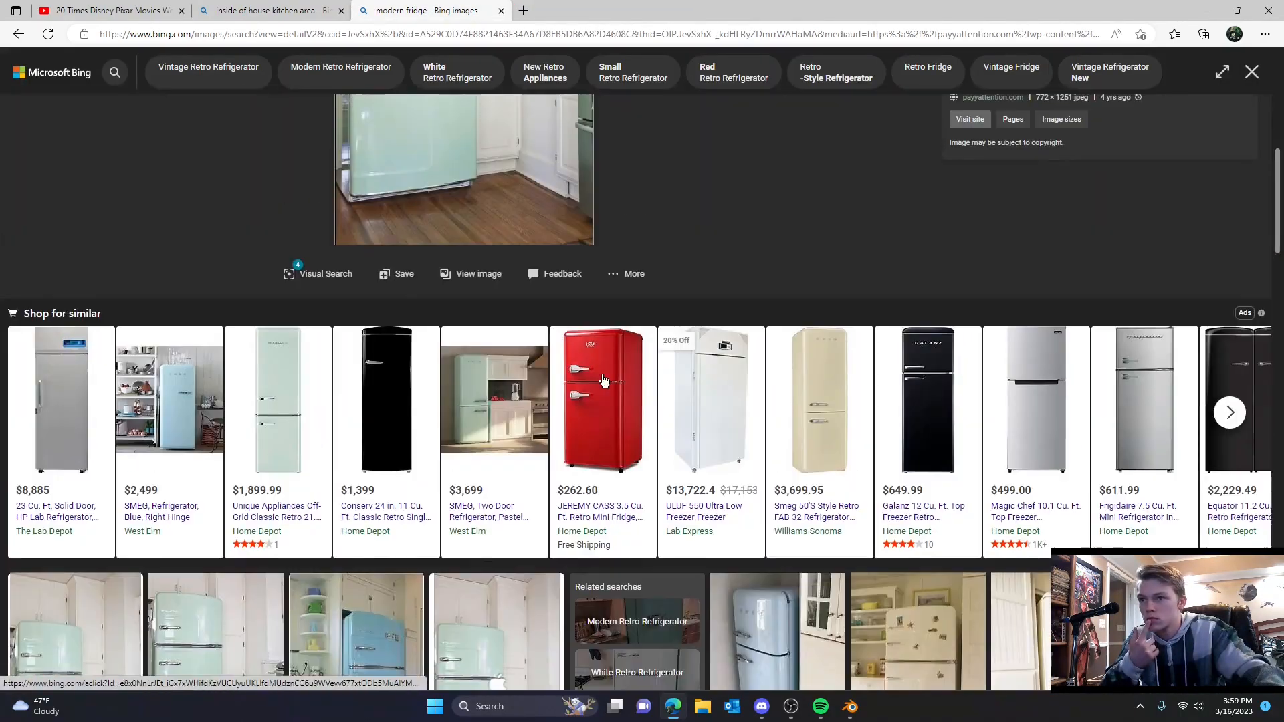
mouse_move(820, 706)
scroll(688, 594, down, 3)
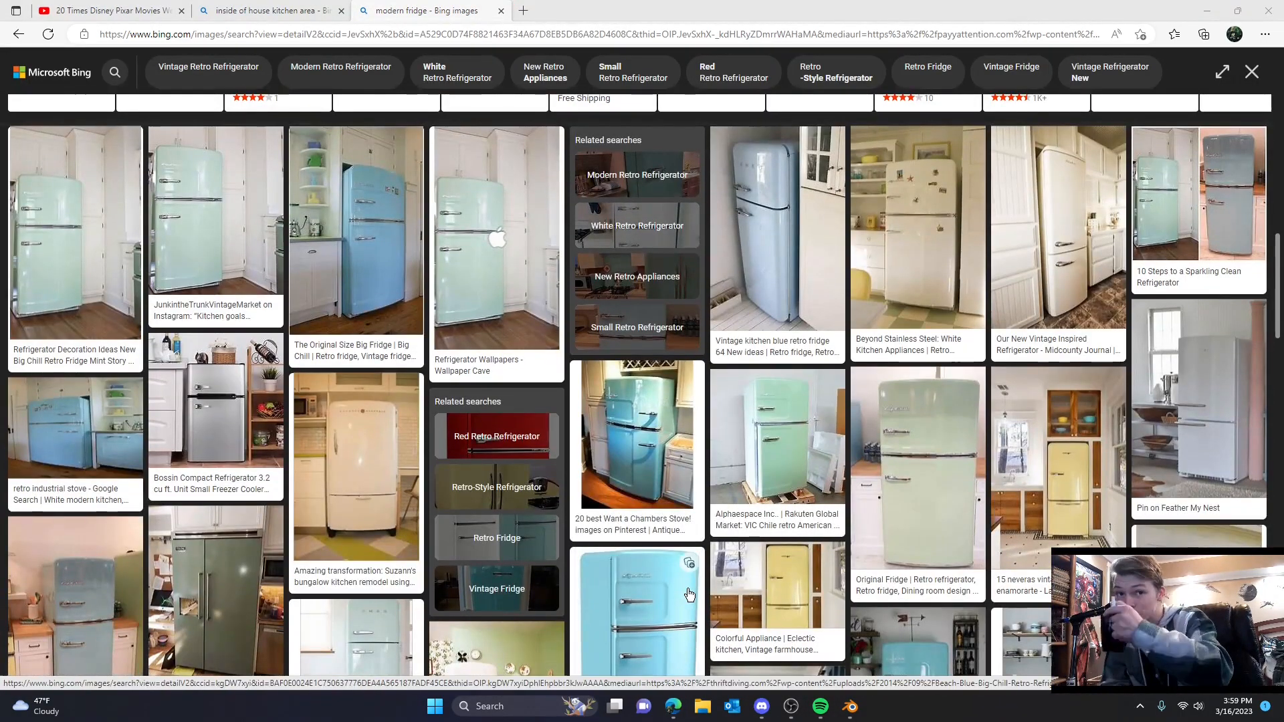
click(468, 436)
- Examine the red retro refrigerator photos, opening the ones with open doors as possible modelling references
scroll(559, 445, down, 5)
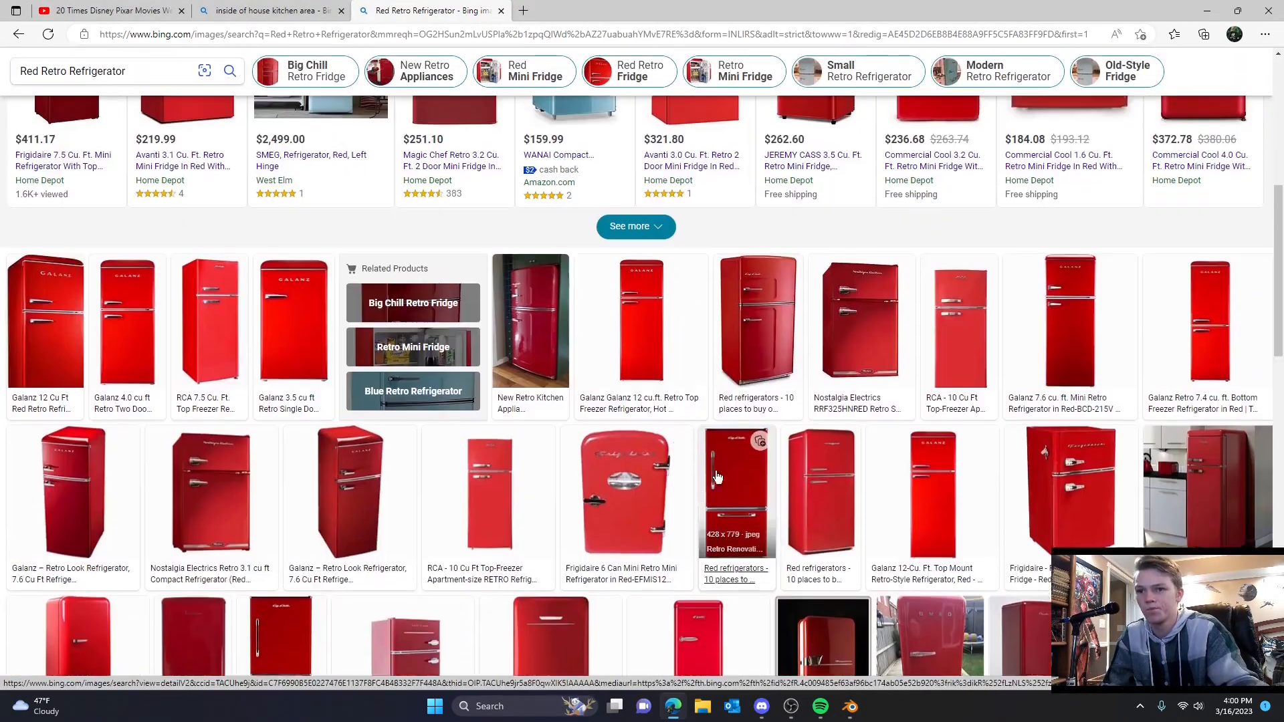
scroll(393, 461, down, 10)
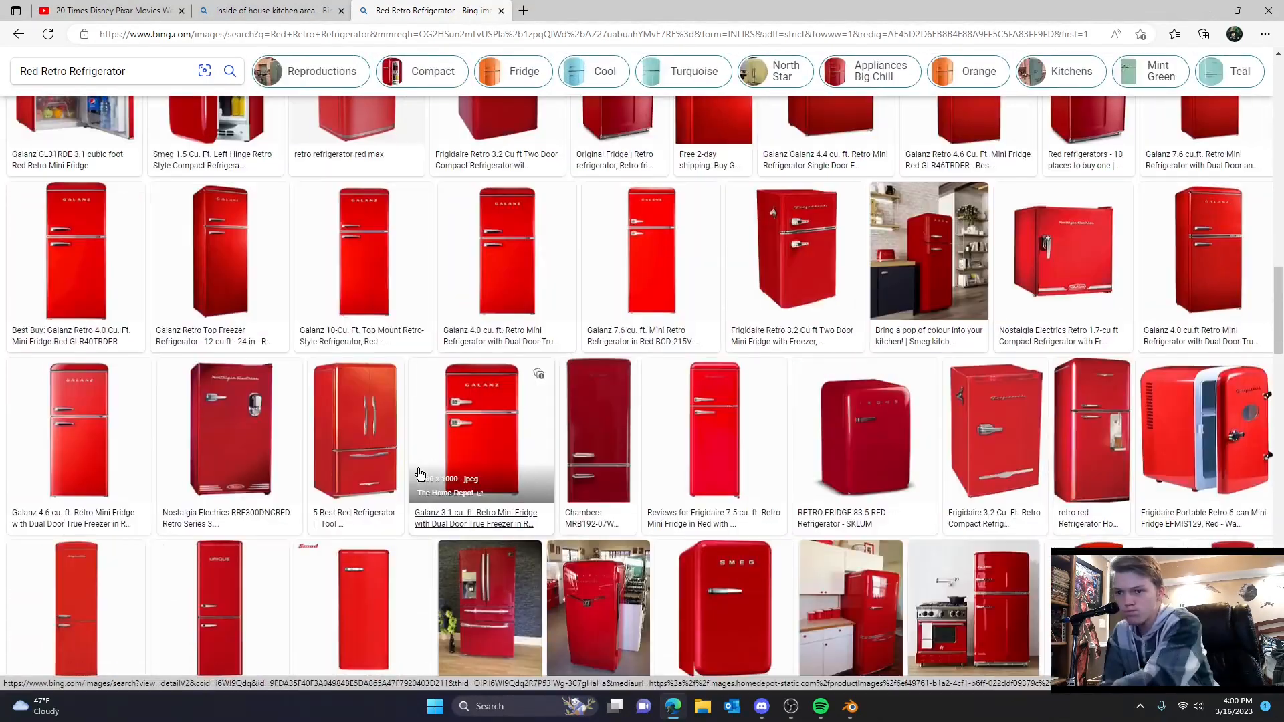
scroll(419, 473, down, 8)
click(540, 361)
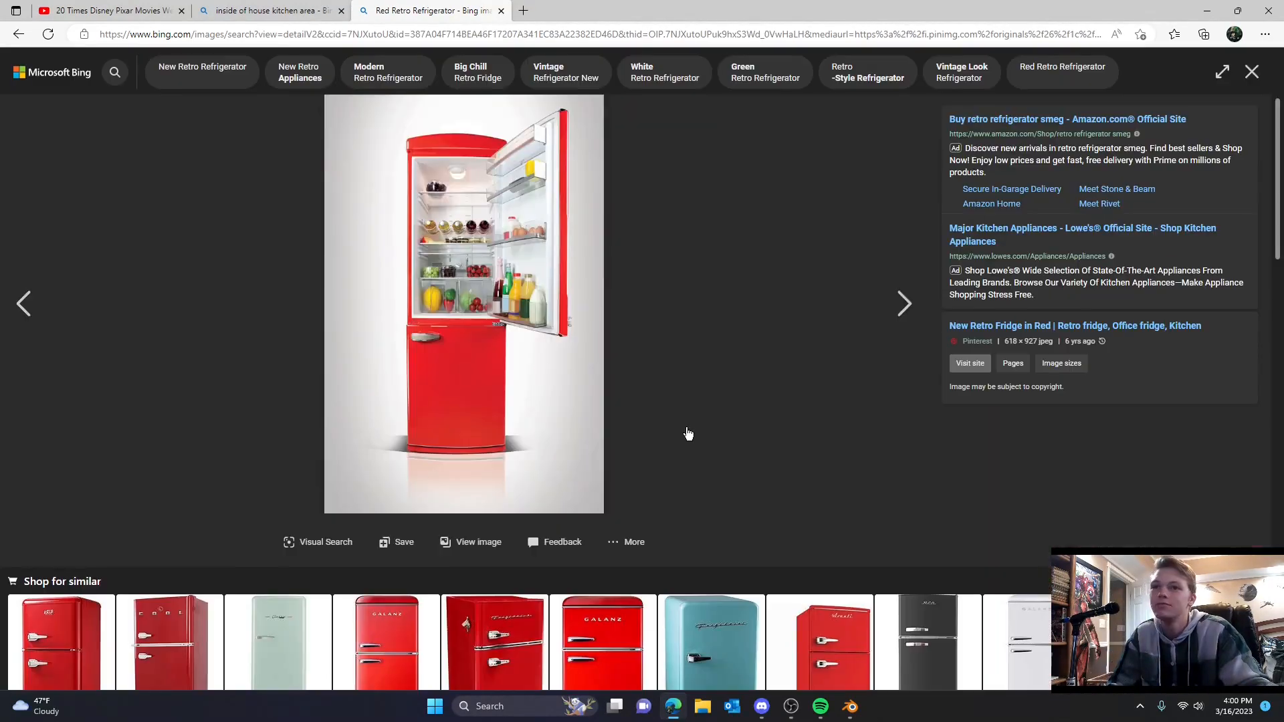
click(665, 328)
click(383, 367)
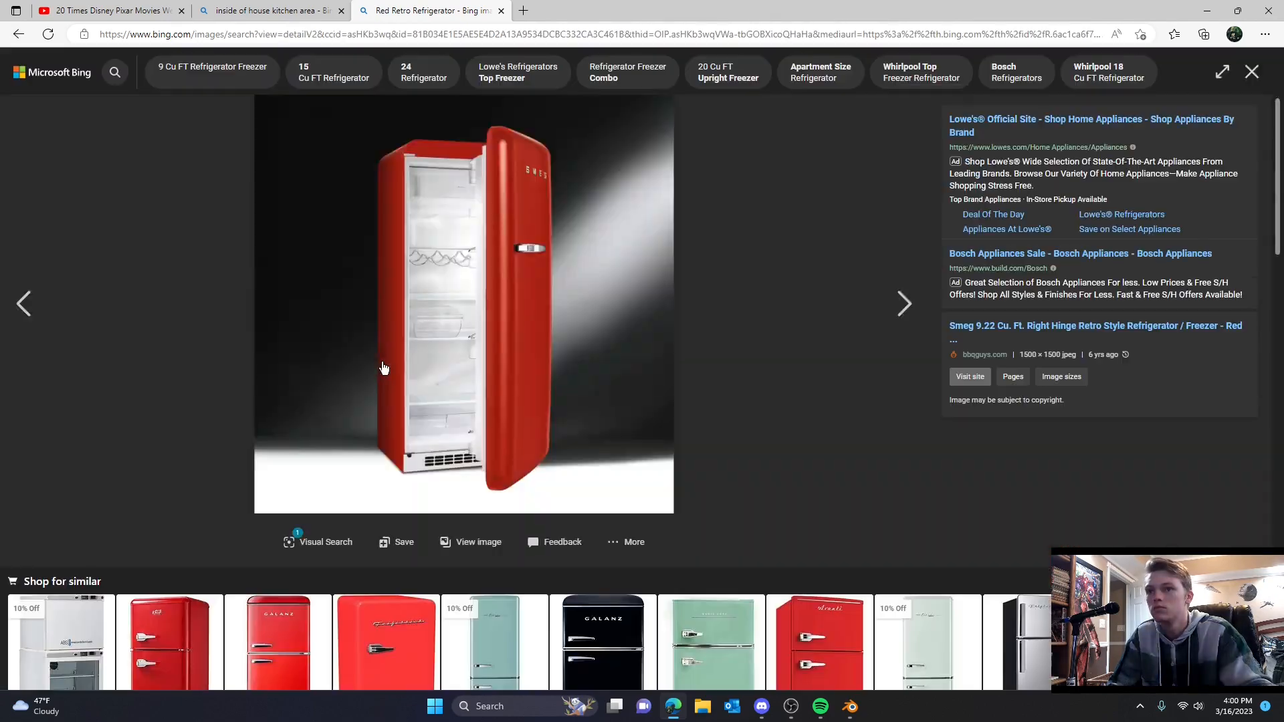
scroll(383, 367, down, 5)
scroll(383, 367, up, 5)
scroll(393, 461, down, 8)
key(alt+Left)
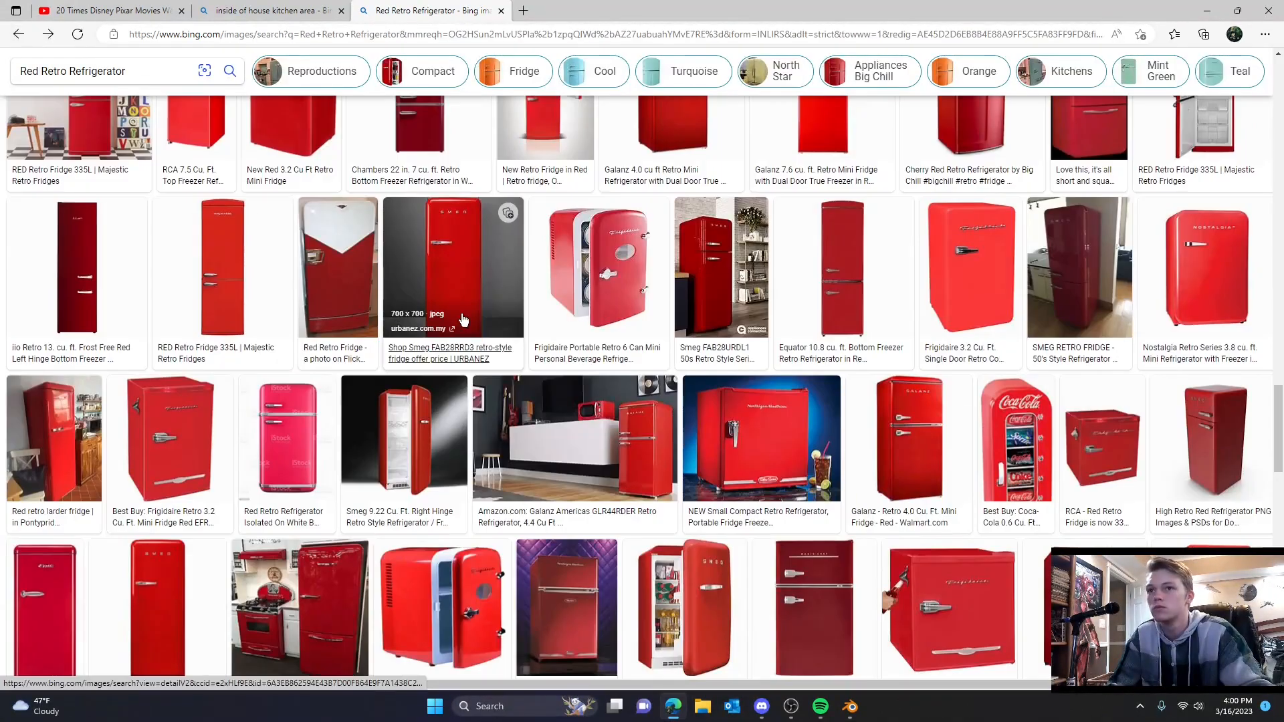
- Open the front-view photo of the red two-door Galanz mini fridge and save it as retro frigde.jpg
scroll(468, 444, up, 5)
click(476, 305)
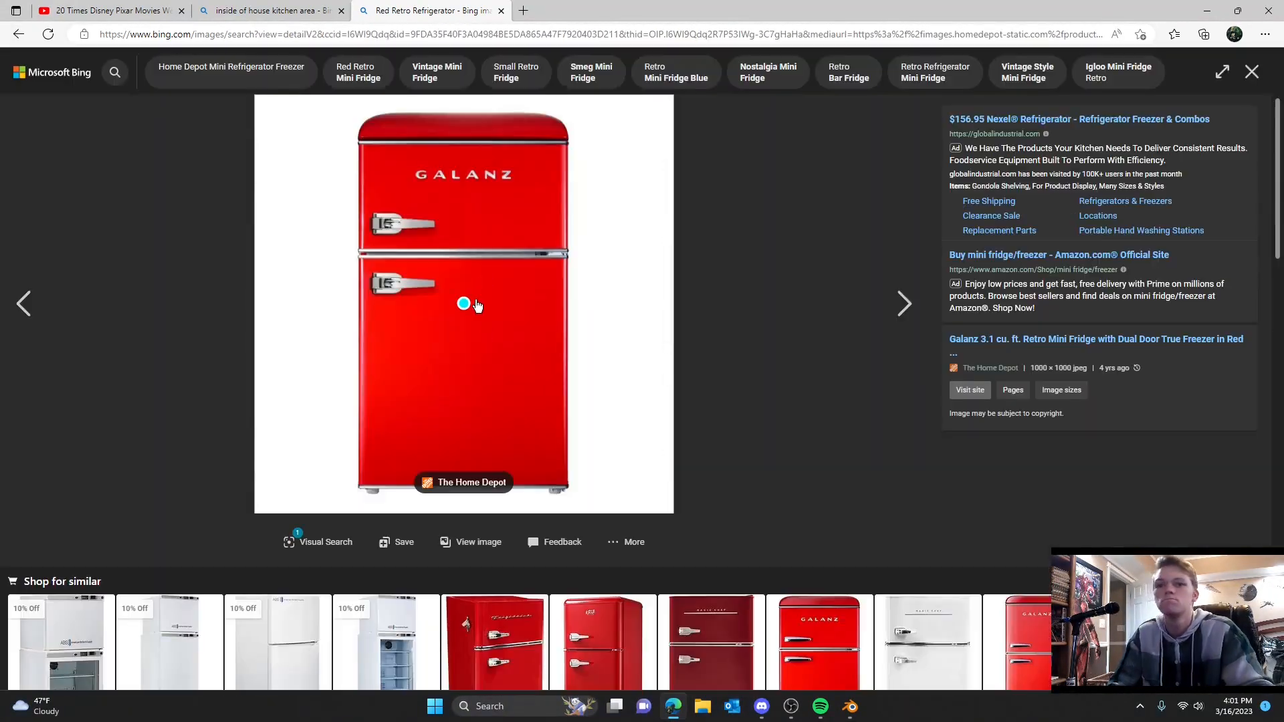
right_click(618, 366)
click(668, 398)
key(Return)
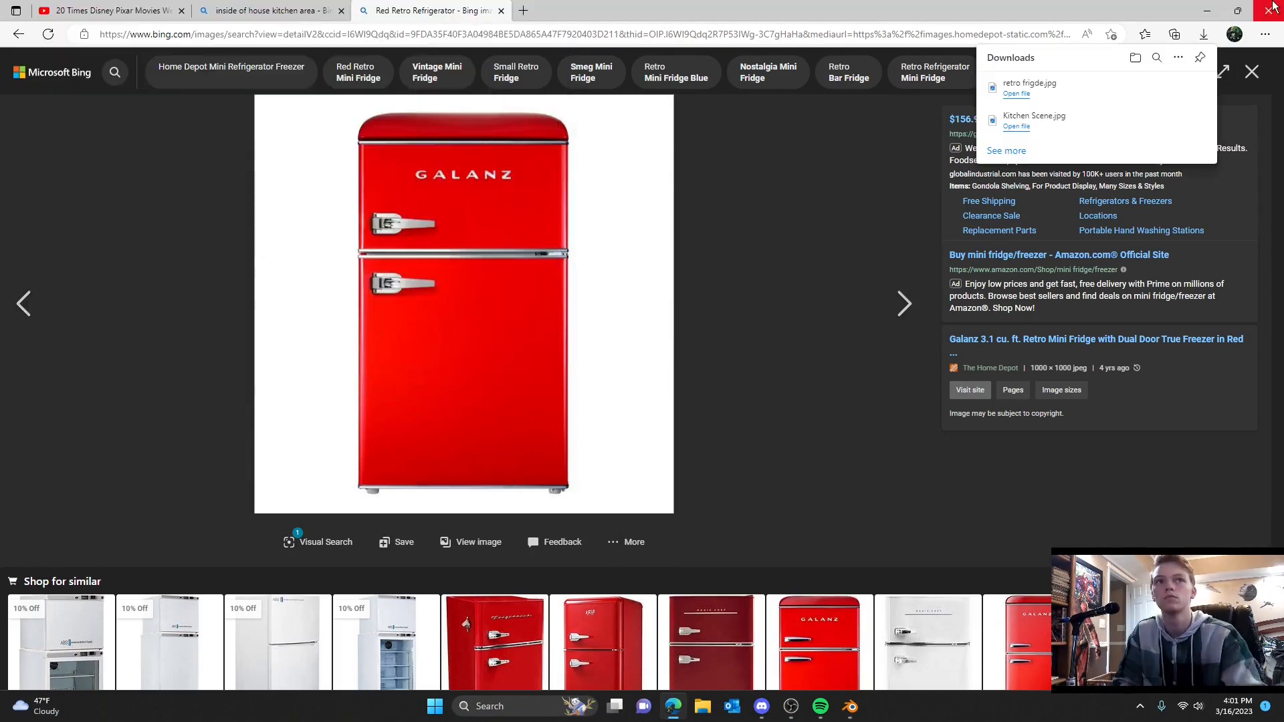
- Switch to Blender, hide the kitchen reference image and rename its collection to Images
key(alt+Tab)
key(h)
double_click(1135, 70)
- Add retro frigde.jpg as a reference image and create a new collection named Fridge
key(shift+a)
mouse_move(522, 287)
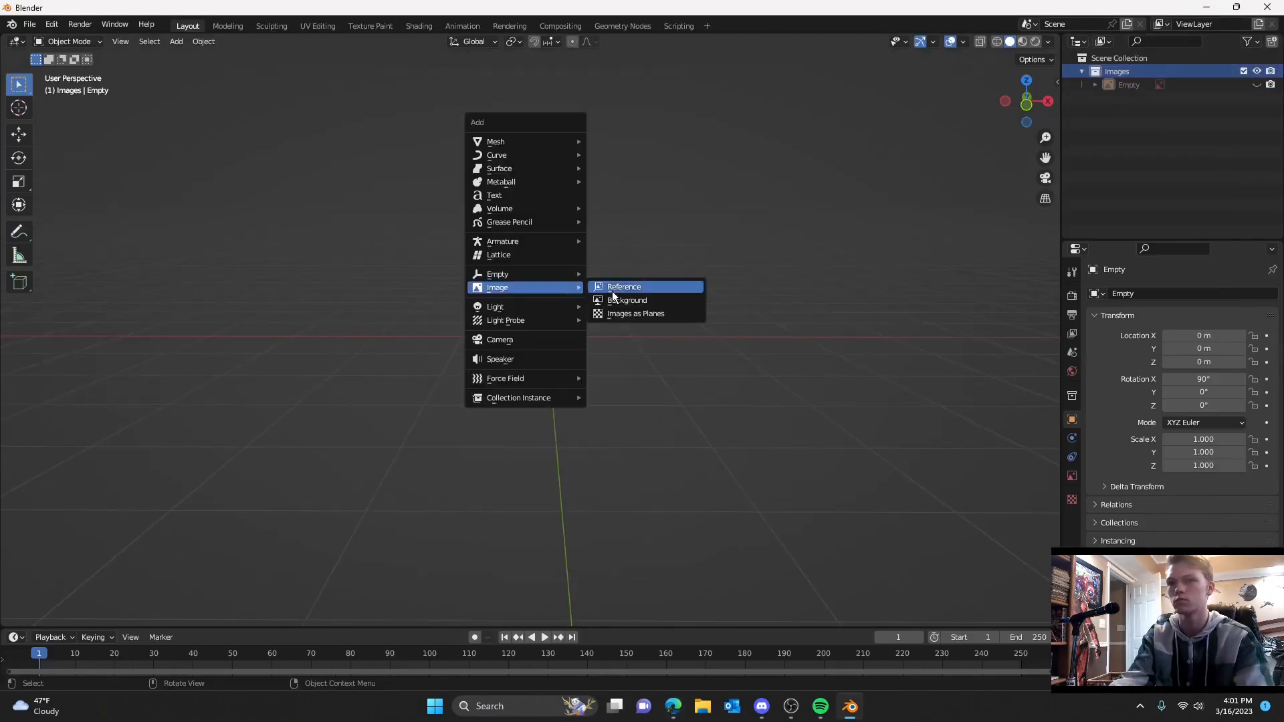
click(605, 289)
click(862, 530)
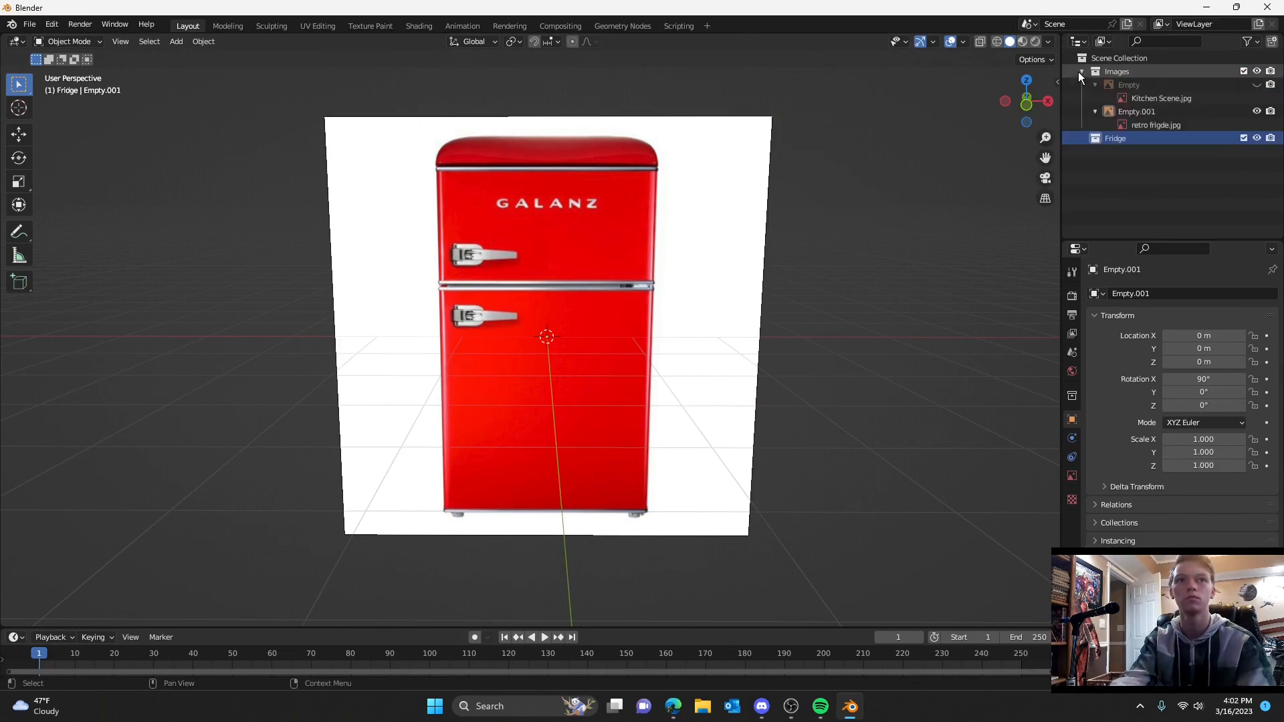
- Move the fridge reference image along the X axis to about -5.4 m
click(1079, 72)
scroll(608, 298, up, 1)
scroll(611, 301, down, 2)
click(619, 311)
key(g)
key(x)
click(301, 335)
middle_drag(428, 331, 488, 321)
- Raise the fridge reference image along Z in front view to about 2.5 m, so it stands on the ground line
key(KP_1)
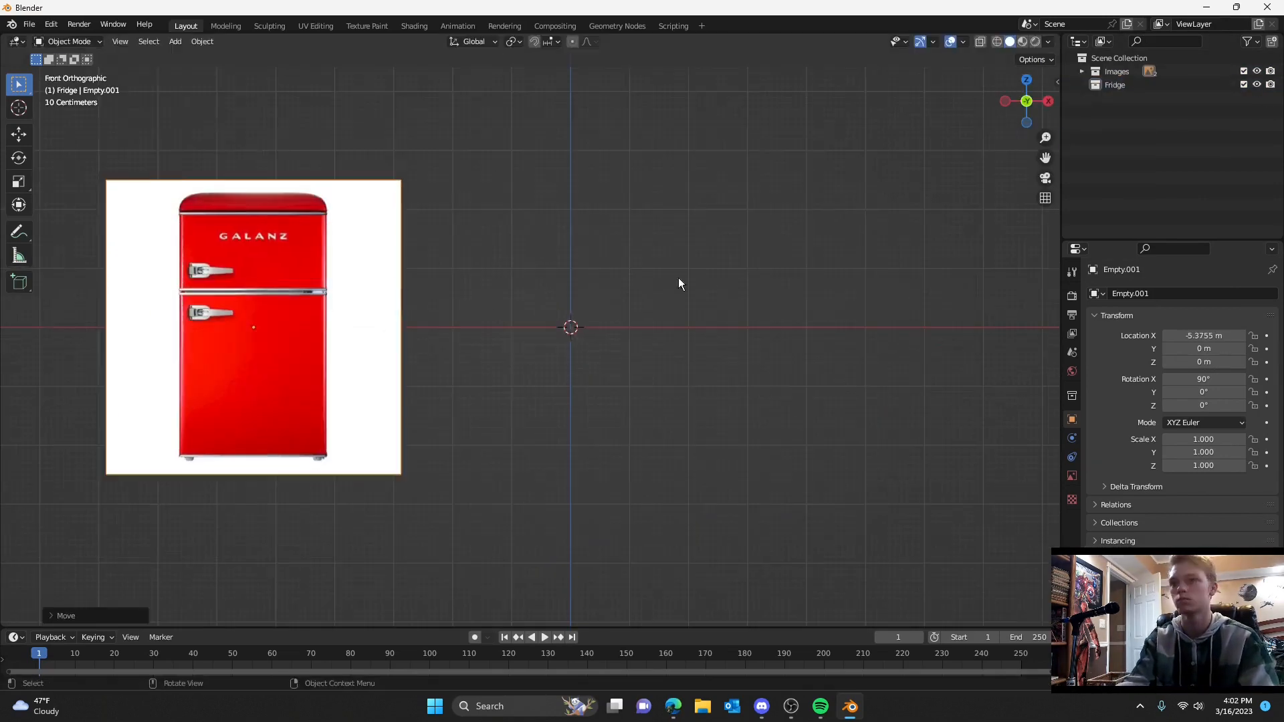
key(g)
key(z)
click(673, 132)
- Add a cube mesh to the Fridge collection as the base for the fridge body
middle_drag(656, 351, 652, 380)
key(shift+a)
mouse_move(632, 236)
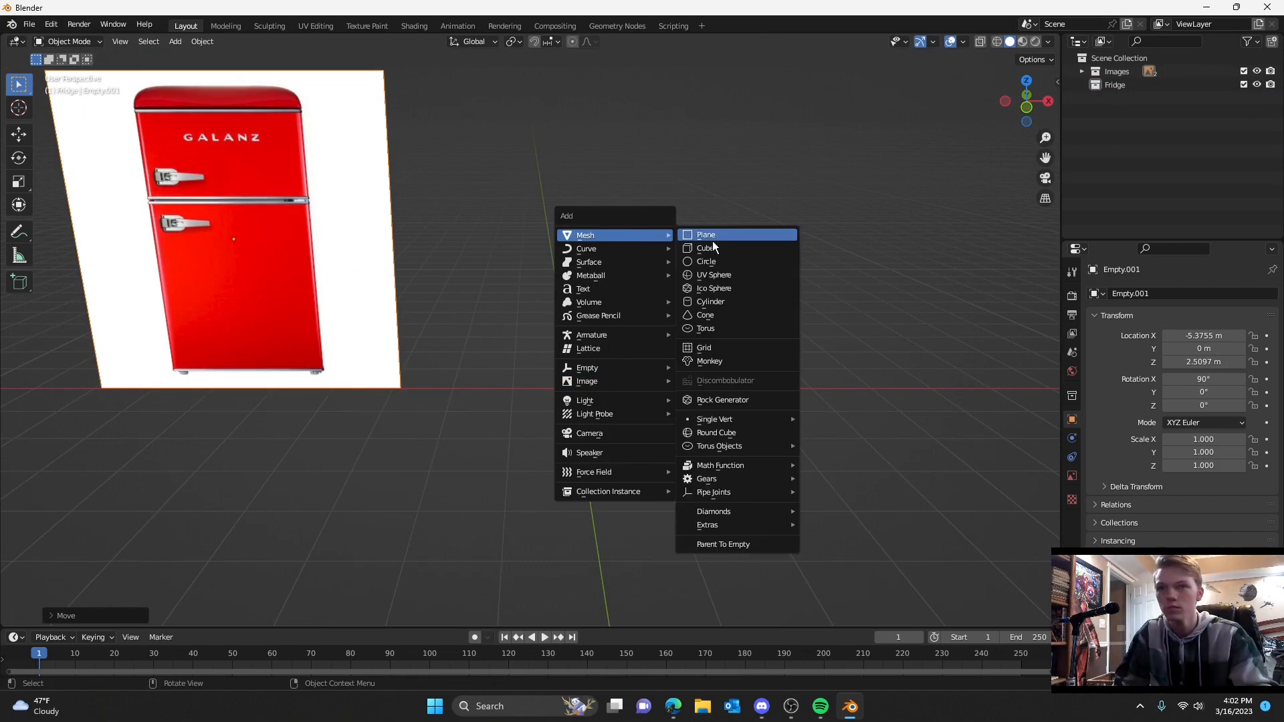
click(714, 248)
- Move the fridge reference image along X to about -0.06 m so it lines up behind the cube in front view
click(1026, 107)
click(499, 345)
key(g)
key(x)
click(897, 360)
scroll(910, 360, up, 3)
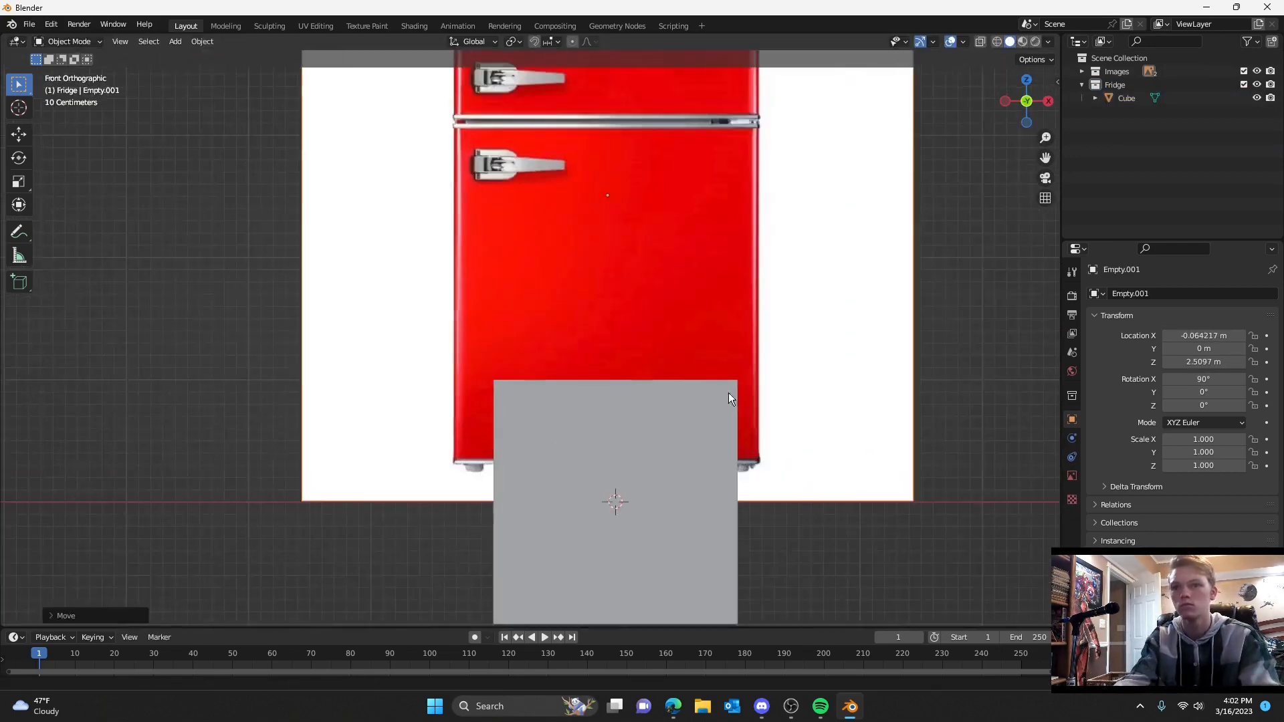
- Raise the cube to a Z location of about 1.3 m and scale it on X to about 1.255 to match the fridge's width
scroll(728, 398, down, 2)
click(627, 449)
key(g)
key(z)
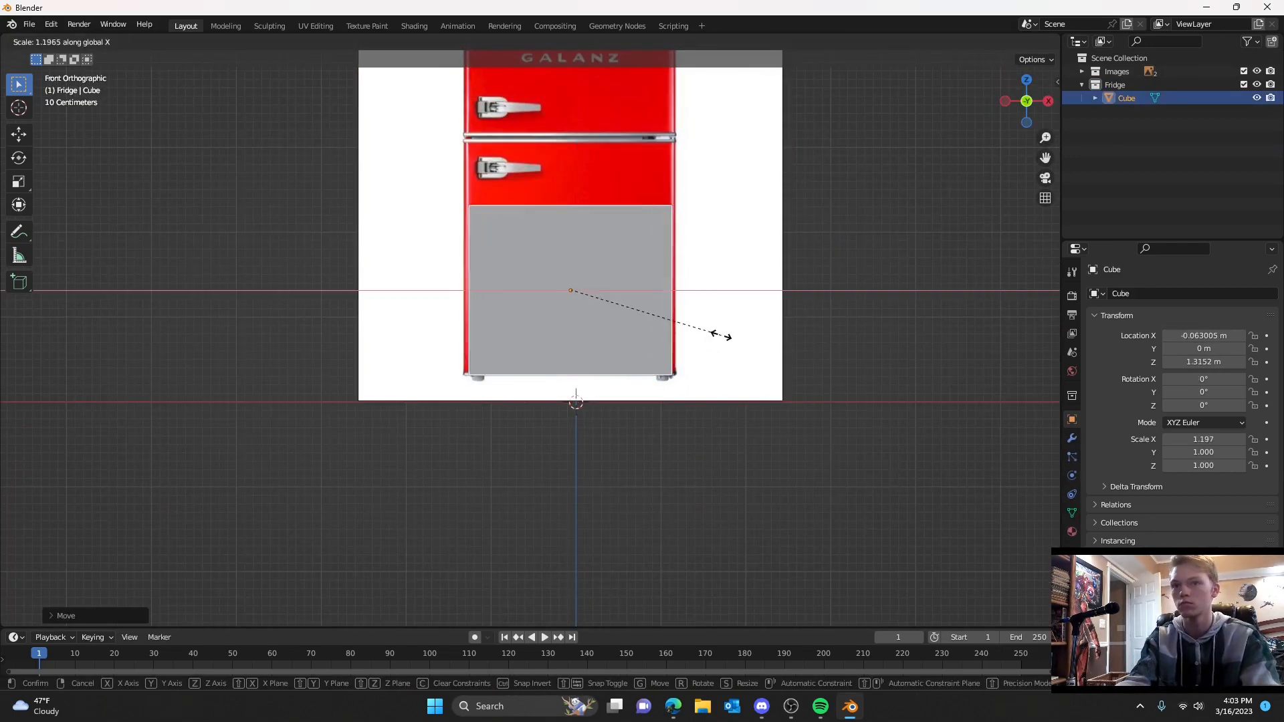
click(729, 334)
- Scale the cube on Z to about 2.24 and move it to a Z location of about 2.54 m to cover the fridge's height
shift+middle_drag(690, 339, 671, 513)
click(629, 563)
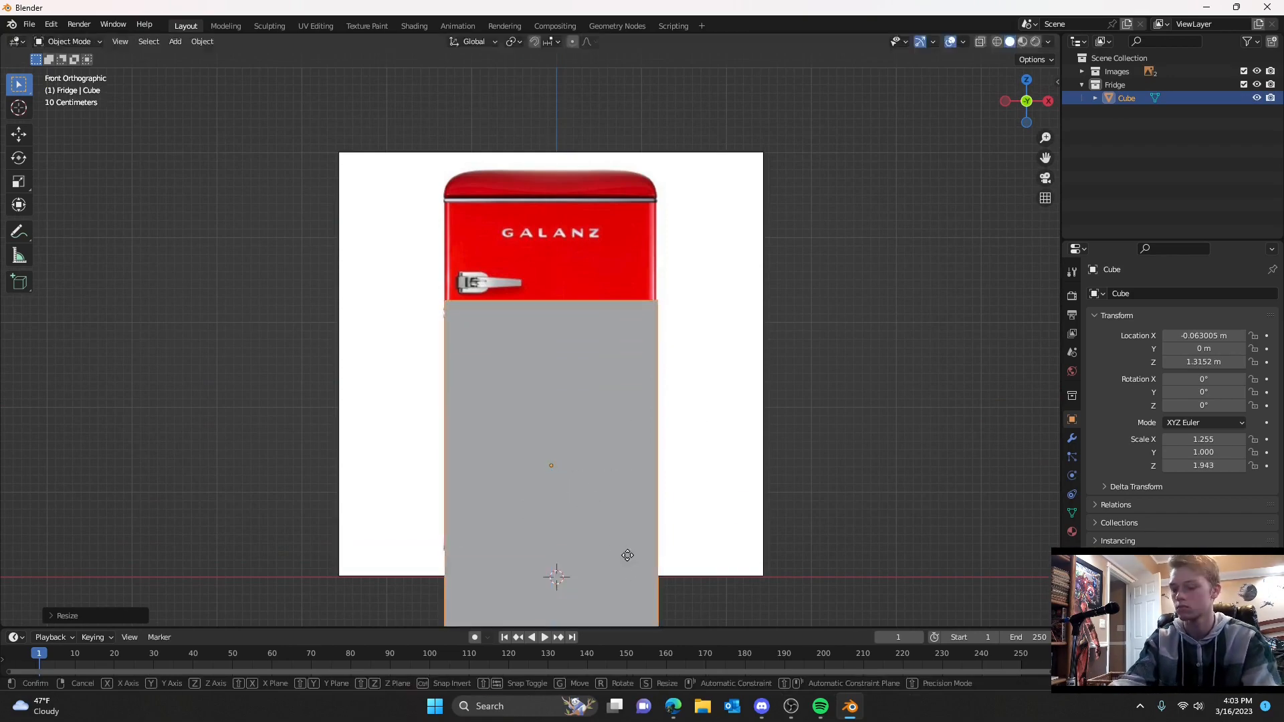
key(g)
key(z)
click(678, 465)
click(696, 471)
middle_drag(696, 471, 725, 526)
key(KP_1)
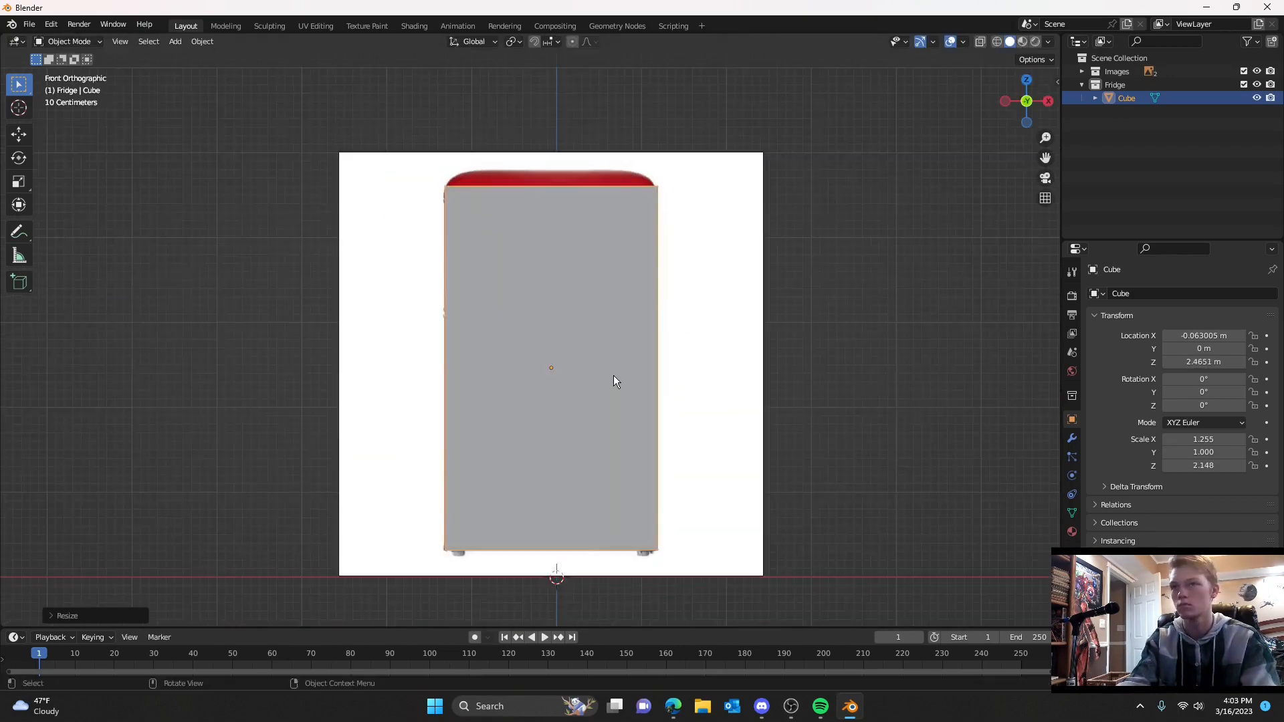
click(644, 416)
middle_drag(644, 416, 716, 424)
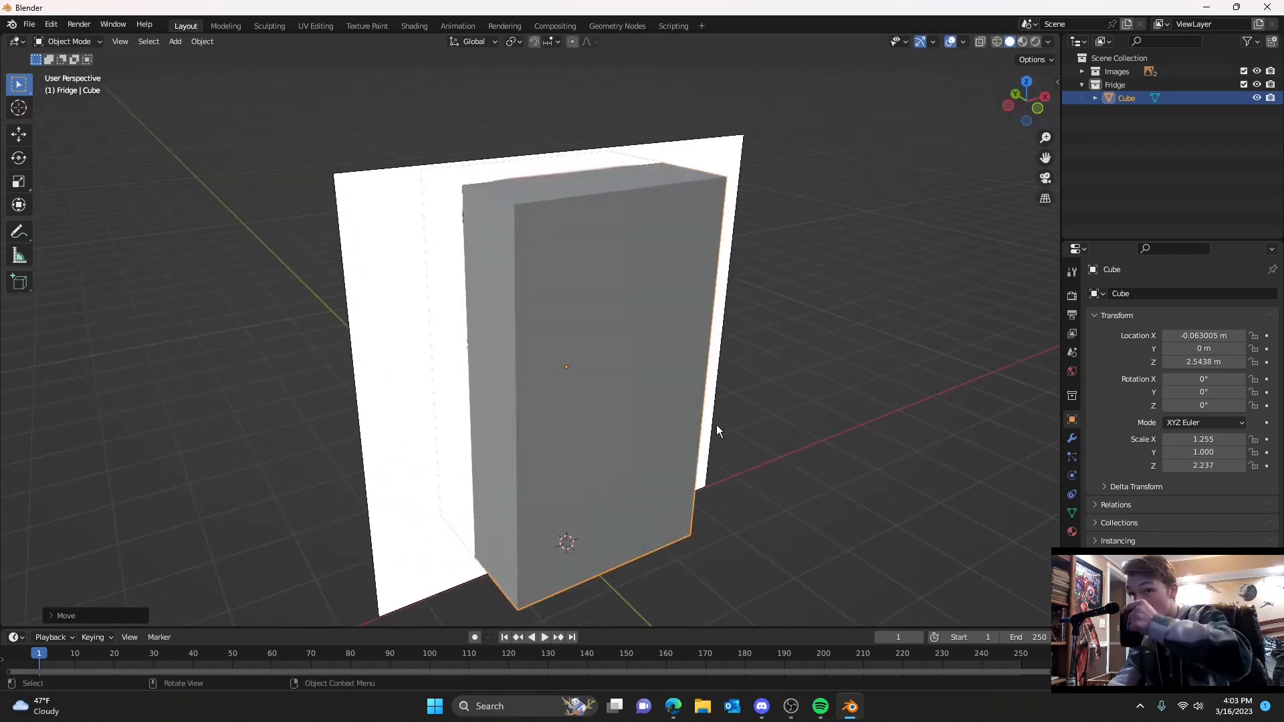
- Switch to Spotify, play the Draylin Young Mix and return to Blender
click(820, 706)
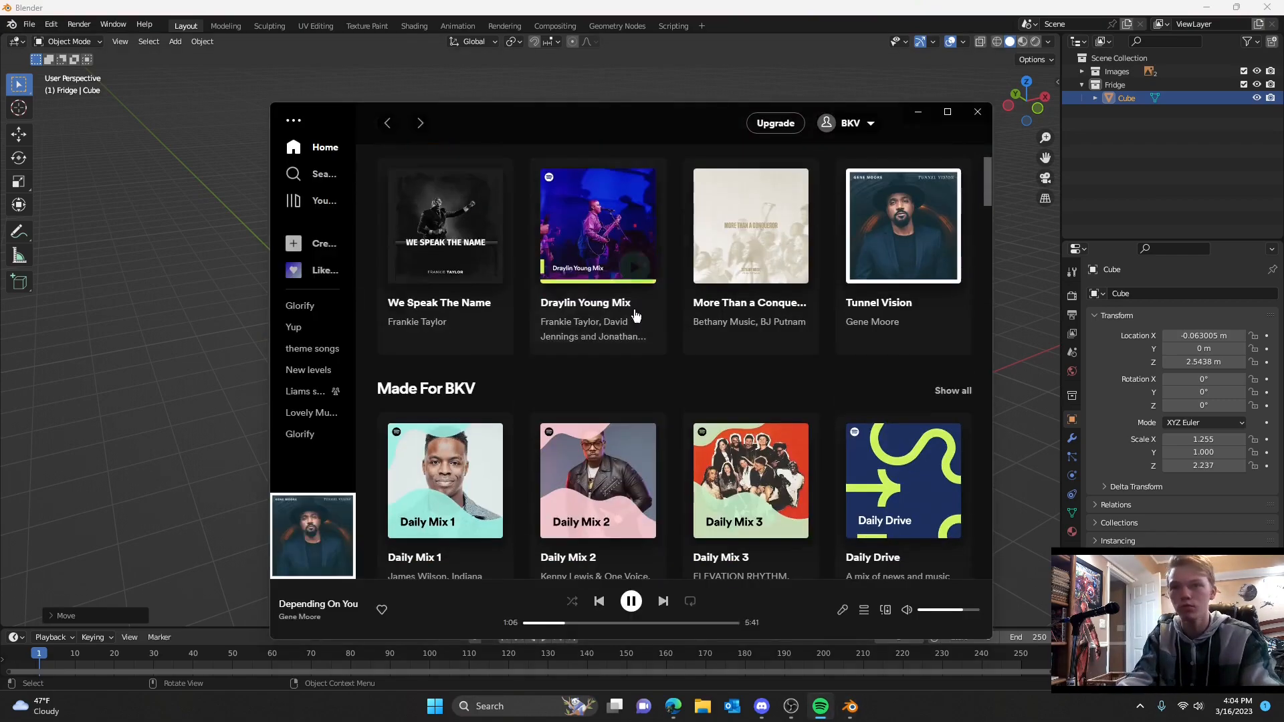
click(638, 261)
scroll(736, 446, down, 3)
click(906, 120)
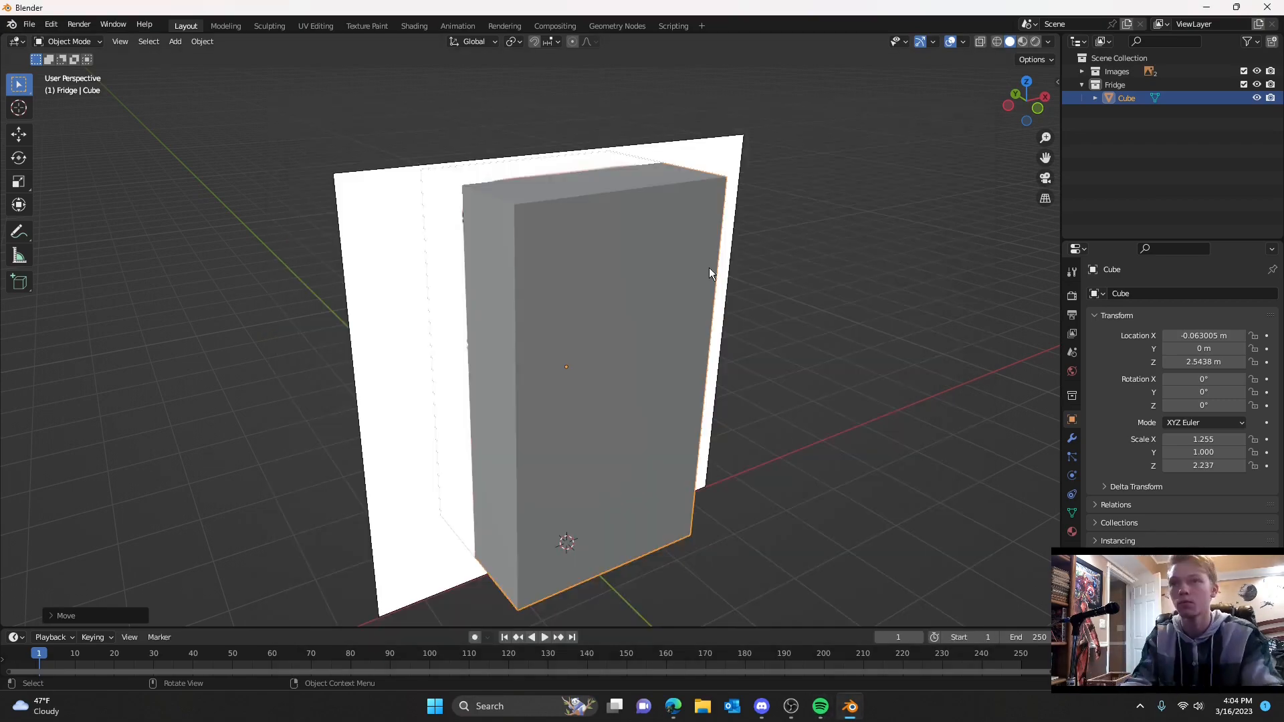
- Move the fridge reference image along X to about -4.25 m so it stands beside the cube
middle_drag(729, 270, 666, 280)
key(Tab)
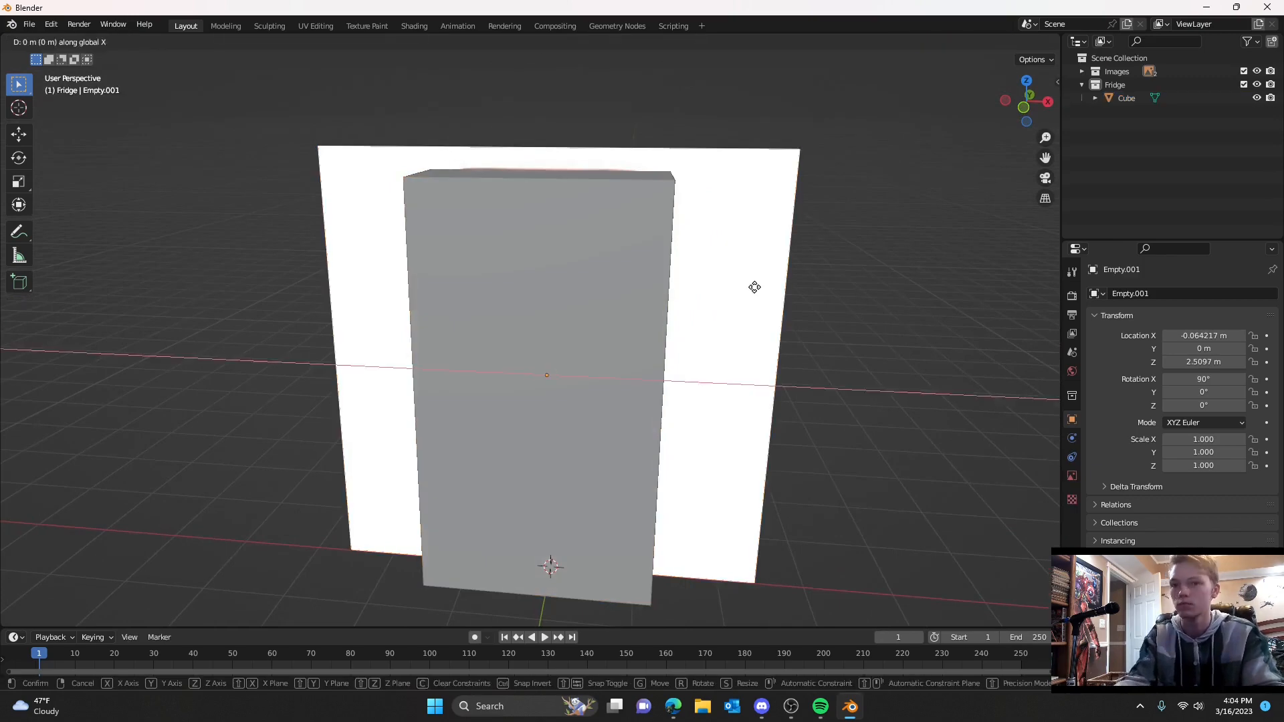
click(421, 320)
middle_drag(461, 334, 511, 322)
scroll(543, 351, down, 2)
mouse_move(815, 227)
middle_down()
mouse_move(856, 278)
mouse_move(805, 224)
middle_up()
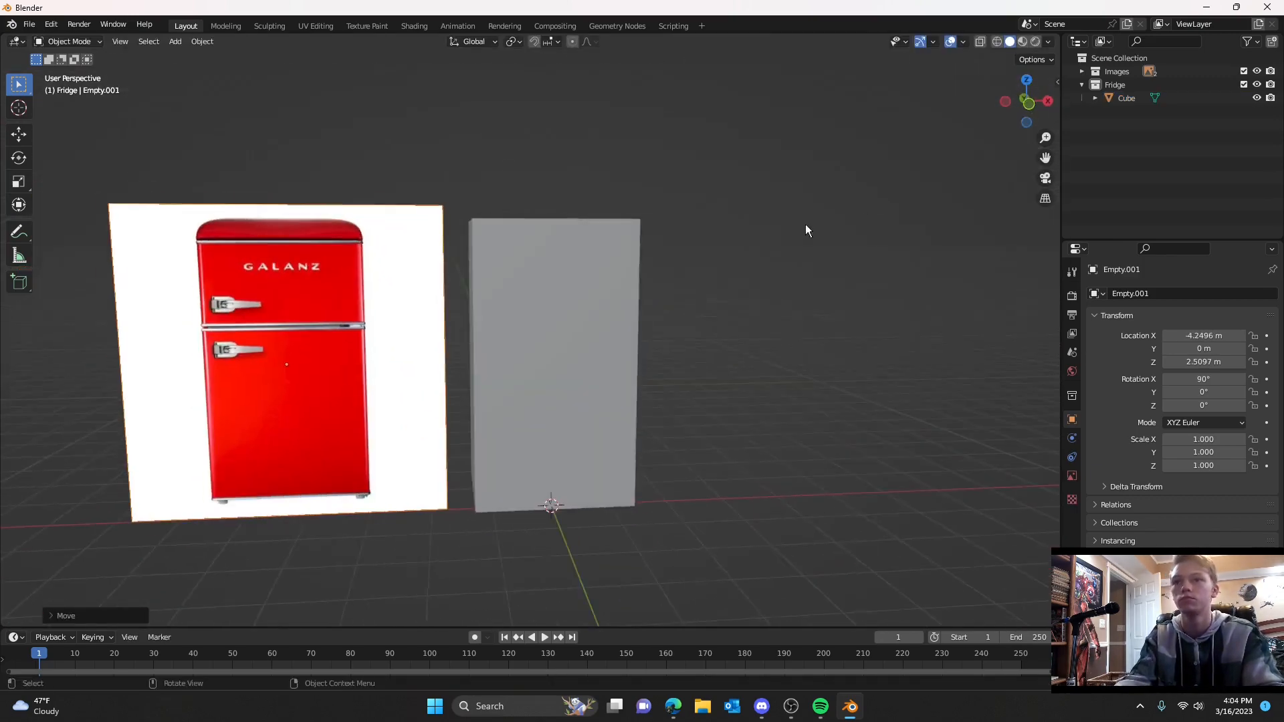
- Scale the cube on Z to about 0.92 and lower it to a Z location of about 1.34 m over the lower door
click(582, 284)
key(Tab)
middle_drag(561, 284, 540, 349)
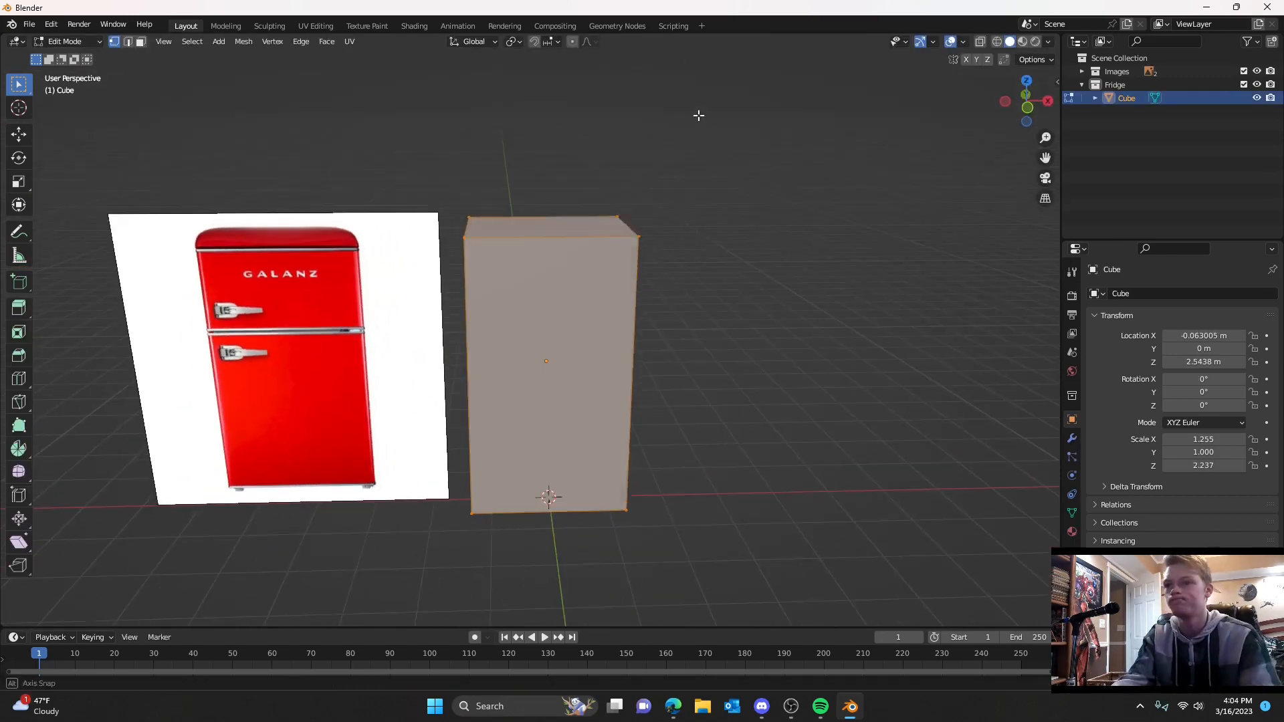
key(Tab)
key(KP_1)
key(s)
key(z)
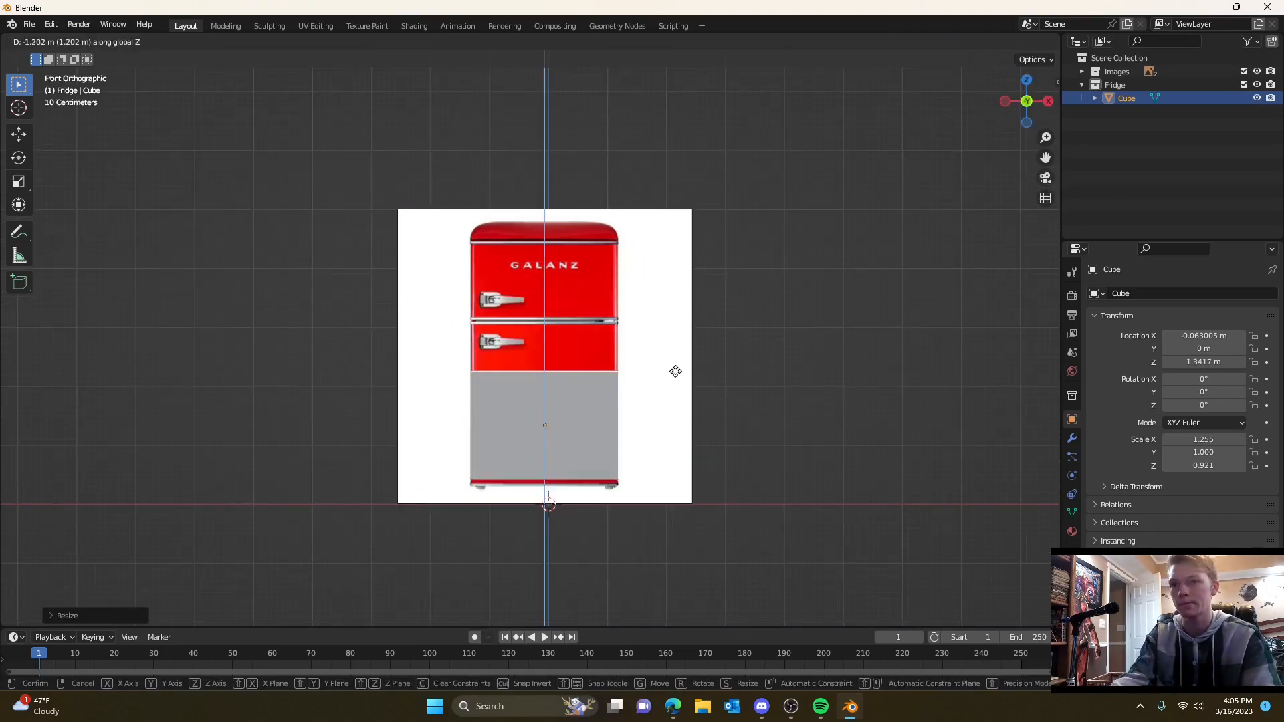
click(676, 375)
- Fit the cube to the lower door with a Z scale of about 1.372 and a Z location of about 1.70 m
shift+middle_drag(662, 368, 721, 326)
scroll(721, 325, up, 3)
key(s)
key(z)
click(769, 281)
key(g)
key(z)
click(722, 311)
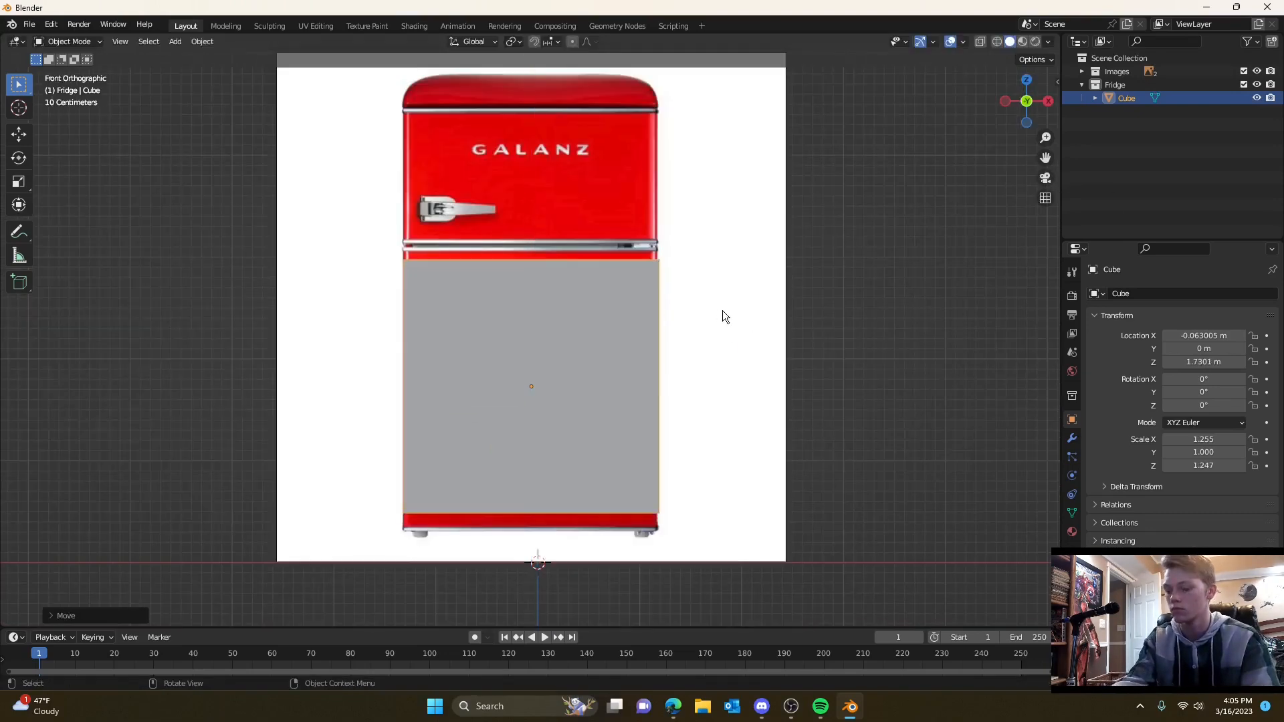
click(717, 336)
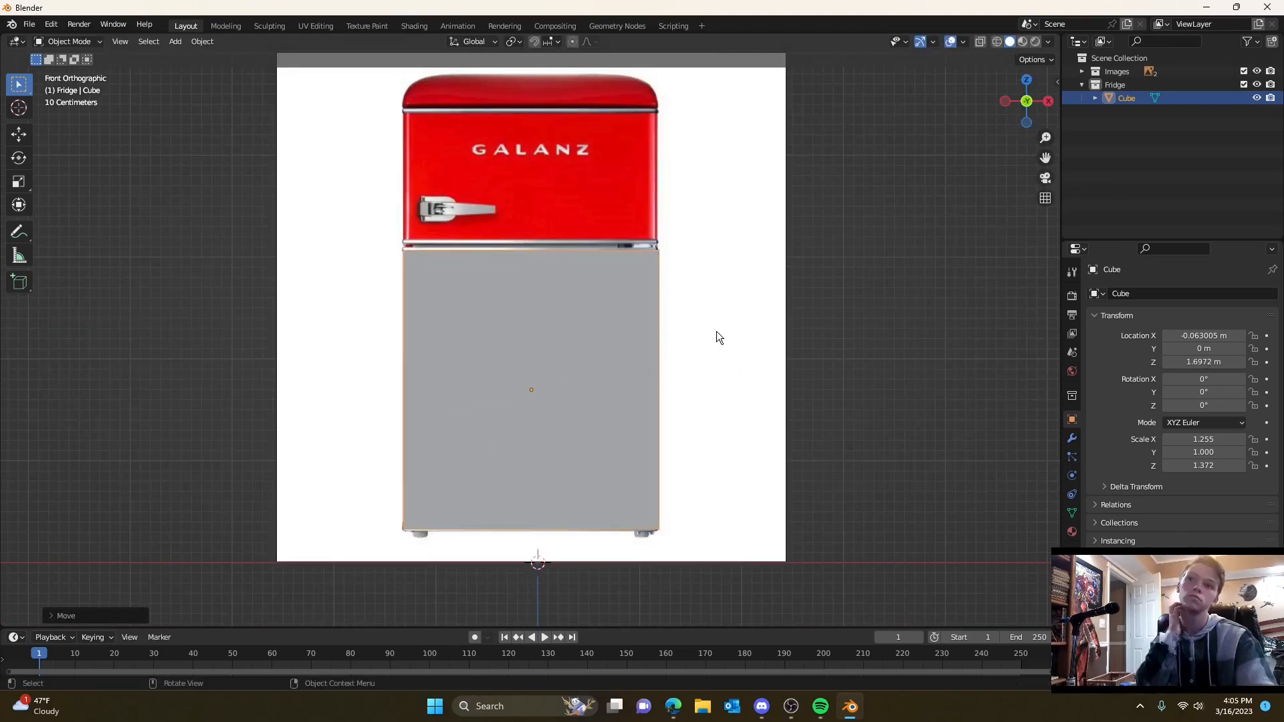
- Duplicate the lower-door cube and raise the copy along Z to about 4.60 m
scroll(659, 361, down, 1)
middle_drag(655, 362, 664, 395)
key(KP_1)
key(shift+d)
click(665, 395)
key(g)
key(z)
click(788, 147)
- Scale the duplicated cube on Z to about 0.75 and lower it over the upper door
key(s)
key(z)
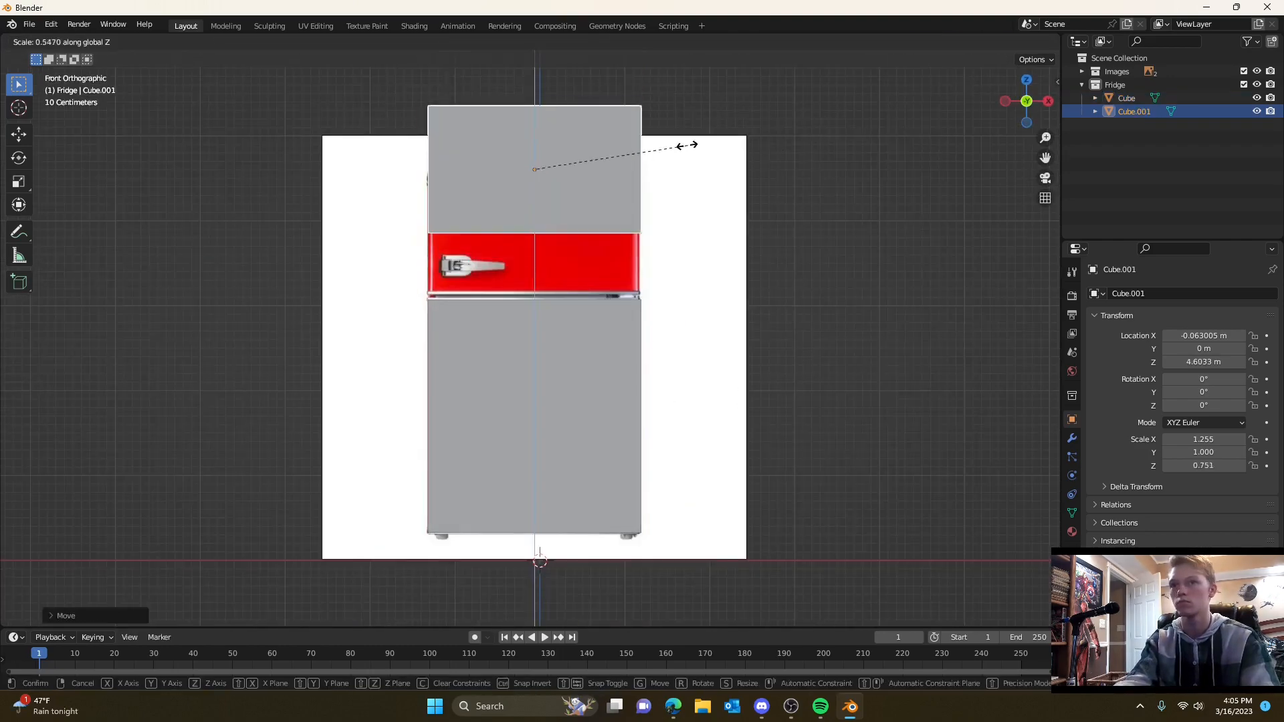
click(688, 172)
key(g)
key(z)
click(638, 237)
middle_drag(638, 237, 650, 276)
click(826, 258)
middle_drag(826, 257, 833, 254)
- Undo the duplicated cube and the lower-door resizing to get back the full-height fridge body
key(ctrl+z)
key(ctrl+z)
key(ctrl+z)
key(ctrl+z)
key(ctrl+z)
key(ctrl+z)
key(ctrl+z)
key(ctrl+z)
key(ctrl+z)
key(ctrl+z)
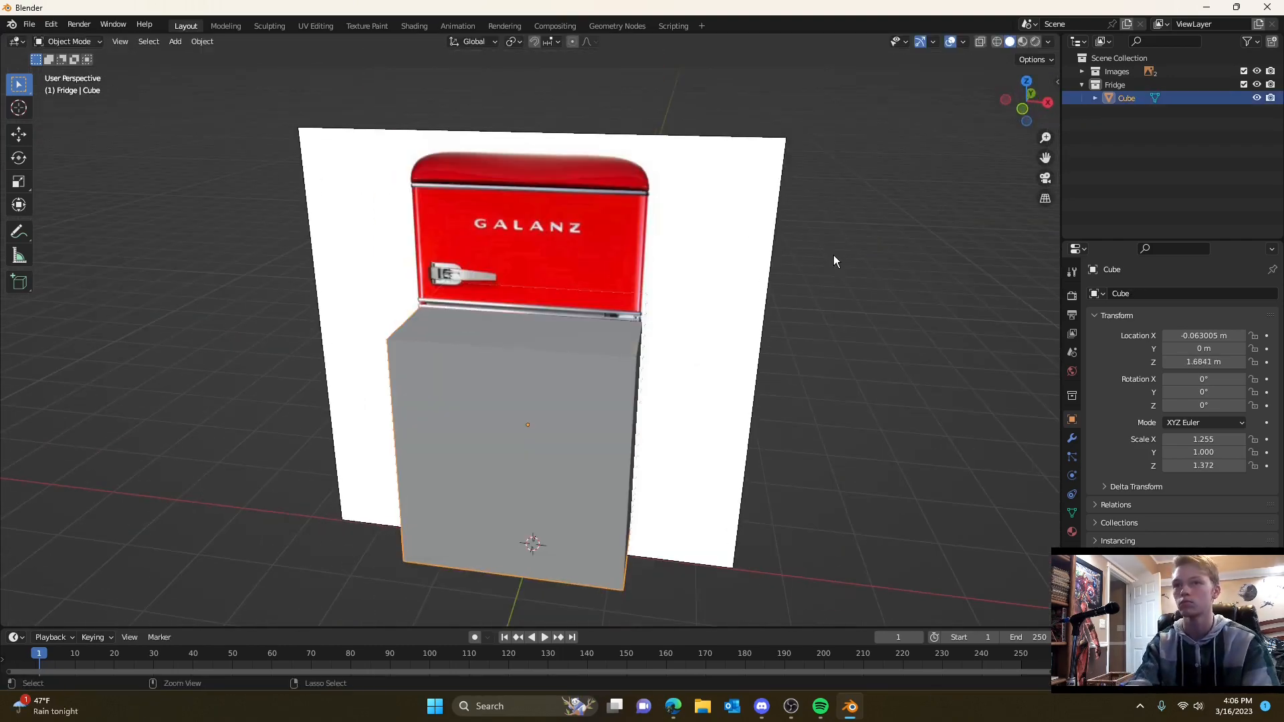
- Turn on X-ray and add horizontal loop cuts to the cube along the reference's top, middle and bottom trim lines
click(1021, 110)
key(alt+z)
key(Tab)
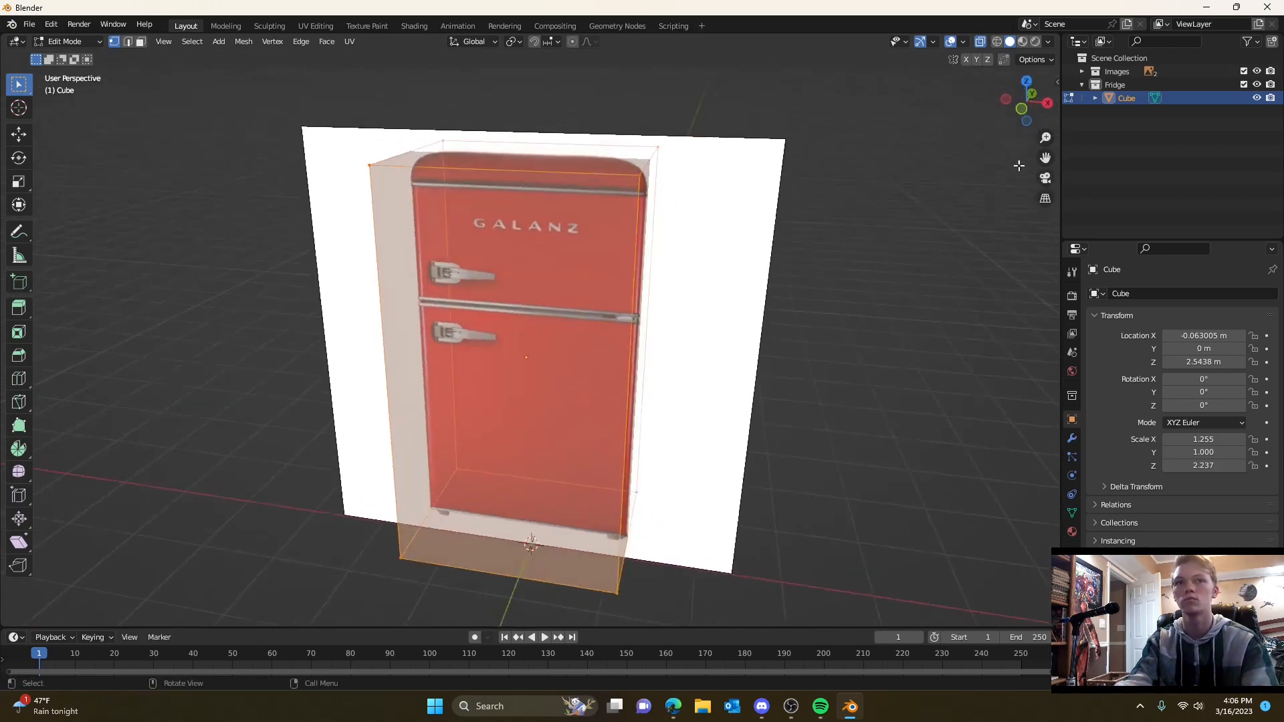
key(ctrl+r)
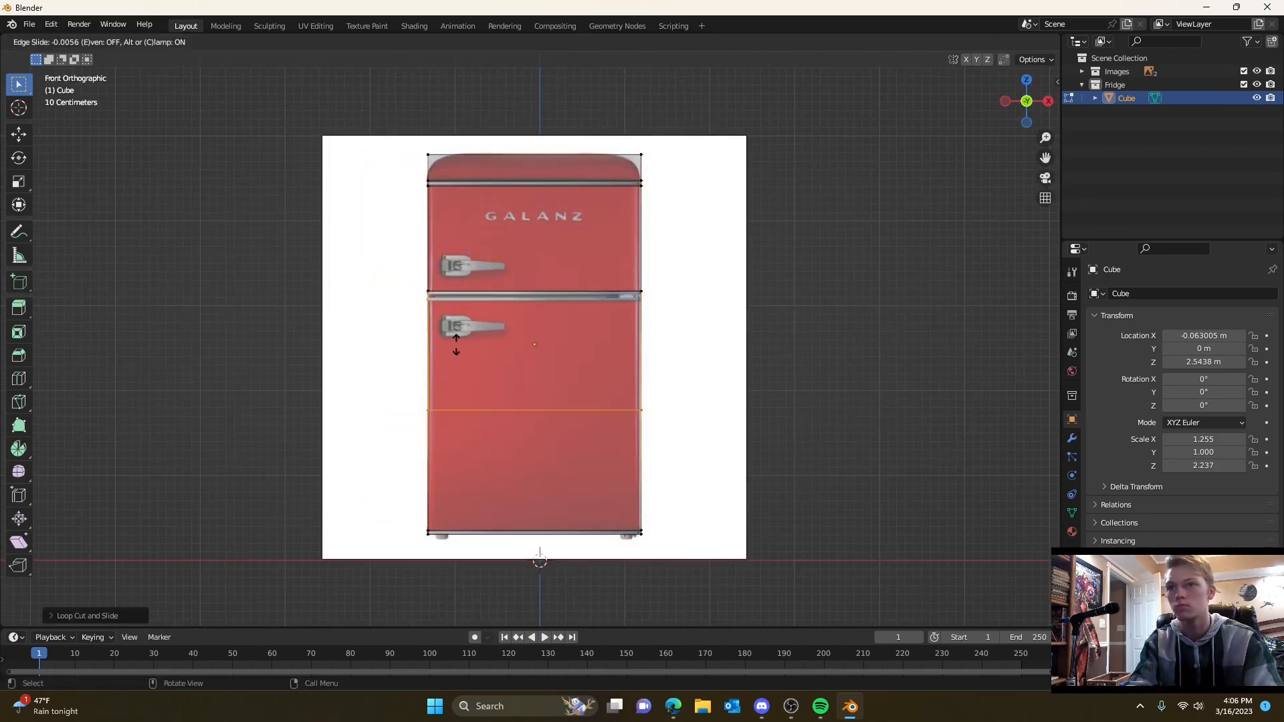
click(481, 305)
middle_drag(481, 306, 602, 401)
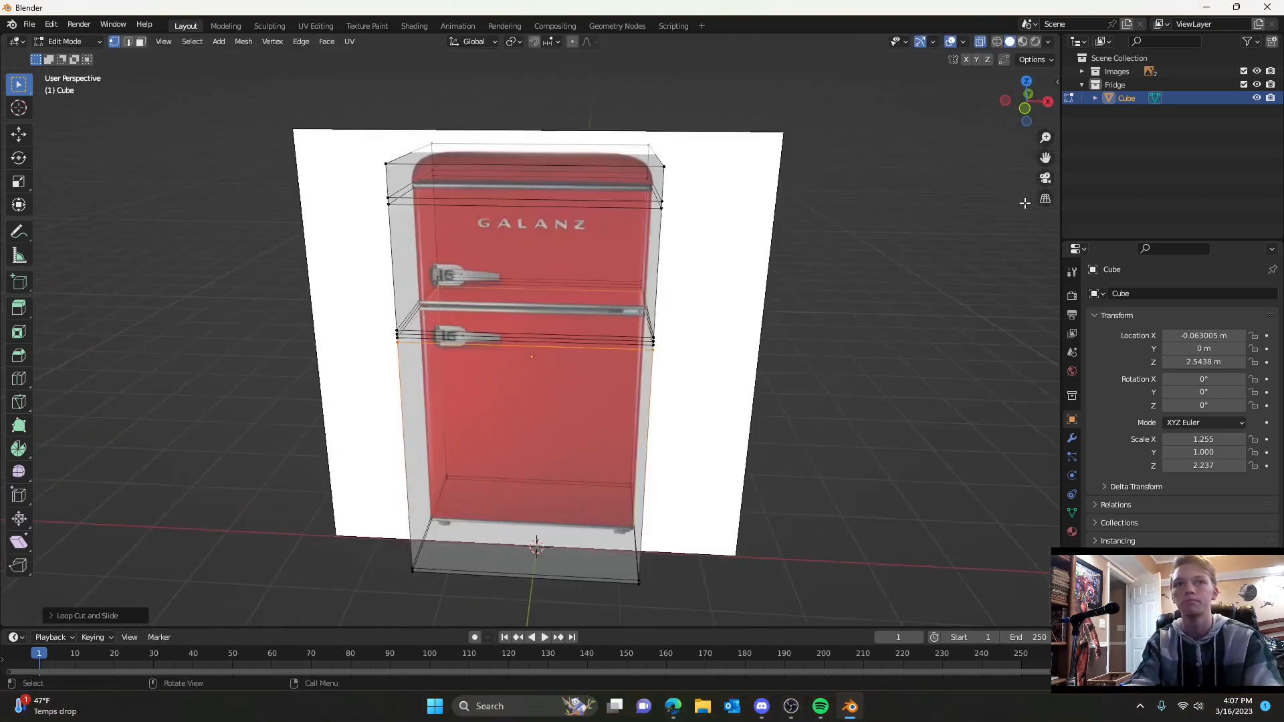
- Check the loop cuts against the fridge reference in front view, with and without X-ray
key(KP_1)
shift+middle_drag(697, 538, 703, 450)
scroll(760, 325, up, 2)
shift+middle_drag(665, 252, 800, 355)
click(799, 355)
key(alt+z)
click(1024, 106)
key(alt+z)
scroll(564, 376, up, 4)
scroll(564, 376, down, 5)
middle_drag(564, 377, 626, 428)
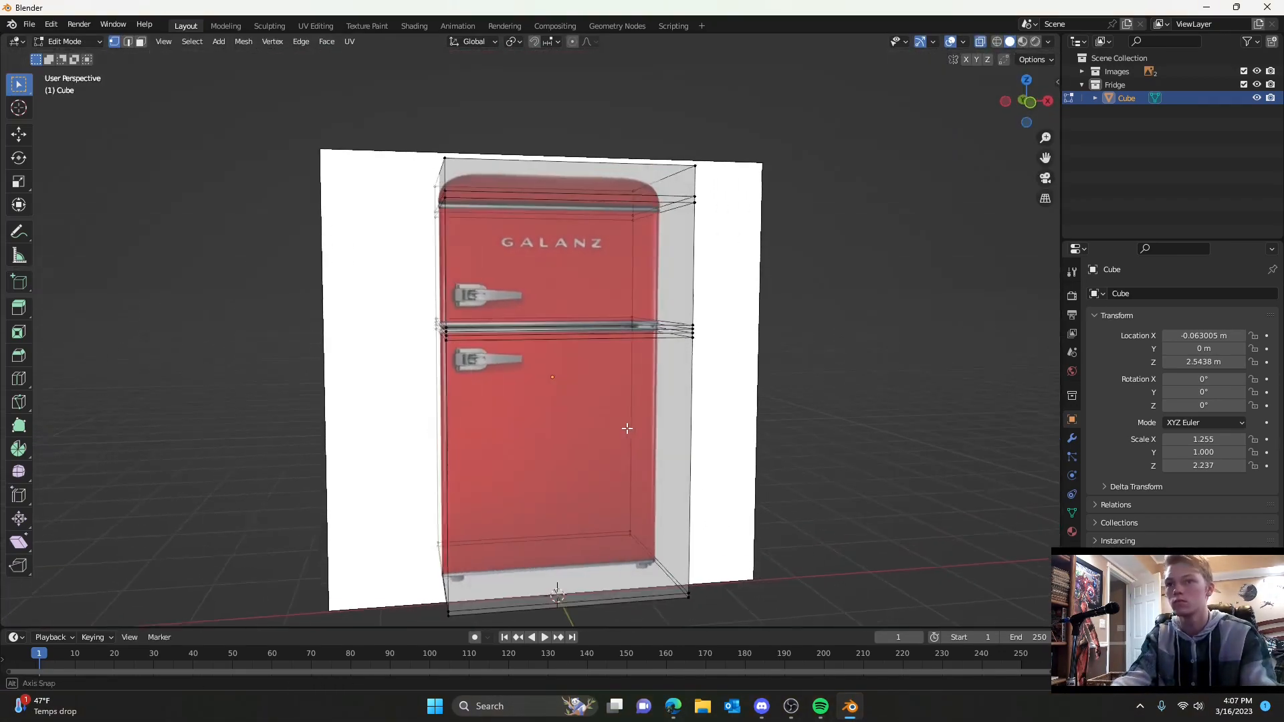
- Extrude the upper door face about 1.89 m inward to hollow out the upper compartment
key(Tab)
middle_drag(630, 278, 756, 304)
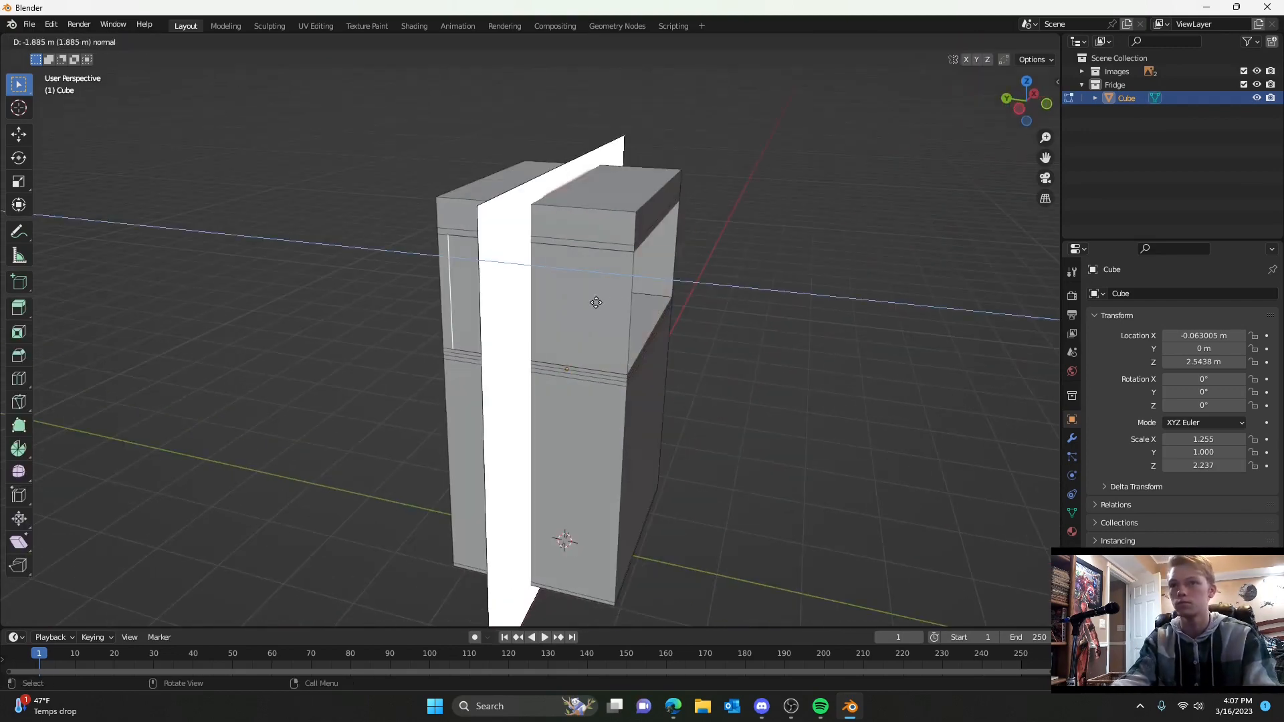
click(596, 302)
middle_drag(596, 302, 566, 314)
- Extrude the lower door face inward to hollow out the lower compartment
click(535, 416)
key(e)
right_click(561, 459)
middle_drag(755, 459, 634, 440)
key(e)
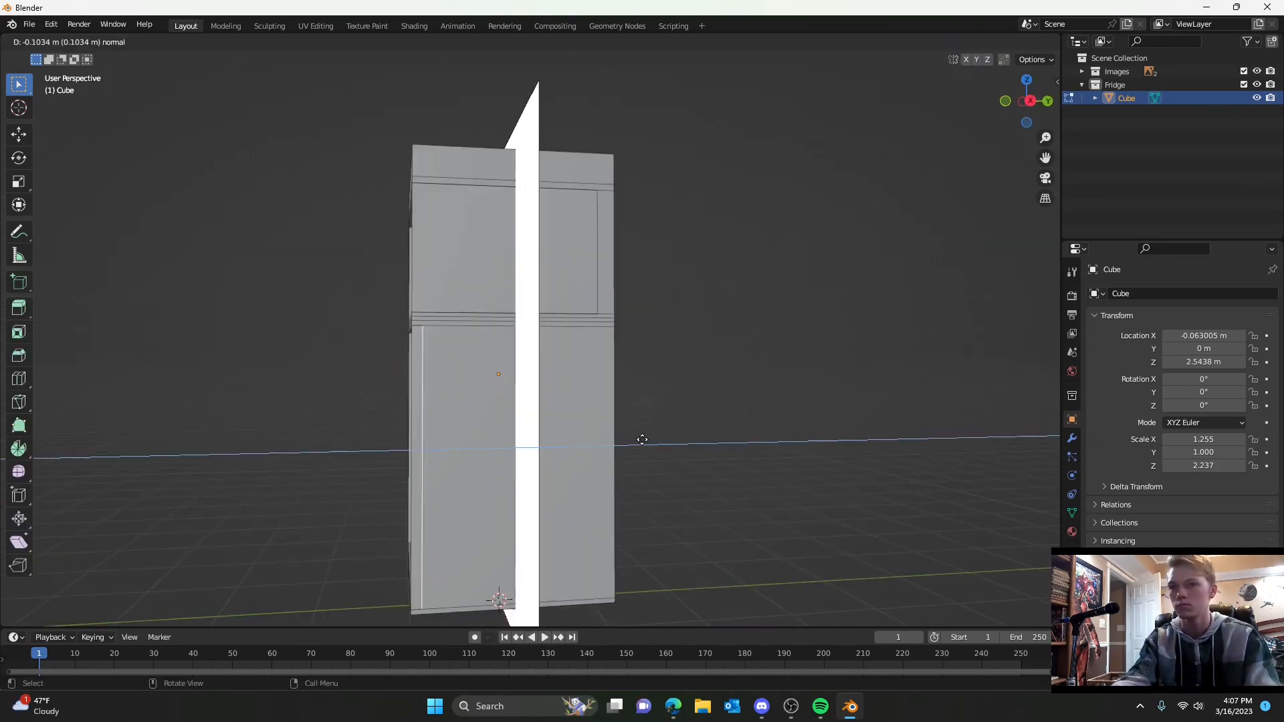
click(725, 431)
middle_drag(725, 431, 856, 428)
middle_drag(561, 458, 618, 404)
key(Tab)
click(704, 403)
click(608, 404)
key(Tab)
- Try to duplicate the upper compartment's back face and separate it into its own object
scroll(607, 404, up, 4)
click(646, 415)
key(g)
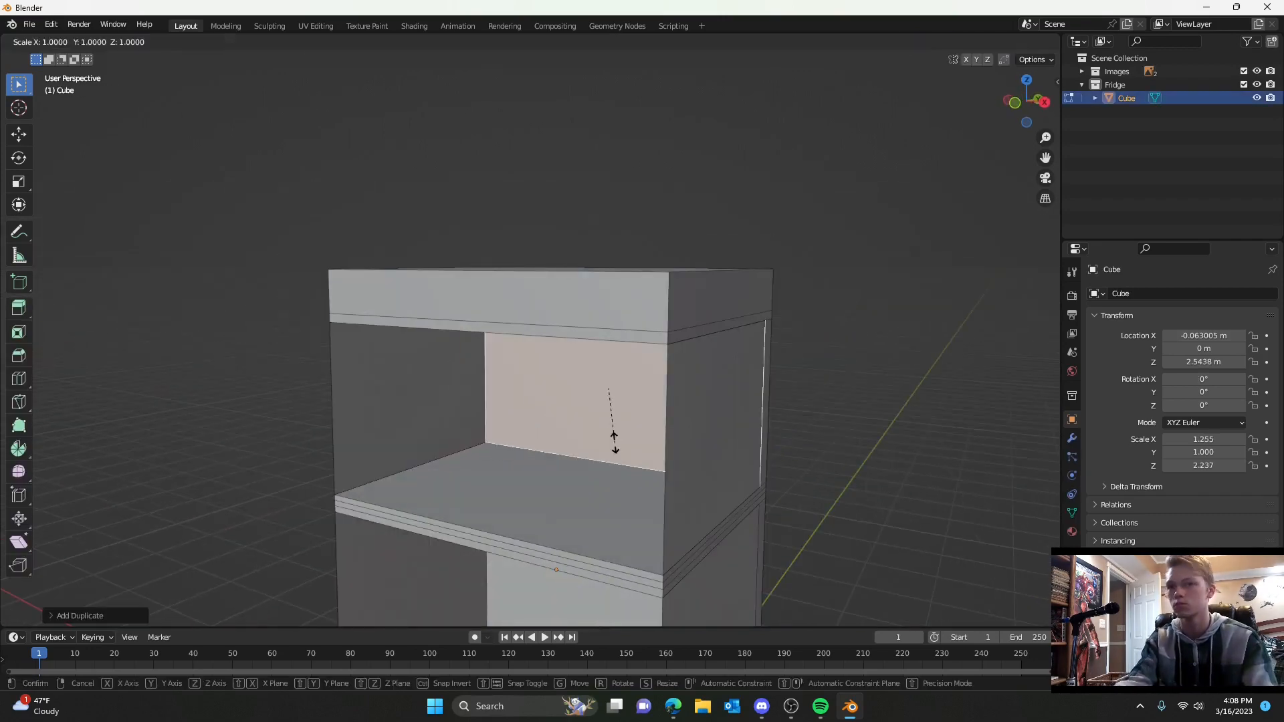
right_click(615, 442)
key(p)
key(s)
key(Tab)
click(762, 394)
middle_drag(889, 390, 510, 298)
right_click(585, 445)
- Undo the face duplication and both compartment extrusions
key(ctrl+z)
key(ctrl+z)
key(ctrl+z)
key(ctrl+z)
key(ctrl+z)
key(ctrl+z)
key(ctrl+z)
key(ctrl+z)
key(ctrl+z)
key(ctrl+z)
key(ctrl+z)
- Bevel the two upper side edges of the fridge body by about 0.284 m with 28 segments to match the rounded top
click(980, 42)
middle_drag(642, 321, 675, 334)
click(498, 284)
middle_drag(769, 334, 539, 413)
shift+click(687, 398)
scroll(751, 395, up, 3)
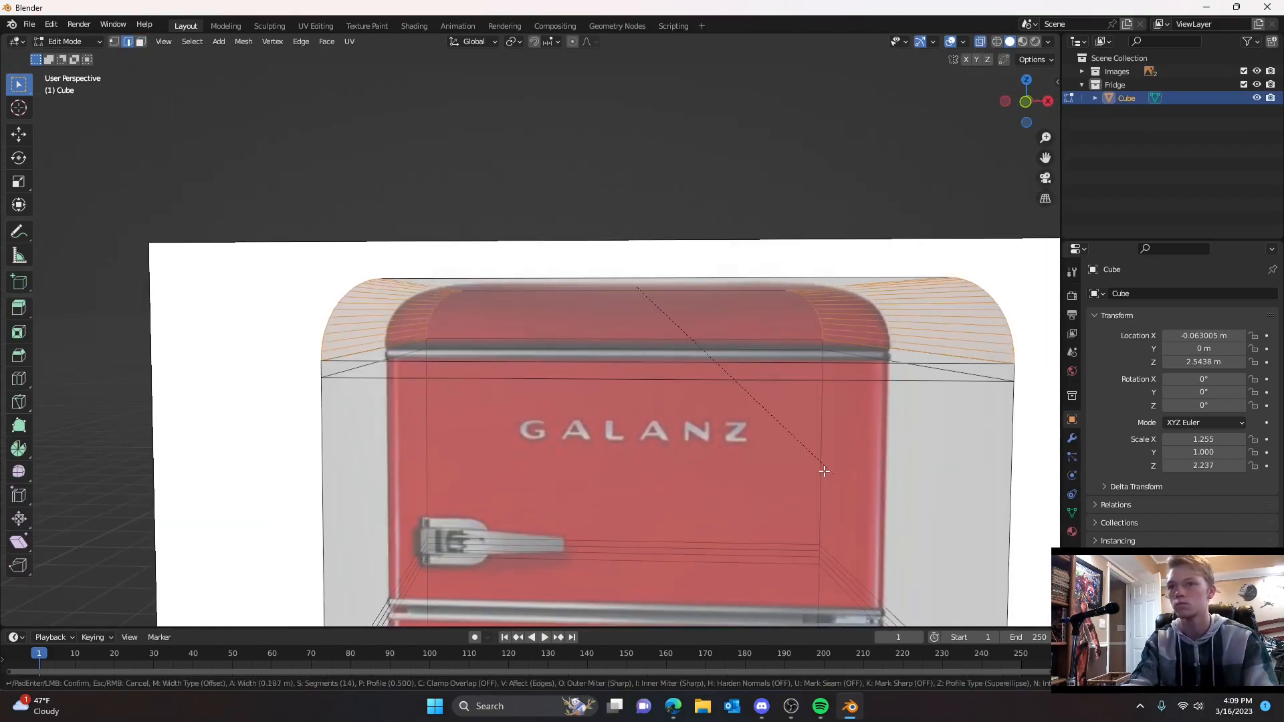
click(1026, 122)
key(ctrl+b)
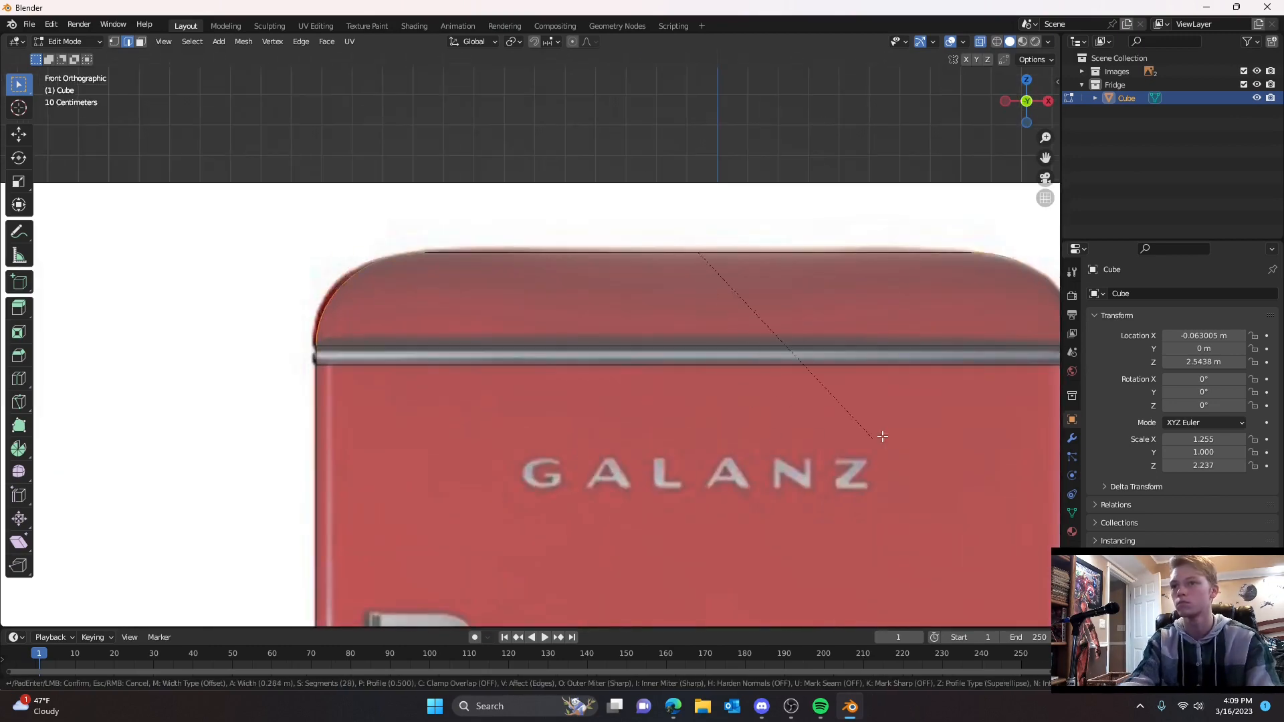
click(792, 470)
scroll(793, 470, down, 2)
middle_drag(792, 470, 709, 494)
- Select the left and right vertical edges of the fridge body in front view
click(1014, 107)
shift+middle_drag(748, 128, 640, 55)
click(682, 267)
shift+middle_drag(681, 267, 874, 260)
shift+middle_drag(351, 401, 373, 81)
shift+click(367, 401)
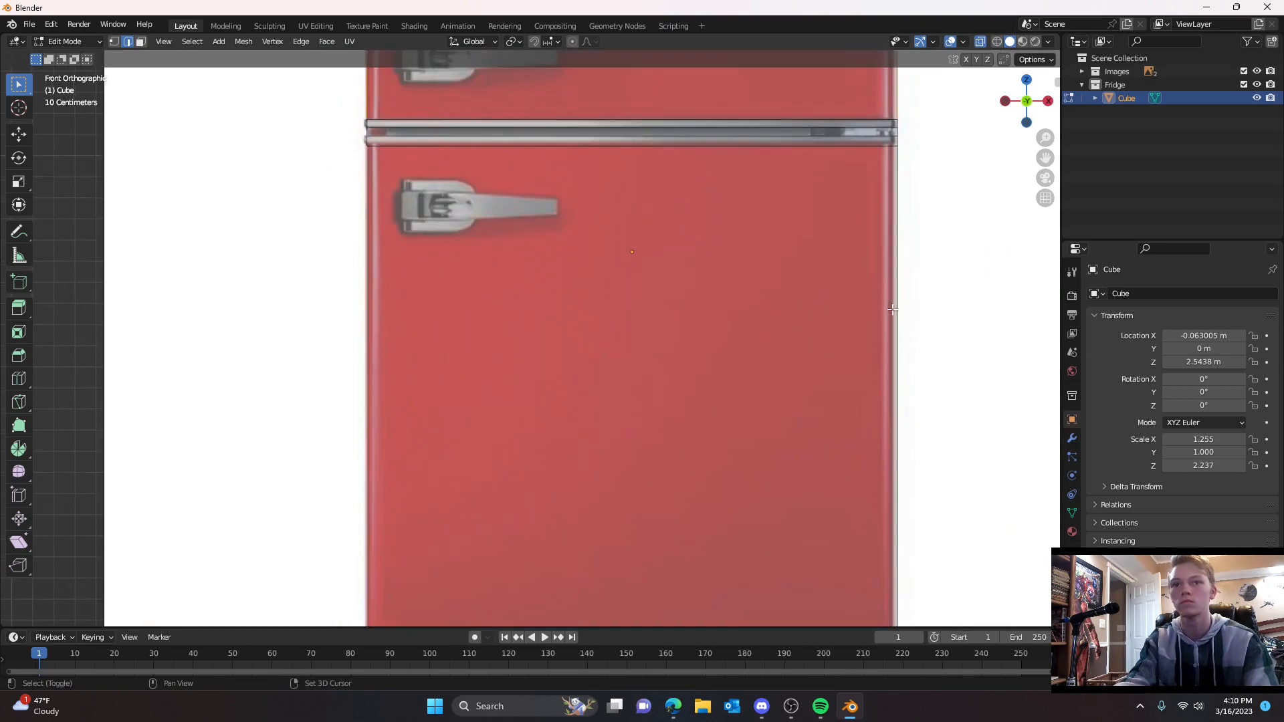
shift+click(893, 309)
scroll(669, 268, down, 2)
shift+middle_drag(555, 160, 528, 457)
scroll(602, 281, up, 2)
scroll(602, 280, up, 3)
- Try to pick the narrow trim strip faces between the two doors in face selection mode
click(140, 41)
scroll(381, 272, down, 4)
mouse_move(381, 287)
middle_down()
mouse_move(381, 330)
mouse_move(383, 312)
middle_up()
click(980, 42)
click(677, 313)
middle_drag(672, 355, 659, 315)
click(568, 352)
scroll(535, 379, down, 4)
click(673, 306)
scroll(660, 315, up, 4)
click(980, 41)
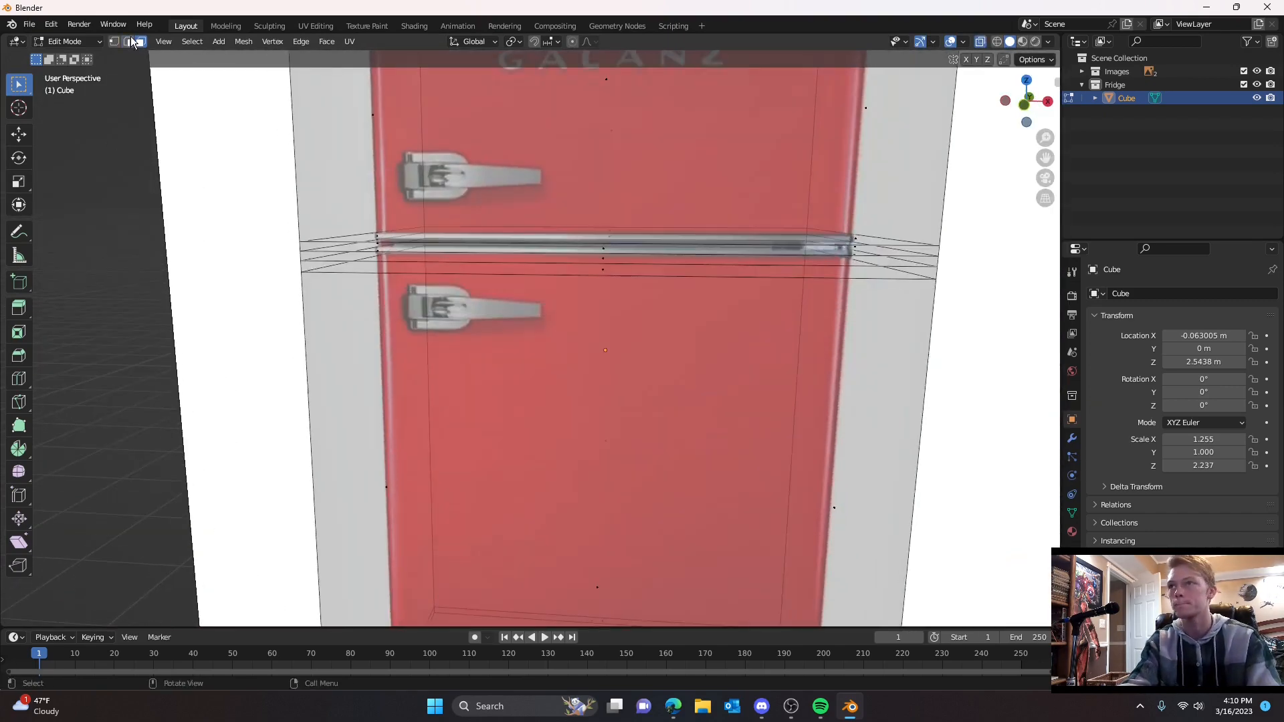
- Turn off X-ray and undo the latest edits to the trim band beneath the rounded top
click(130, 39)
key(KP_1)
scroll(282, 341, down, 4)
middle_drag(282, 340, 348, 395)
click(980, 41)
middle_drag(535, 428, 504, 450)
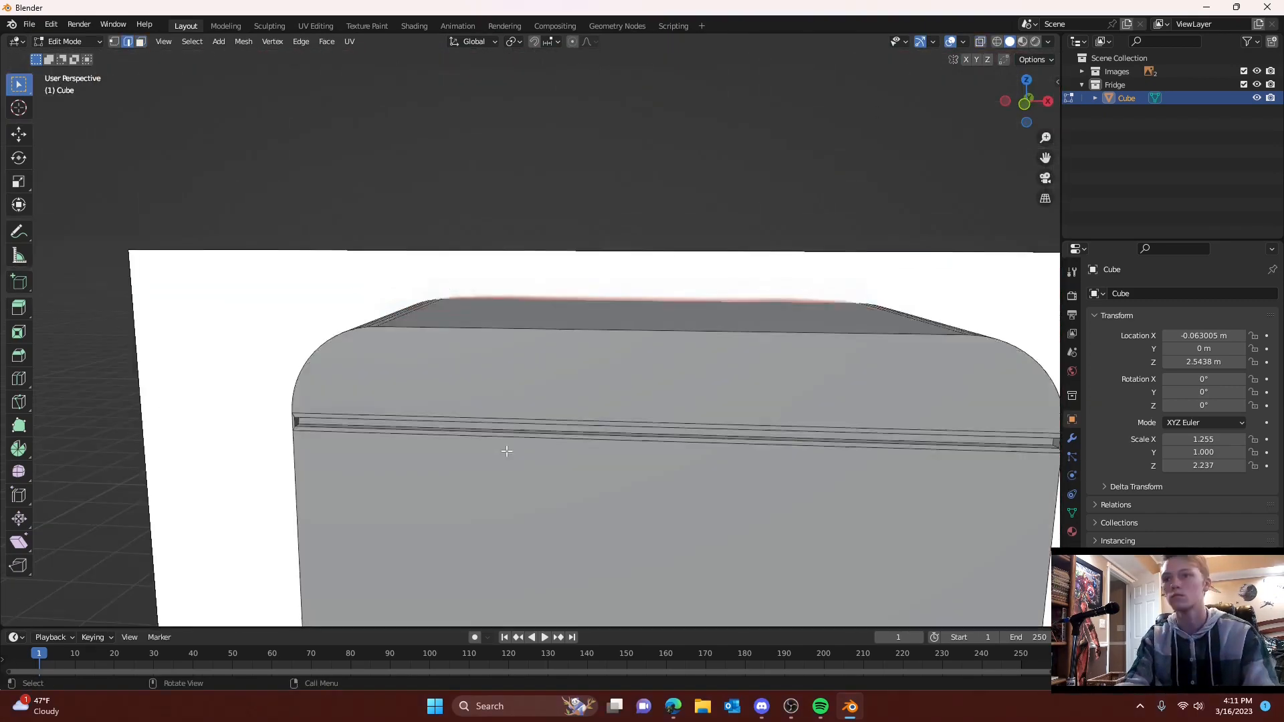
scroll(314, 441, up, 6)
key(ctrl+z)
key(ctrl+z)
key(ctrl+z)
key(ctrl+z)
key(ctrl+z)
key(ctrl+z)
- Try to bevel the two front corner edges of the trim band beneath the rounded top
key(2)
middle_drag(222, 336, 668, 334)
click(370, 312)
scroll(369, 313, down, 6)
shift+click(896, 328)
key(ctrl+b)
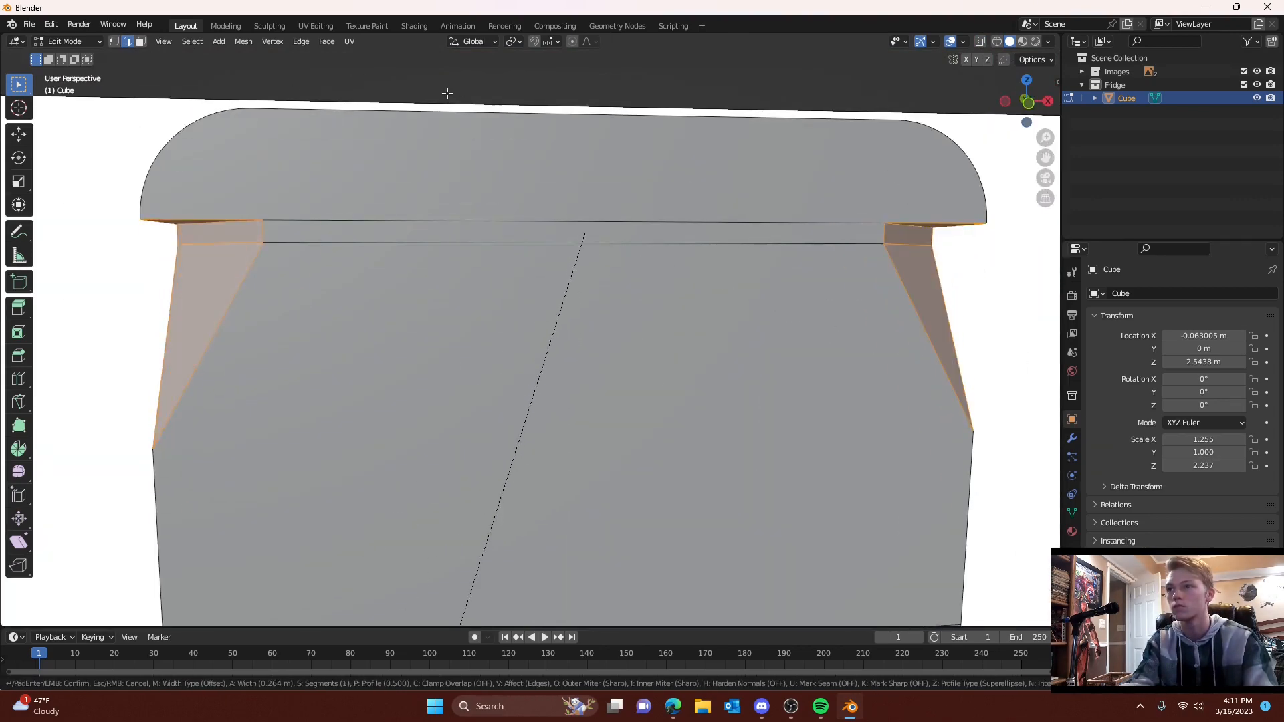
scroll(490, 577, down, 15)
click(497, 538)
- Bevel the trim band's front corner edge by about 0.004 m with 4 segments
middle_drag(497, 538, 456, 305)
scroll(427, 338, up, 6)
scroll(427, 338, down, 2)
scroll(461, 284, up, 5)
click(456, 305)
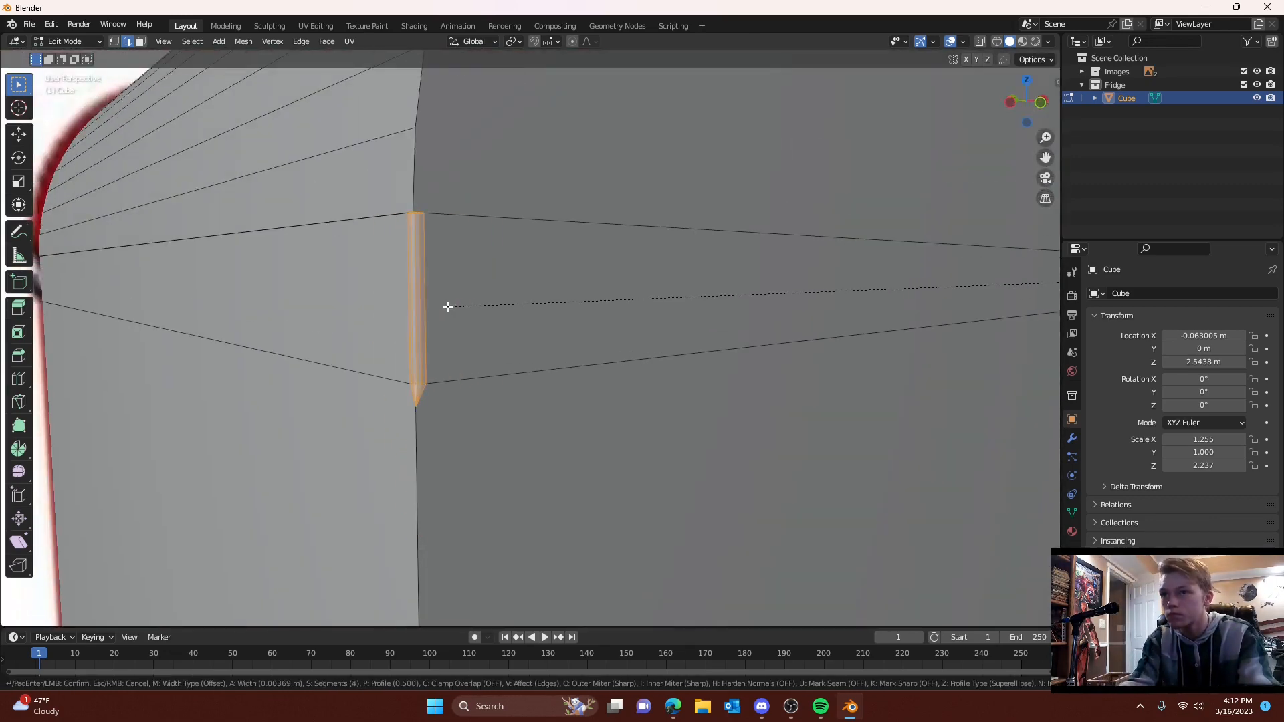
click(448, 305)
- Inset the bevelled trim band's front face and extrude it inward into a shallow recess
scroll(448, 305, down, 5)
key(3)
middle_drag(610, 295, 407, 378)
click(345, 321)
key(i)
click(647, 382)
key(e)
click(407, 379)
scroll(401, 374, down, 5)
click(278, 301)
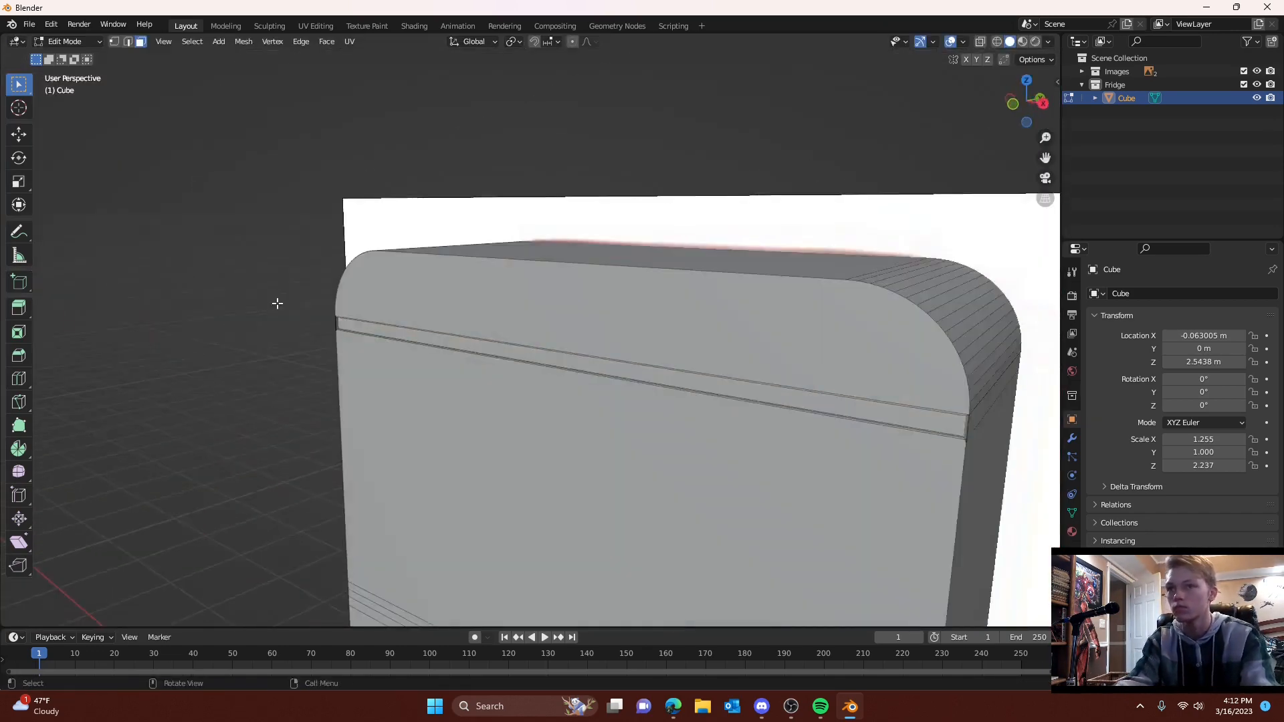
middle_drag(278, 301, 437, 318)
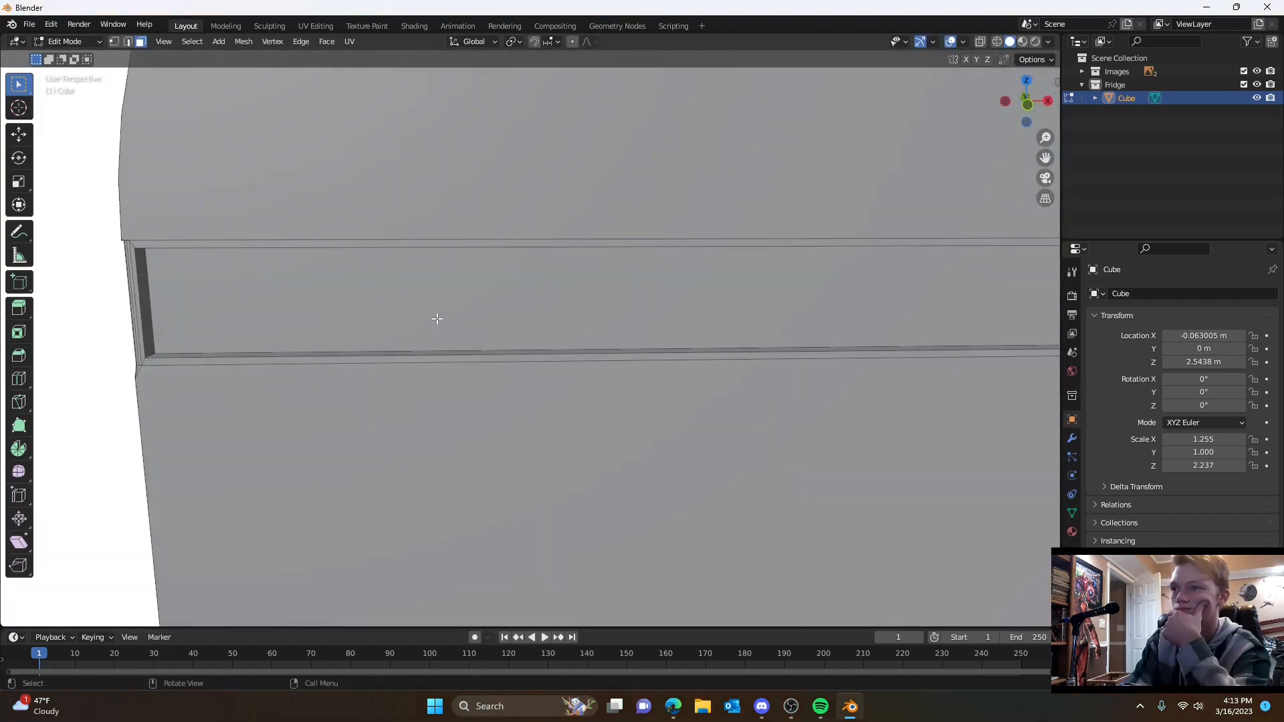
- Undo the extrusion, inset and corner bevel of the trim band
key(ctrl+z)
key(ctrl+z)
key(ctrl+z)
key(ctrl+z)
key(ctrl+z)
key(ctrl+z)
- Try a horizontal loop cut through the middle of the trim band, and undo it
middle_drag(305, 323, 332, 322)
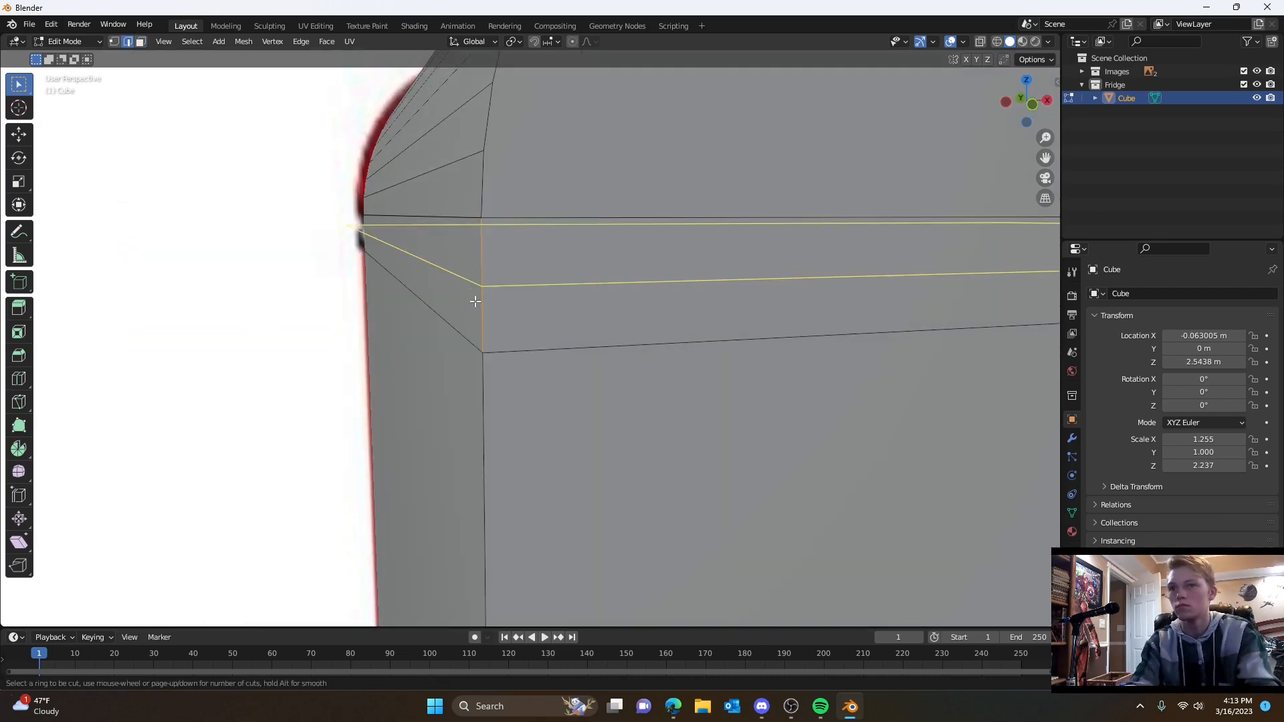
right_click(498, 288)
middle_drag(498, 288, 543, 310)
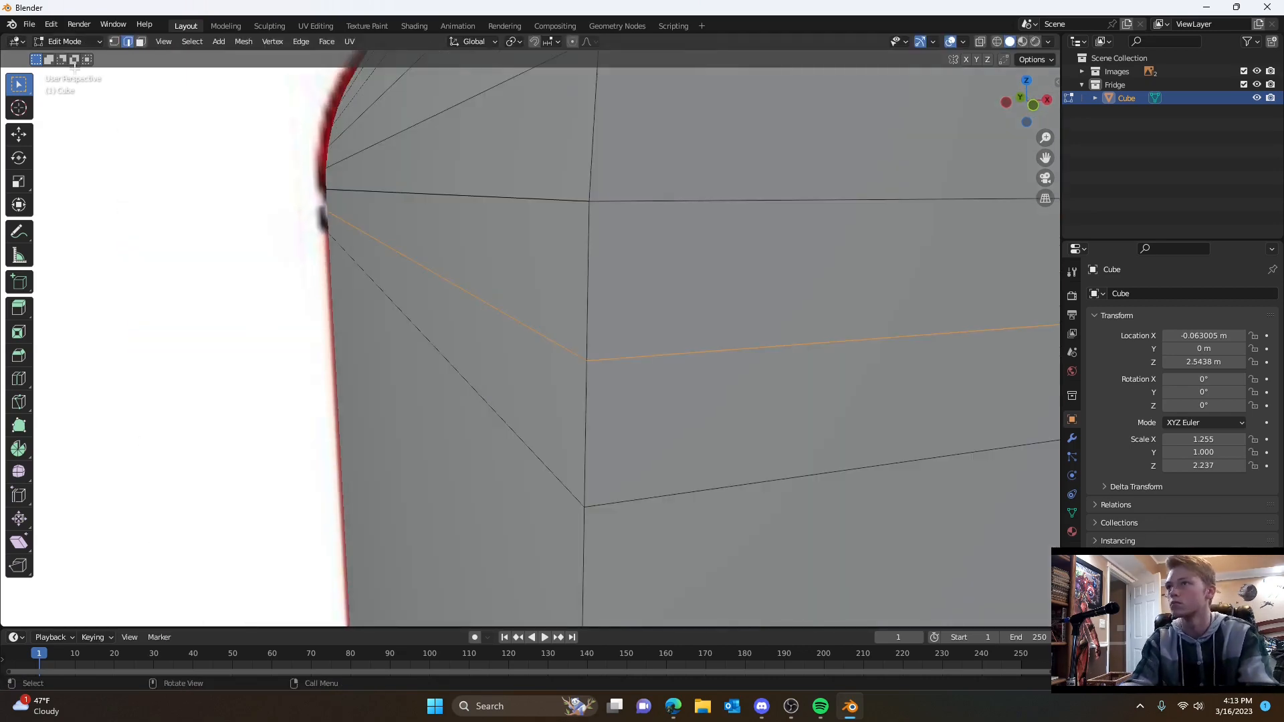
key(ctrl+z)
key(ctrl+z)
key(ctrl+z)
scroll(496, 366, down, 3)
key(ctrl+z)
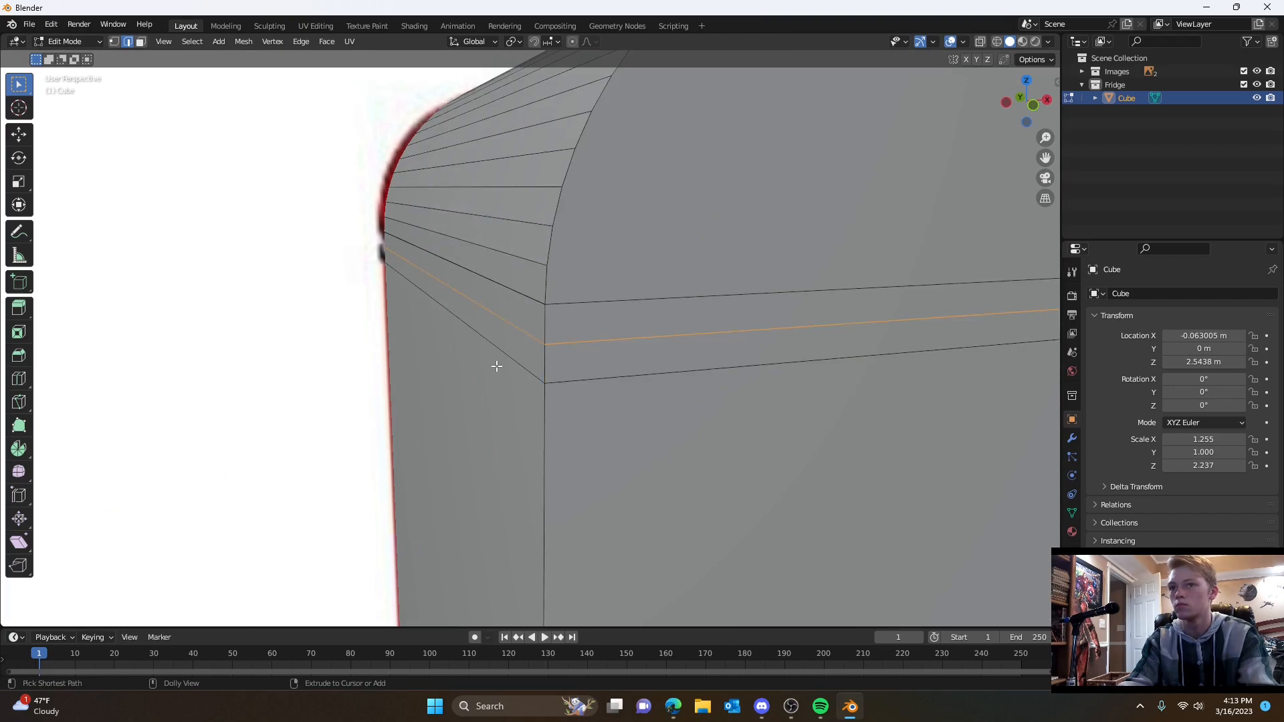
key(ctrl+z)
- Inset the front face of the trim band beneath the rounded top and extrude it inward as a recess
scroll(605, 358, up, 3)
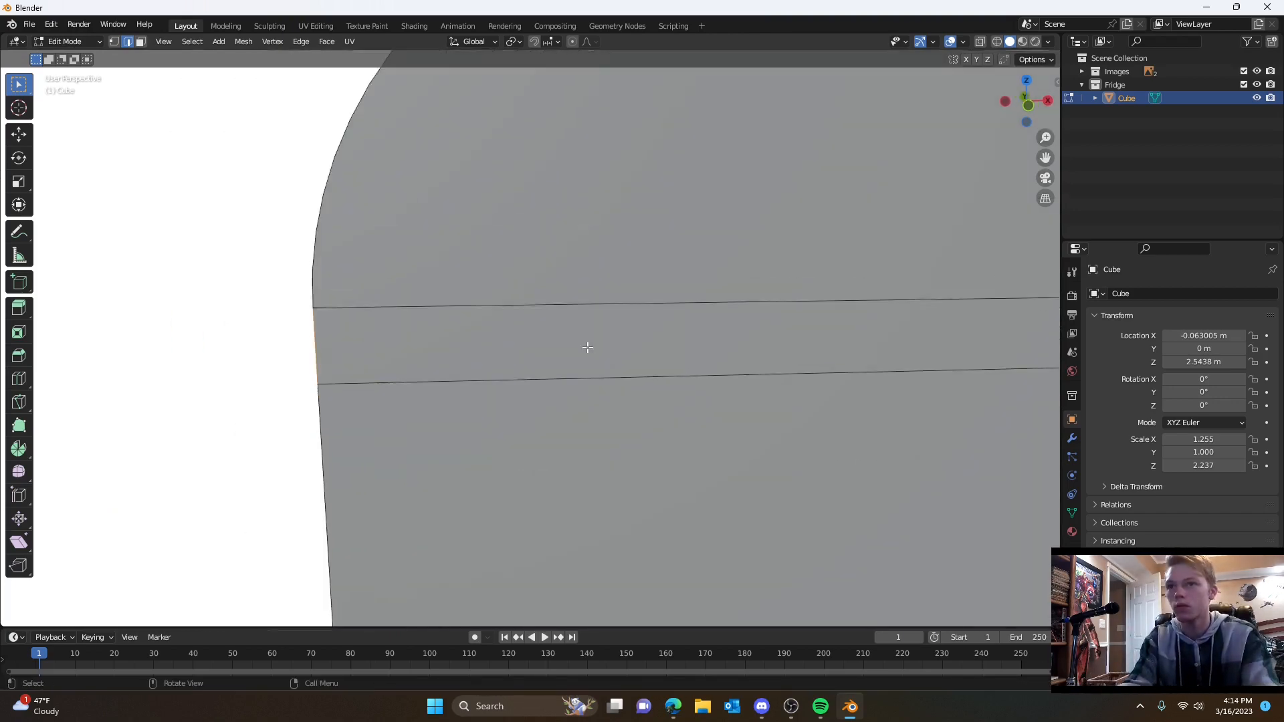
scroll(592, 349, up, 3)
key(3)
click(616, 351)
click(754, 349)
scroll(753, 349, down, 5)
middle_drag(754, 349, 682, 375)
scroll(661, 367, up, 3)
key(e)
click(639, 361)
scroll(446, 381, up, 5)
scroll(447, 381, up, 2)
key(2)
click(465, 373)
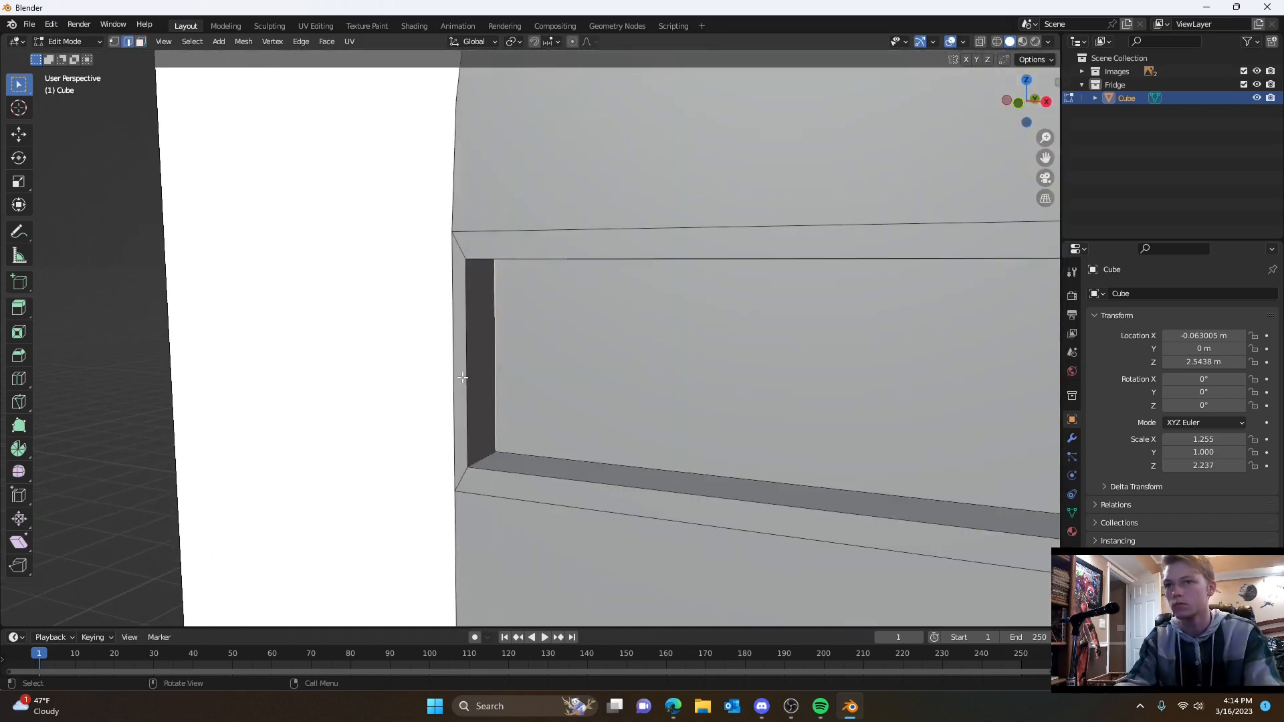
middle_drag(465, 368, 495, 355)
scroll(495, 355, up, 2)
scroll(519, 358, down, 2)
shift+middle_drag(551, 314, 646, 355)
click(646, 355)
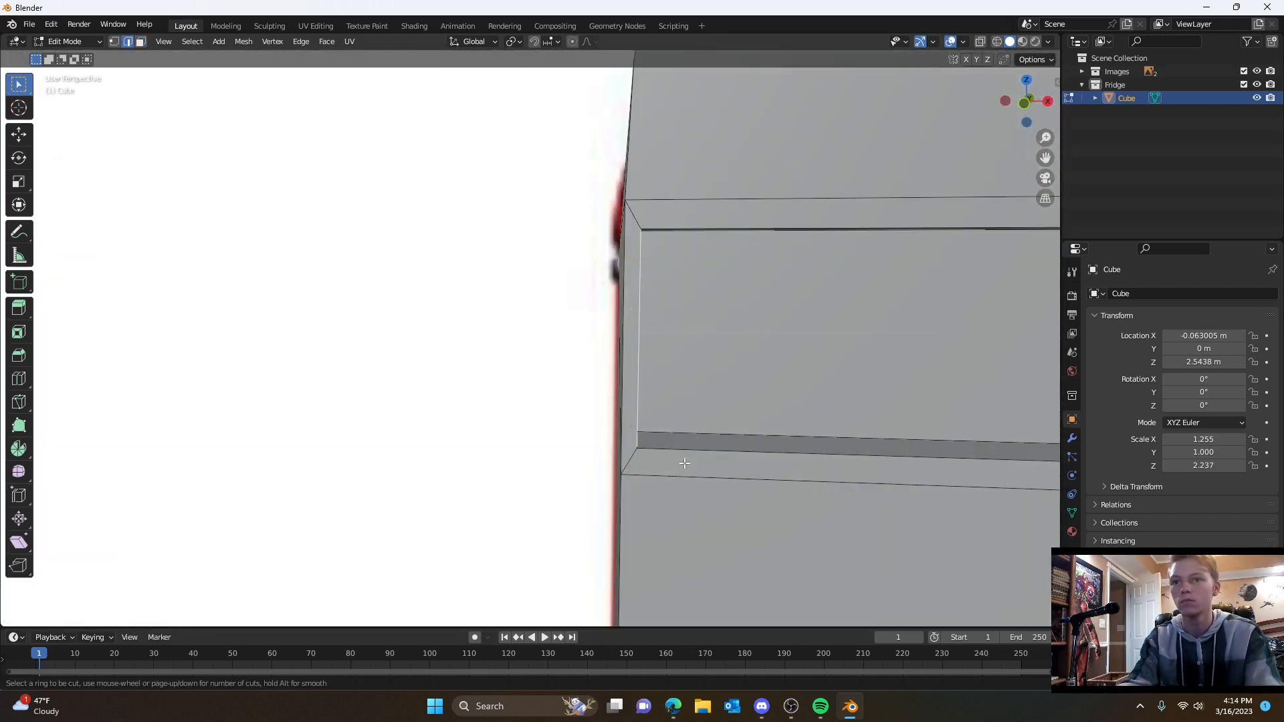
key(Escape)
- Try to inset and recess only the upper strip between the two doors, and undo the attempt
scroll(682, 352, up, 1)
scroll(682, 353, down, 1)
shift+middle_drag(666, 400, 635, 393)
scroll(636, 392, down, 5)
shift+middle_drag(652, 461, 636, 364)
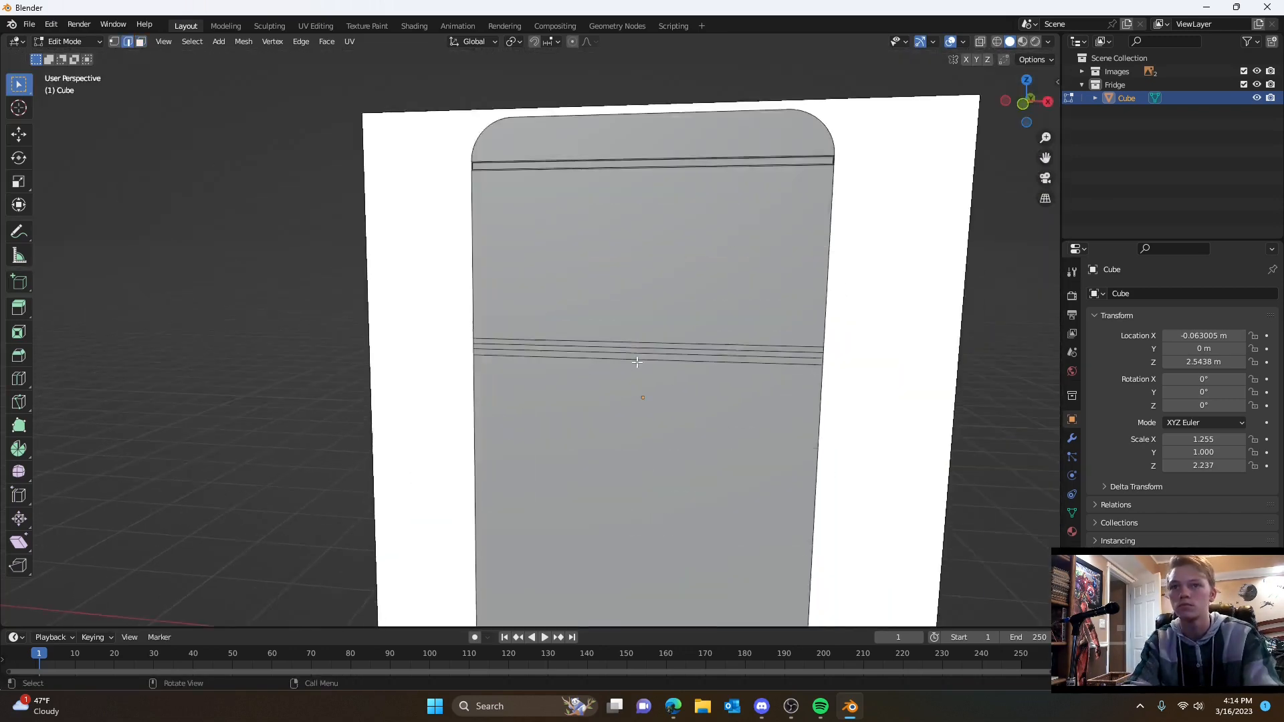
scroll(586, 354, up, 5)
scroll(609, 322, down, 3)
scroll(804, 287, up, 3)
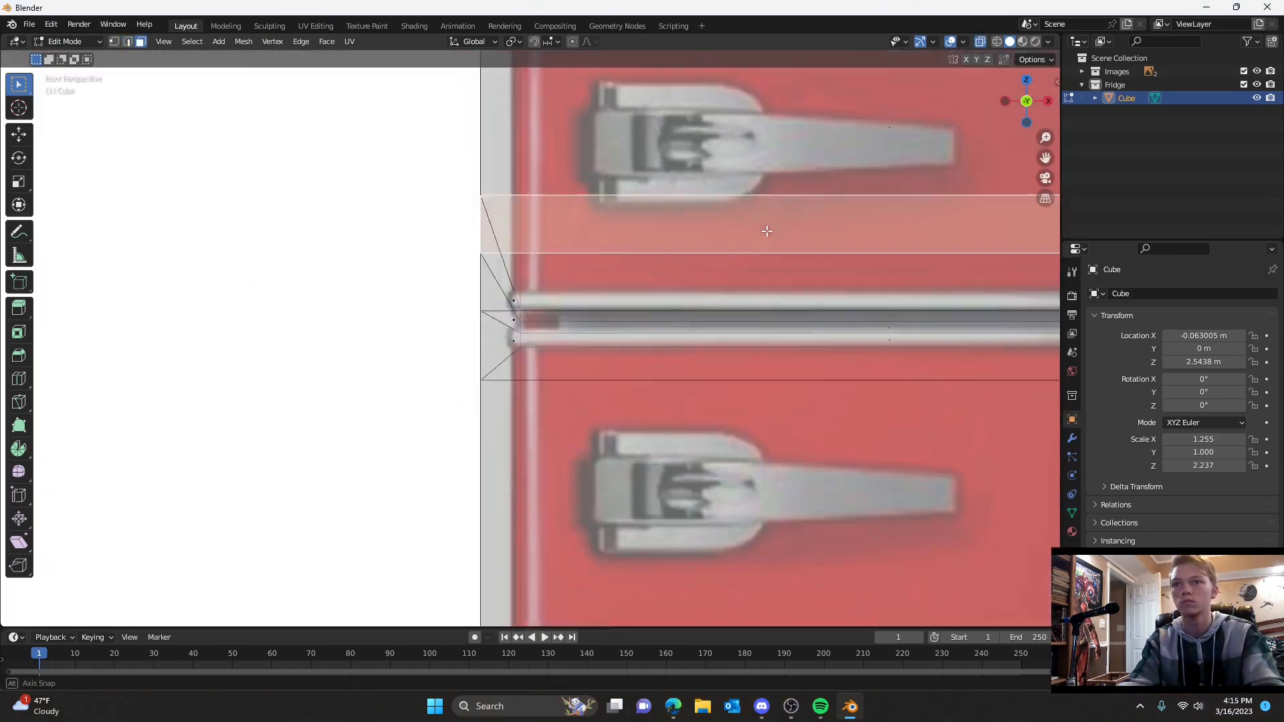
click(979, 324)
scroll(869, 327, down, 3)
middle_drag(653, 335, 548, 336)
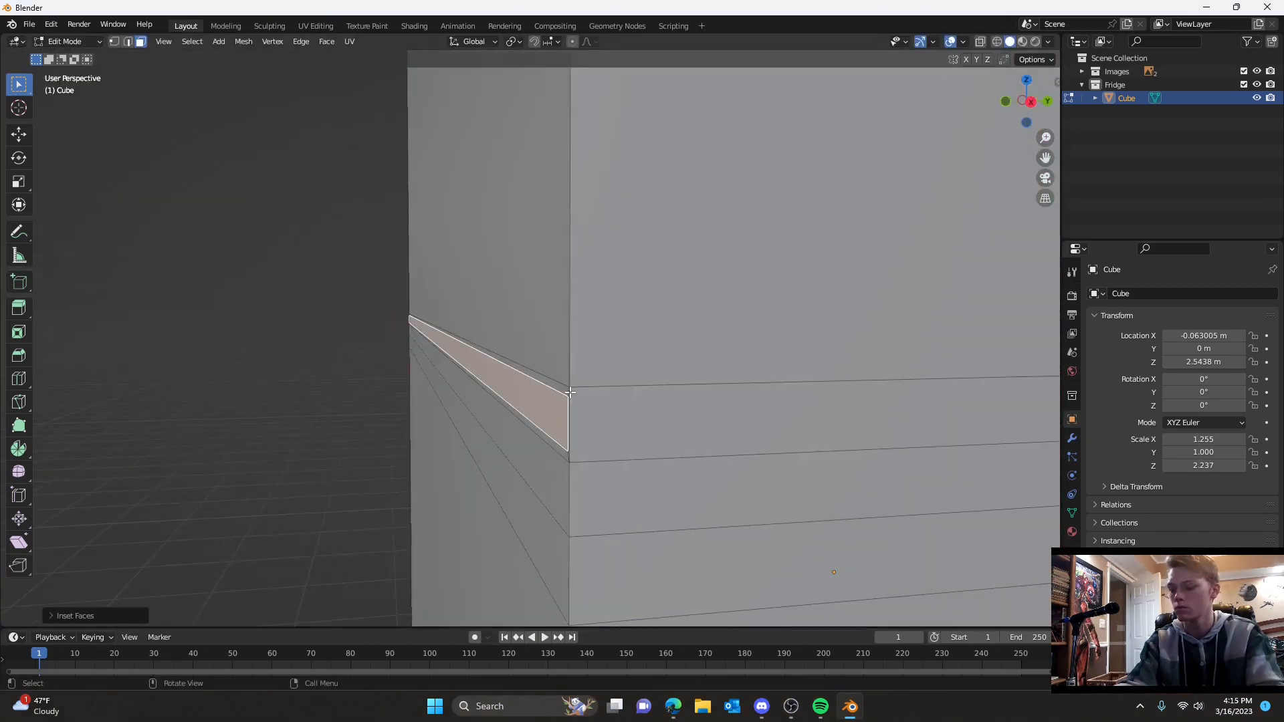
key(e)
click(515, 338)
click(275, 333)
middle_drag(275, 332, 347, 321)
scroll(1004, 176, up, 3)
middle_drag(1004, 176, 1011, 170)
scroll(464, 292, down, 4)
scroll(428, 301, up, 4)
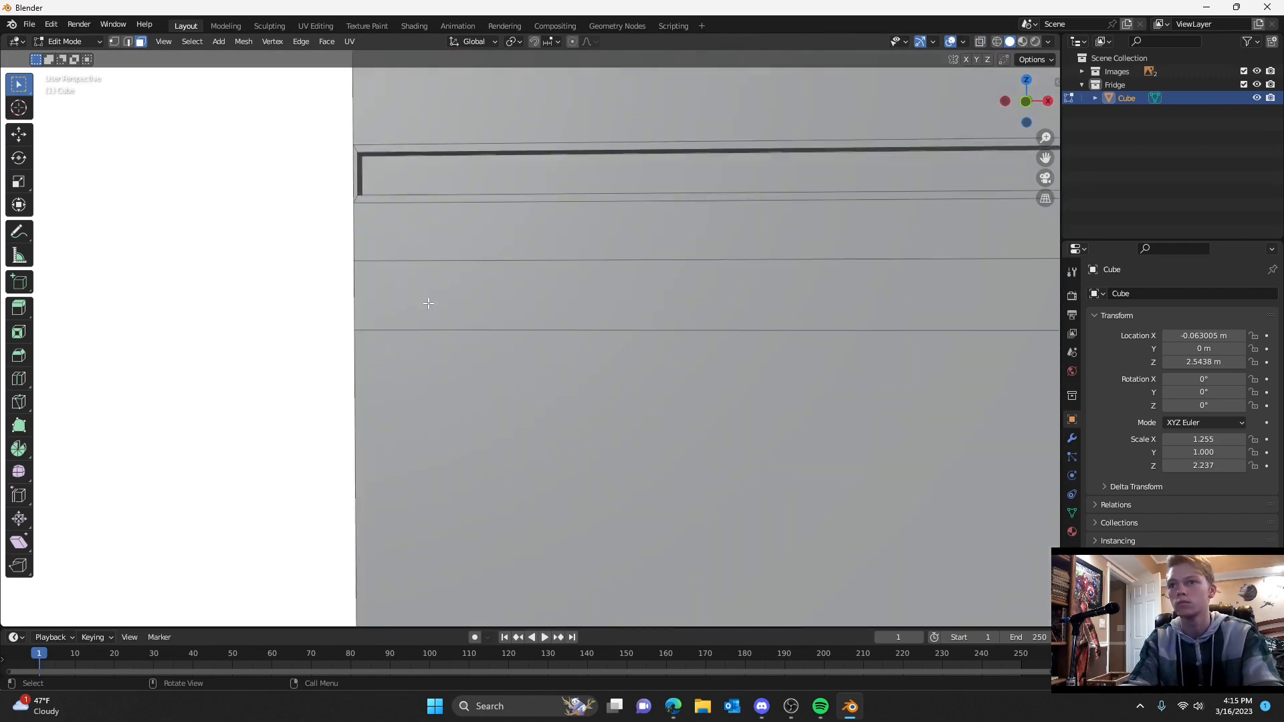
key(ctrl+z)
key(ctrl+z)
key(ctrl+z)
- Inset the upper and lower strips between the two doors together and extrude them inward
shift+click(426, 309)
scroll(591, 293, down, 4)
key(e)
middle_drag(591, 293, 495, 329)
click(452, 329)
scroll(496, 330, up, 4)
click(287, 321)
- Compare the recessed strips between the doors with the reference image using X-ray
key(KP_1)
click(979, 41)
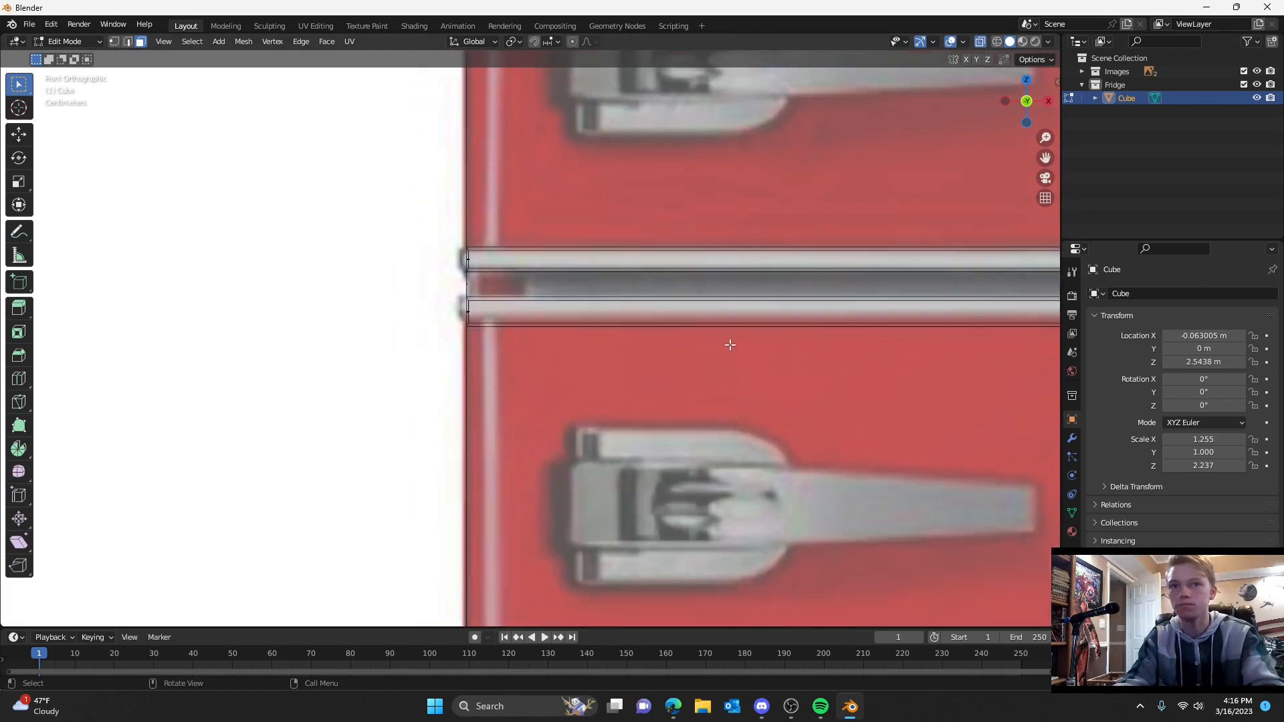
click(1027, 101)
drag(1033, 99, 915, 125)
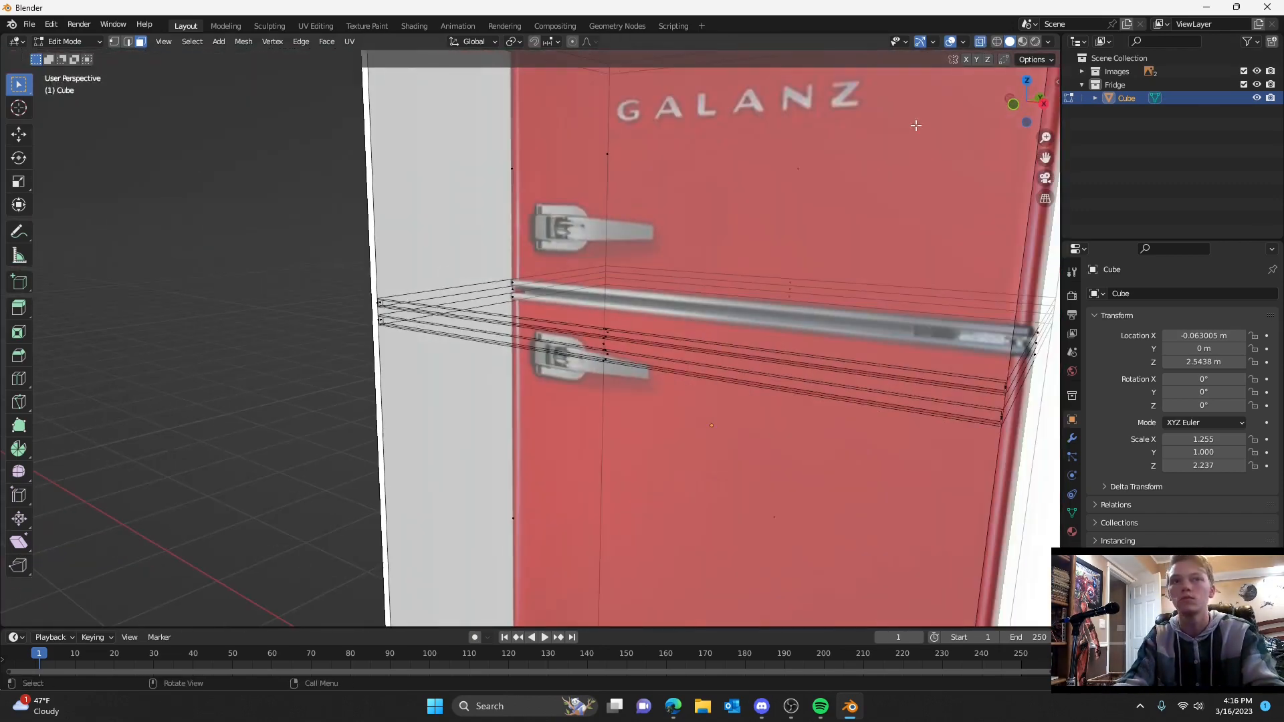
middle_drag(468, 294, 32, 292)
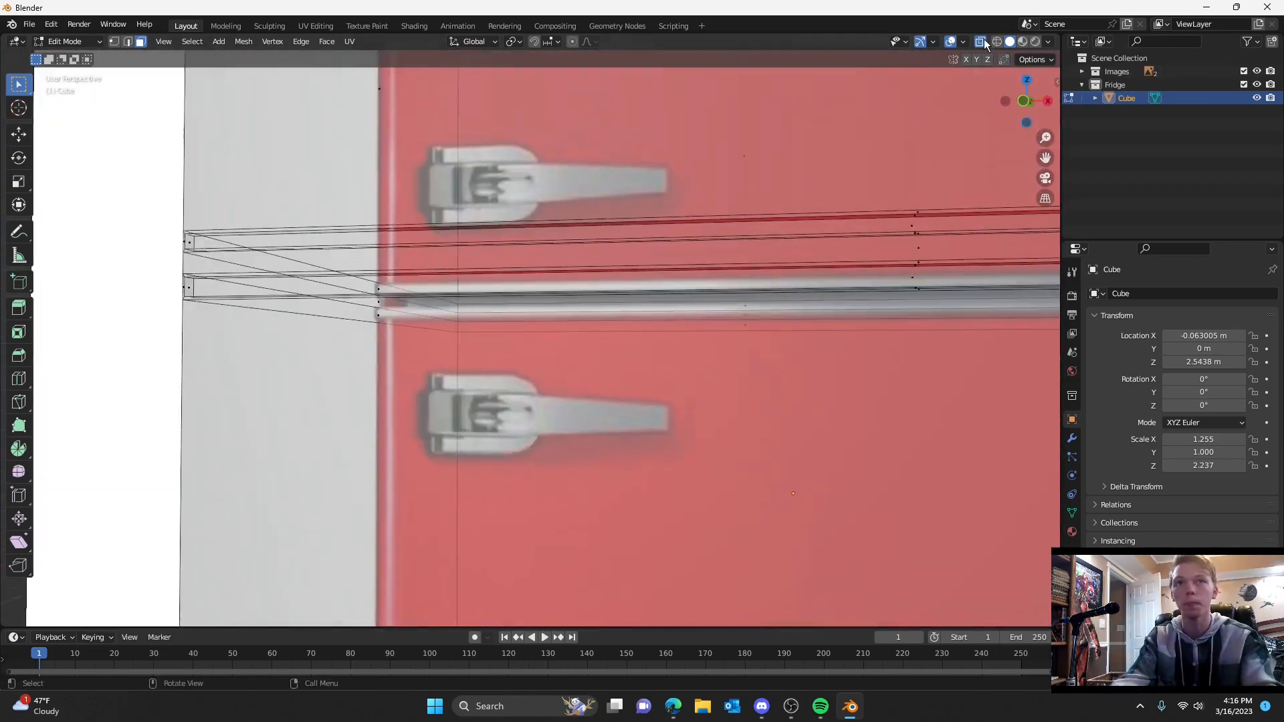
click(979, 42)
- Select the front face of the middle strip between the two recessed strips and extrude it slightly
scroll(430, 274, up, 5)
scroll(393, 329, down, 5)
scroll(458, 309, up, 4)
middle_drag(458, 309, 644, 281)
click(645, 281)
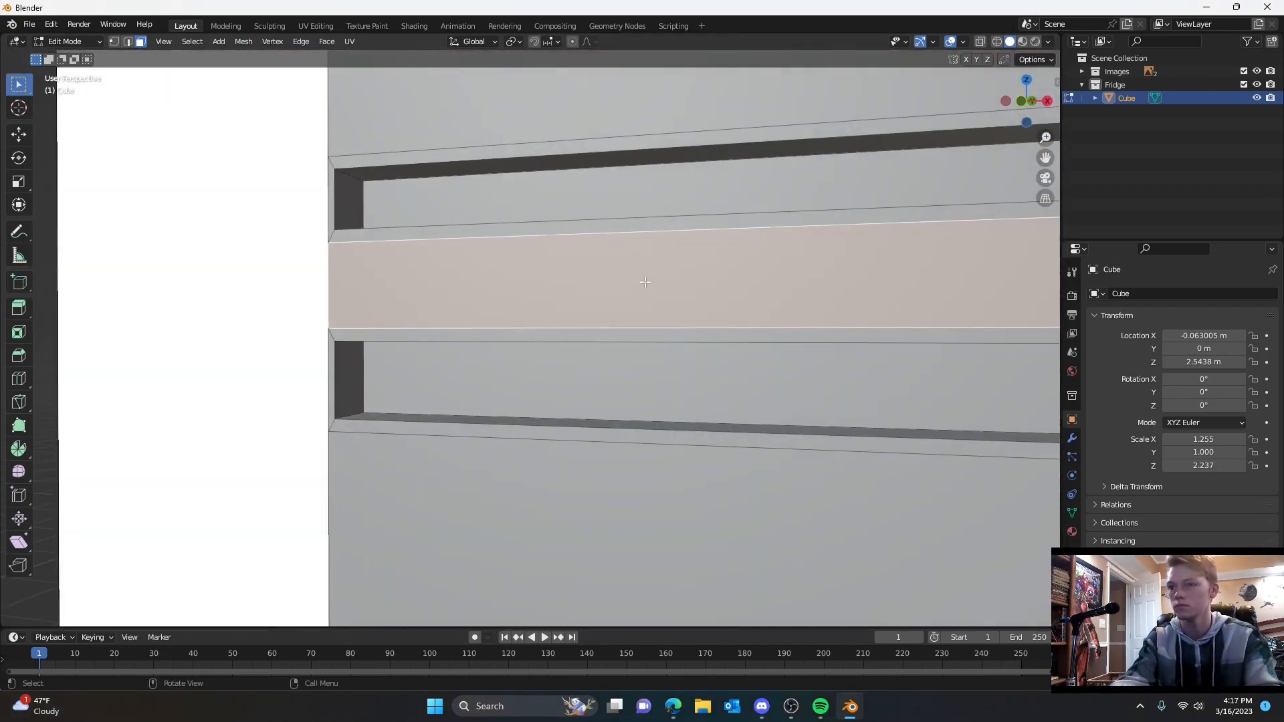
click(1022, 101)
scroll(762, 288, down, 6)
middle_drag(789, 288, 755, 303)
key(ctrl+i)
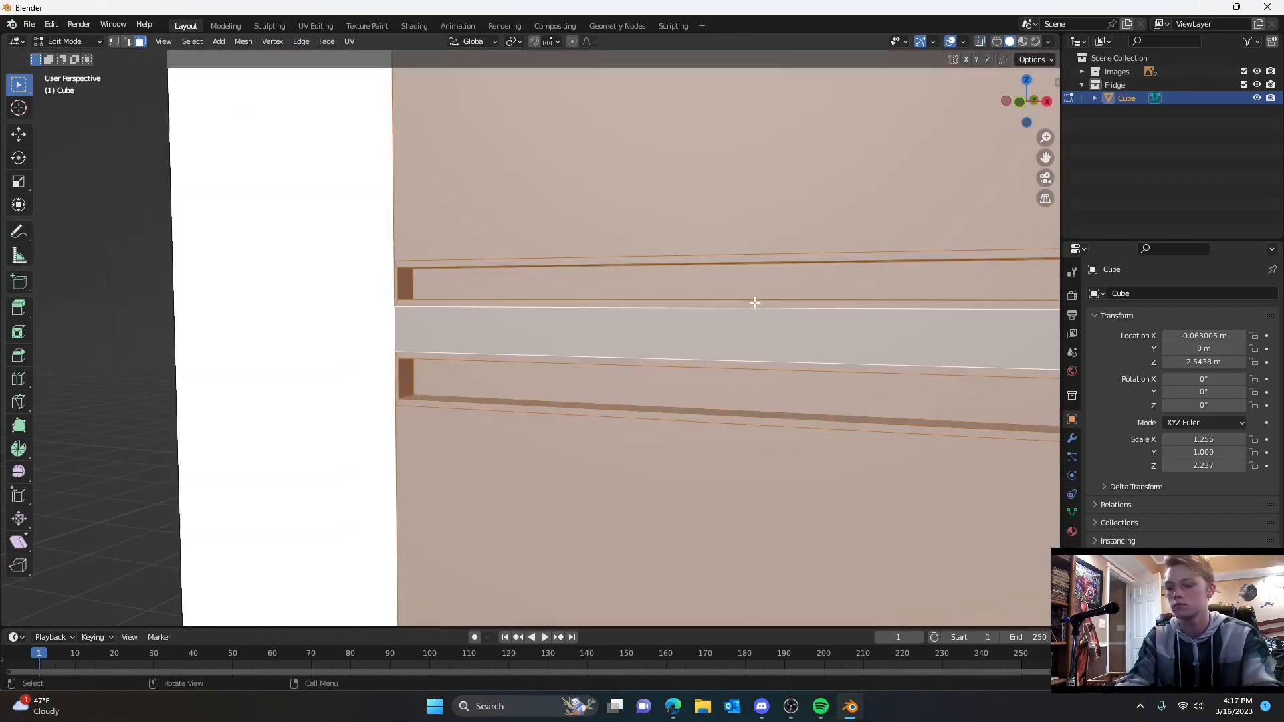
middle_drag(231, 324, 252, 335)
click(642, 340)
scroll(673, 372, down, 4)
middle_drag(673, 372, 490, 383)
scroll(495, 385, up, 5)
key(e)
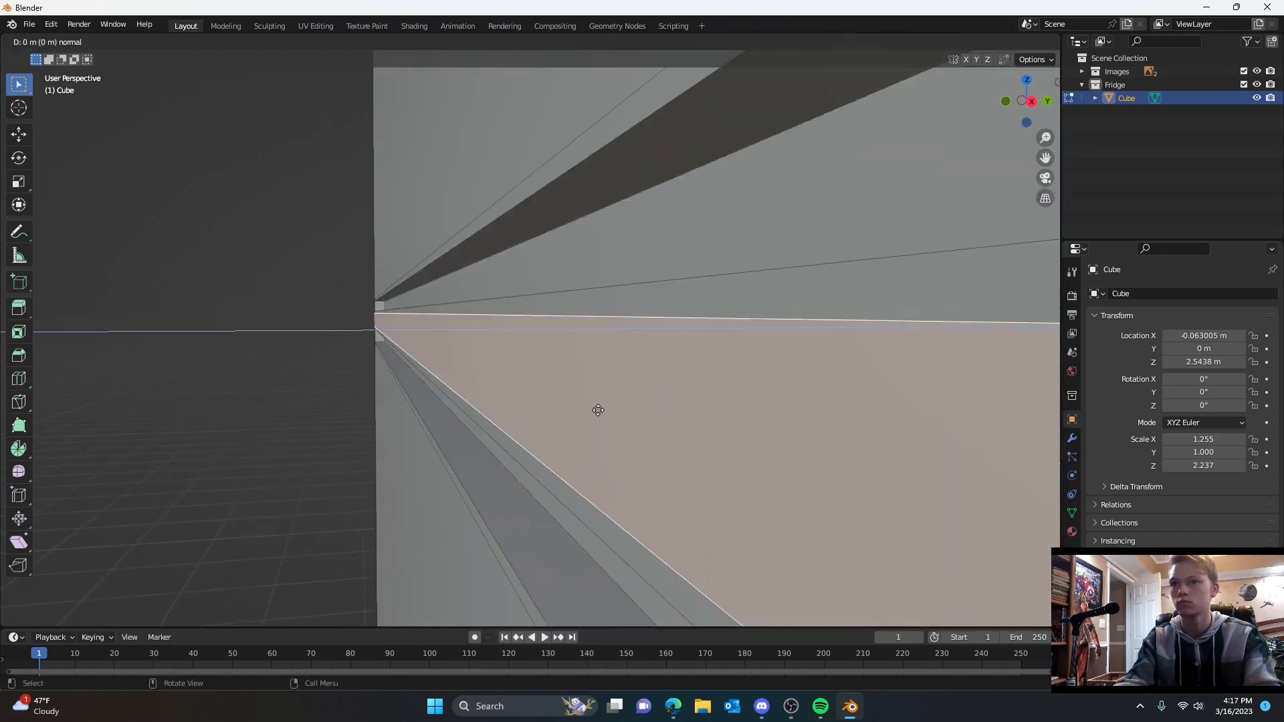
click(602, 399)
- Examine the whole fridge front and its trim bands against the reference image, with and without X-ray
click(1005, 101)
scroll(739, 318, up, 7)
click(980, 41)
click(980, 41)
scroll(615, 307, down, 16)
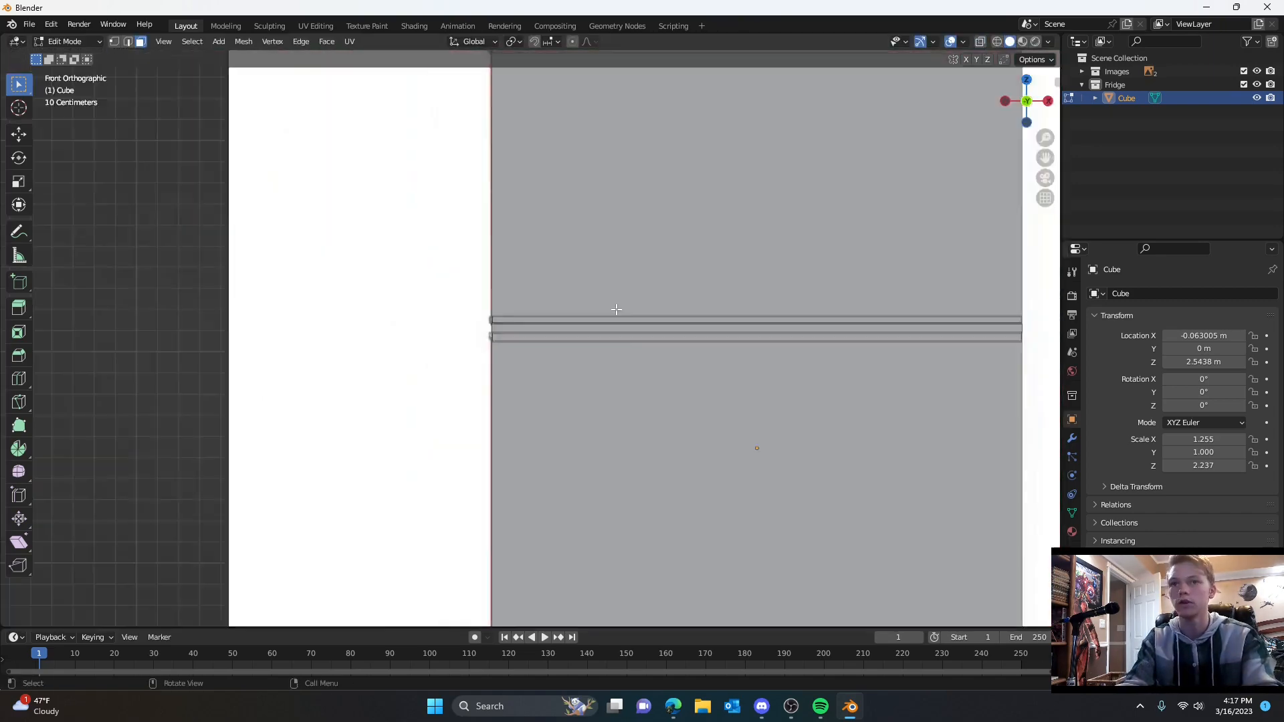
shift+middle_drag(616, 307, 590, 168)
click(980, 41)
shift+middle_drag(540, 101, 524, 280)
scroll(524, 281, up, 4)
scroll(524, 281, down, 3)
shift+middle_drag(557, 547, 590, 364)
middle_drag(903, 201, 1003, 224)
key(Tab)
click(980, 41)
scroll(728, 277, down, 1)
middle_drag(708, 273, 612, 273)
shift+middle_drag(354, 214, 420, 340)
scroll(420, 339, up, 7)
scroll(420, 339, down, 7)
- Try a vertical centre cut through the fridge front and a horizontal one across the upper door, and remove them
key(Tab)
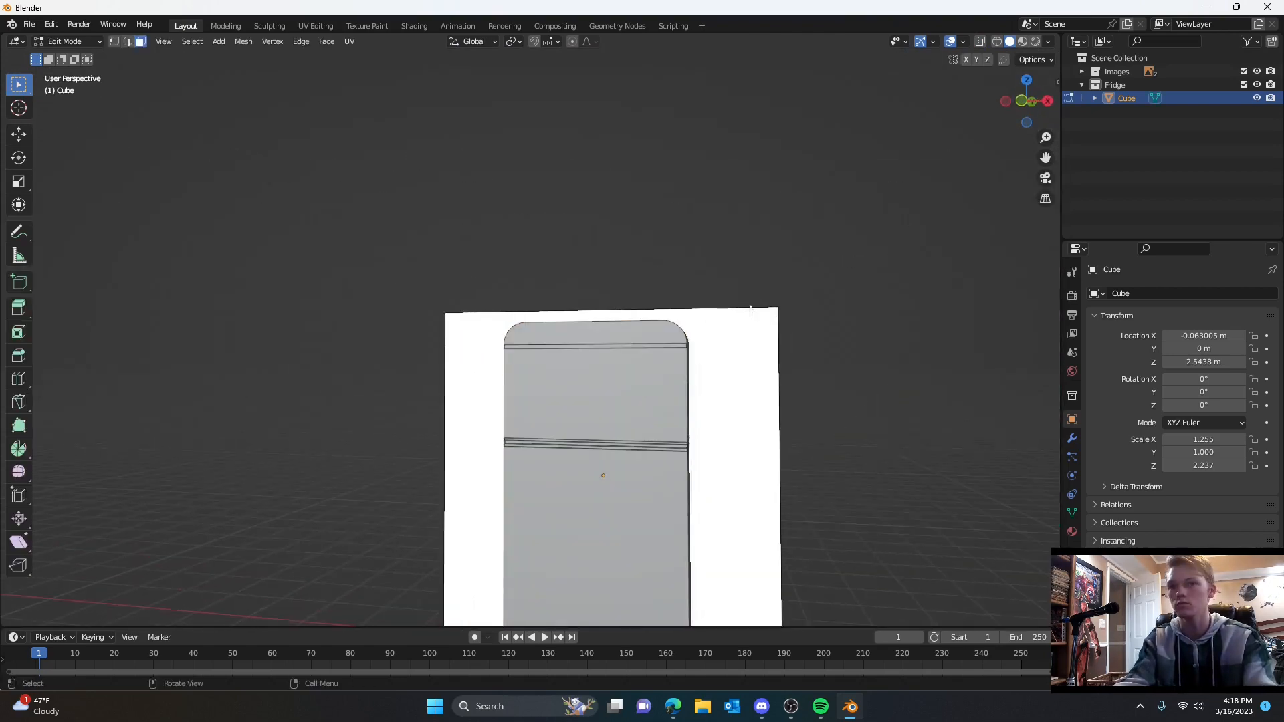
key(alt+a)
middle_drag(648, 398, 829, 396)
scroll(693, 443, down, 1)
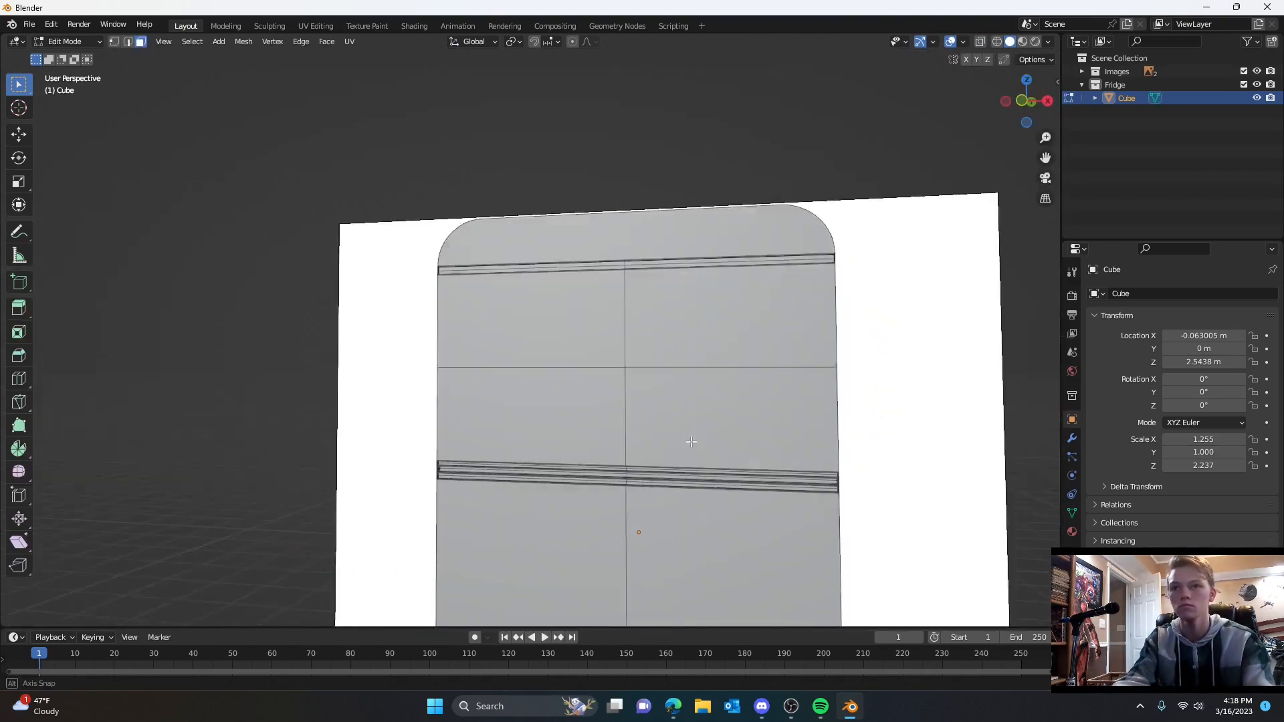
middle_drag(693, 444, 568, 423)
key(a)
key(x)
click(582, 321)
middle_drag(582, 320, 581, 374)
scroll(932, 149, up, 2)
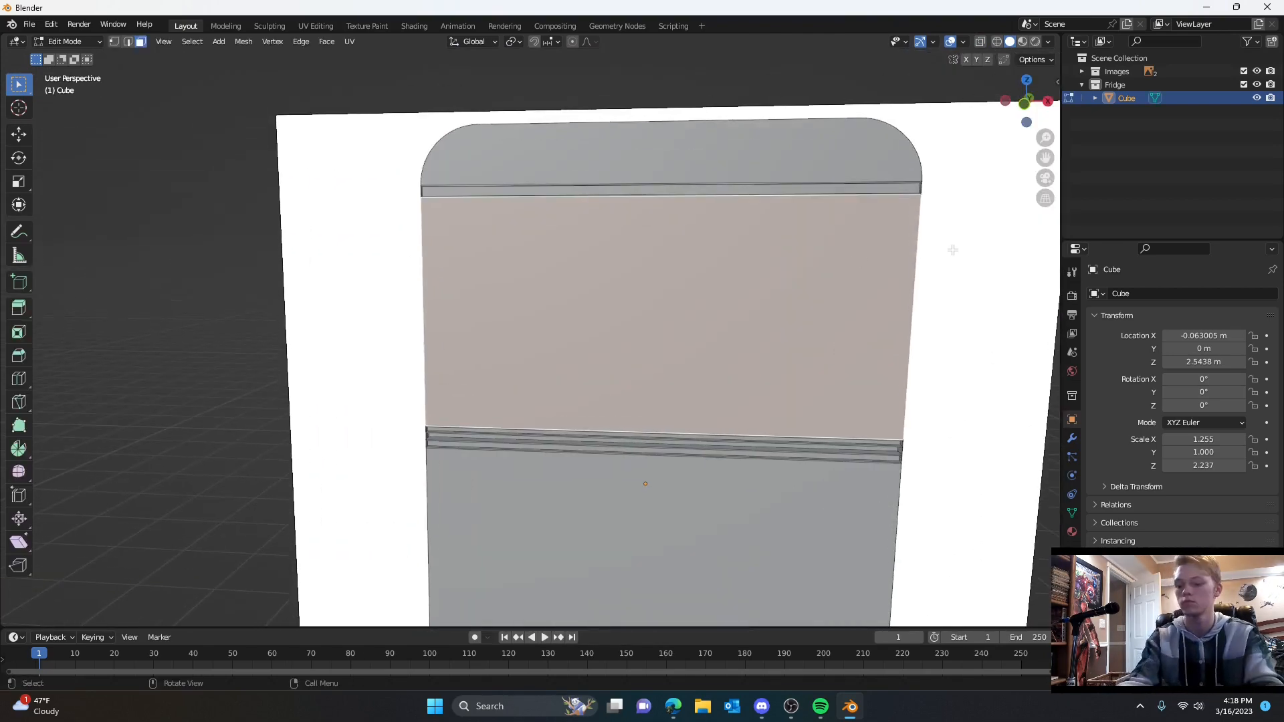
- Inset the upper and lower door faces by about 0.02 m and extrude them about 2.03 m into the body
shift+click(754, 472)
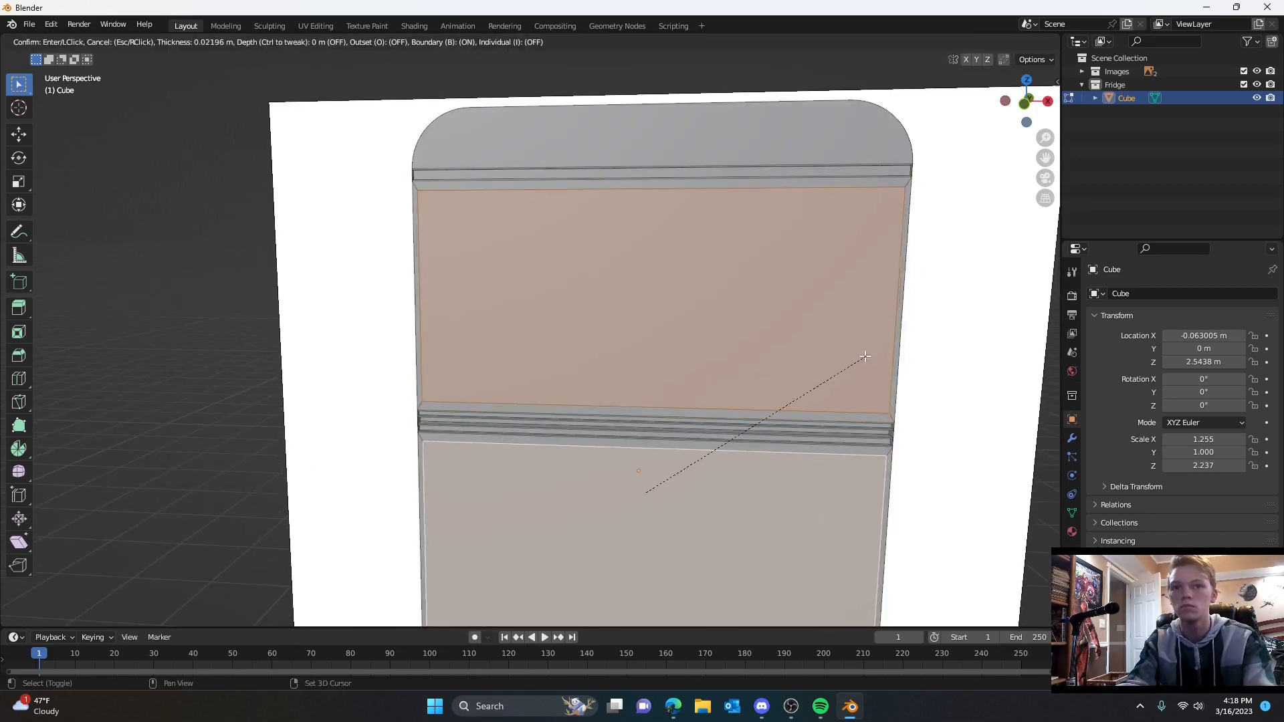
click(888, 354)
scroll(887, 354, down, 3)
middle_drag(869, 351, 622, 401)
key(e)
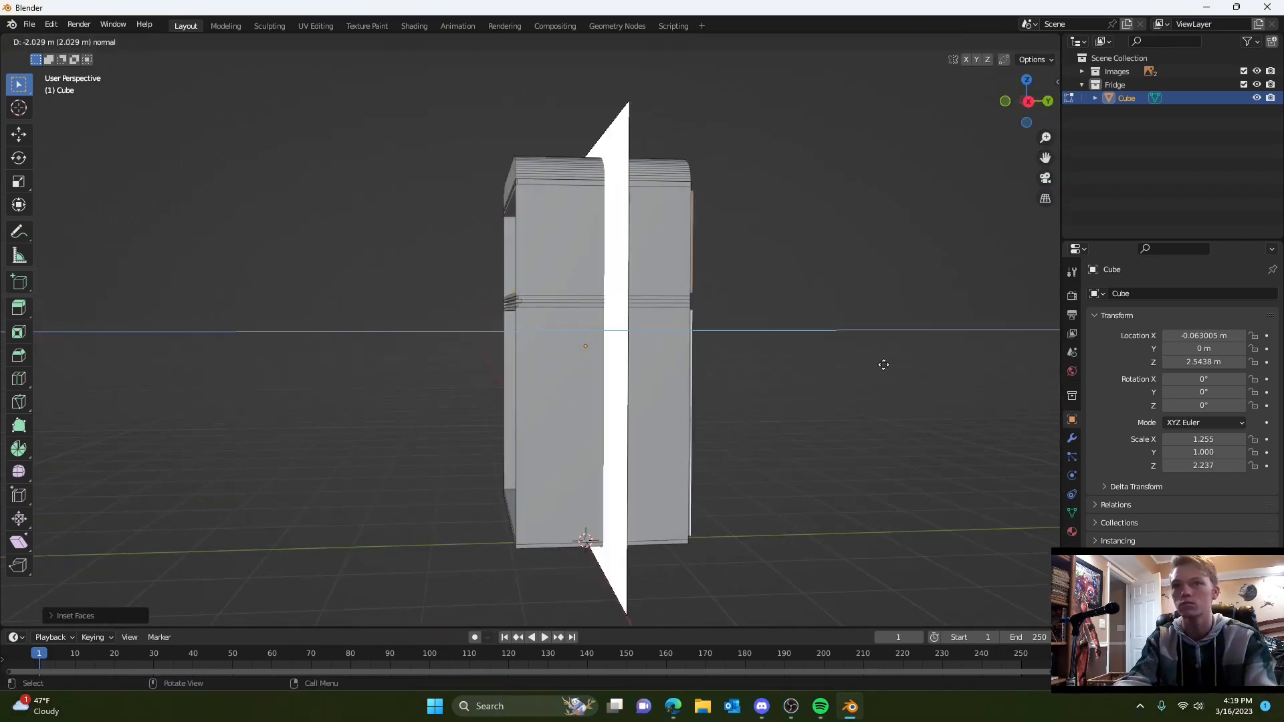
click(882, 363)
middle_drag(635, 288, 665, 260)
scroll(663, 323, up, 3)
- Duplicate the two recessed door faces in place, separate them into their own object and return to Object Mode
key(shift+d)
right_click(227, 158)
key(p)
click(899, 310)
key(Tab)
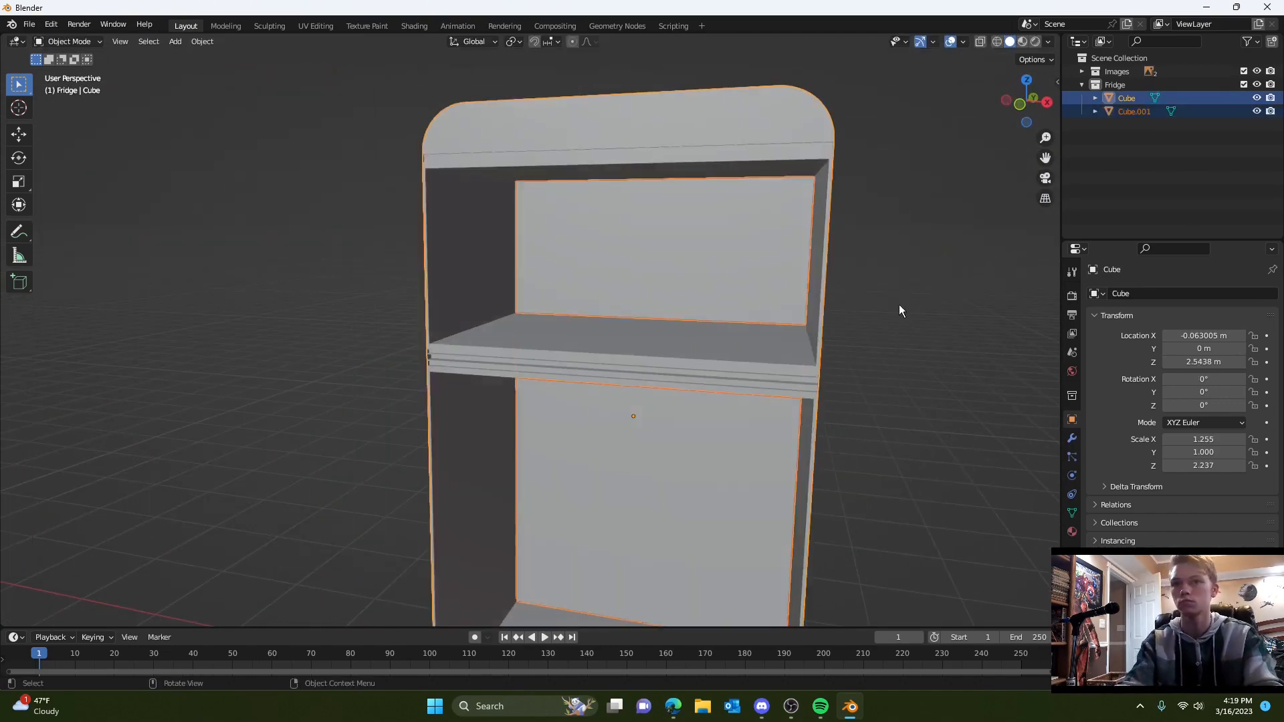
- Move the separated door panels out of the compartments along the Y axis and place them in front, beside the fridge
middle_drag(775, 315, 742, 324)
key(g)
key(y)
click(599, 475)
key(g)
middle_drag(599, 475, 658, 445)
click(294, 461)
- Delete the back faces of the upper and lower compartments from the fridge body
key(Tab)
click(730, 316)
key(Tab)
click(715, 284)
shift+click(668, 454)
key(x)
click(662, 484)
scroll(669, 461, down, 3)
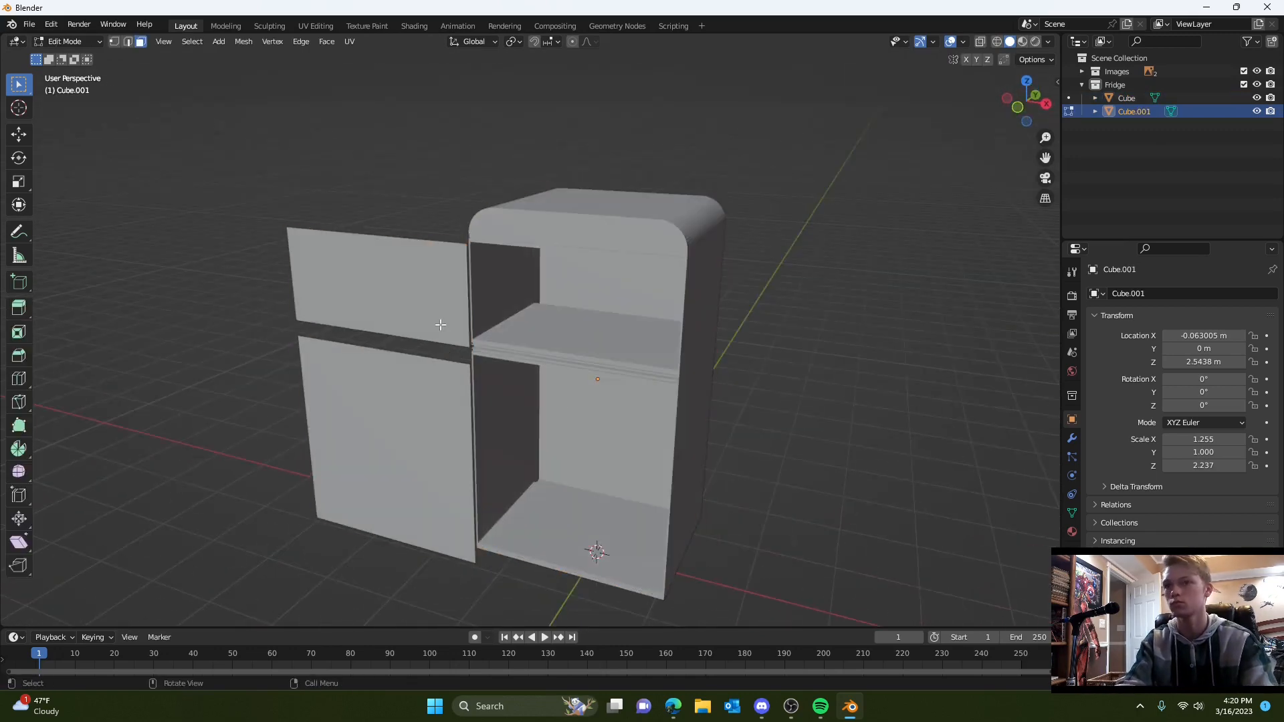
click(776, 358)
middle_drag(618, 351, 699, 352)
scroll(699, 352, up, 3)
- Undo the last four changes and redo them
key(ctrl+z)
key(ctrl+z)
key(ctrl+z)
key(ctrl+z)
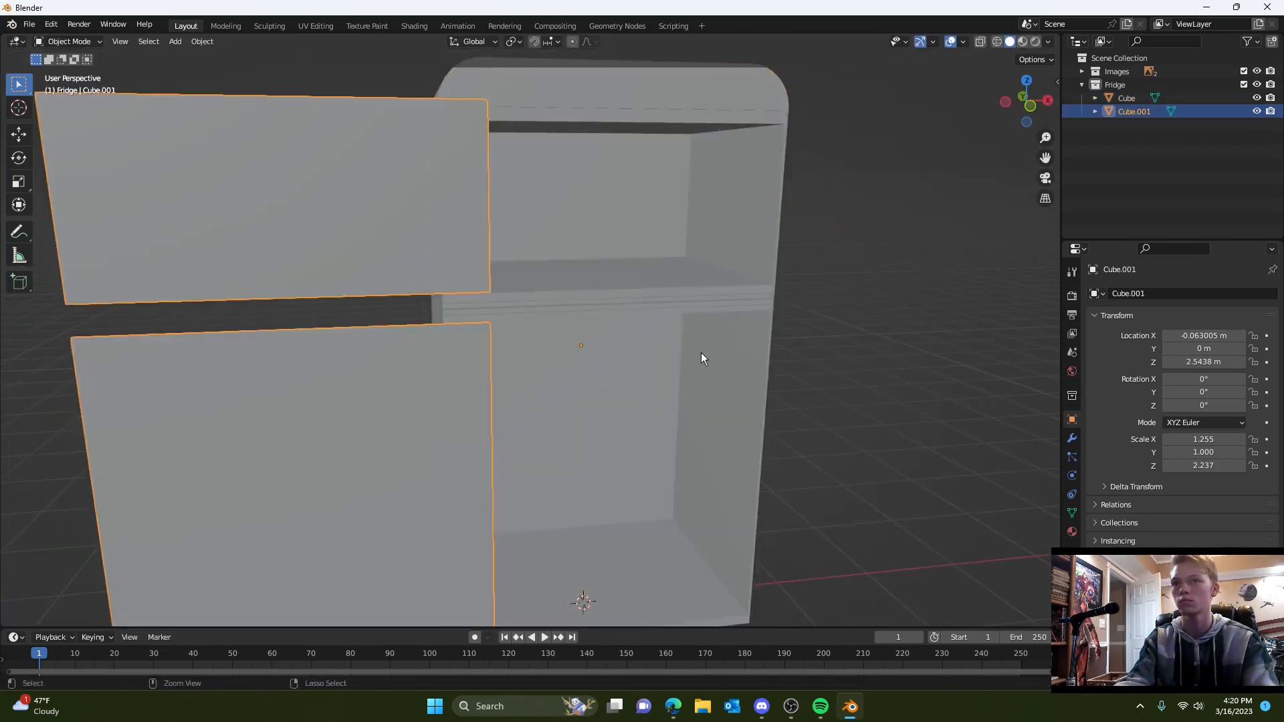
key(ctrl+shift+z)
key(ctrl+shift+z)
key(ctrl+shift+z)
key(ctrl+shift+z)
middle_drag(825, 366, 836, 303)
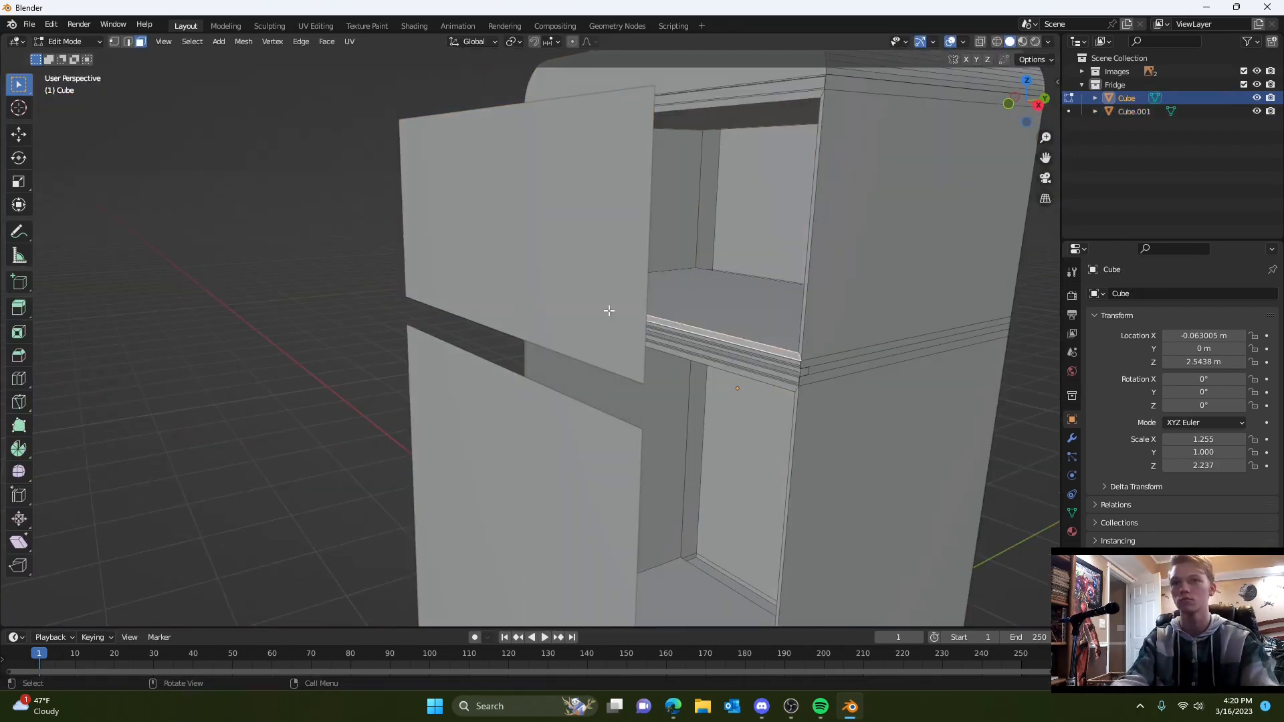
- Move the door panel object along Y in side view until it sits flush with the fridge front, at about 0.976 m
key(Tab)
click(609, 311)
middle_drag(716, 360, 635, 361)
key(g)
key(y)
right_click(549, 253)
key(KP_3)
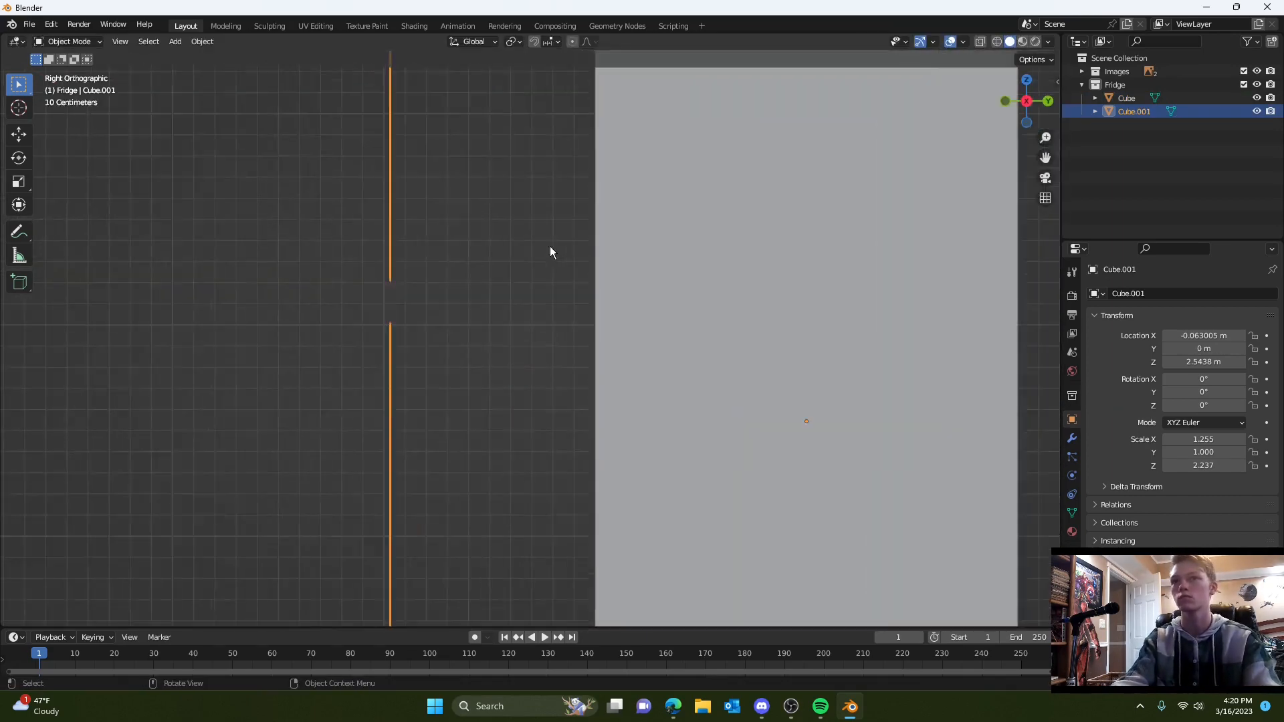
middle_drag(550, 246, 631, 300)
key(g)
key(y)
click(849, 287)
click(496, 287)
middle_drag(496, 288, 600, 300)
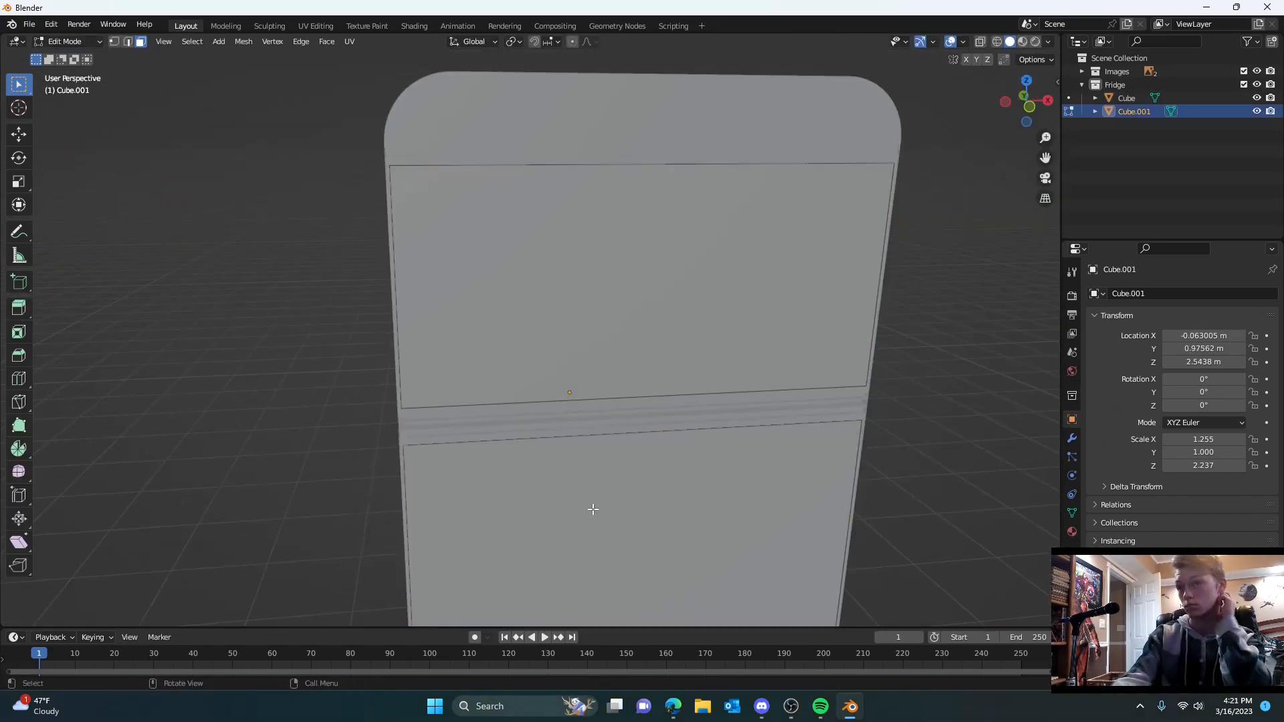
- Inset both door panel faces by about 0.015 m and extrude them deep into the fridge body
middle_drag(592, 509, 618, 506)
click(711, 327)
shift+click(756, 509)
key(i)
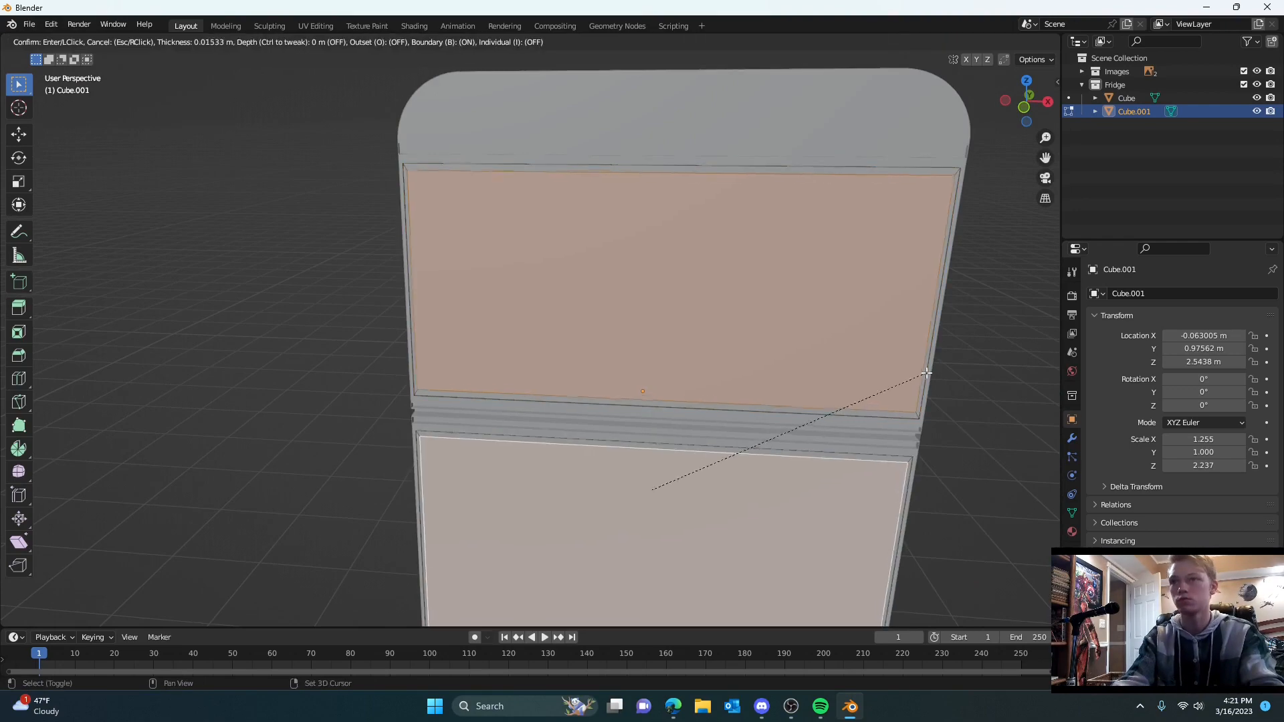
middle_drag(941, 381, 680, 463)
key(e)
click(908, 444)
click(468, 424)
middle_drag(468, 425, 733, 393)
- Examine the recessed compartments and their thin frames from the front and the back
middle_drag(889, 374, 560, 330)
scroll(560, 330, up, 2)
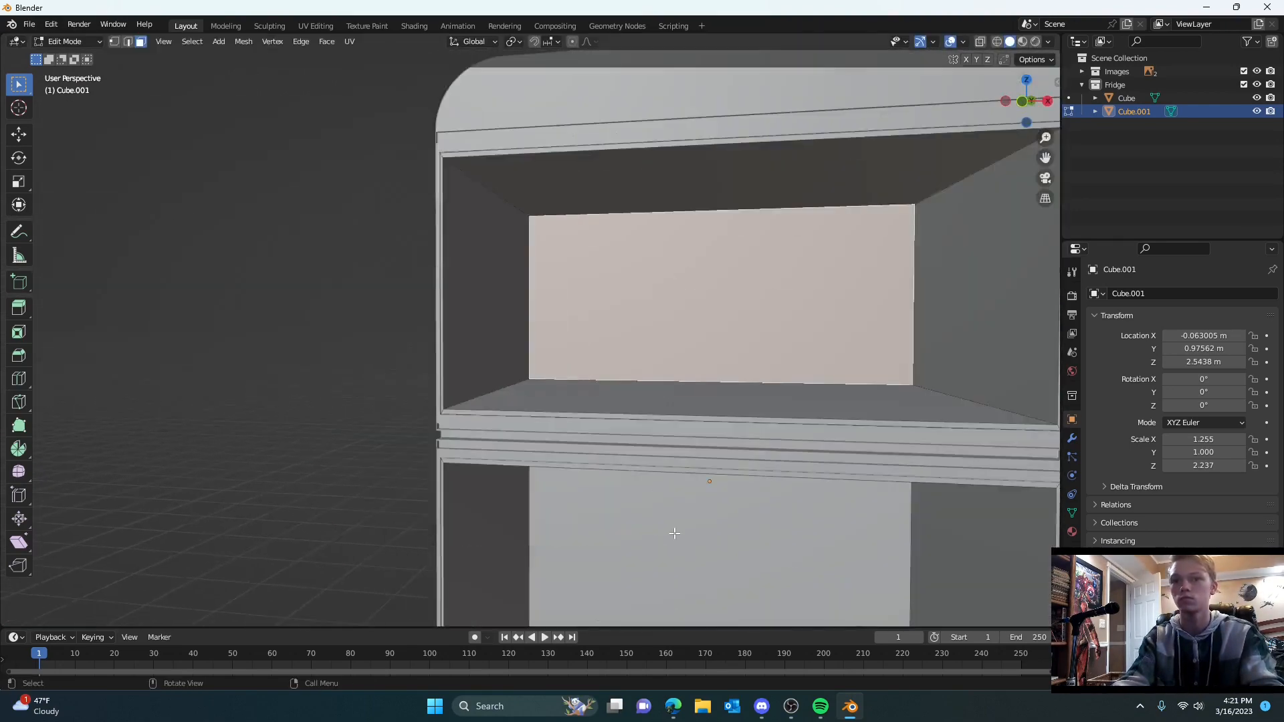
scroll(674, 533, down, 4)
mouse_move(762, 471)
middle_down()
mouse_move(667, 464)
mouse_move(752, 461)
middle_up()
scroll(524, 350, up, 2)
middle_drag(588, 468, 642, 468)
click(1031, 96)
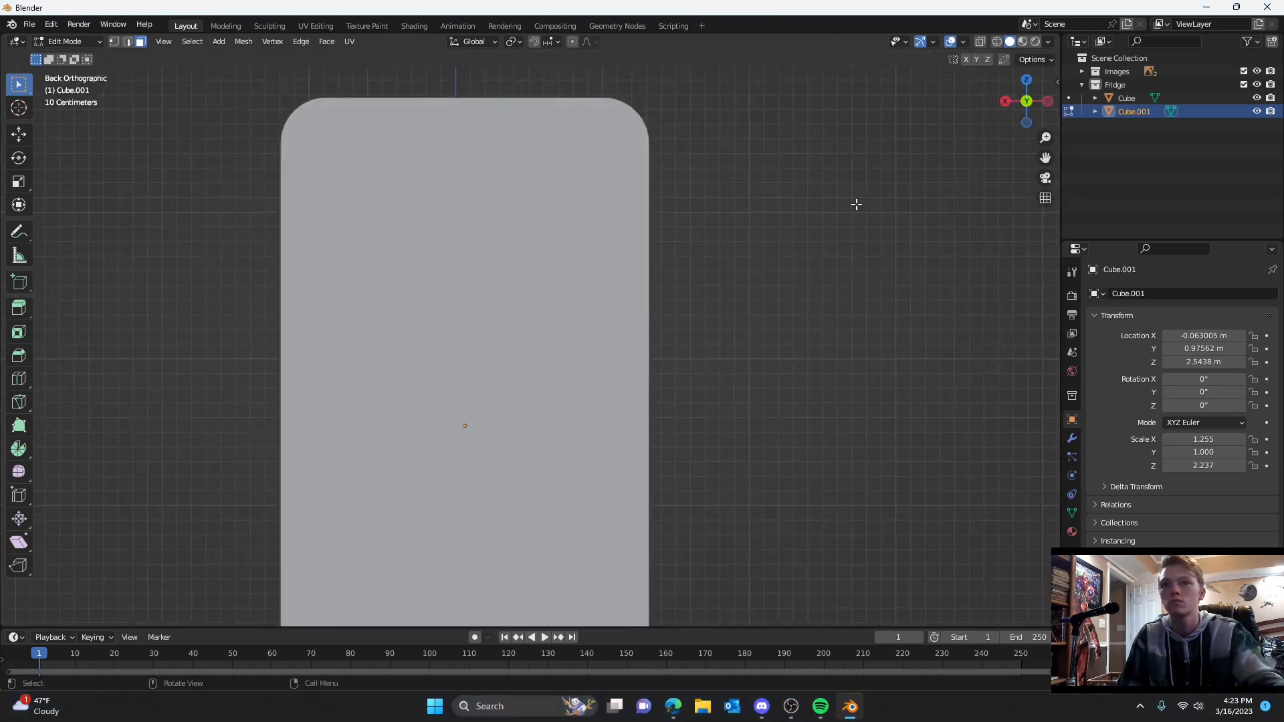
middle_drag(853, 204, 738, 334)
scroll(793, 206, down, 4)
scroll(738, 334, up, 4)
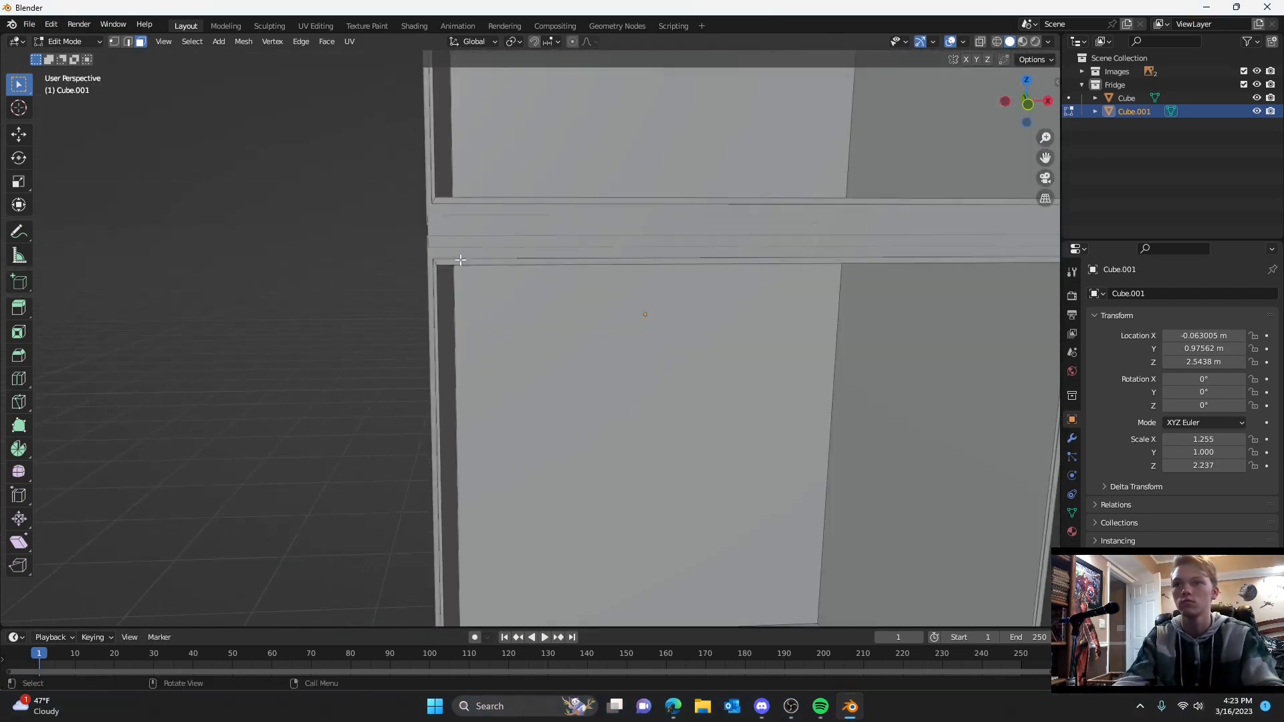
- Compare the fridge body's frame corners and trim bands with the reference image in front view
click(1025, 103)
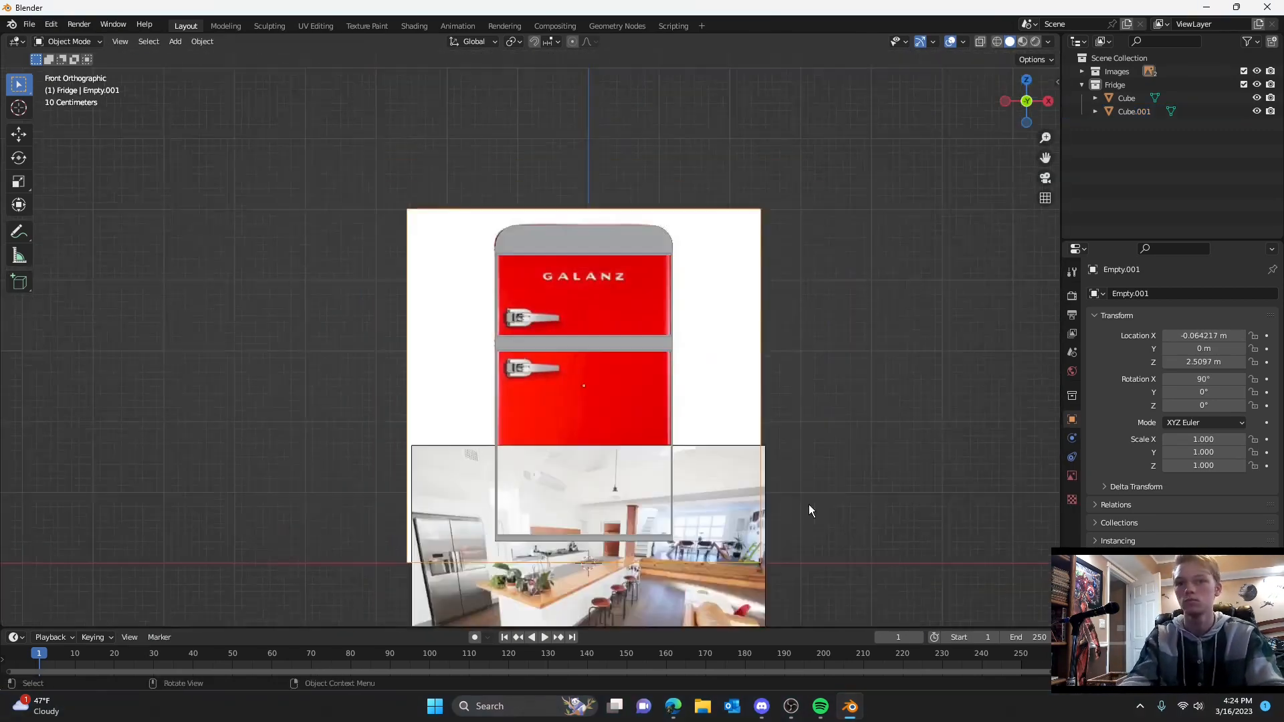
scroll(808, 510, up, 3)
middle_drag(825, 361, 1034, 120)
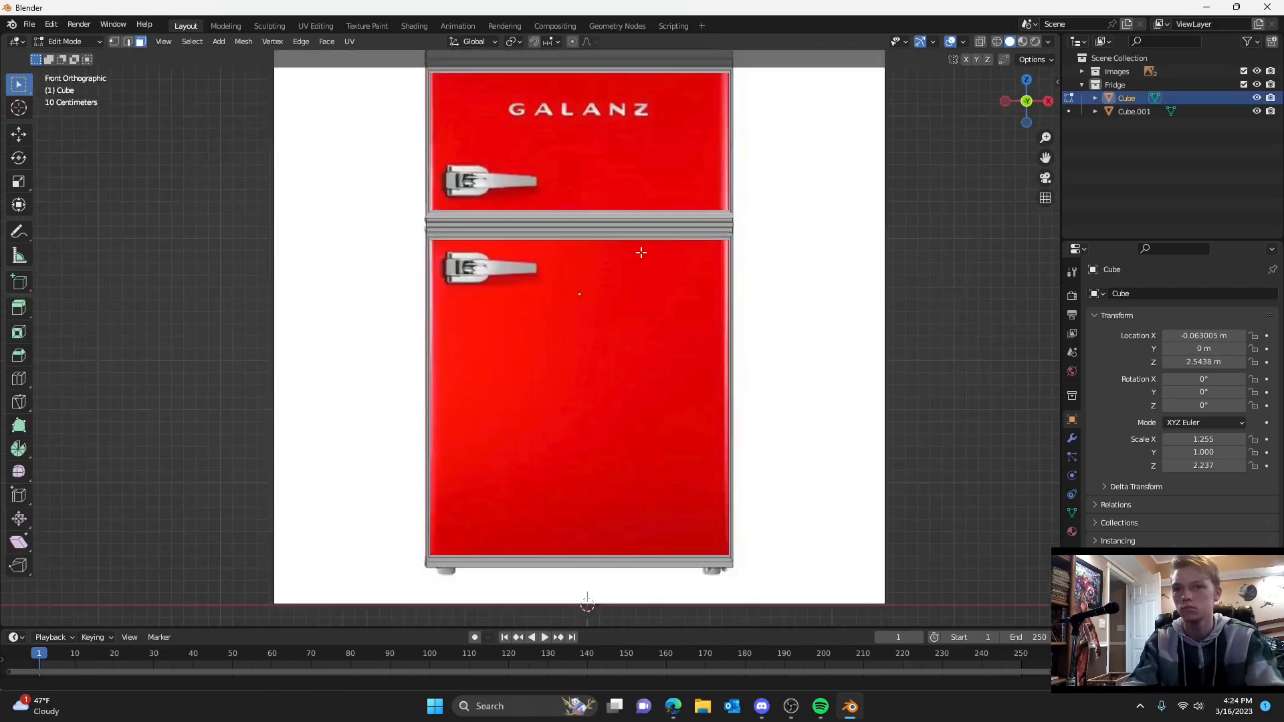
scroll(582, 400, up, 4)
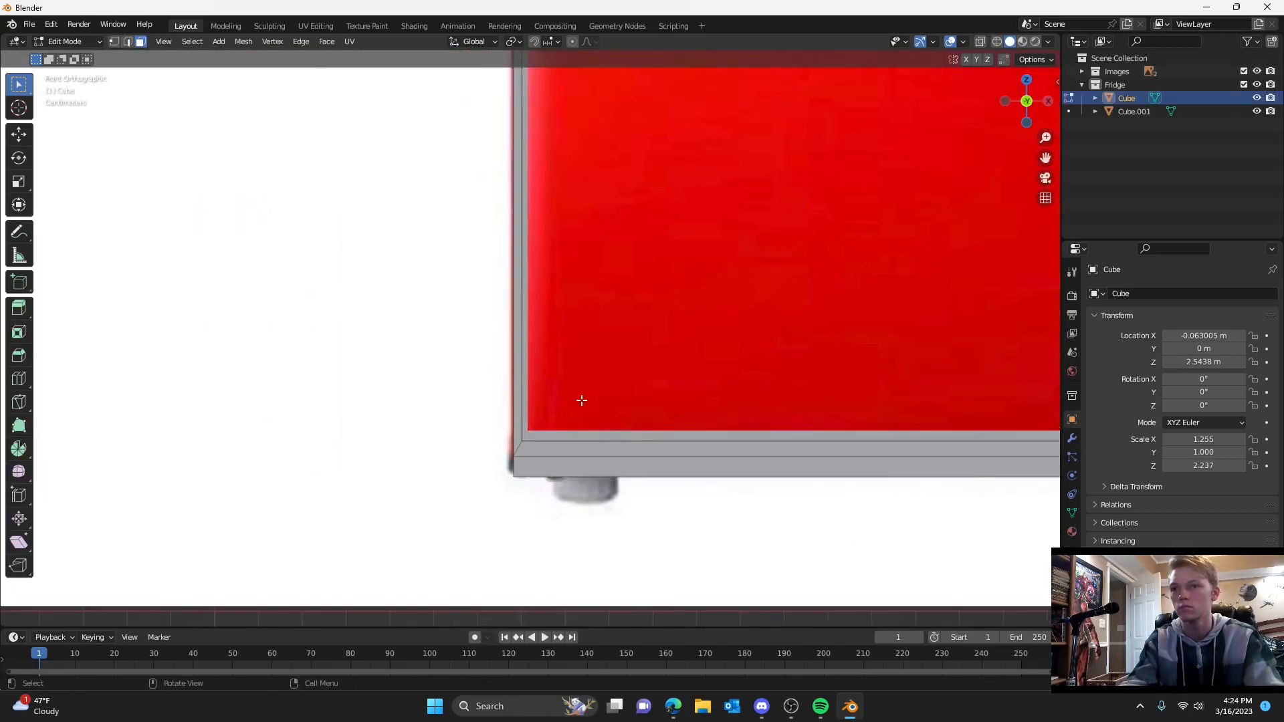
scroll(515, 404, down, 5)
scroll(530, 364, up, 4)
scroll(544, 374, down, 4)
scroll(622, 252, up, 5)
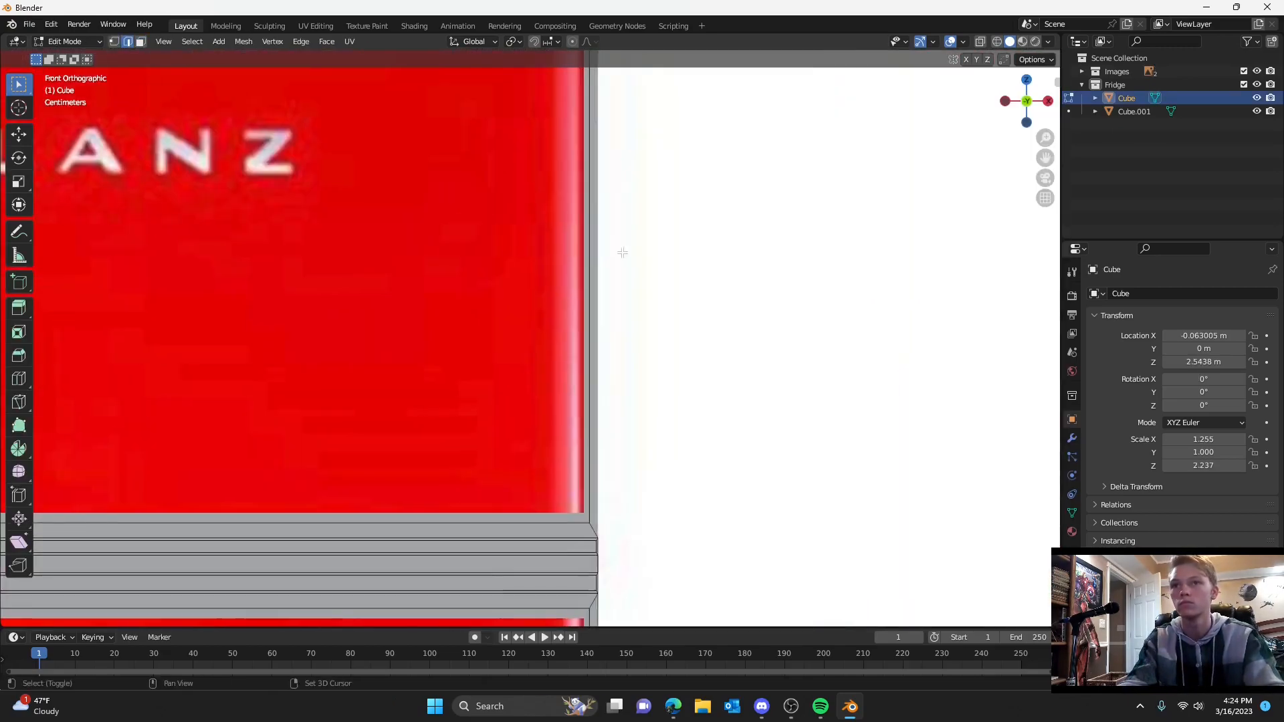
- Select the outer frame edges beside the doors on the fridge body mesh
shift+click(590, 252)
scroll(621, 252, down, 4)
middle_drag(795, 264, 826, 227)
key(KP_1)
scroll(579, 349, down, 4)
scroll(579, 349, up, 4)
middle_drag(558, 341, 639, 309)
shift+click(659, 310)
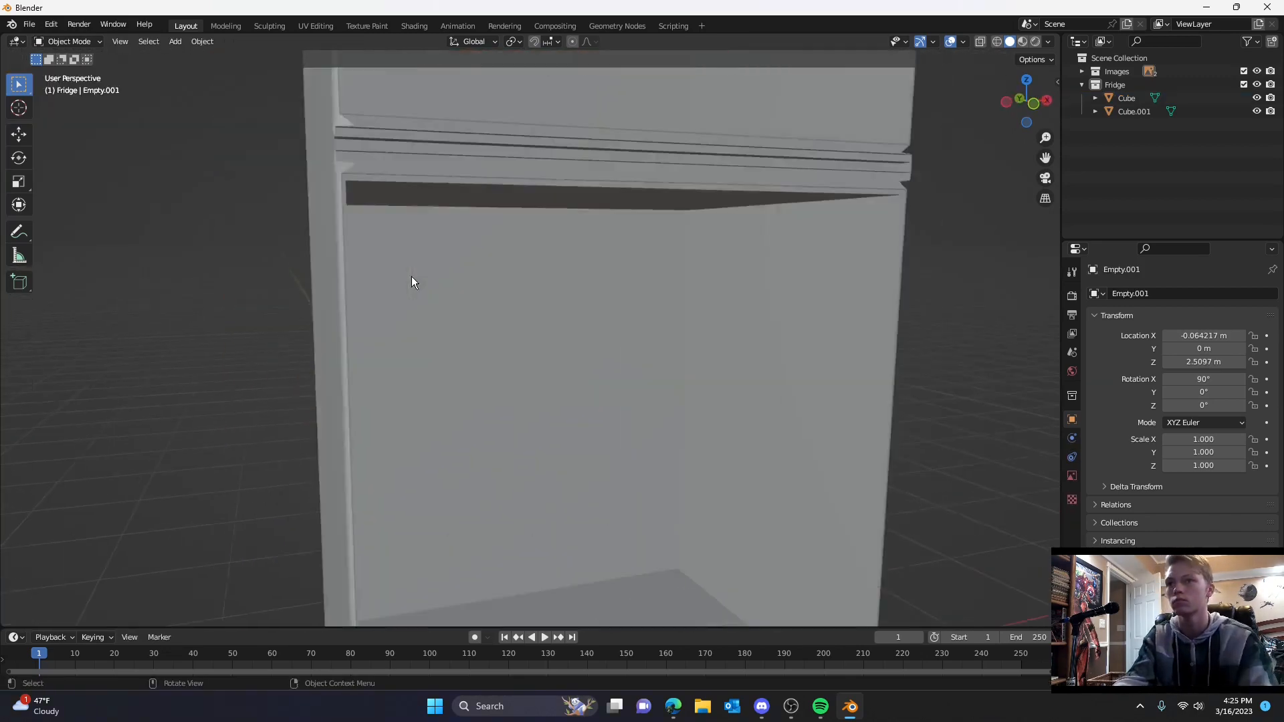
- Select the vertical side edges of the upper and lower frames on the separated door object
scroll(411, 275, up, 3)
scroll(531, 268, down, 5)
click(583, 241)
scroll(598, 235, up, 3)
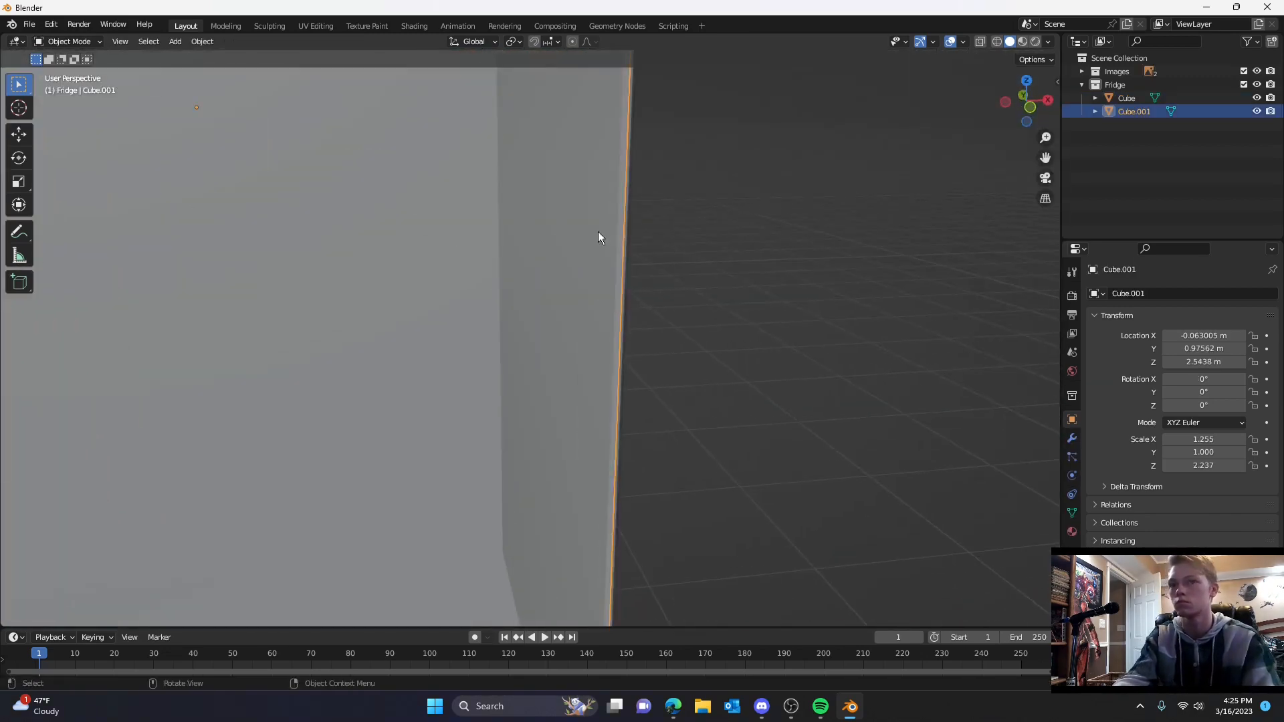
key(Tab)
scroll(487, 272, down, 5)
scroll(669, 202, up, 6)
scroll(668, 201, down, 5)
key(KP_1)
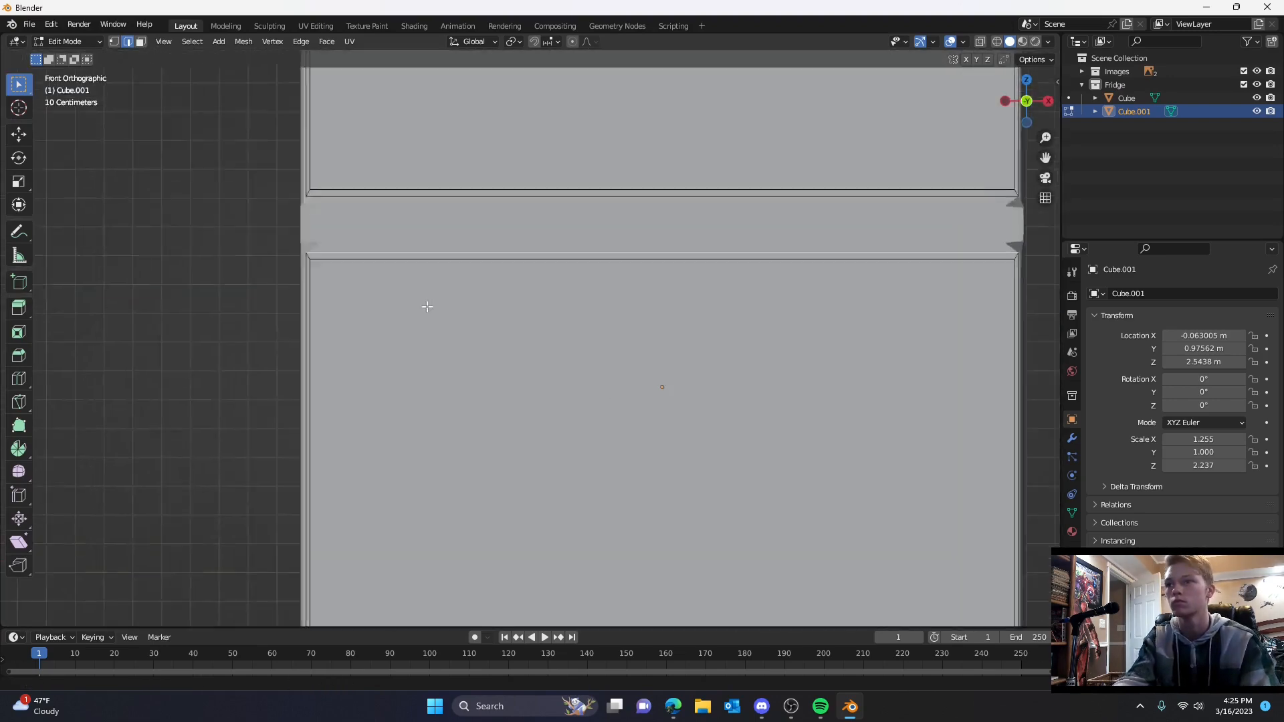
scroll(427, 307, down, 3)
scroll(433, 335, up, 8)
scroll(433, 335, down, 5)
scroll(762, 287, up, 5)
scroll(762, 287, down, 5)
shift+middle_drag(610, 317, 661, 117)
shift+click(845, 200)
shift+click(847, 477)
right_click(588, 456)
scroll(831, 292, down, 8)
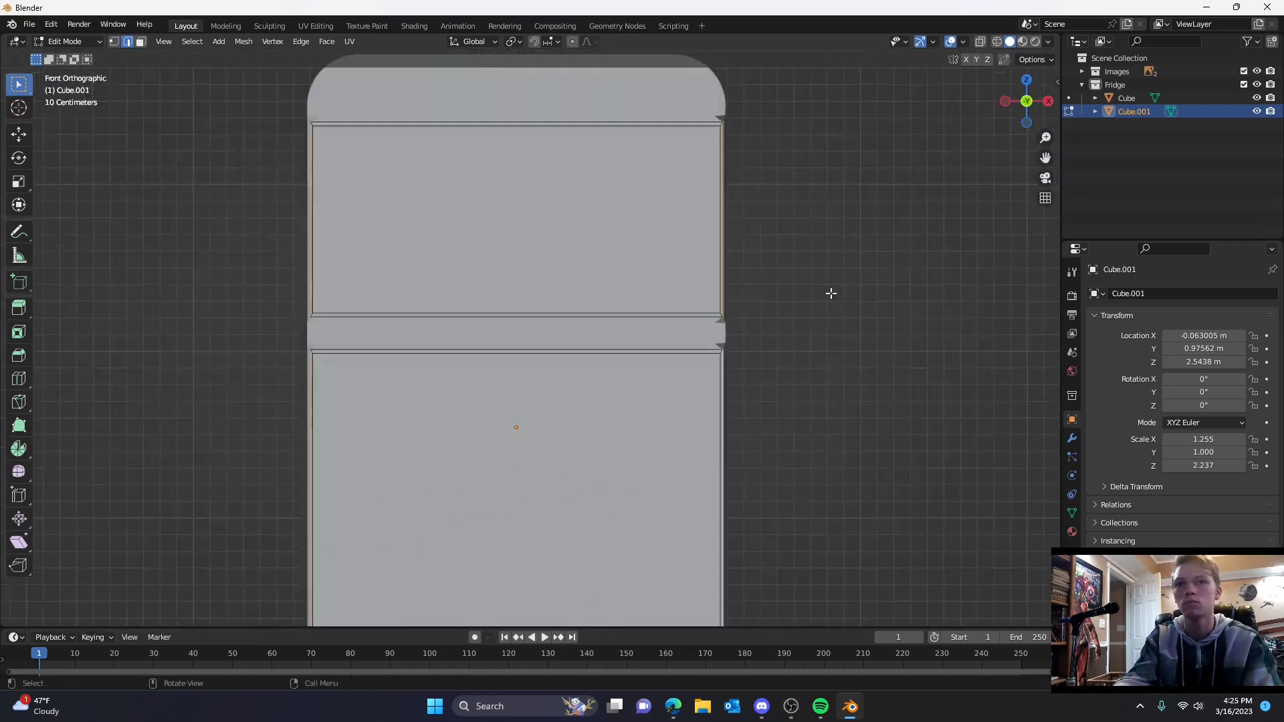
scroll(602, 288, up, 6)
middle_drag(602, 287, 629, 303)
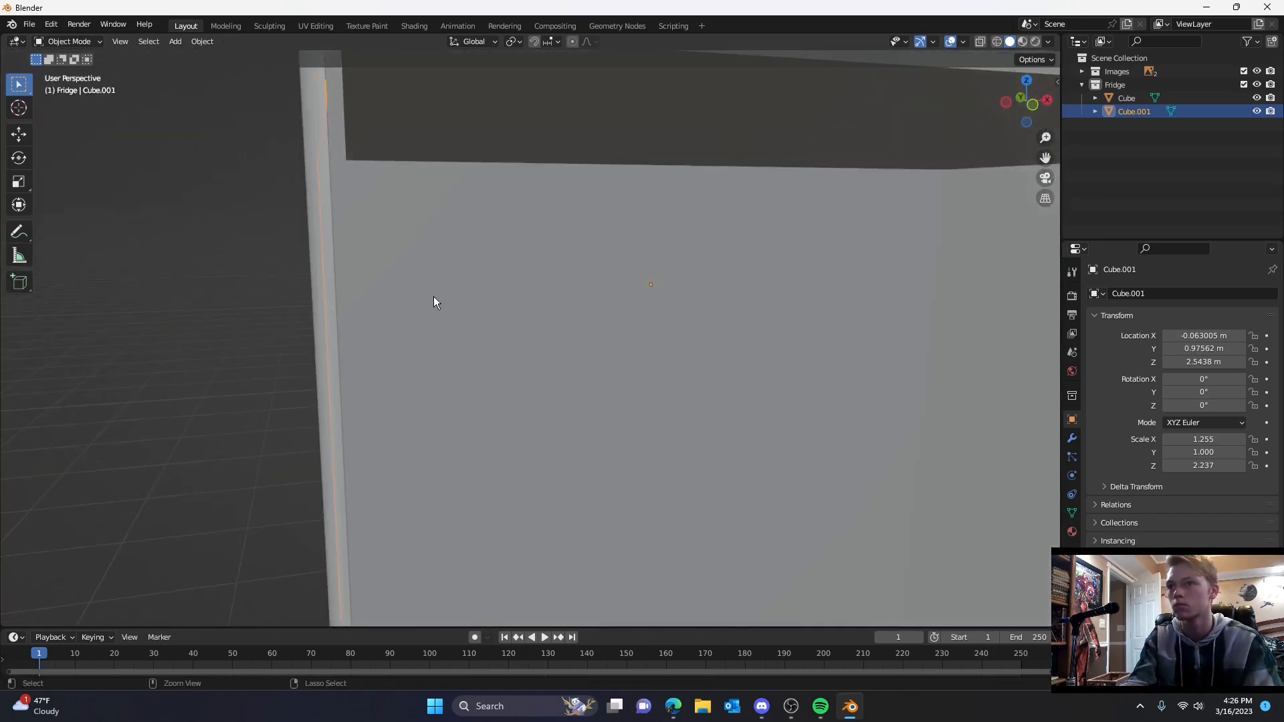
- Add the remaining door frame edges to the selection and bevel them with 6 segments
middle_drag(434, 295, 532, 296)
scroll(447, 327, up, 3)
key(Tab)
mouse_move(448, 327)
middle_down()
mouse_move(457, 482)
mouse_move(398, 380)
mouse_move(450, 318)
middle_up()
shift+click(398, 379)
shift+click(527, 345)
shift+middle_drag(527, 345, 522, 99)
shift+click(521, 421)
scroll(621, 345, down, 10)
key(ctrl+b)
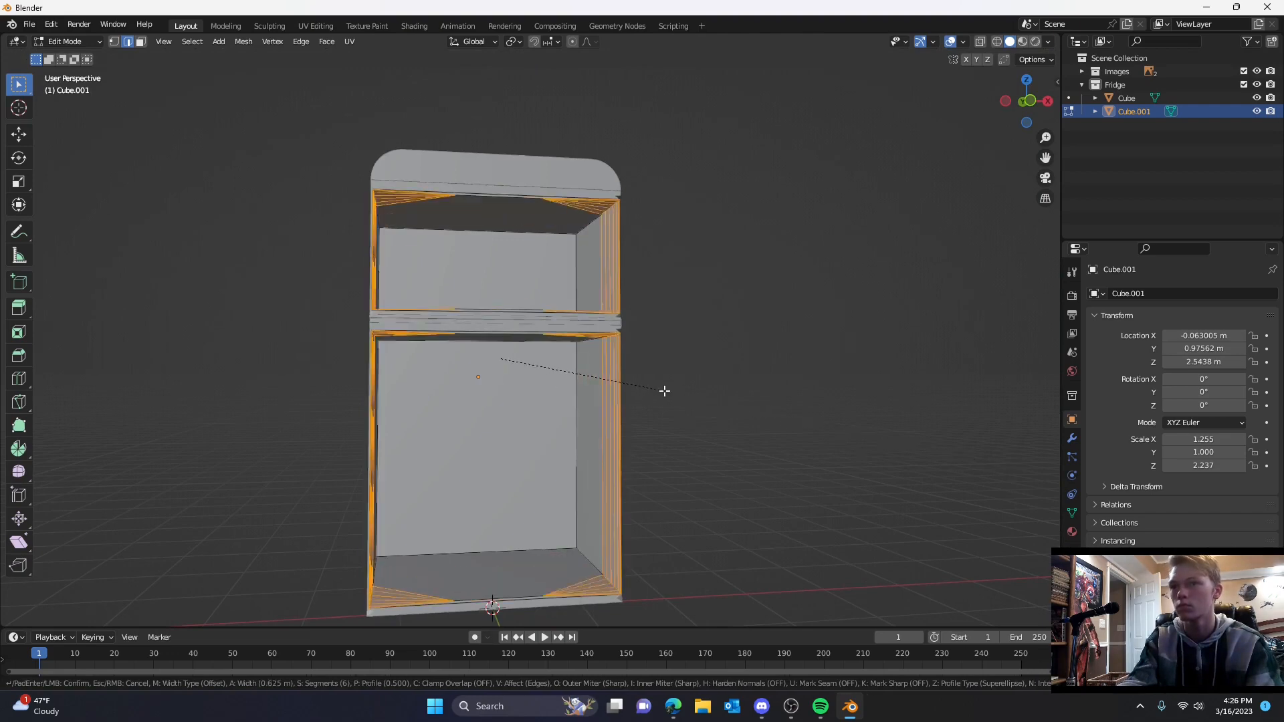
click(710, 367)
- Examine the bevelled frame edges around both compartments up close and deselect the object
scroll(675, 350, up, 3)
middle_drag(676, 349, 719, 333)
key(Tab)
click(721, 331)
scroll(521, 327, up, 5)
shift+middle_drag(468, 294, 302, 321)
scroll(302, 321, down, 5)
middle_drag(374, 354, 619, 375)
scroll(543, 372, up, 6)
shift+middle_drag(435, 354, 664, 362)
scroll(551, 355, down, 8)
scroll(737, 379, down, 3)
click(584, 297)
scroll(584, 297, up, 8)
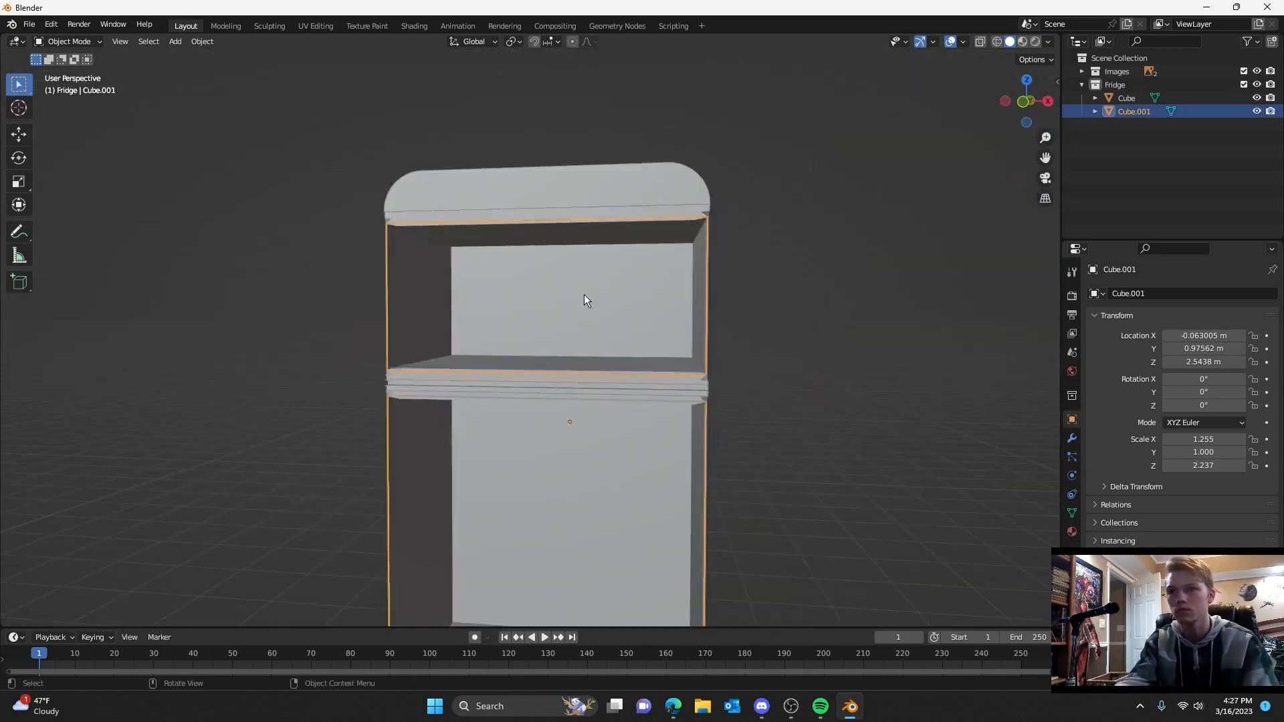
key(Tab)
key(Tab)
shift+middle_drag(577, 272, 675, 288)
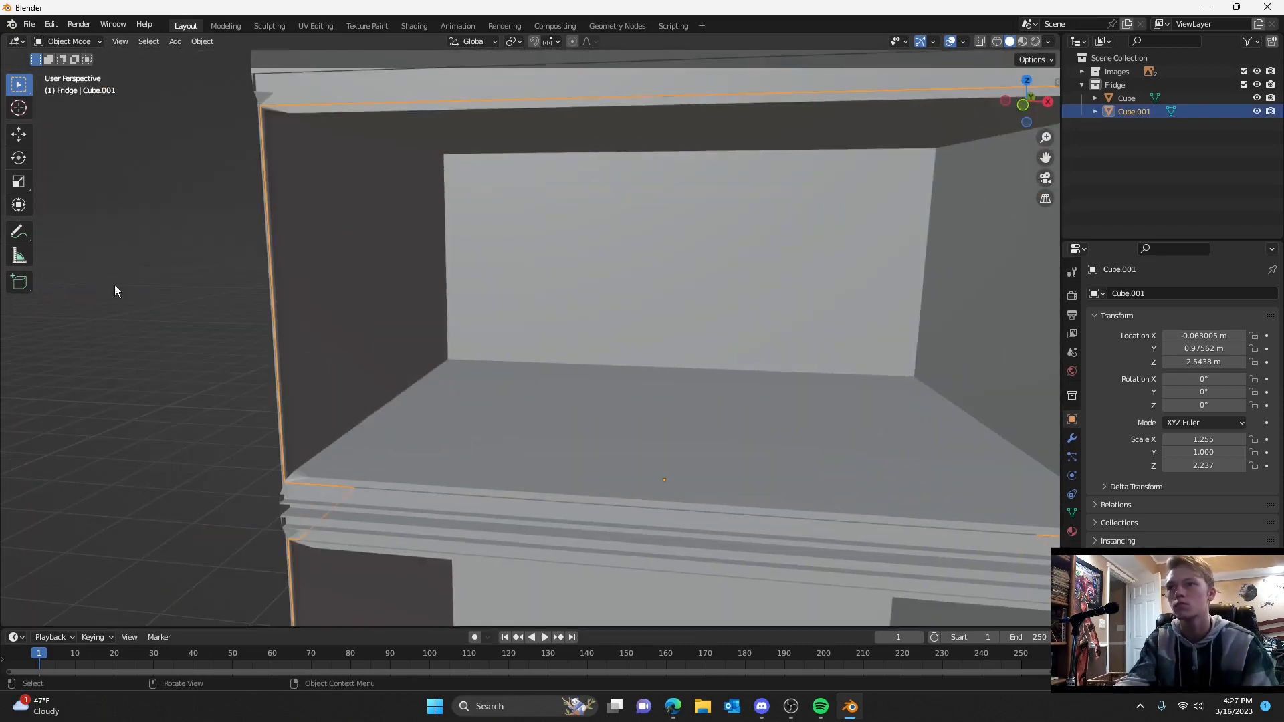
click(114, 285)
scroll(115, 285, down, 6)
click(692, 351)
middle_drag(691, 351, 740, 345)
key(Tab)
key(g)
right_click(740, 345)
key(a)
key(g)
right_click(929, 335)
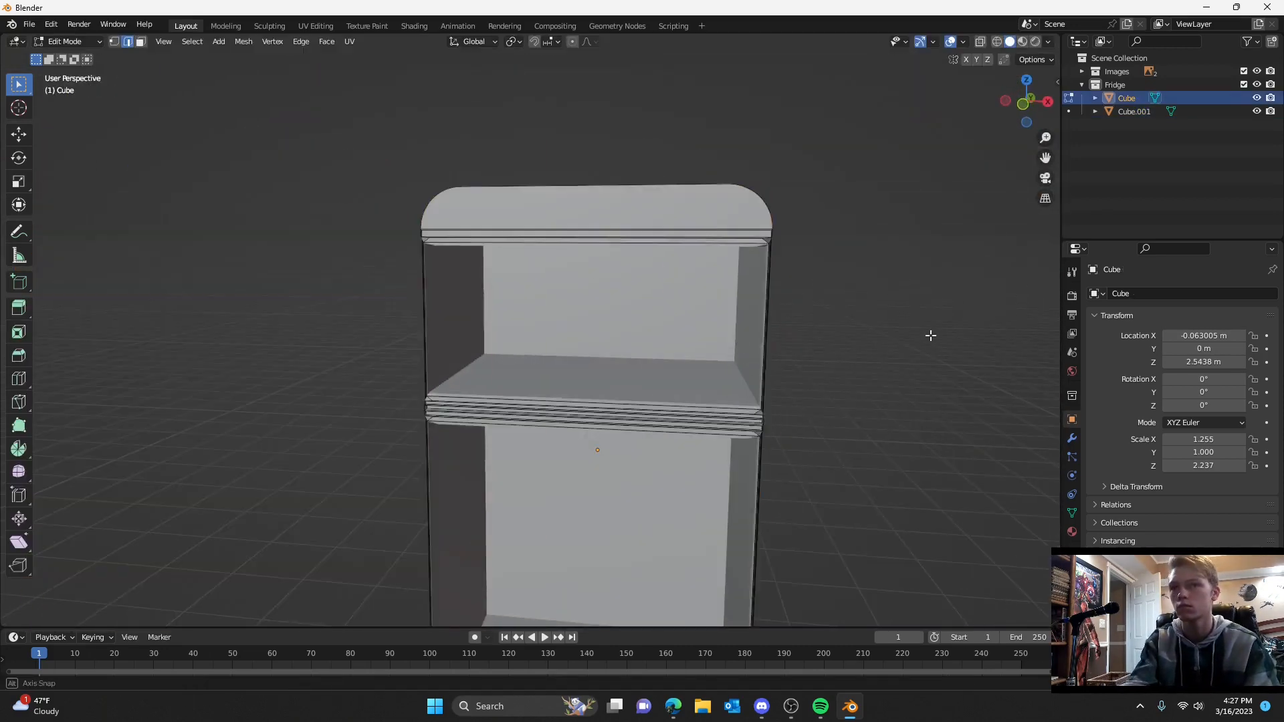
key(Tab)
- Examine the rear faces and bevelled frame of the separated door object inside the compartments in Edit Mode
click(679, 364)
key(Tab)
scroll(712, 447, down, 3)
scroll(735, 408, up, 5)
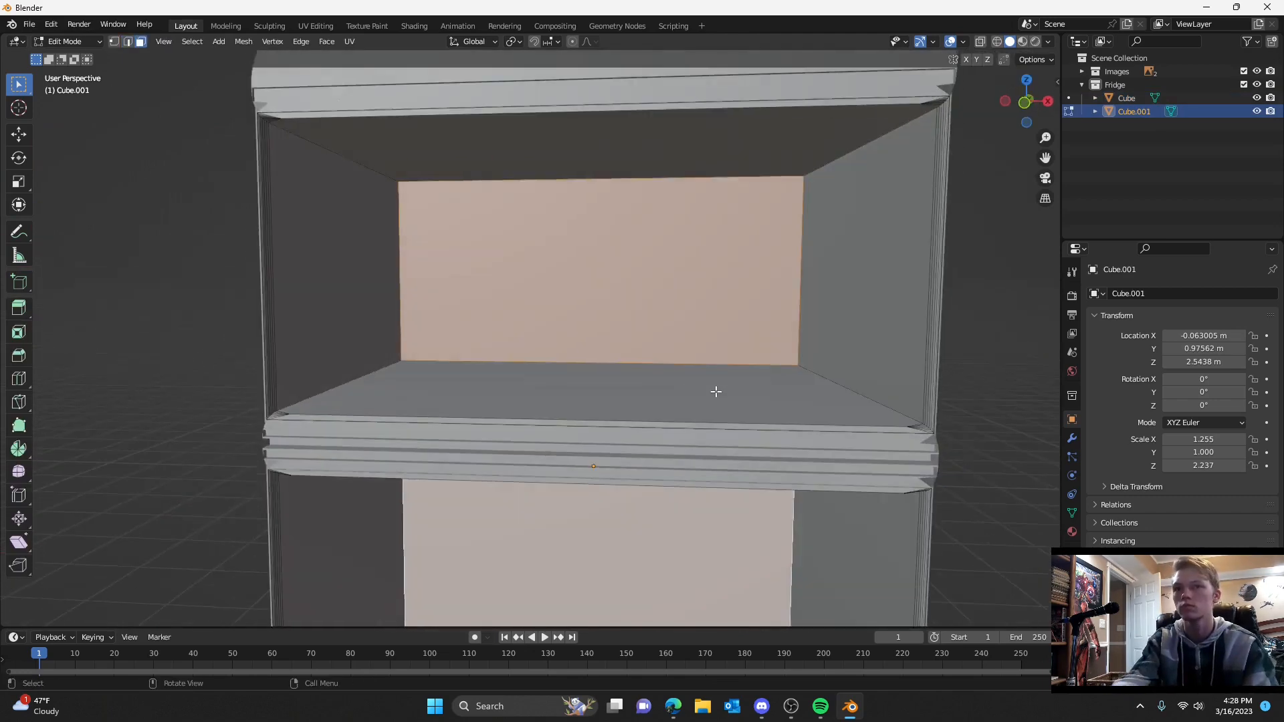
scroll(702, 367, down, 5)
scroll(629, 355, up, 6)
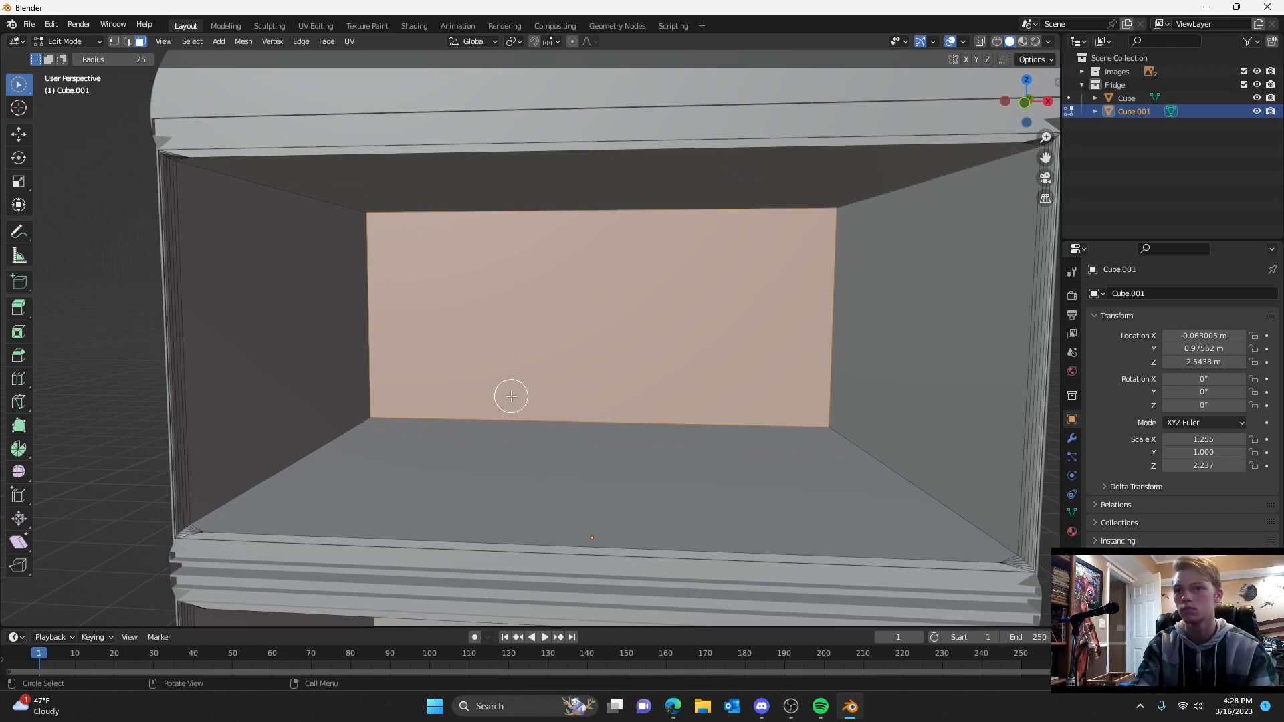
alt+scroll(512, 396, down, 10)
key(super)
key(super)
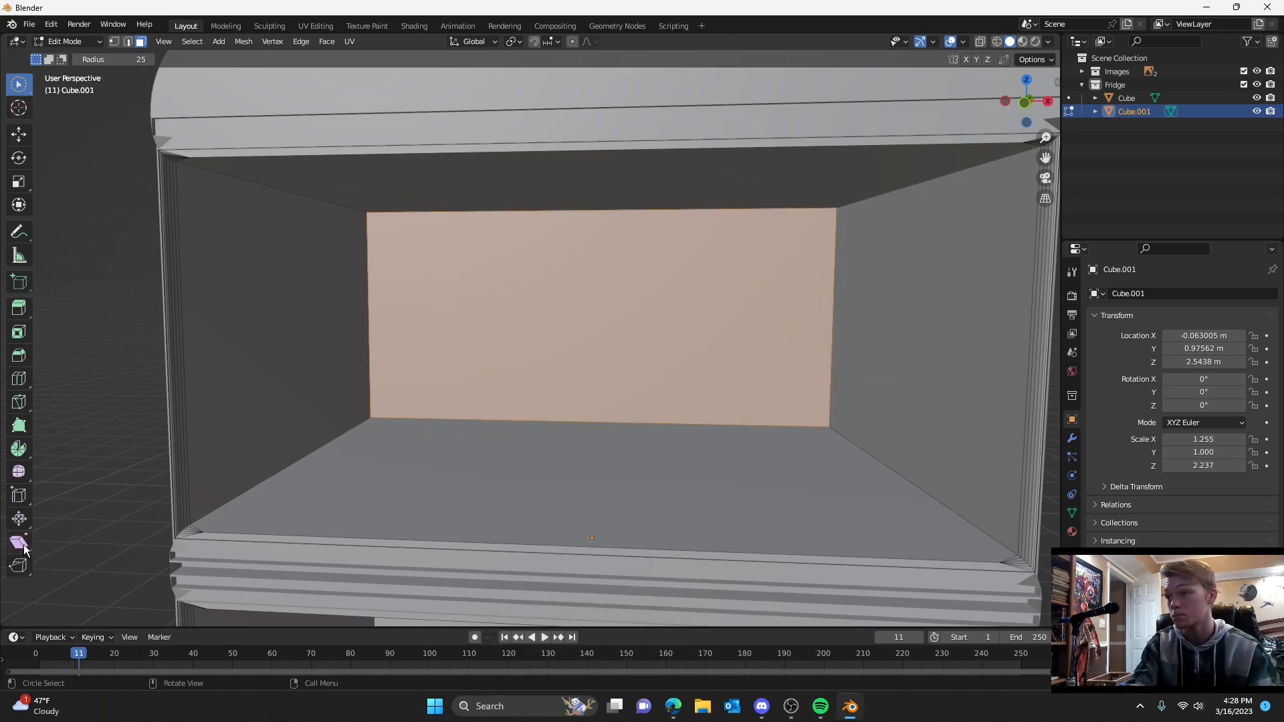
- Circle-select faces inside the upper compartment, reducing the brush radius and trying the extend and subtract modes
click(298, 282)
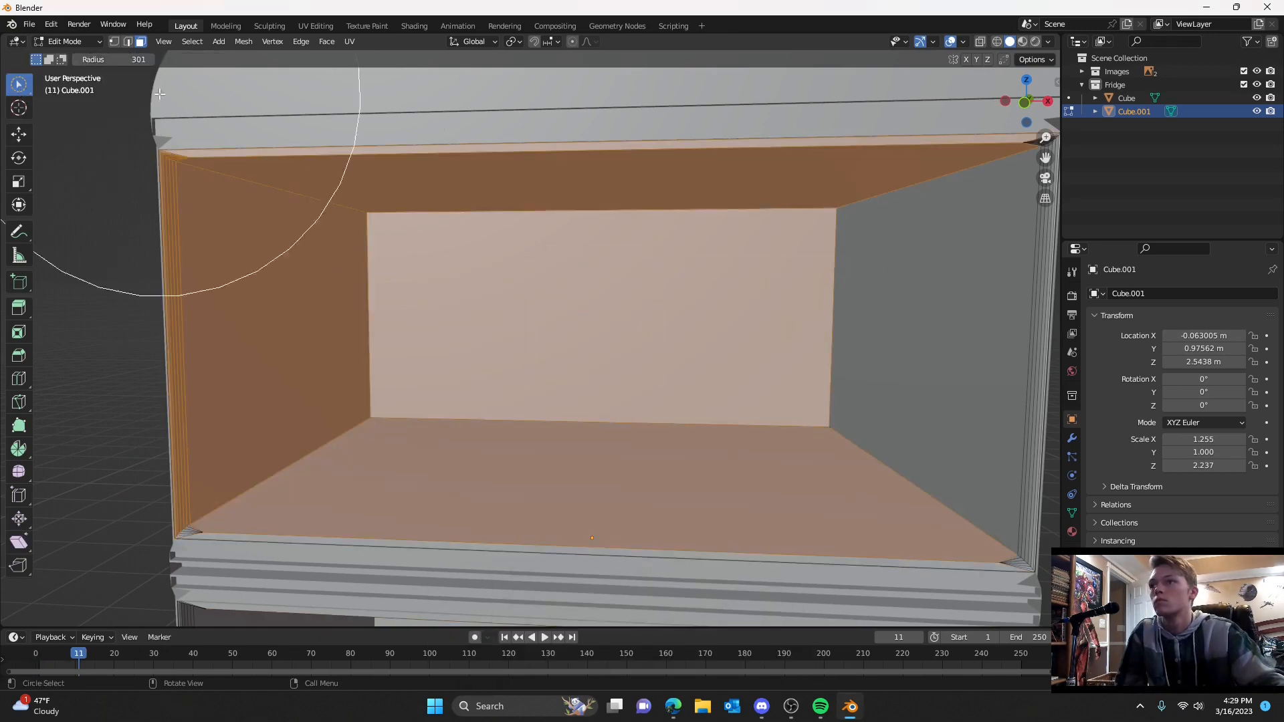
click(193, 80)
drag(107, 59, 13, 59)
drag(267, 261, 176, 201)
click(49, 60)
click(62, 60)
mouse_move(281, 294)
mouse_down()
mouse_move(448, 320)
mouse_move(306, 363)
mouse_up()
- Dissolve the selected faces inside the compartment
key(ctrl+x)
key(ctrl+c)
key(ctrl+v)
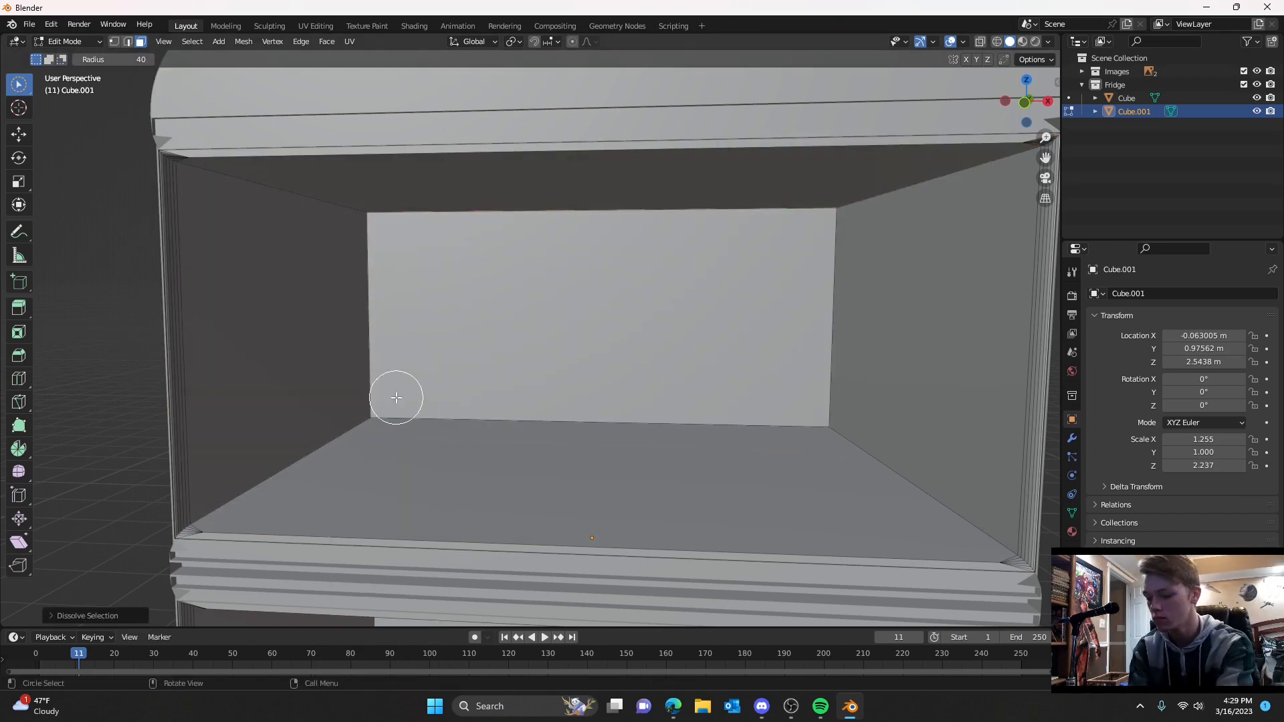
key(alt+z)
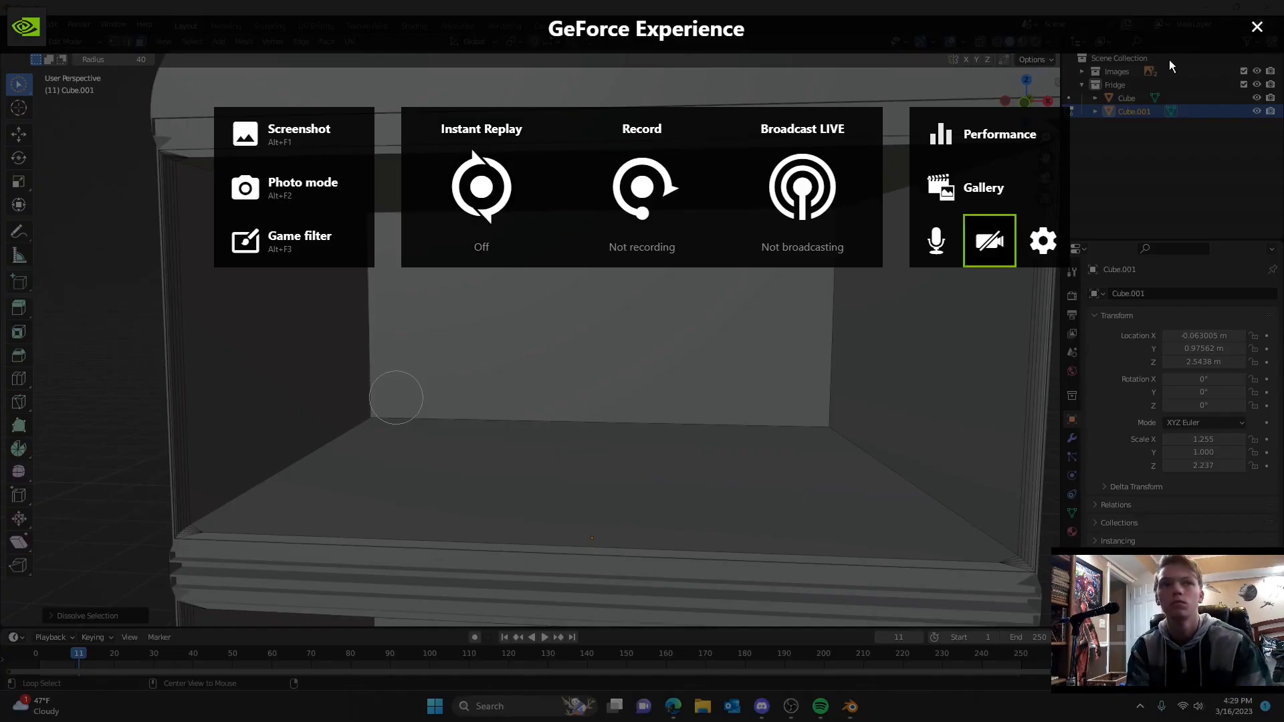
- Close the GeForce overlay, reveal the hidden mesh parts and select the back face of the upper compartment
key(alt+z)
key(alt+w)
scroll(716, 374, down, 9)
middle_drag(716, 374, 627, 371)
key(alt+e)
key(alt+r)
scroll(512, 332, up, 10)
click(453, 316)
scroll(454, 320, down, 5)
middle_drag(457, 329, 466, 331)
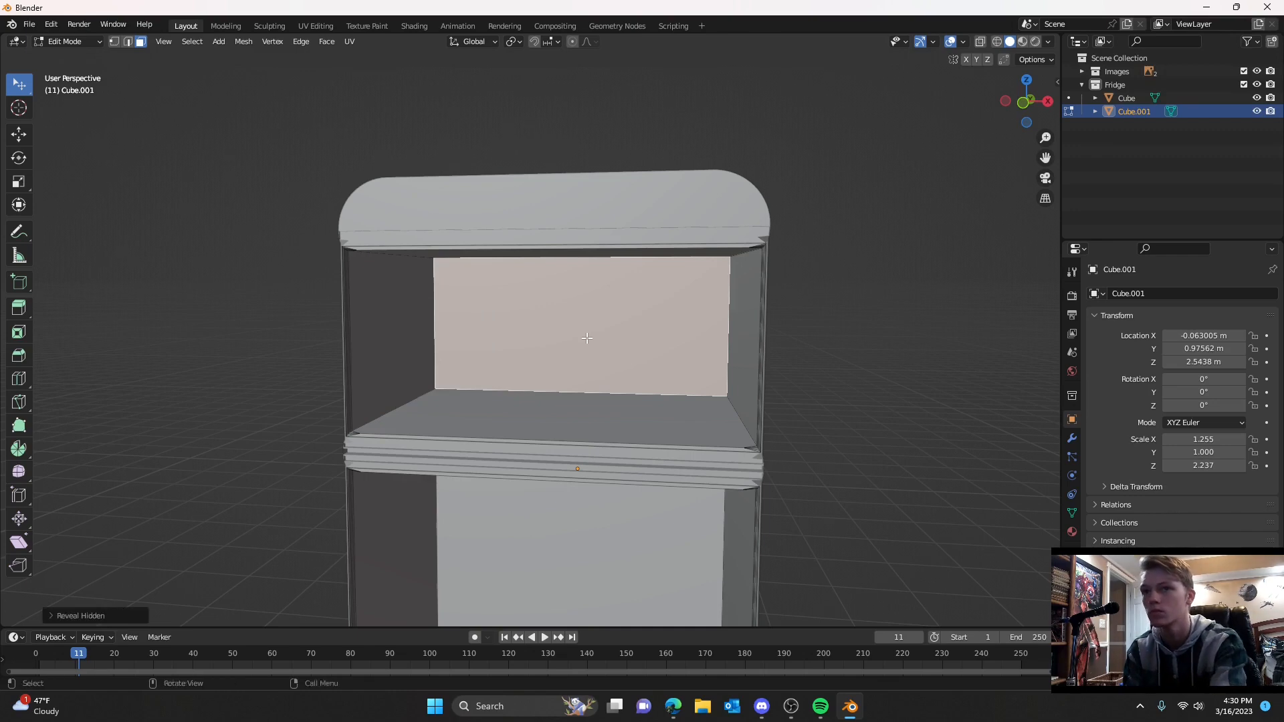
- Run Tris to Quads on the compartment faces and check the upper compartment's back face by selecting it
scroll(586, 338, up, 3)
click(147, 348)
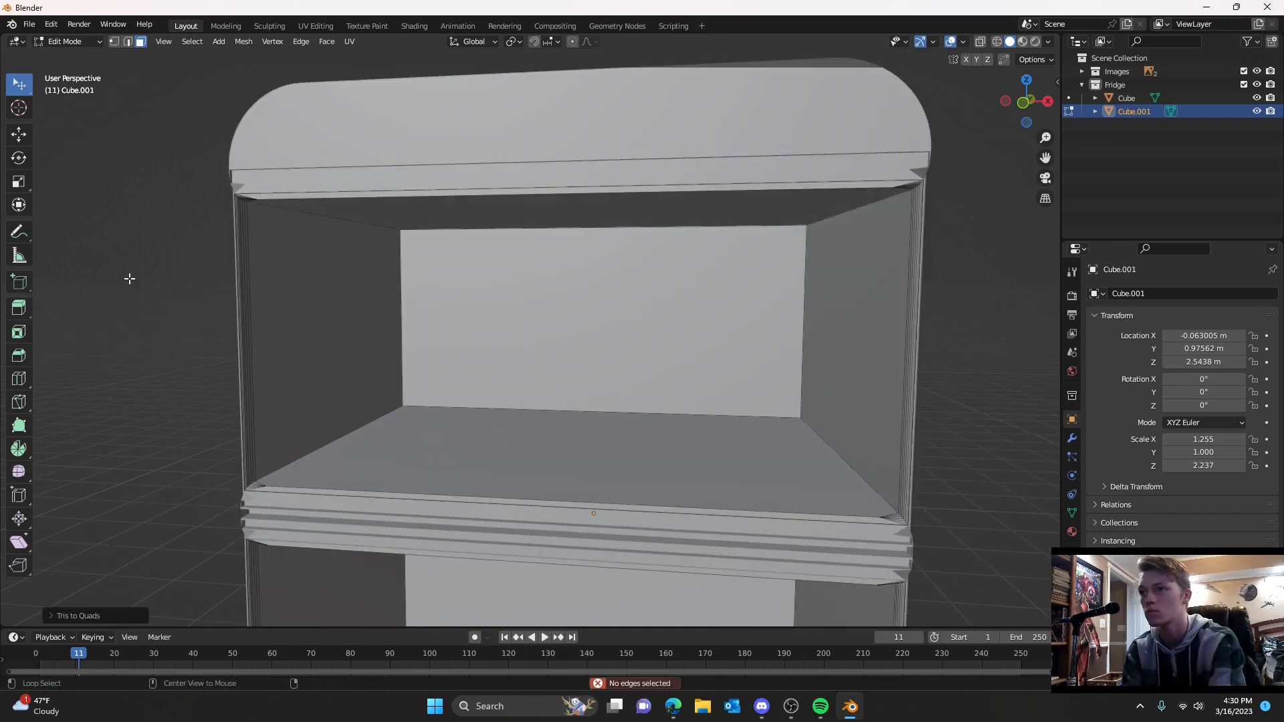
click(185, 289)
middle_drag(375, 374, 408, 394)
click(410, 396)
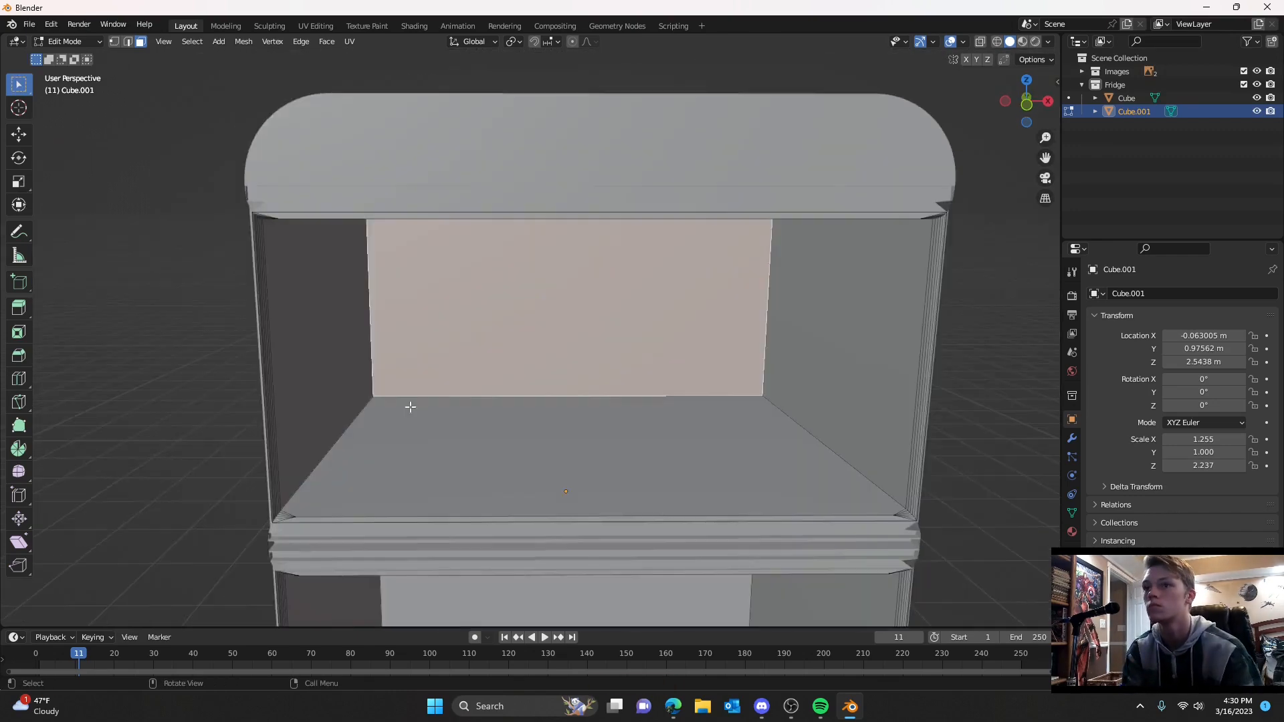
click(148, 347)
- Return to Object Mode, hide both fridge objects and collapse the Fridge collection
scroll(312, 341, up, 3)
scroll(312, 341, down, 5)
middle_drag(313, 341, 591, 270)
scroll(568, 321, up, 3)
scroll(568, 321, down, 4)
key(Tab)
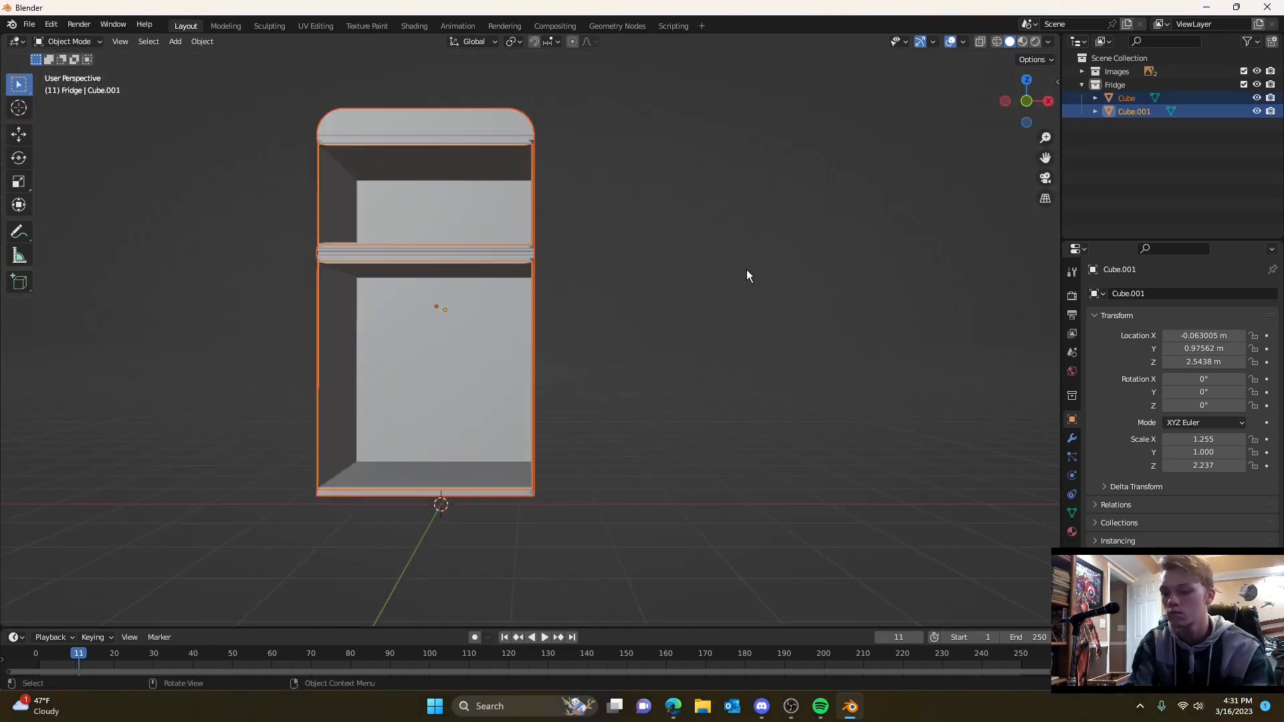
key(h)
click(1081, 84)
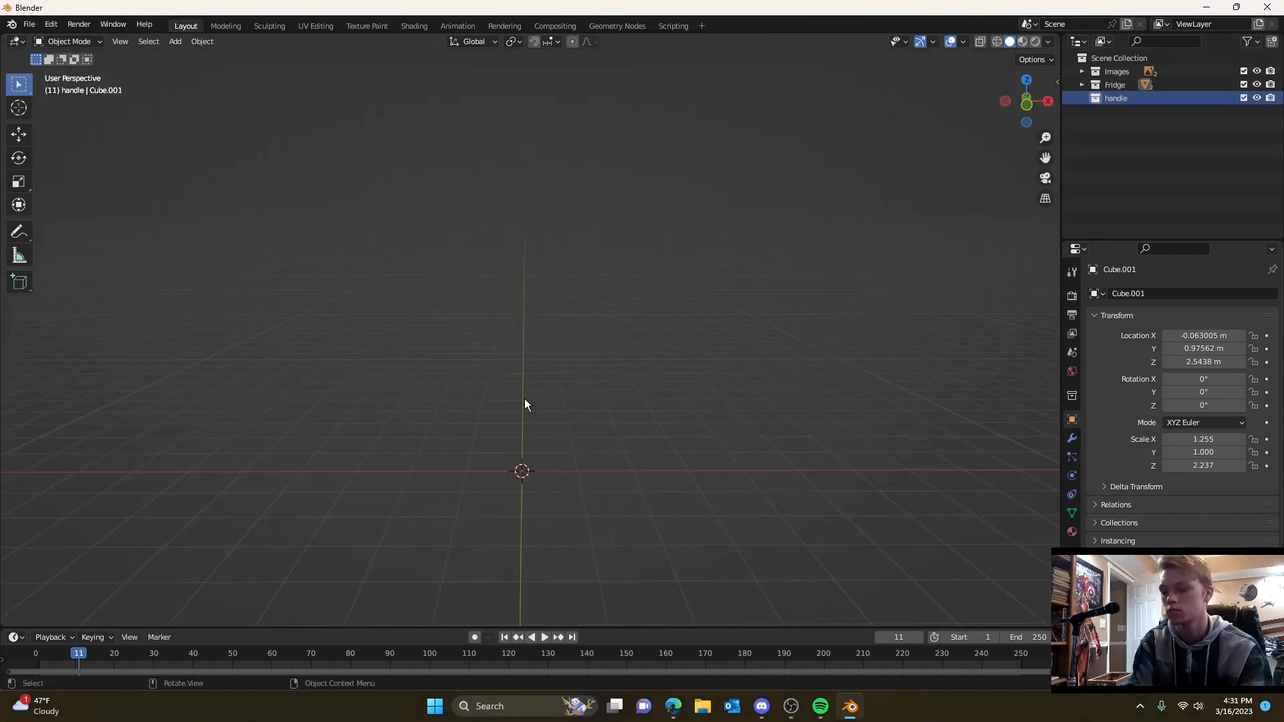
- Switch to the web browser, search Bing for images of "inside of fridge" and browse the photos
click(674, 707)
text(inside of fridge)
key(Return)
click(393, 377)
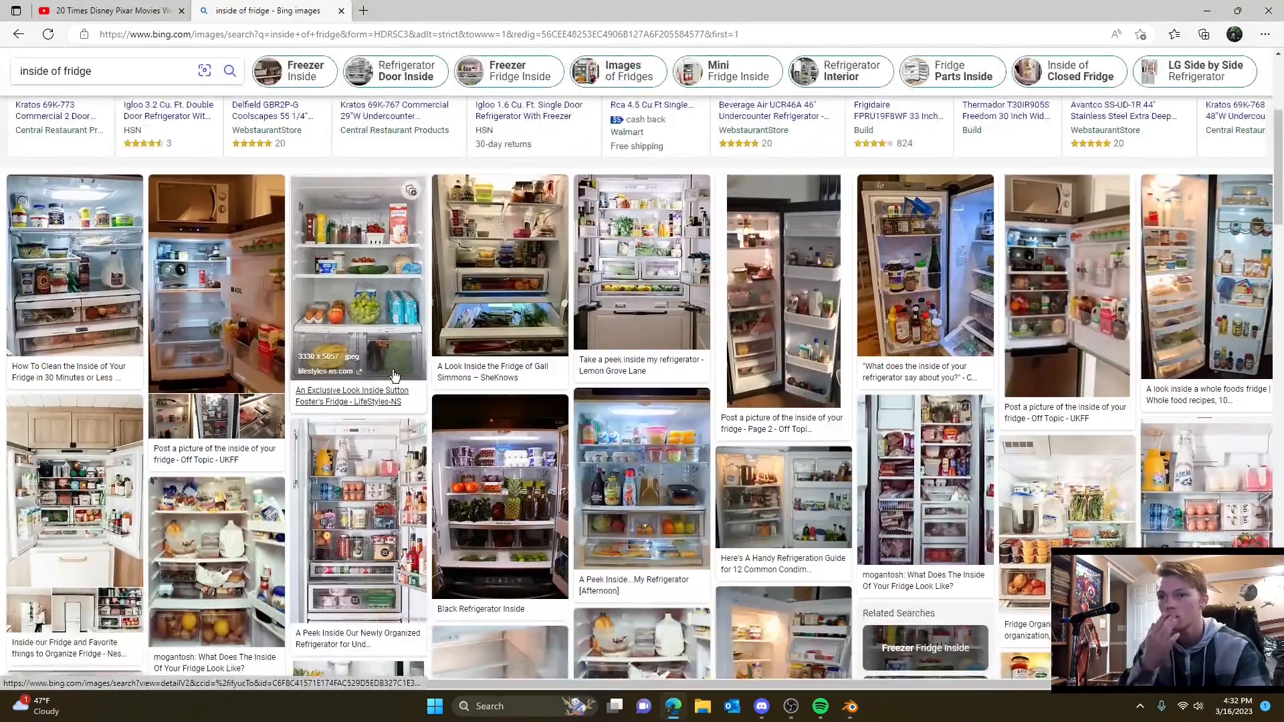
scroll(376, 328, down, 15)
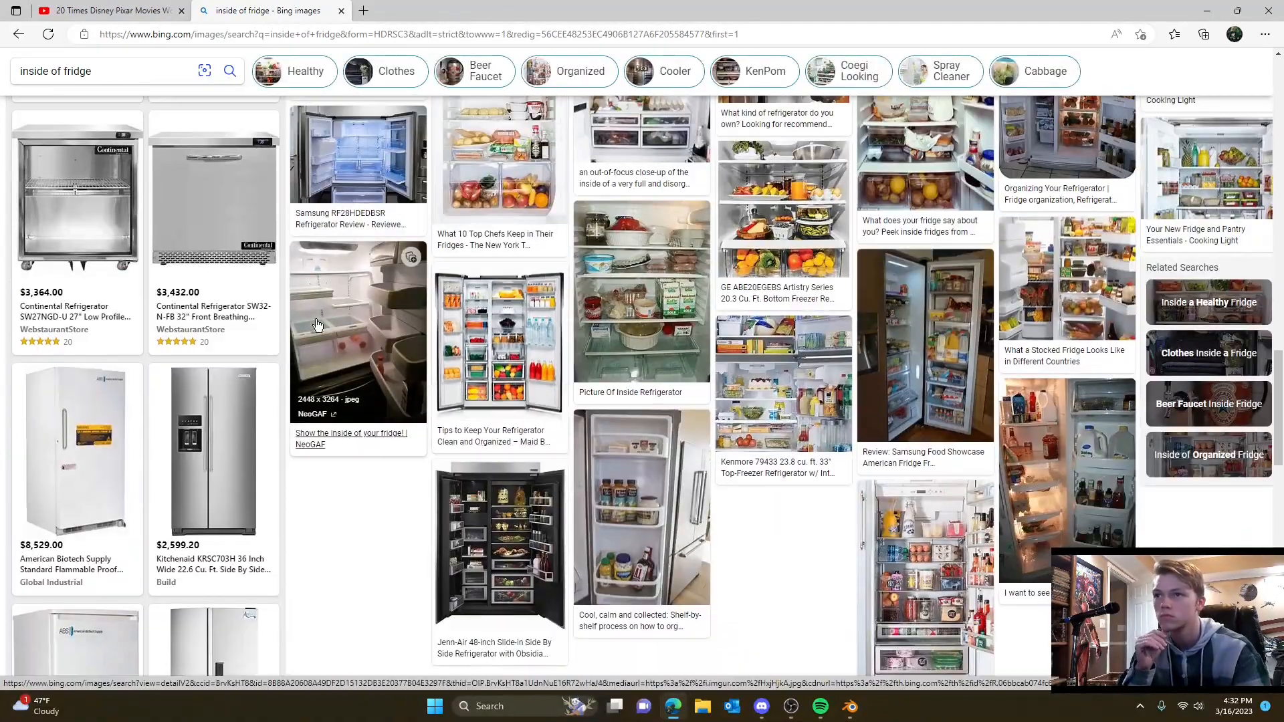
- Open the NeoGAF photo of a nearly empty fridge, look over its shelves and similar images, and return to Blender
click(317, 325)
scroll(392, 401, down, 10)
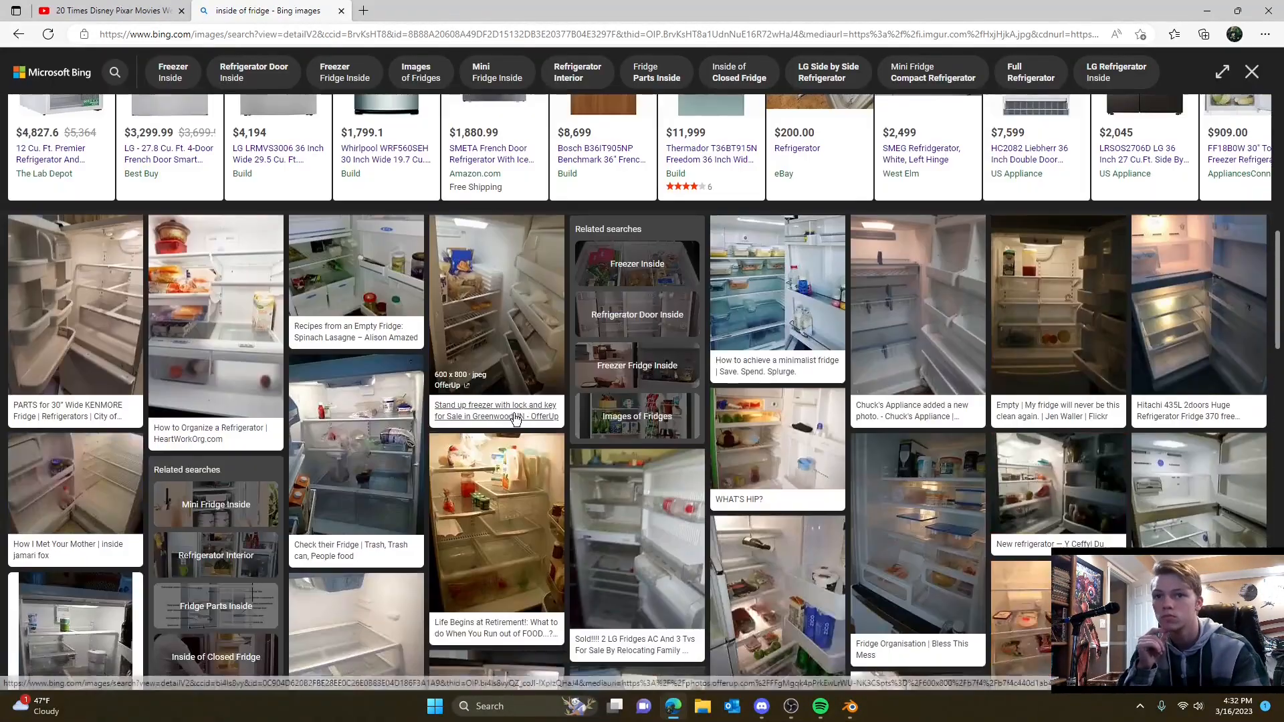
scroll(514, 419, up, 10)
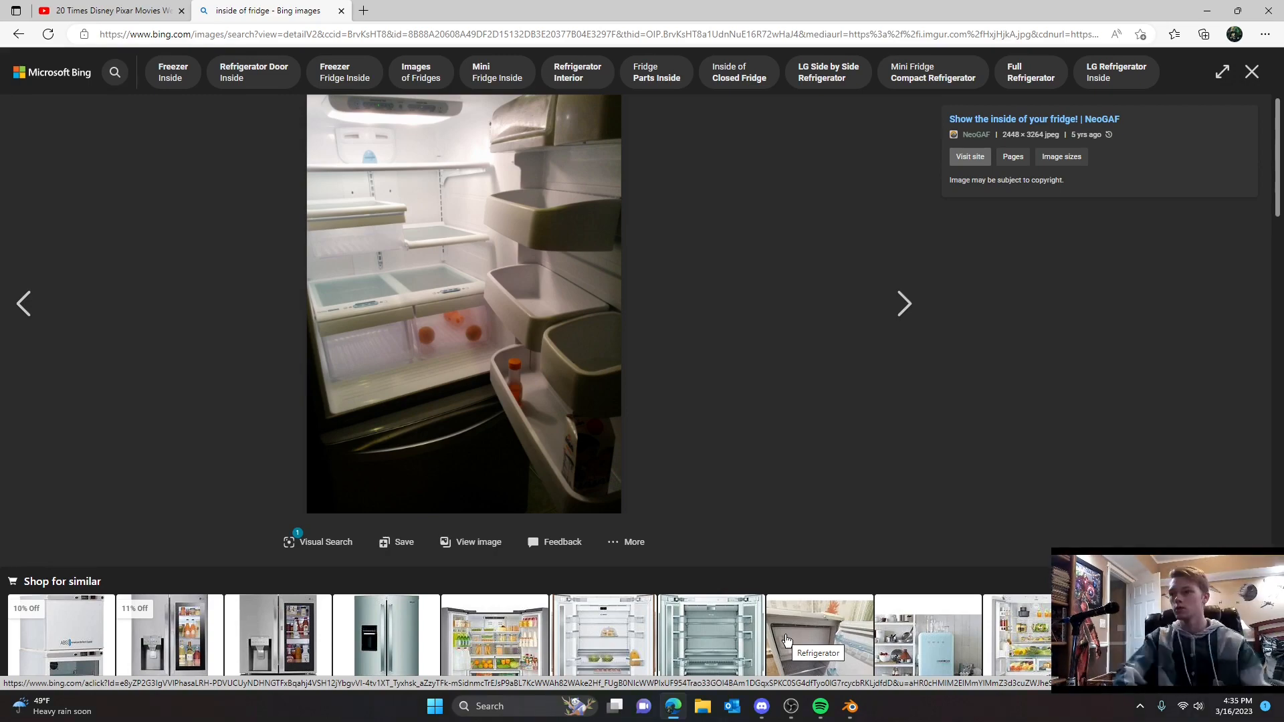
scroll(787, 640, down, 6)
scroll(535, 462, up, 5)
click(1209, 9)
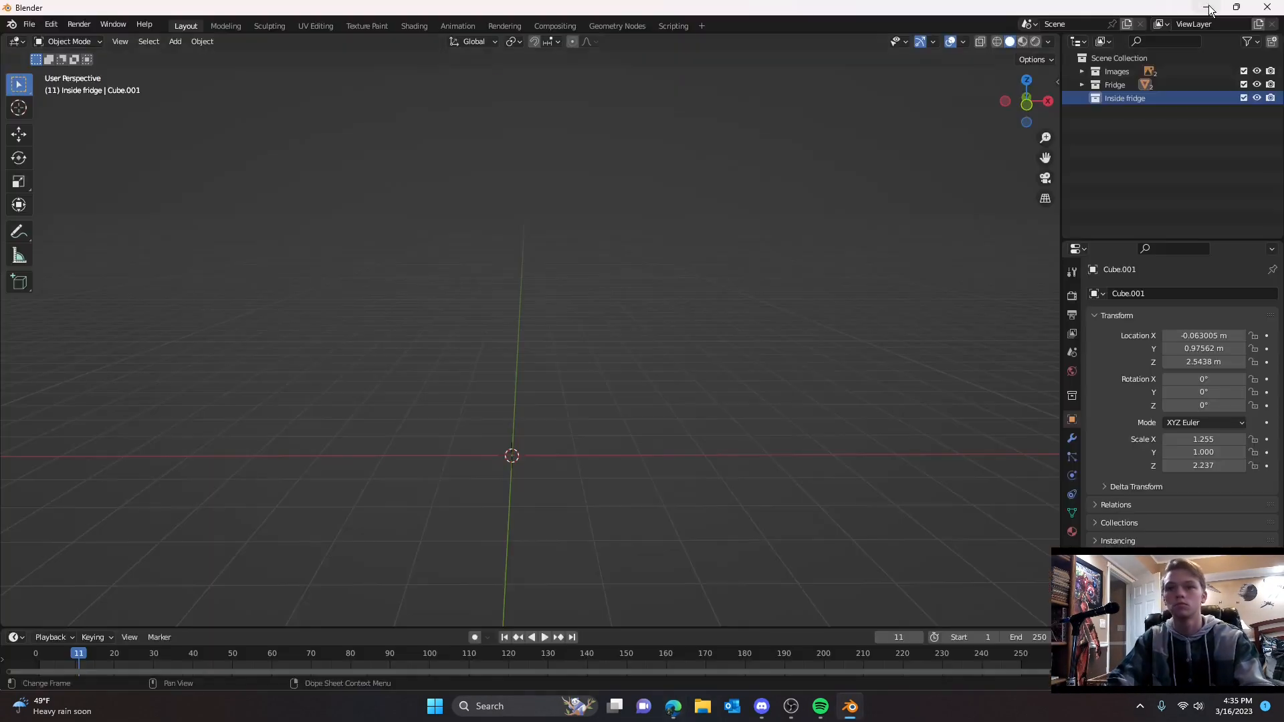
- Expand the Fridge collection and make both fridge objects visible again
click(1081, 85)
click(1256, 99)
click(1256, 112)
click(1257, 99)
middle_drag(909, 160, 573, 232)
scroll(426, 272, up, 4)
click(1256, 98)
middle_drag(802, 151, 468, 268)
scroll(607, 428, down, 1)
- Try a plane as an upper compartment shelf, raised to about 3.85 m and scaled to about 0.52 along Y, and delete it
key(shift+a)
mouse_move(605, 420)
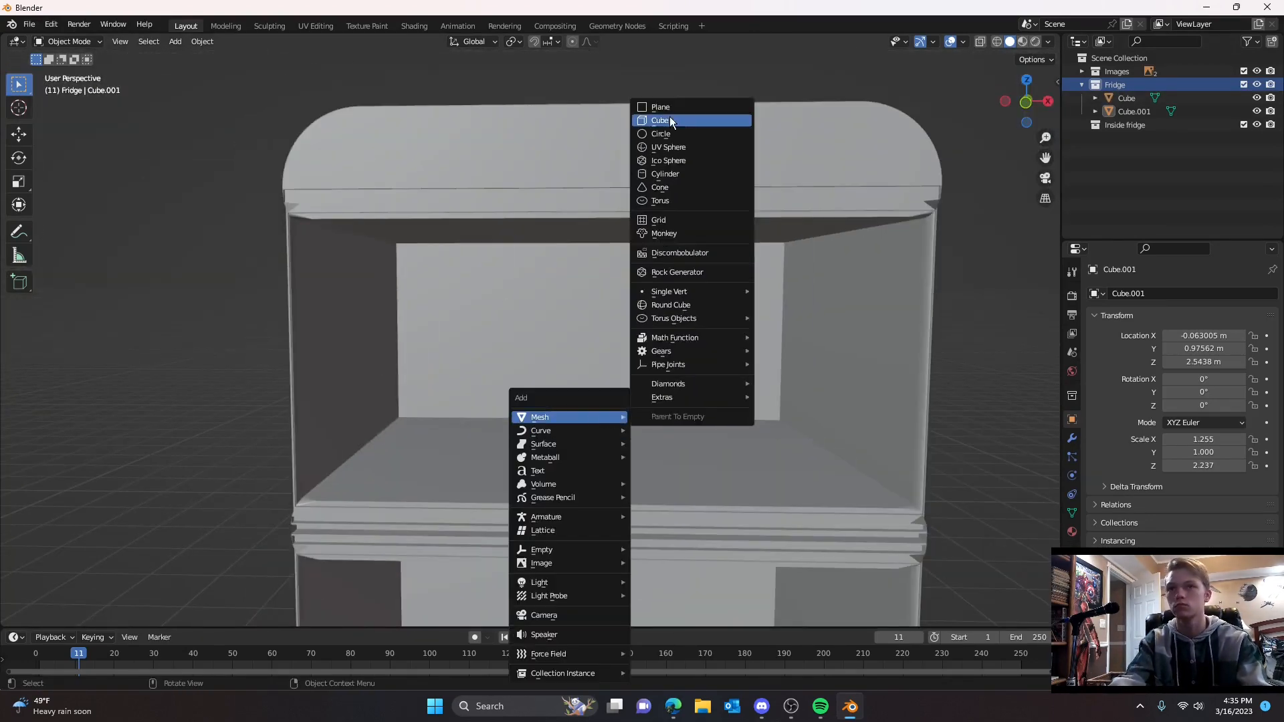
click(660, 107)
key(g)
key(z)
click(559, 329)
middle_drag(588, 451, 591, 469)
click(710, 353)
middle_drag(784, 463, 788, 447)
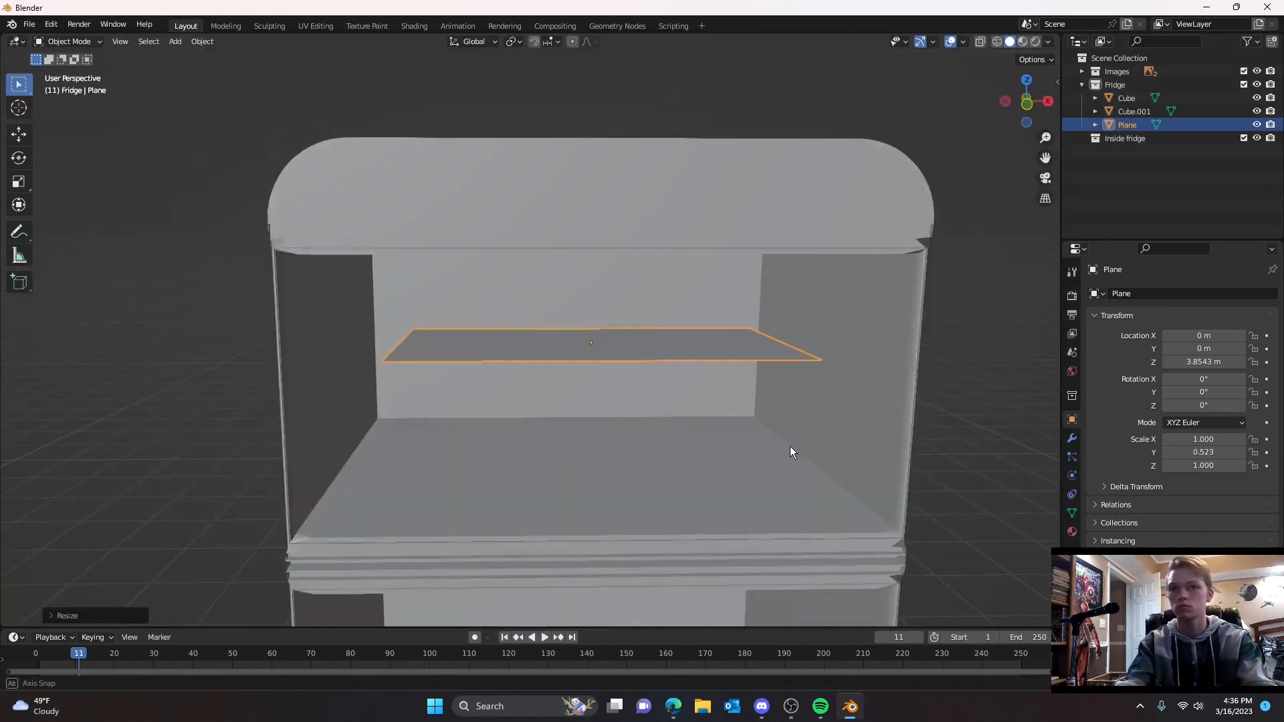
middle_drag(588, 408, 696, 399)
scroll(695, 399, down, 2)
scroll(695, 399, down, 1)
key(Delete)
- Select both fridge objects, compare the MatCap, Flat and Studio viewport lighting, and check the studio light preferences
key(a)
click(1048, 42)
click(1036, 138)
click(1042, 106)
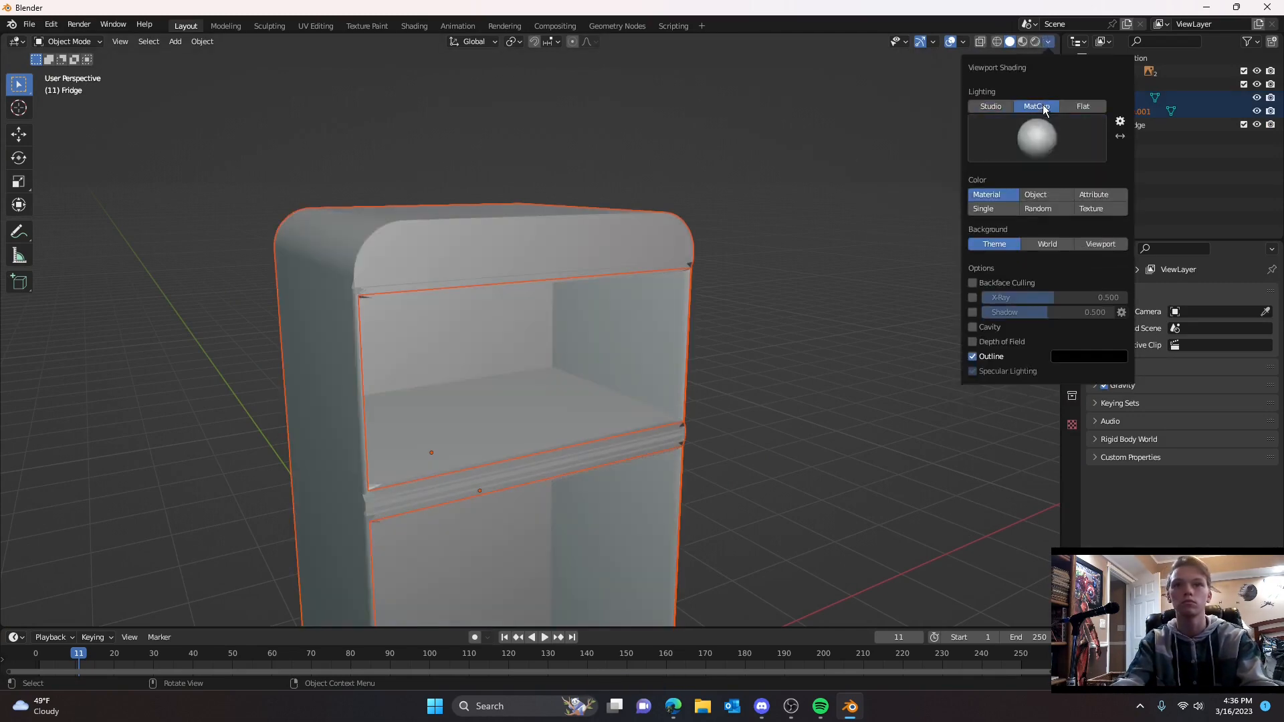
click(1082, 106)
click(991, 106)
click(1120, 121)
click(1271, 8)
- Set the solid viewport lighting to MatCap
click(1048, 42)
click(1045, 107)
click(1047, 43)
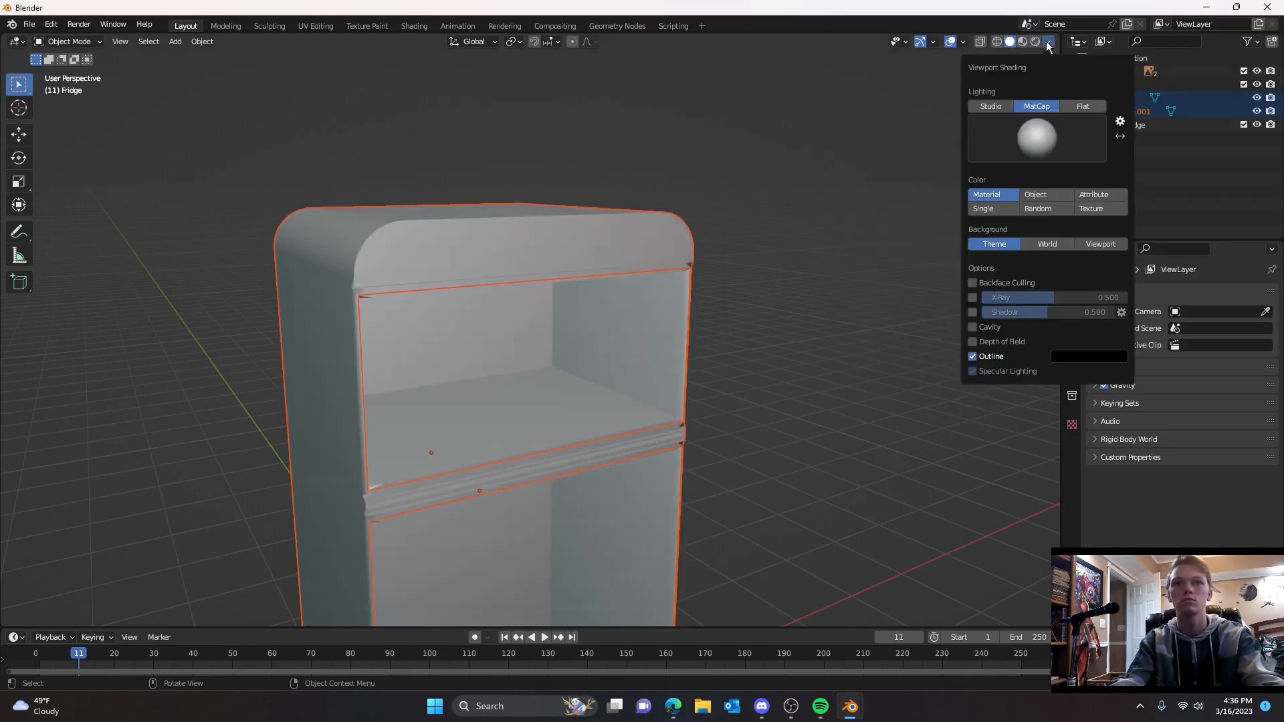
click(963, 265)
middle_drag(704, 324, 665, 324)
- Add a plane and raise it to about 3.56 m inside the upper compartment
click(908, 417)
key(shift+a)
click(962, 418)
key(g)
key(z)
click(859, 468)
- Try a white MatCap for the viewport and settle on a red one
click(1047, 43)
click(1037, 133)
click(1080, 183)
click(1037, 134)
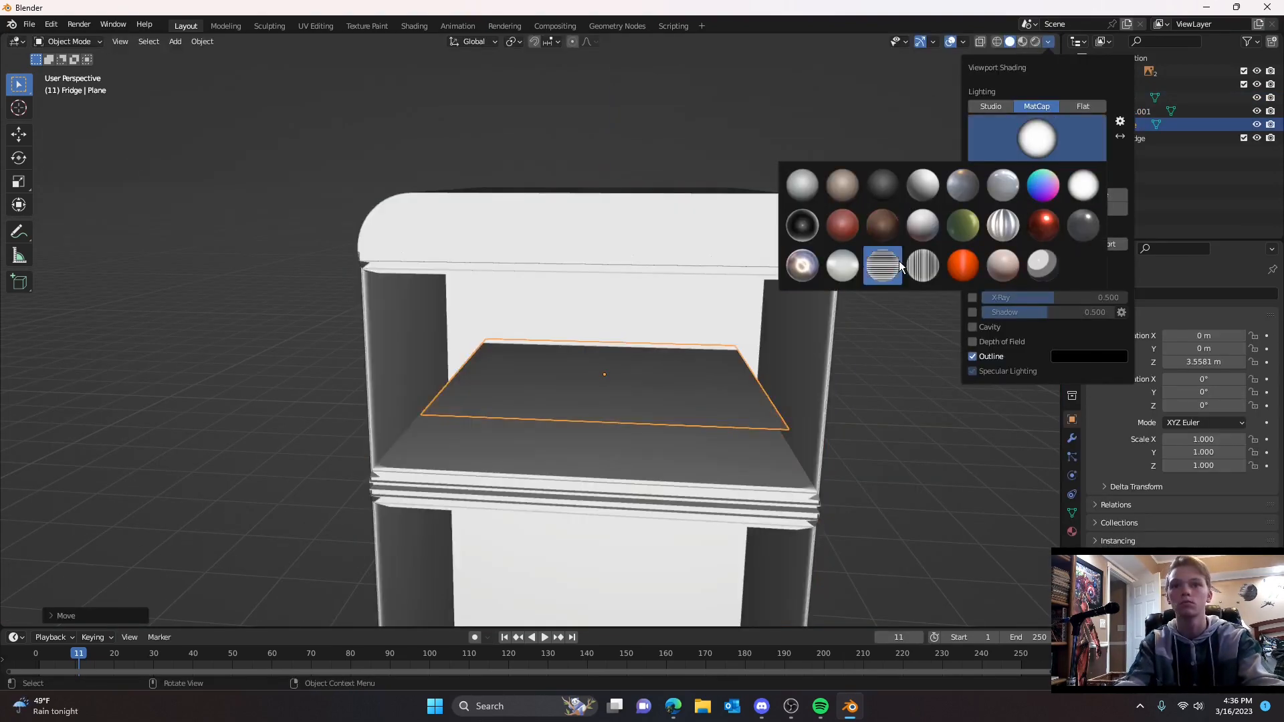
click(961, 263)
middle_drag(803, 334, 748, 335)
click(1048, 42)
- Scale the shelf plane to about 0.48 along Y and move it back to about 0.30 m on Y
scroll(887, 427, up, 4)
middle_drag(836, 340, 701, 459)
key(s)
key(y)
click(869, 445)
key(g)
key(y)
click(602, 438)
- Raise the shelf plane to about 3.77 m in the upper compartment and delete it
scroll(784, 414, down, 4)
key(g)
key(z)
click(692, 413)
scroll(692, 428, down, 2)
middle_drag(593, 451, 730, 511)
shift+middle_drag(598, 496, 619, 334)
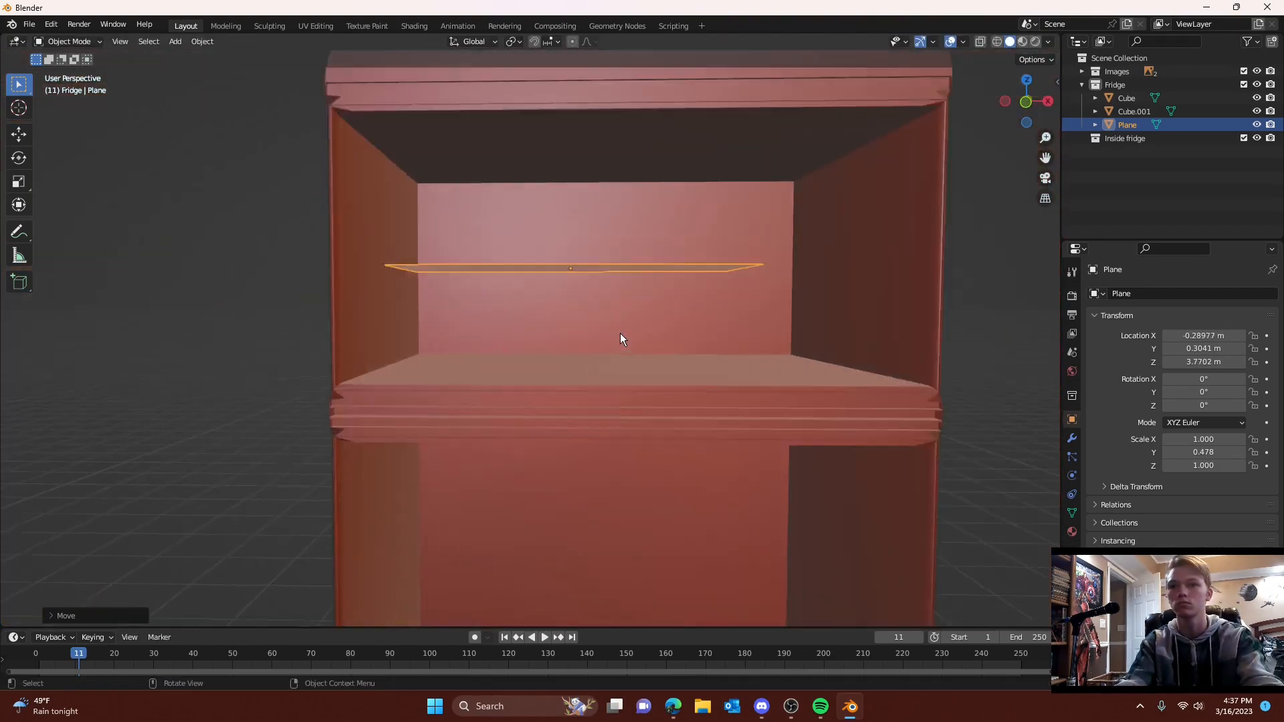
scroll(619, 334, up, 2)
key(Delete)
- Add a plane in the lower compartment, raised to about 0.74 m and scaled to about 0.80 along Y
scroll(669, 260, down, 2)
shift+middle_drag(669, 259, 673, 508)
key(shift+a)
mouse_move(652, 418)
click(701, 417)
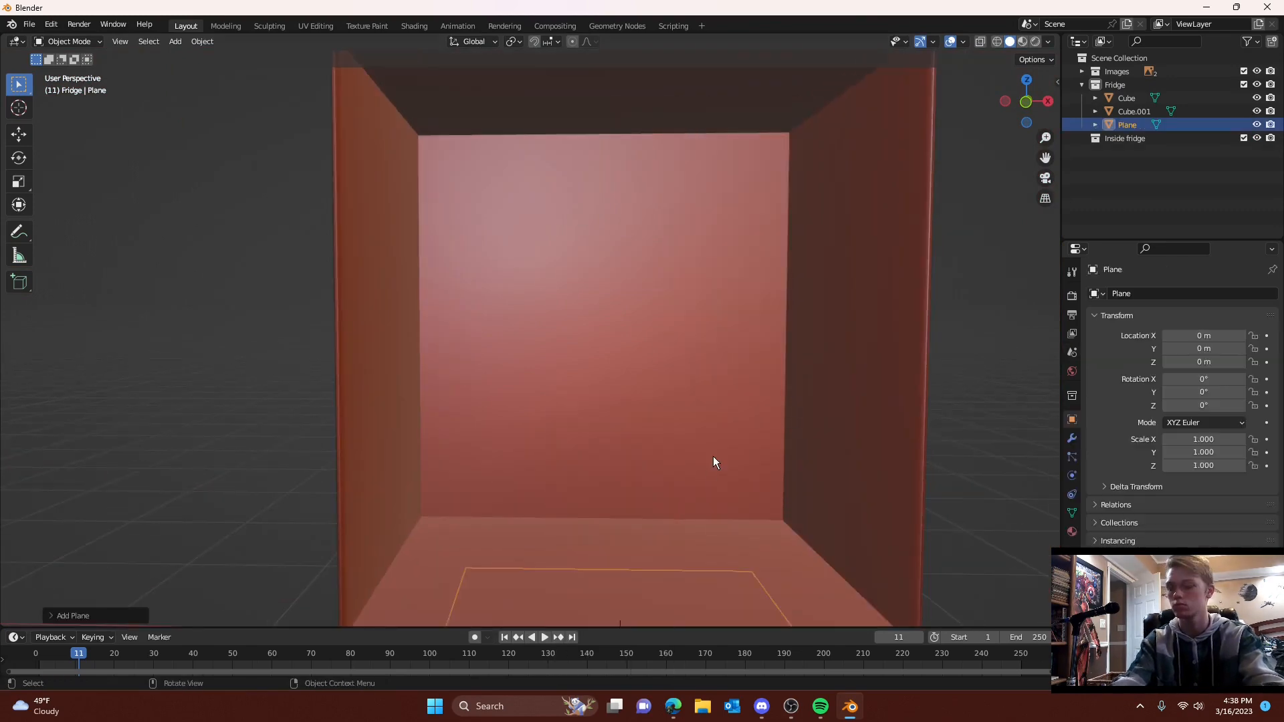
click(656, 326)
scroll(652, 523, up, 3)
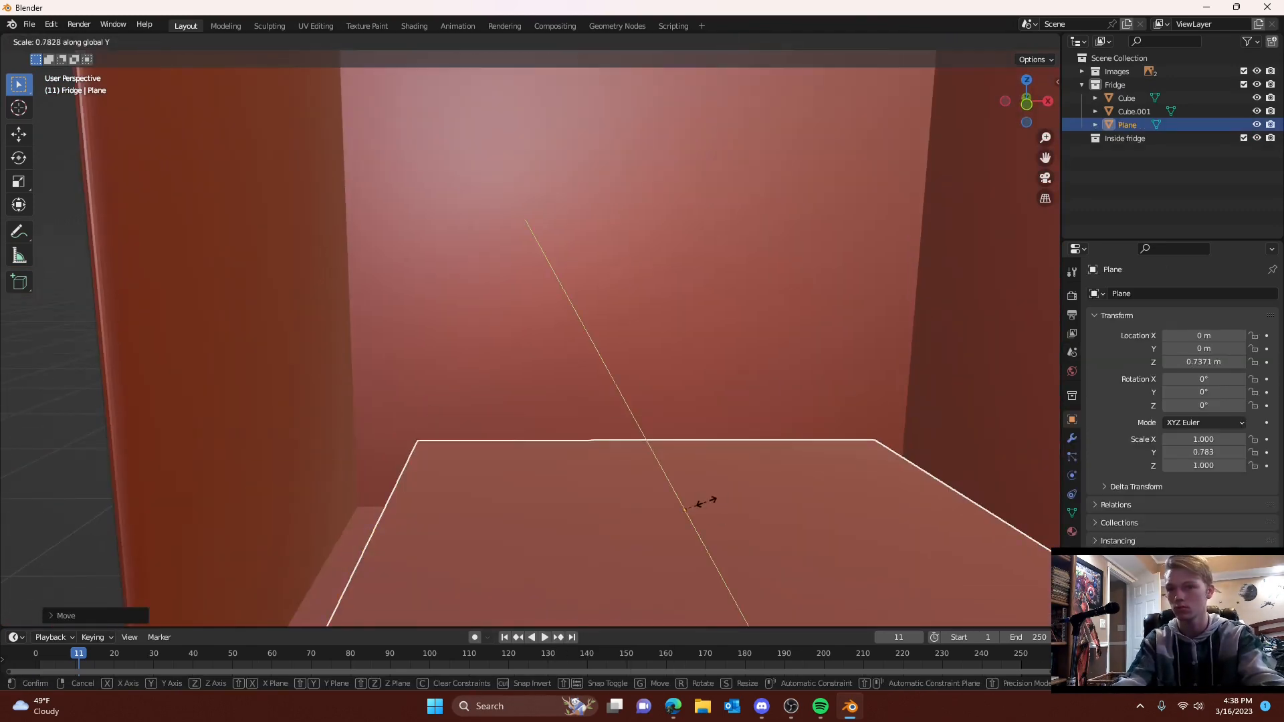
click(707, 502)
- Widen the plane along X and shift it sideways to about -0.04 m on X to centre it between the walls
scroll(707, 501, down, 4)
middle_drag(709, 501, 681, 461)
scroll(721, 491, up, 1)
key(s)
key(x)
click(742, 488)
scroll(742, 491, up, 1)
key(g)
key(x)
click(741, 485)
- Fit the plane to the lower compartment's width with an X scale of about 1.2 and raise it to about 0.81 m
key(s)
key(x)
key(g)
key(z)
click(722, 510)
click(717, 555)
click(680, 447)
- Extrude the plane's face about 0.34 m downward in Edit Mode to form a drawer block
key(Tab)
key(e)
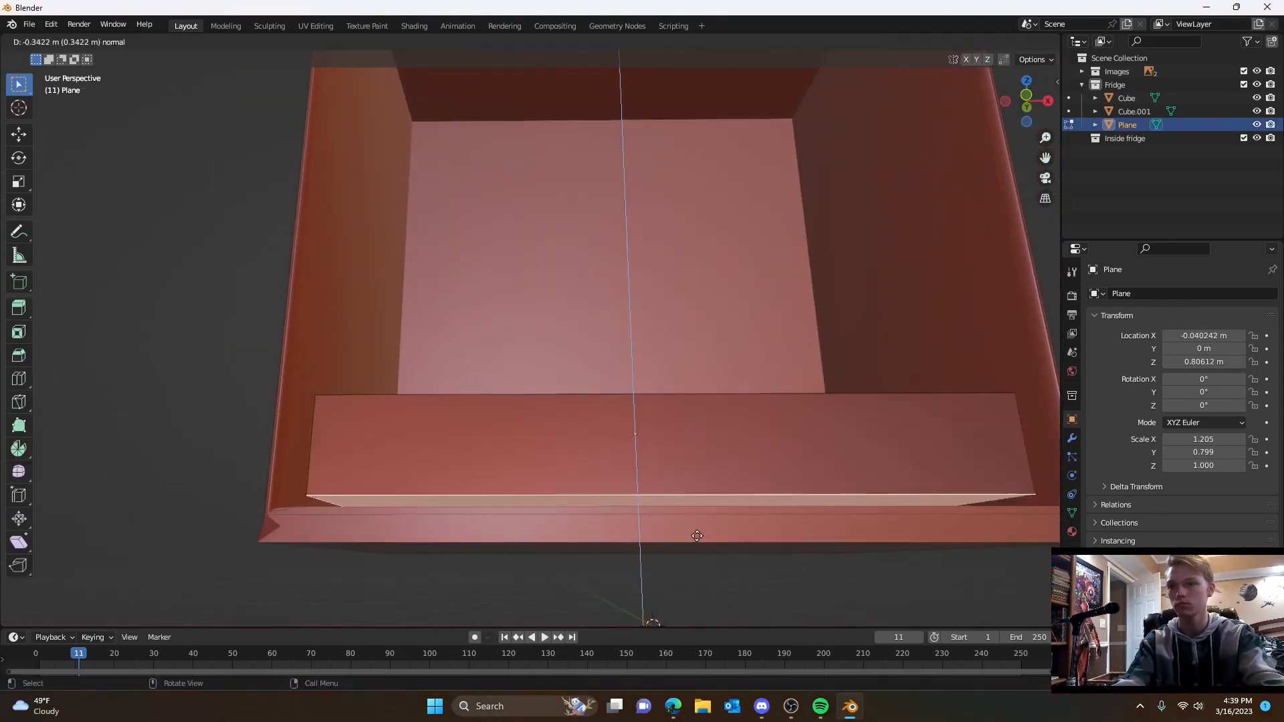
click(696, 536)
scroll(691, 535, down, 3)
mouse_move(671, 525)
middle_down()
mouse_move(656, 552)
mouse_move(627, 546)
mouse_move(680, 504)
mouse_move(615, 494)
middle_up()
click(768, 504)
- Add two vertical loop cuts in front view that divide the drawer block into three sections
scroll(668, 528, up, 4)
click(680, 505)
key(ctrl+r)
key(3)
key(KP_1)
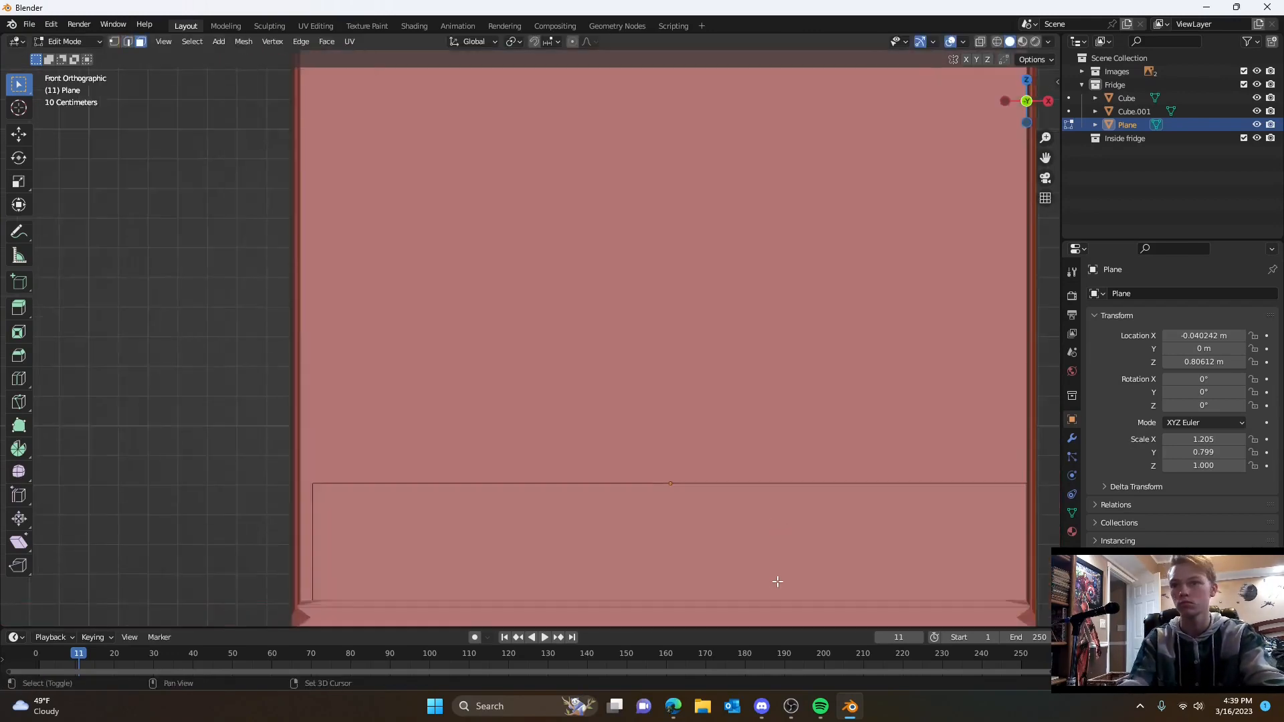
shift+middle_drag(773, 582, 708, 443)
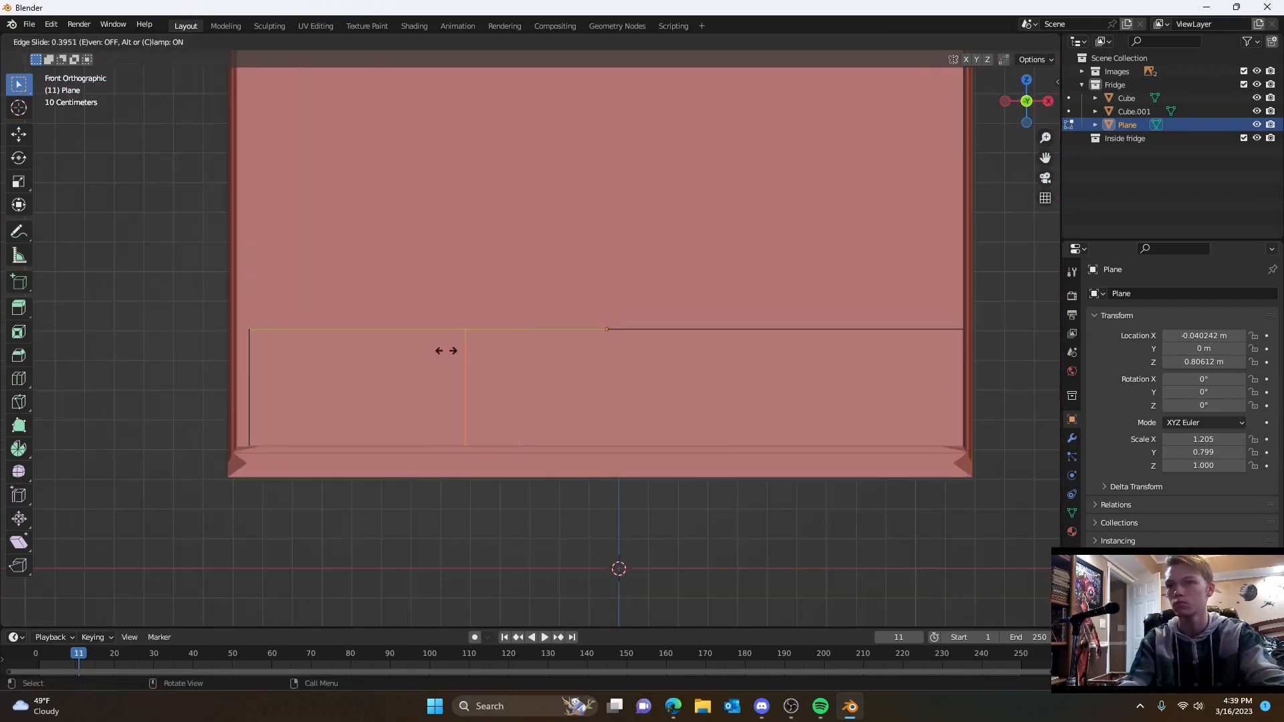
mouse_move(718, 548)
middle_down()
mouse_move(702, 547)
mouse_move(706, 568)
middle_up()
click(706, 568)
click(1030, 105)
- Add a horizontal loop cut just below the top edge of the drawer block
scroll(329, 410, up, 2)
key(ctrl+r)
click(143, 346)
scroll(453, 499, down, 4)
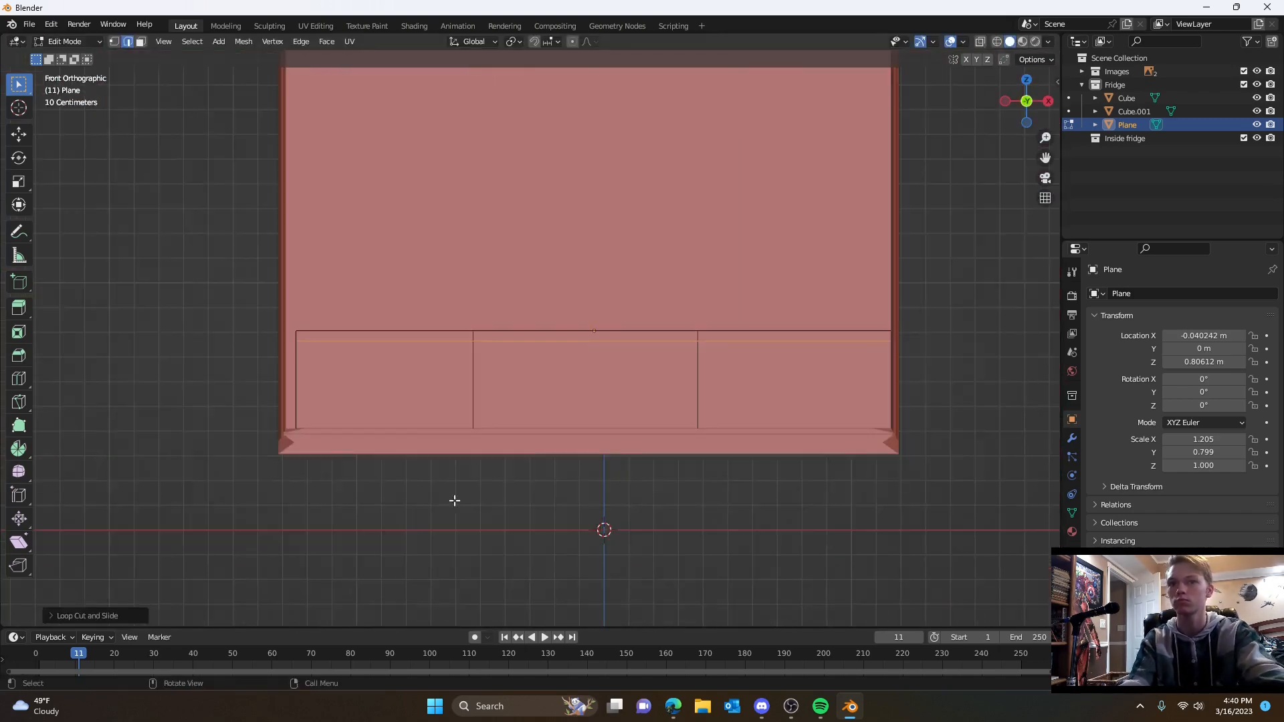
- Examine the divided drawer block inside the lower compartment and return to Object Mode
middle_drag(742, 472, 714, 532)
scroll(711, 492, up, 3)
key(Tab)
key(Tab)
middle_drag(390, 378, 401, 378)
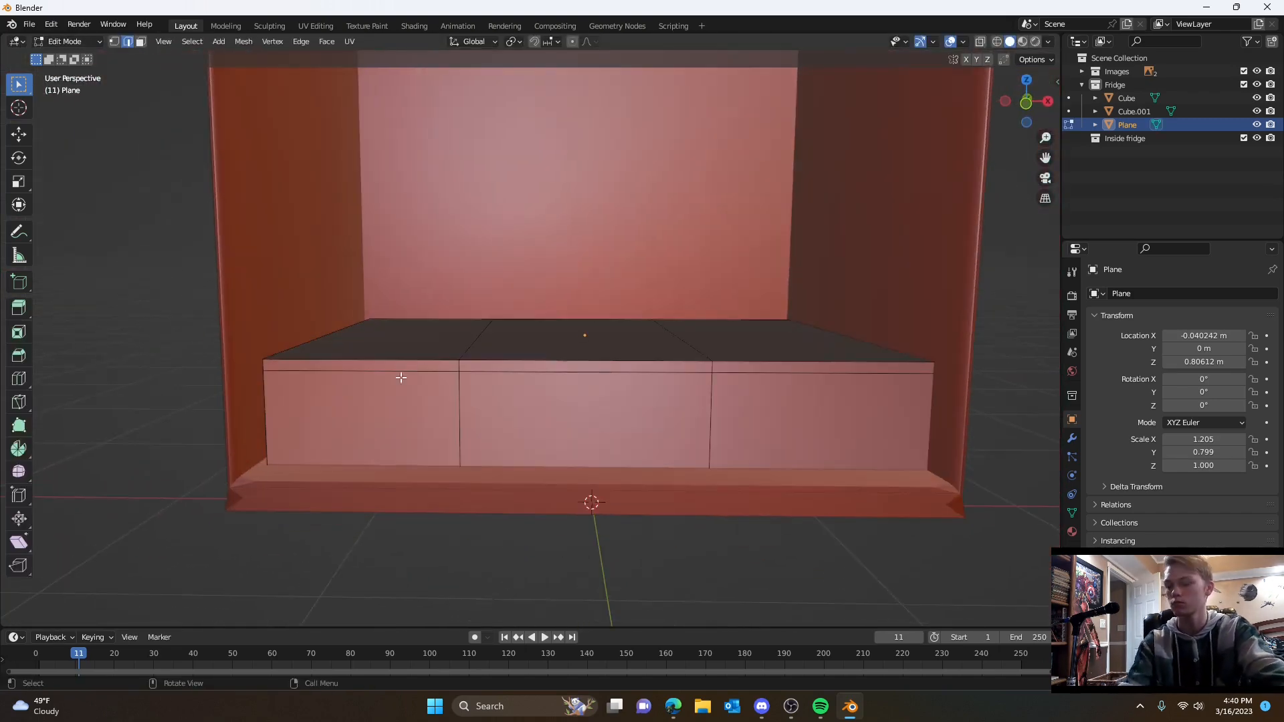
middle_drag(807, 386, 573, 330)
scroll(594, 366, up, 2)
scroll(572, 329, down, 2)
key(Tab)
scroll(516, 461, down, 1)
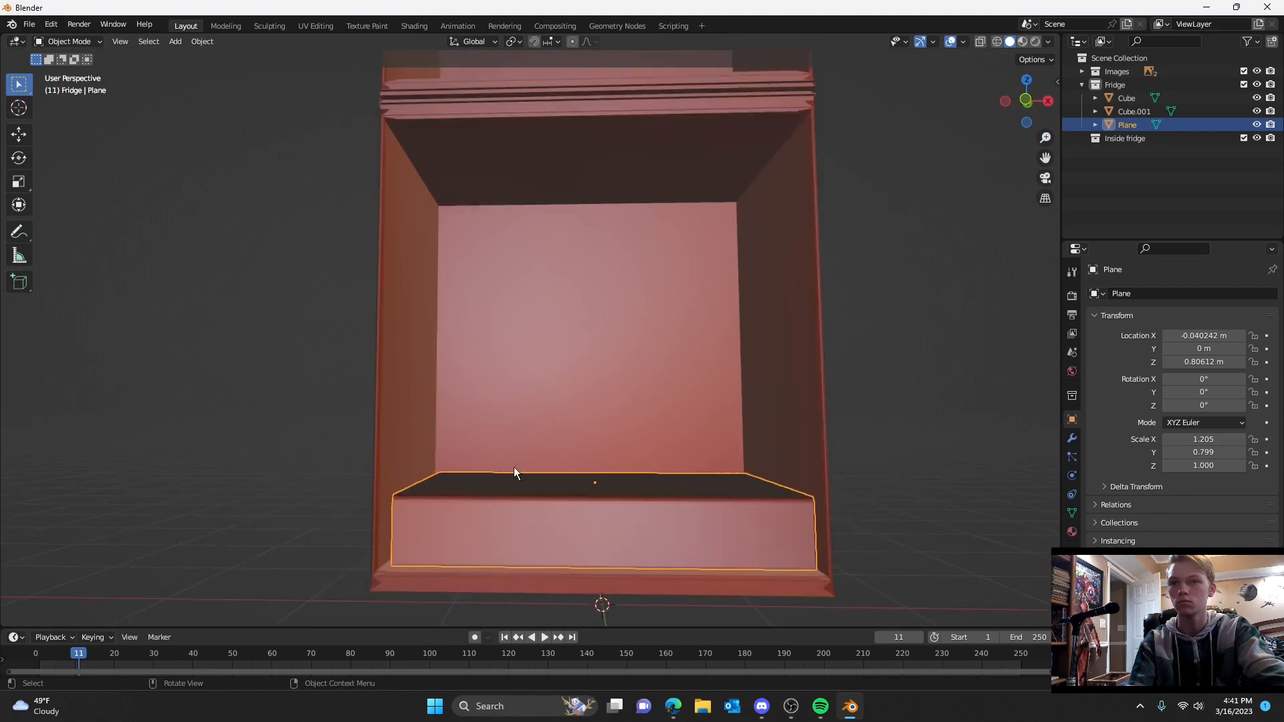
- Examine the drawer block's faces in Edit Mode with X-ray and from the front, and return to Object Mode
key(Tab)
scroll(513, 467, up, 3)
scroll(455, 539, up, 2)
middle_drag(459, 539, 929, 528)
click(803, 505)
click(980, 41)
middle_drag(602, 321, 402, 395)
scroll(443, 372, down, 2)
shift+click(365, 405)
click(690, 424)
key(KP_1)
click(980, 41)
middle_drag(748, 327, 607, 449)
key(Tab)
- Add a plane, raise it into the lower compartment, and scale it to 0.668 along Y
scroll(825, 484, down, 4)
scroll(596, 416, up, 3)
key(shift+a)
click(672, 145)
key(g)
key(z)
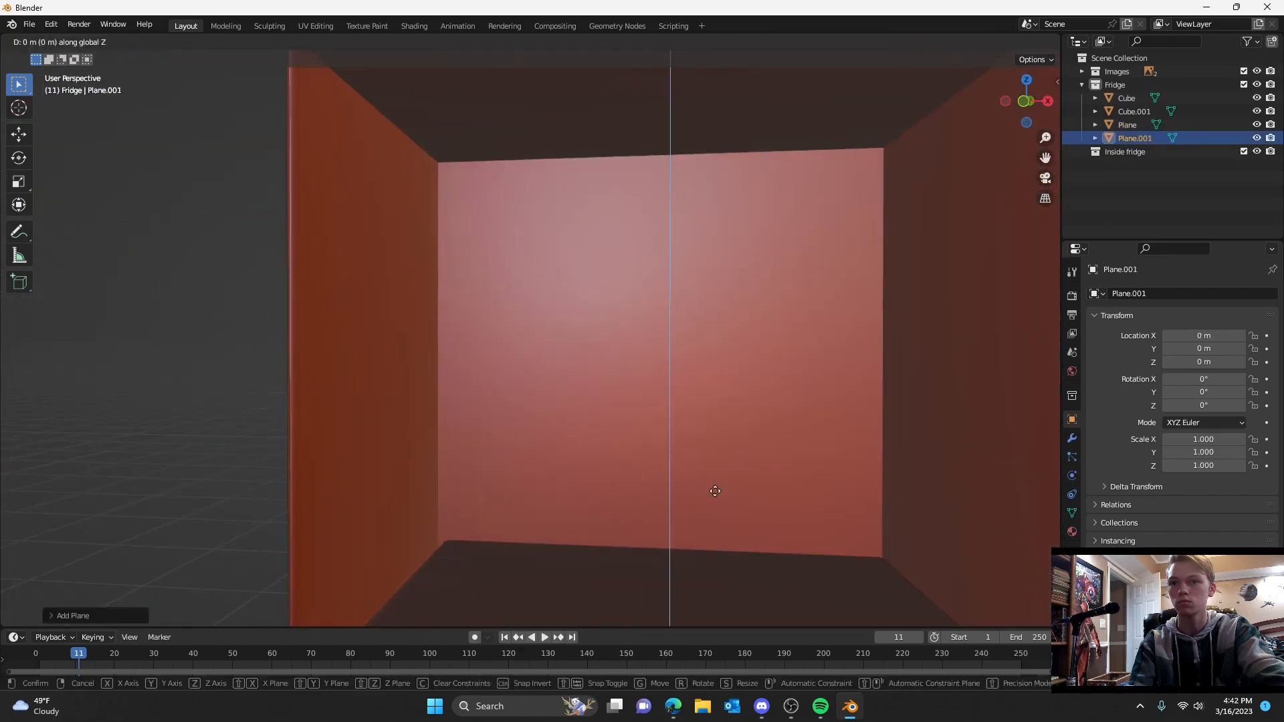
click(655, 384)
scroll(655, 384, down, 3)
middle_drag(652, 375, 655, 408)
key(s)
key(y)
click(682, 485)
- Adjust the new plane's height to about 1.37 m above the floor, over the drawer block
middle_drag(698, 368, 672, 424)
scroll(651, 547, up, 3)
middle_drag(673, 609, 618, 528)
key(g)
key(z)
click(611, 251)
middle_drag(842, 248, 789, 330)
key(g)
key(z)
click(788, 508)
middle_drag(769, 508, 789, 267)
middle_drag(702, 294, 686, 344)
scroll(686, 344, down, 2)
- Delete the new plane and try to move the drawer block's three top faces vertically
key(Delete)
click(602, 438)
key(Tab)
key(3)
click(472, 427)
ctrl+click(836, 501)
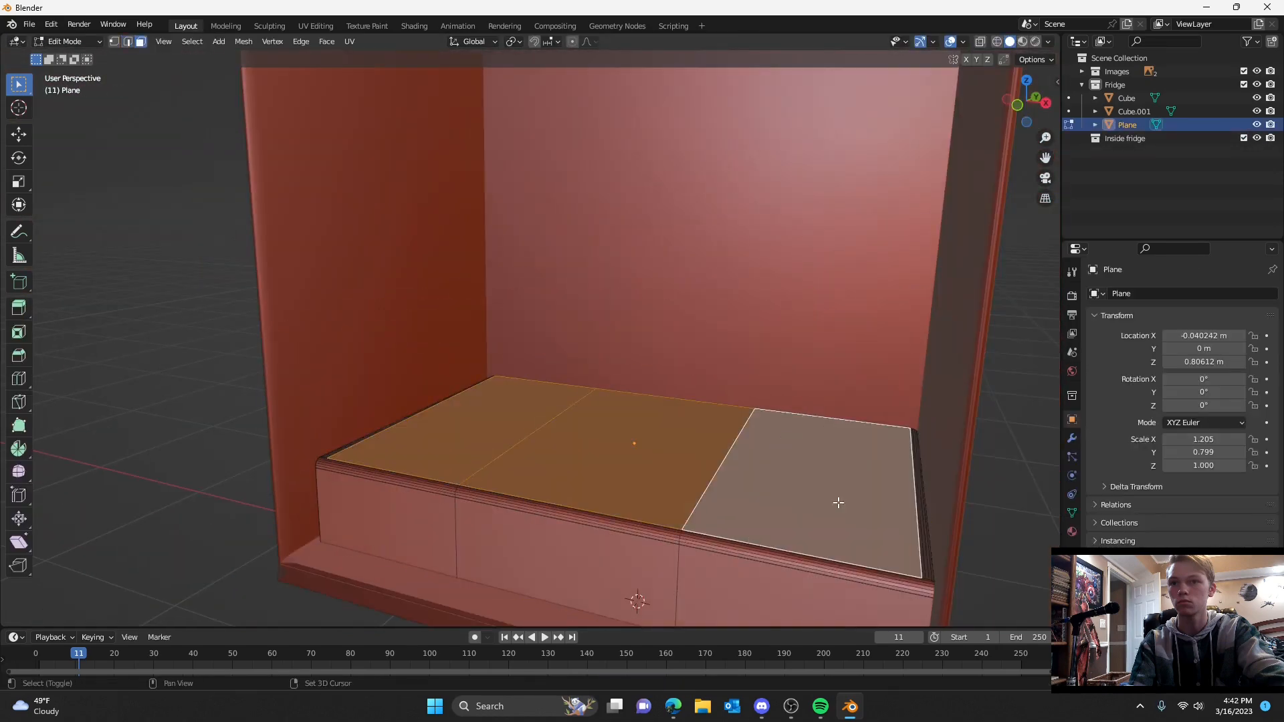
key(g)
key(z)
key(Escape)
- Undo the drawer face selection and the deletion of the new plane
key(ctrl+z)
key(ctrl+z)
key(ctrl+z)
key(ctrl+z)
key(ctrl+z)
key(ctrl+z)
- Scale the plane to about 1.183 along X and shift it to about -0.056 m in X to span the compartment
middle_drag(712, 201, 755, 128)
key(g)
key(x)
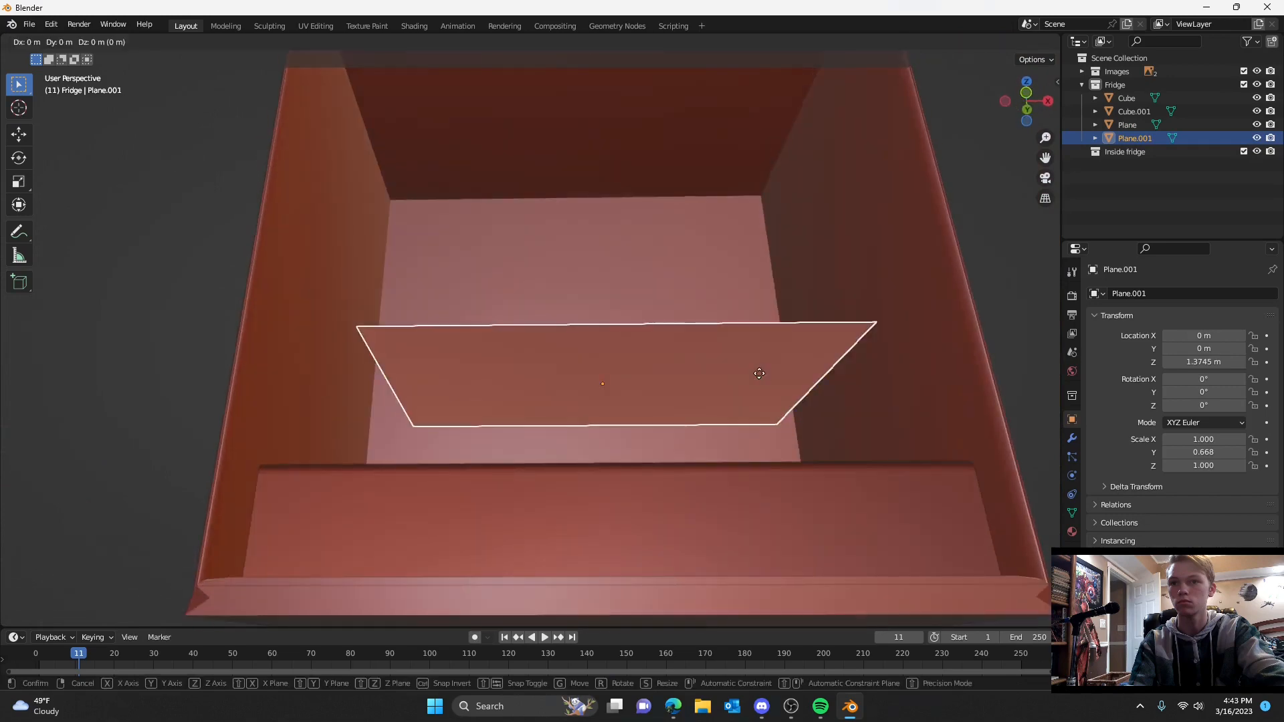
click(762, 368)
middle_drag(762, 368, 772, 467)
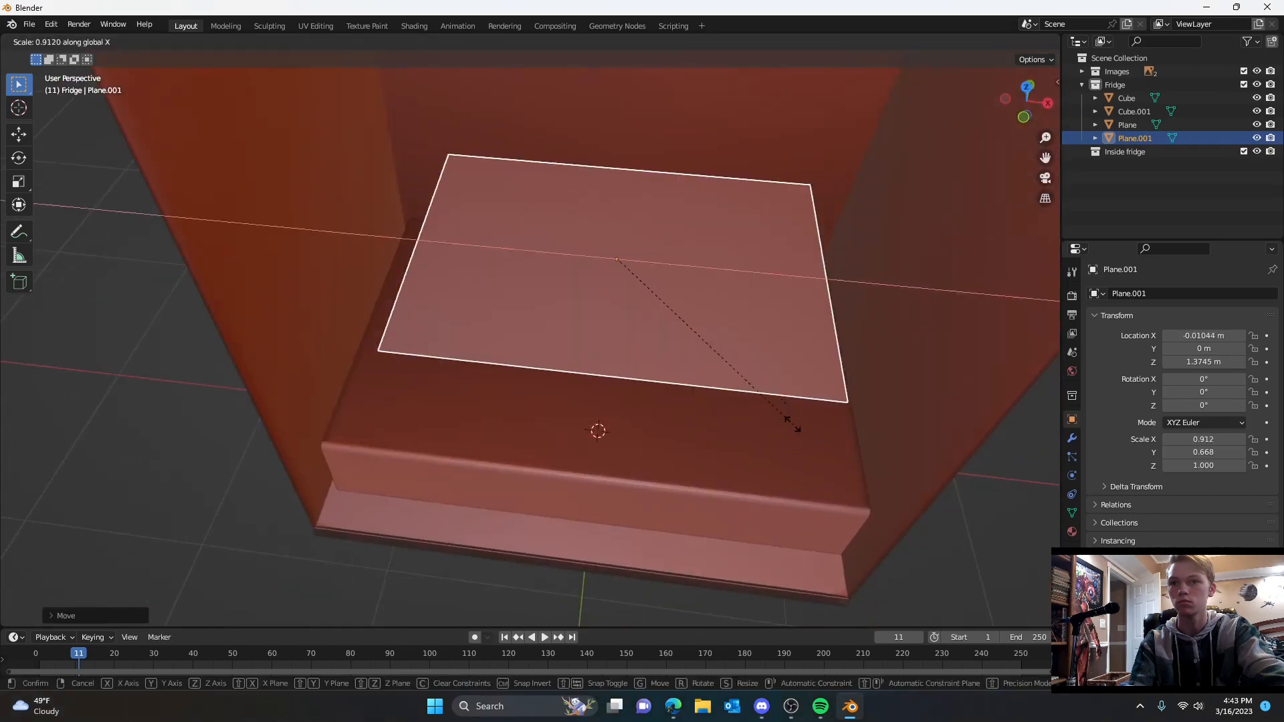
click(923, 384)
middle_drag(923, 383, 893, 321)
key(g)
key(x)
click(778, 355)
middle_drag(779, 354, 803, 374)
- Consult the fridge interior reference photo and lower the shelf plane to about 1.15 m in Z
click(675, 697)
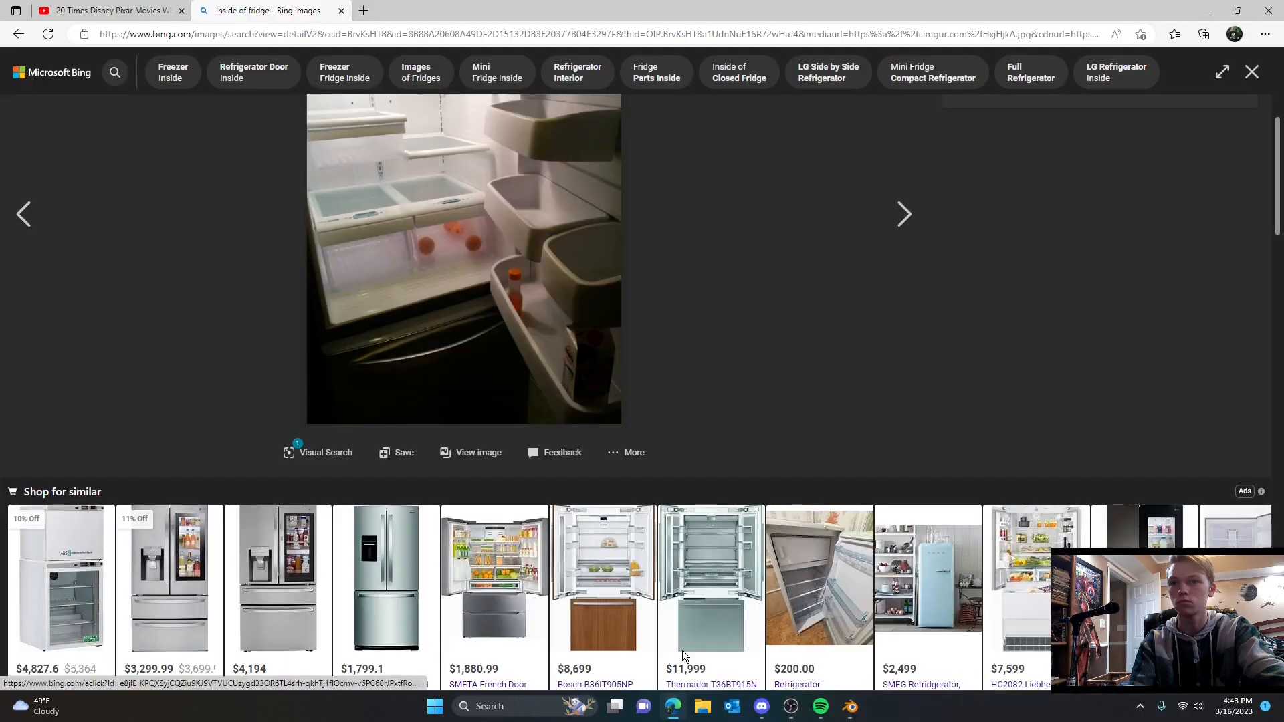
click(1207, 10)
middle_drag(900, 334, 852, 414)
key(g)
key(z)
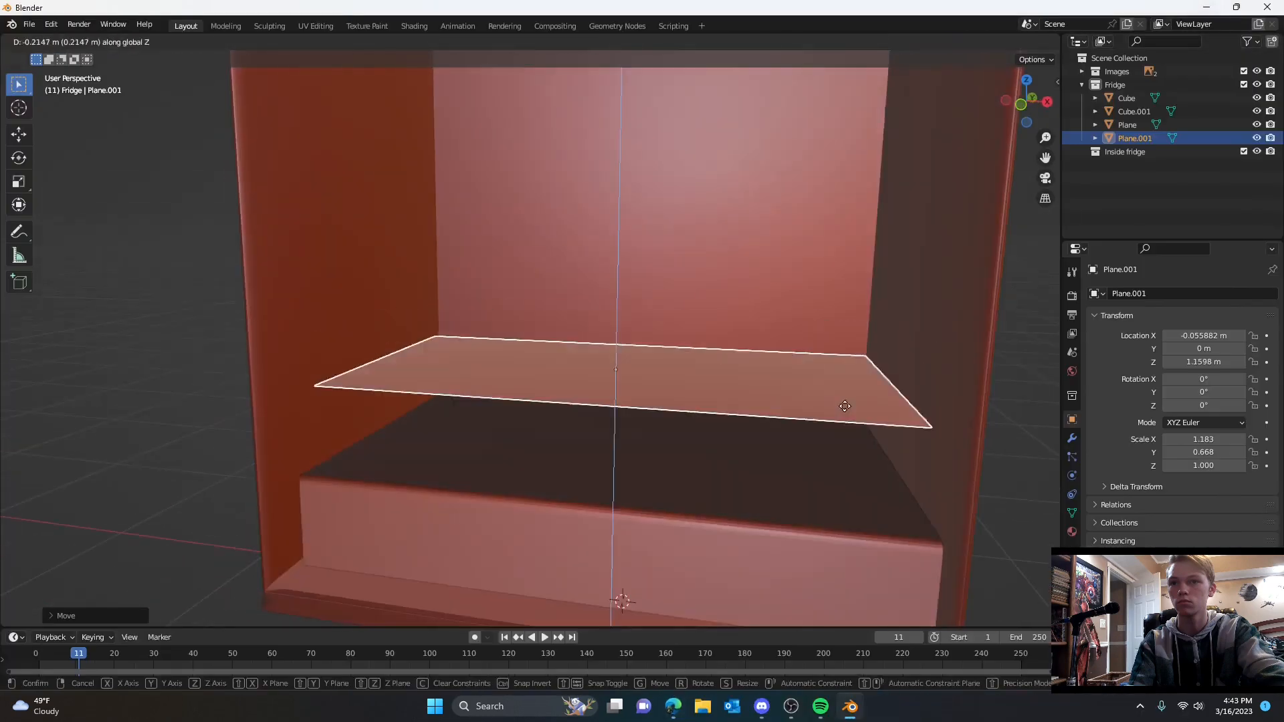
click(844, 405)
click(673, 703)
click(1206, 11)
- Duplicate the shelf plane and place the copy about 0.84 m above the original
middle_drag(1033, 240, 819, 396)
key(shift+d)
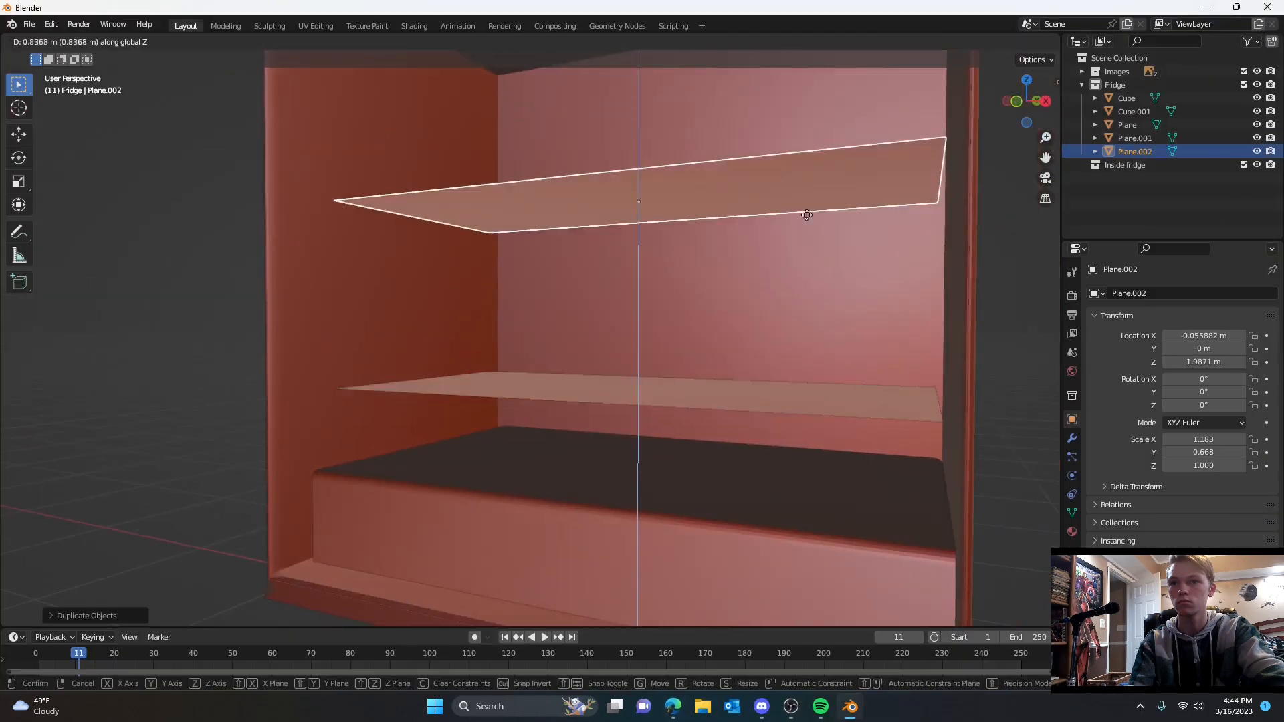
click(806, 215)
scroll(859, 383, down, 3)
- Place a third shelf copy near the compartment divider and set the two lower shelves at about 1.33 m and 2.14 m high
click(860, 384)
middle_drag(806, 214, 842, 427)
scroll(829, 428, up, 2)
click(682, 508)
click(663, 379)
middle_drag(663, 378, 681, 404)
click(709, 276)
middle_drag(709, 275, 722, 367)
click(932, 422)
middle_drag(932, 422, 961, 366)
middle_drag(880, 470, 869, 496)
scroll(802, 485, up, 4)
click(597, 432)
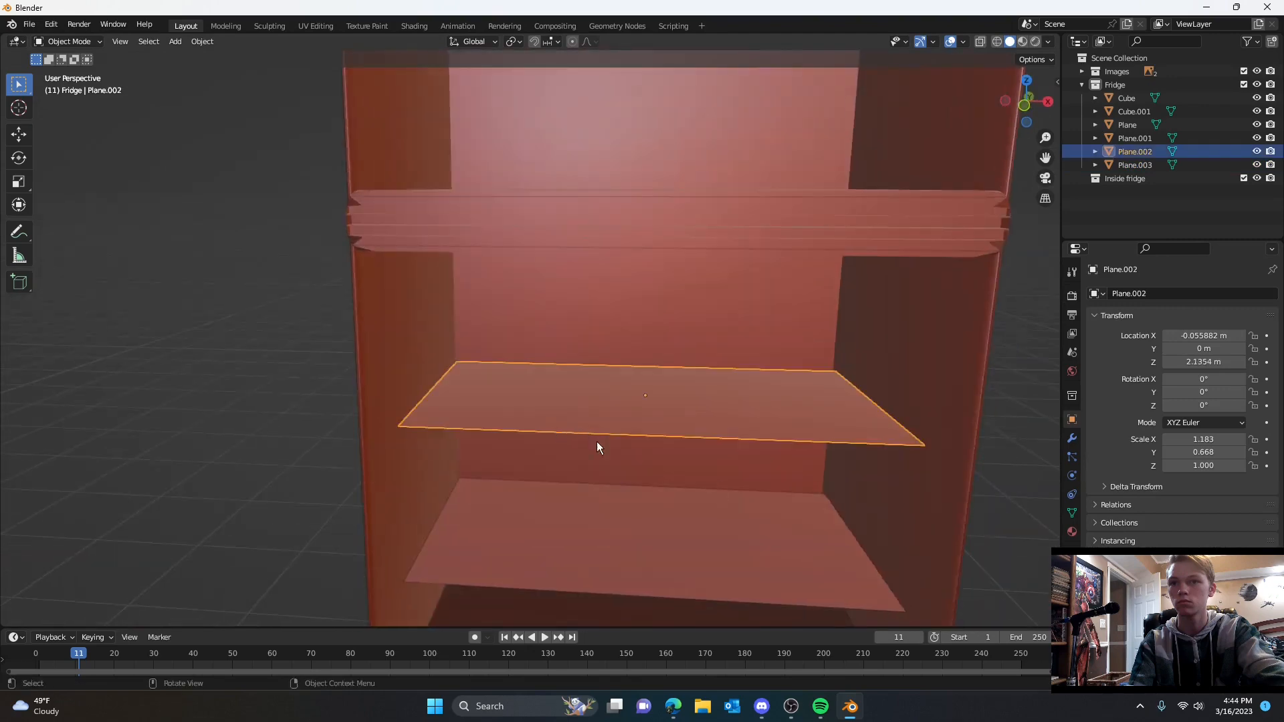
- Try to split the middle shelf and extrude its left section, and undo the extrusion
click(667, 523)
mouse_move(667, 523)
middle_down()
mouse_move(669, 506)
mouse_move(671, 520)
middle_up()
scroll(671, 520, down, 1)
click(642, 352)
scroll(691, 461, up, 1)
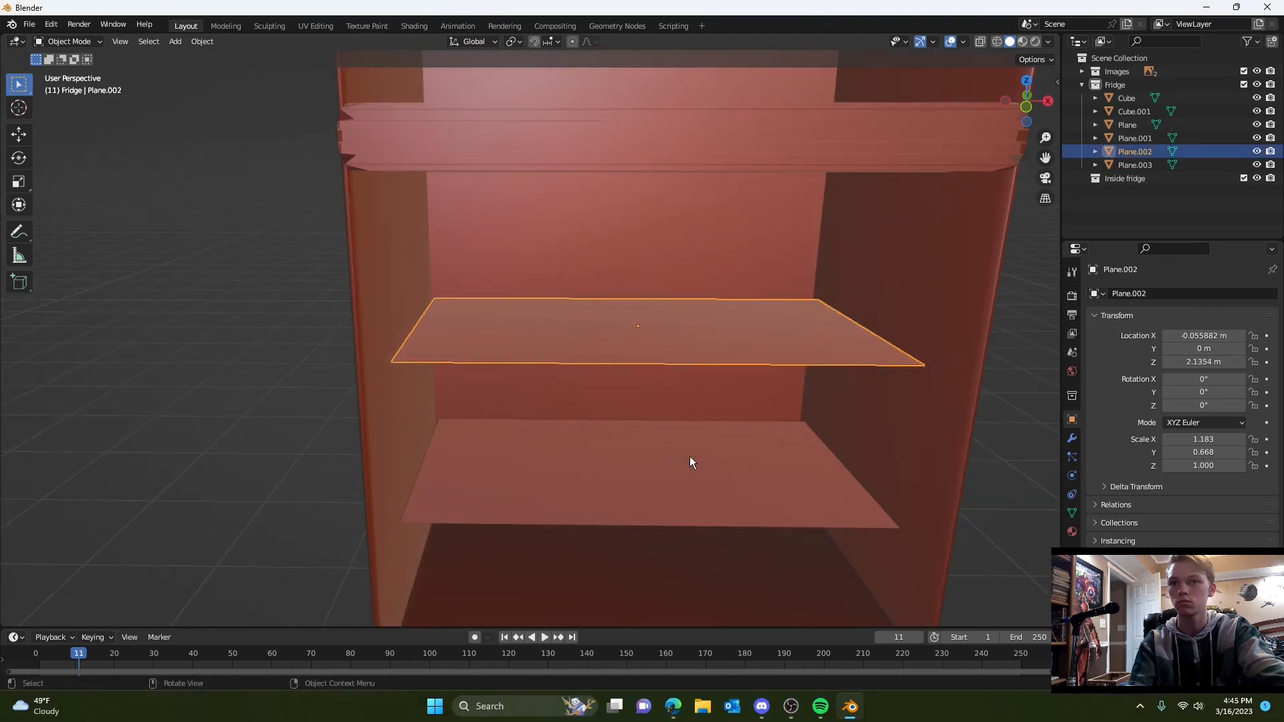
click(578, 343)
key(e)
middle_drag(579, 344, 625, 331)
click(595, 341)
shift+middle_drag(688, 419, 680, 334)
key(ctrl+z)
key(ctrl+z)
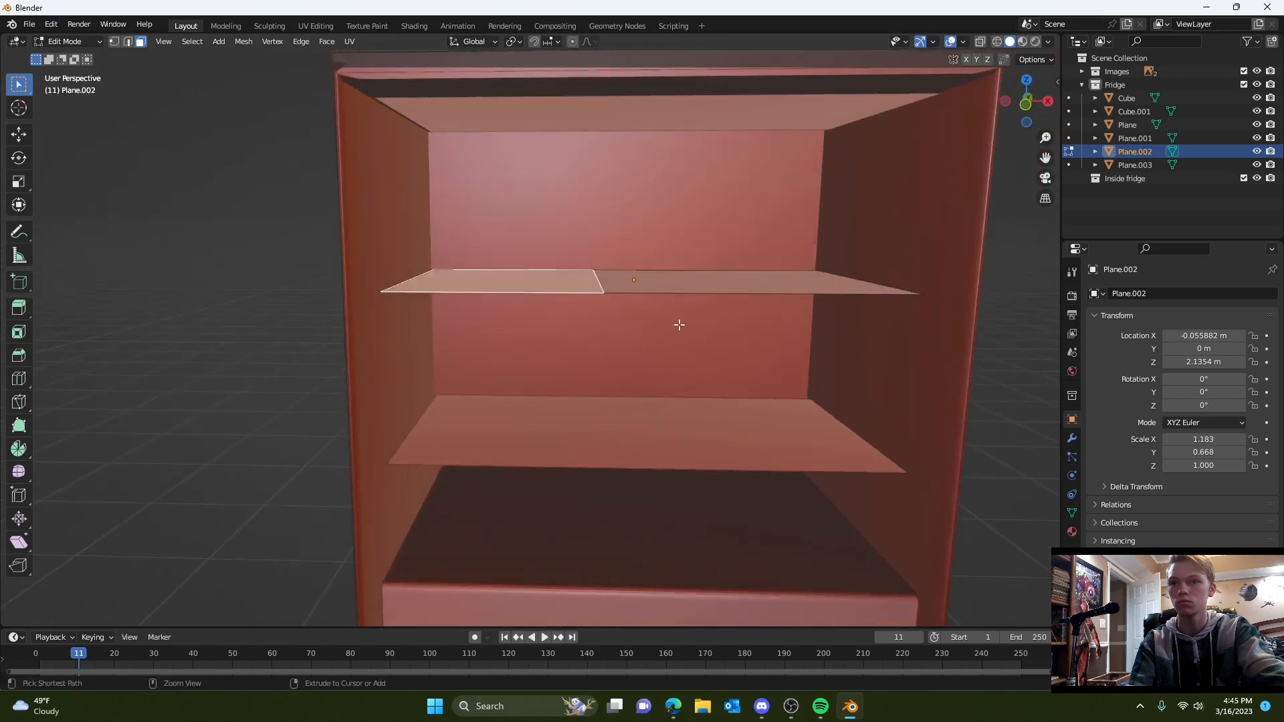
- Extrude the right section of the lowest shelf upward into a drawer box
middle_drag(764, 431, 805, 435)
key(3)
click(791, 451)
key(e)
click(805, 341)
middle_drag(805, 341, 787, 426)
scroll(796, 441, down, 4)
click(799, 450)
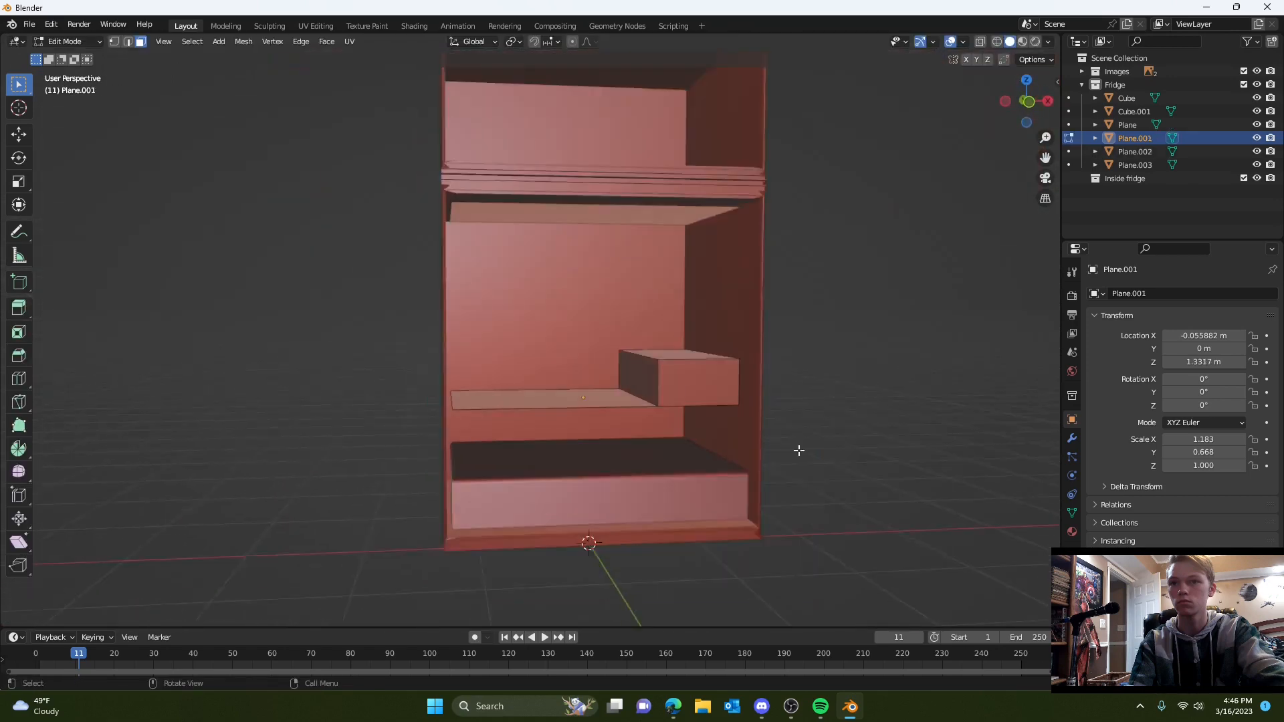
scroll(817, 508, down, 3)
- Subdivide the lowest shelf's flat left section twice into a four-by-four grid
click(617, 420)
middle_drag(685, 450, 660, 441)
right_click(659, 451)
click(659, 453)
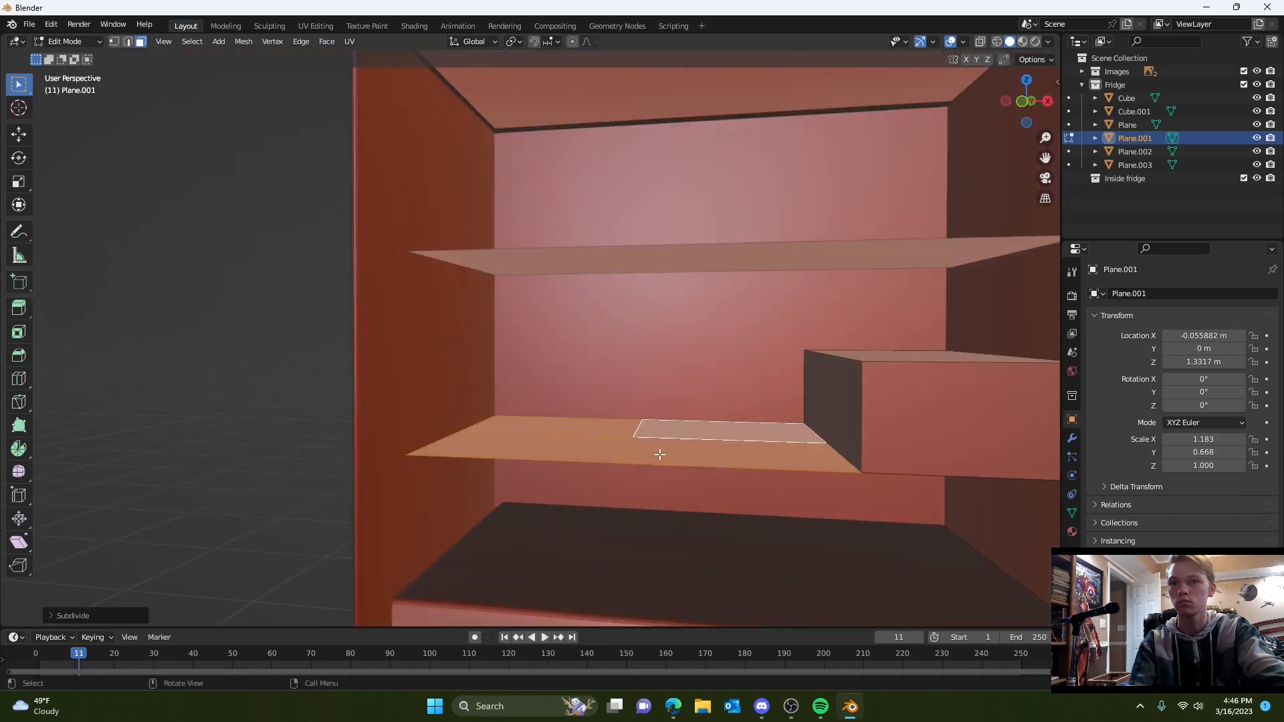
right_click(535, 469)
click(535, 470)
middle_drag(535, 469, 611, 500)
scroll(609, 502, down, 4)
click(604, 505)
scroll(601, 481, up, 4)
middle_drag(588, 403, 575, 442)
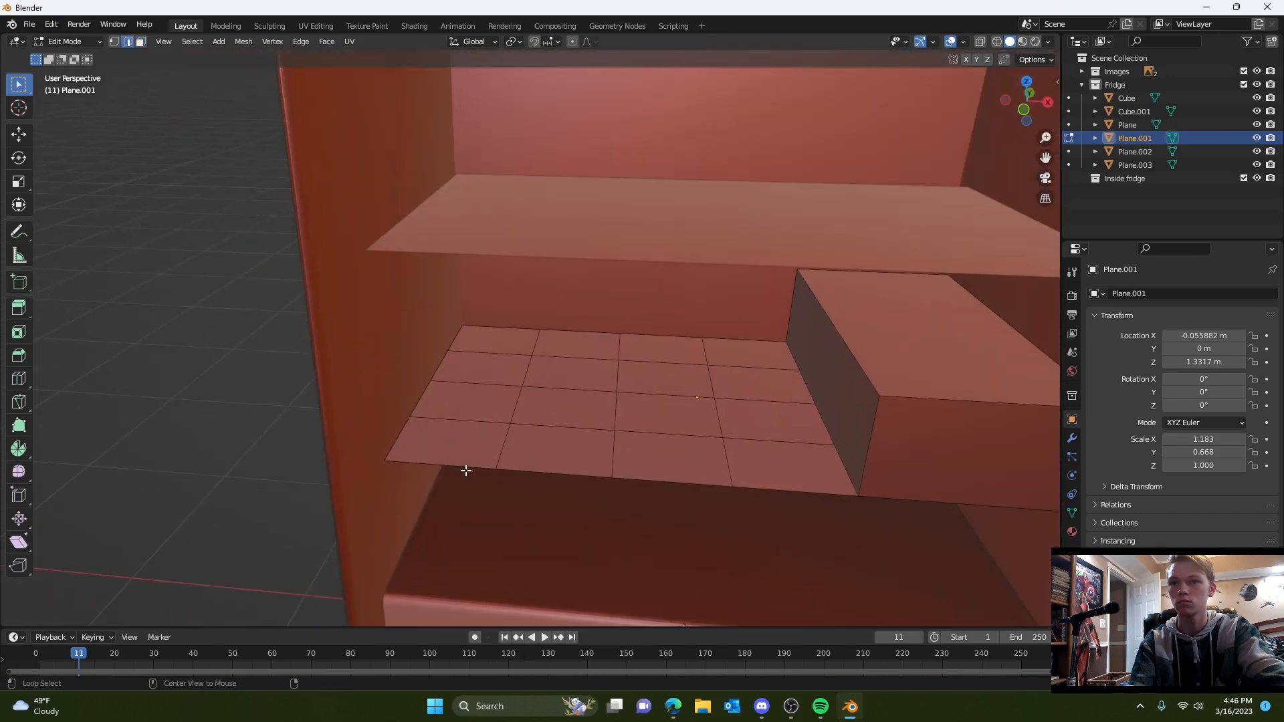
- Revert the subdivision of the flat left section and select it as a single face
alt+click(466, 471)
scroll(534, 478, down, 1)
shift+middle_drag(889, 493, 768, 433)
click(755, 410)
click(632, 402)
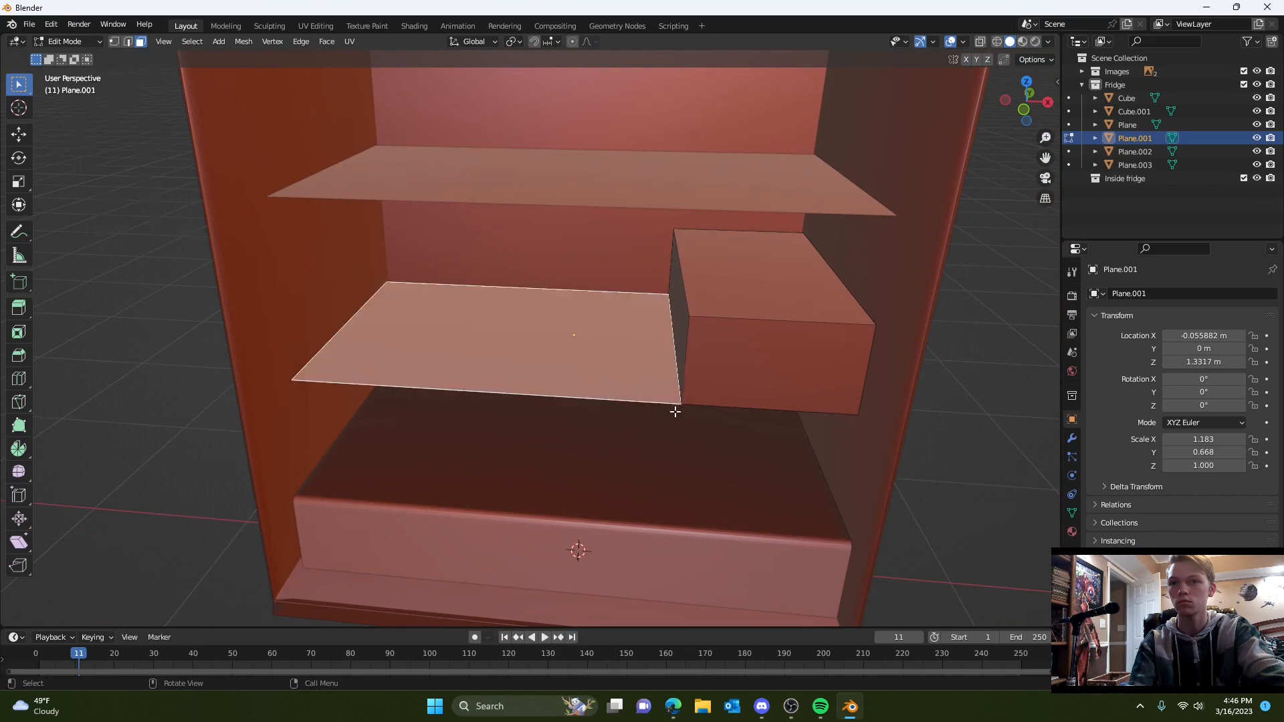
- Select edges around the lowest shelf's flat section in edge mode and check the available edge operations
key(2)
middle_drag(675, 411, 666, 433)
right_click(664, 472)
scroll(533, 412, up, 3)
middle_drag(533, 412, 496, 375)
shift+click(453, 421)
right_click(499, 439)
scroll(535, 438, down, 3)
alt+click(496, 375)
scroll(667, 445, down, 5)
middle_drag(642, 401, 573, 450)
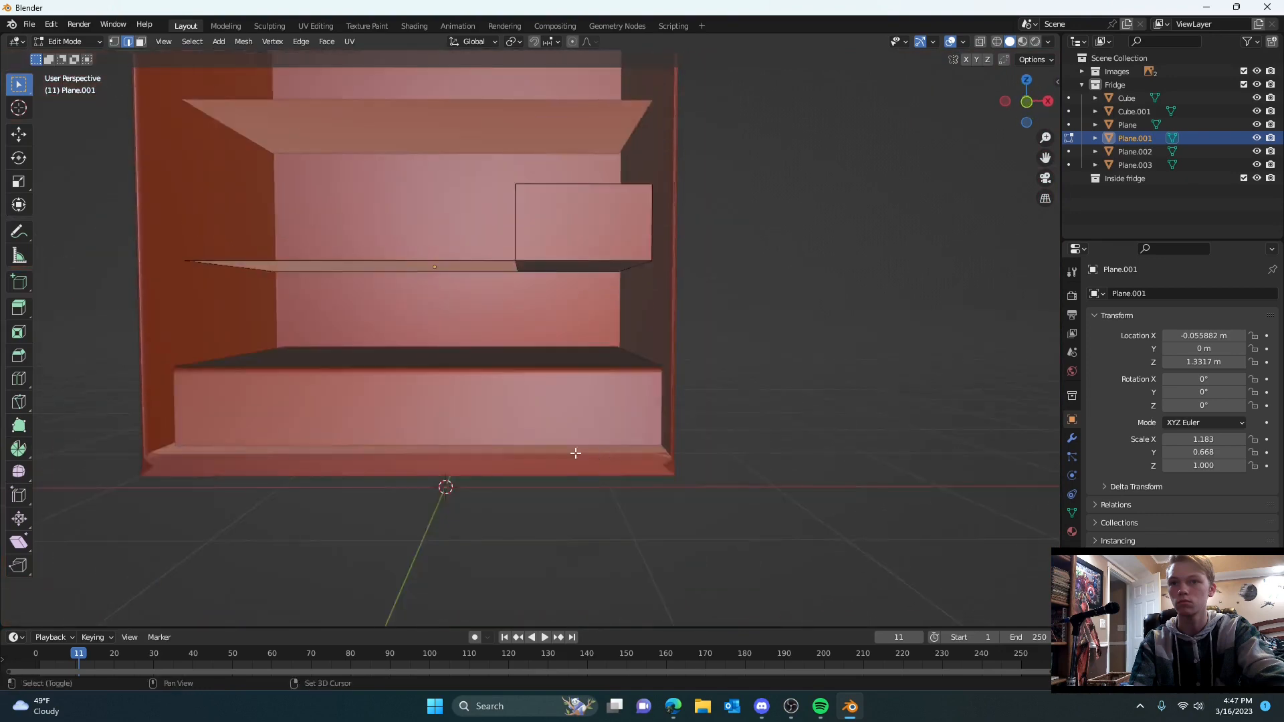
- Select the front, left and back edges of the lowest shelf's flat section and return to Object Mode
scroll(702, 481, up, 4)
click(731, 482)
shift+middle_drag(573, 401, 689, 421)
shift+click(659, 539)
click(820, 706)
click(918, 112)
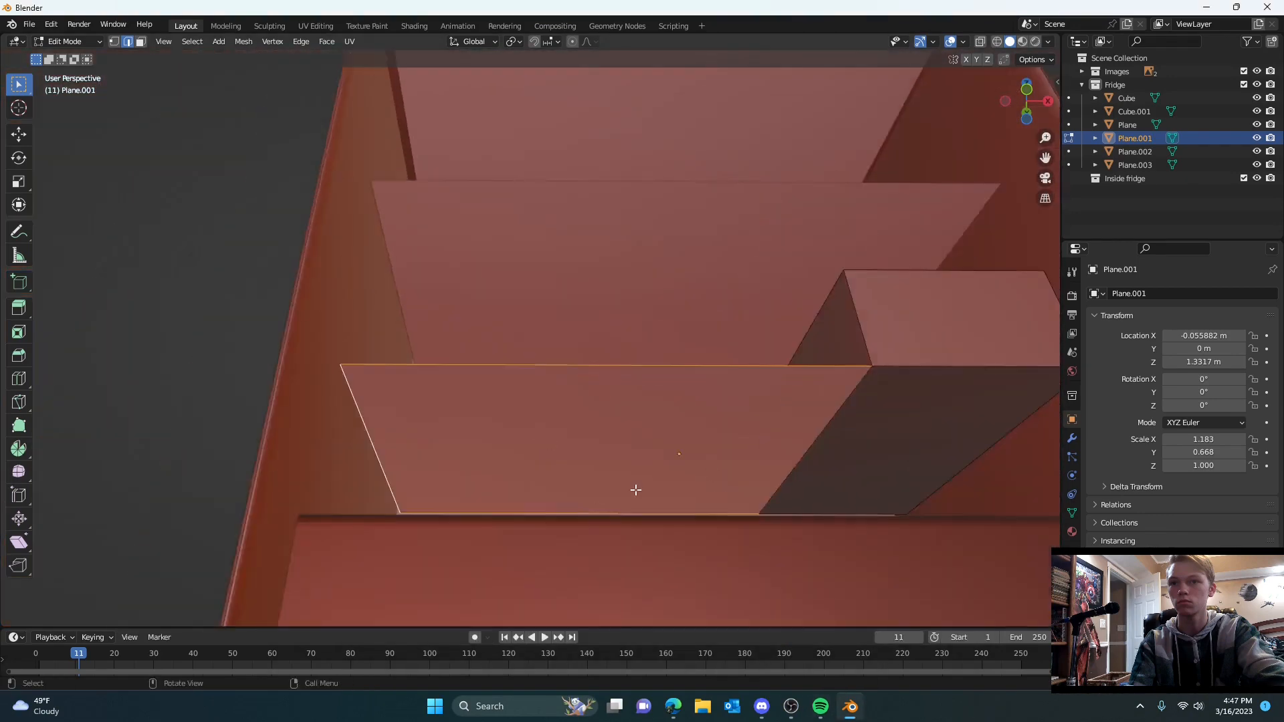
middle_drag(636, 490, 550, 516)
scroll(550, 515, down, 2)
key(Tab)
middle_drag(436, 532, 450, 519)
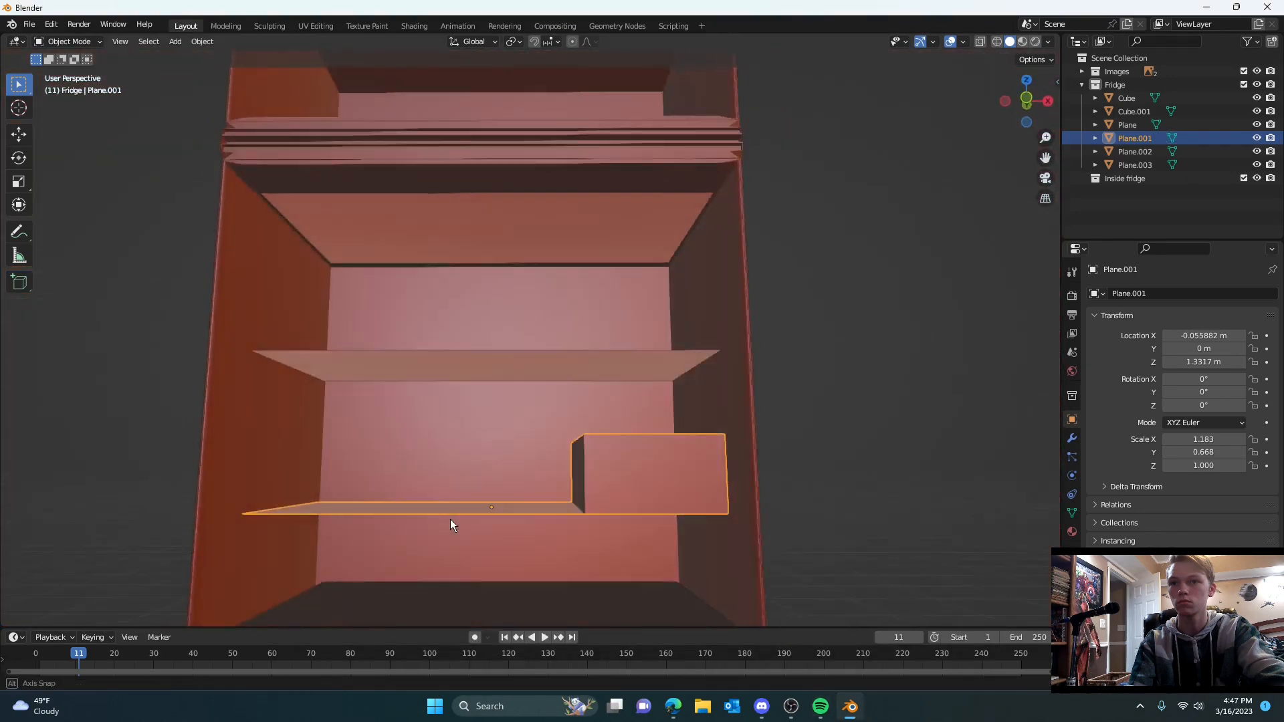
- Try to extrude from the flat section of the lowest shelf in Edit Mode, and undo the extrusion
scroll(506, 520, up, 3)
key(Tab)
middle_drag(536, 455, 541, 444)
click(559, 511)
key(e)
scroll(593, 501, down, 4)
middle_drag(573, 539, 629, 534)
key(ctrl+z)
scroll(573, 395, up, 4)
scroll(582, 415, down, 3)
scroll(592, 401, up, 3)
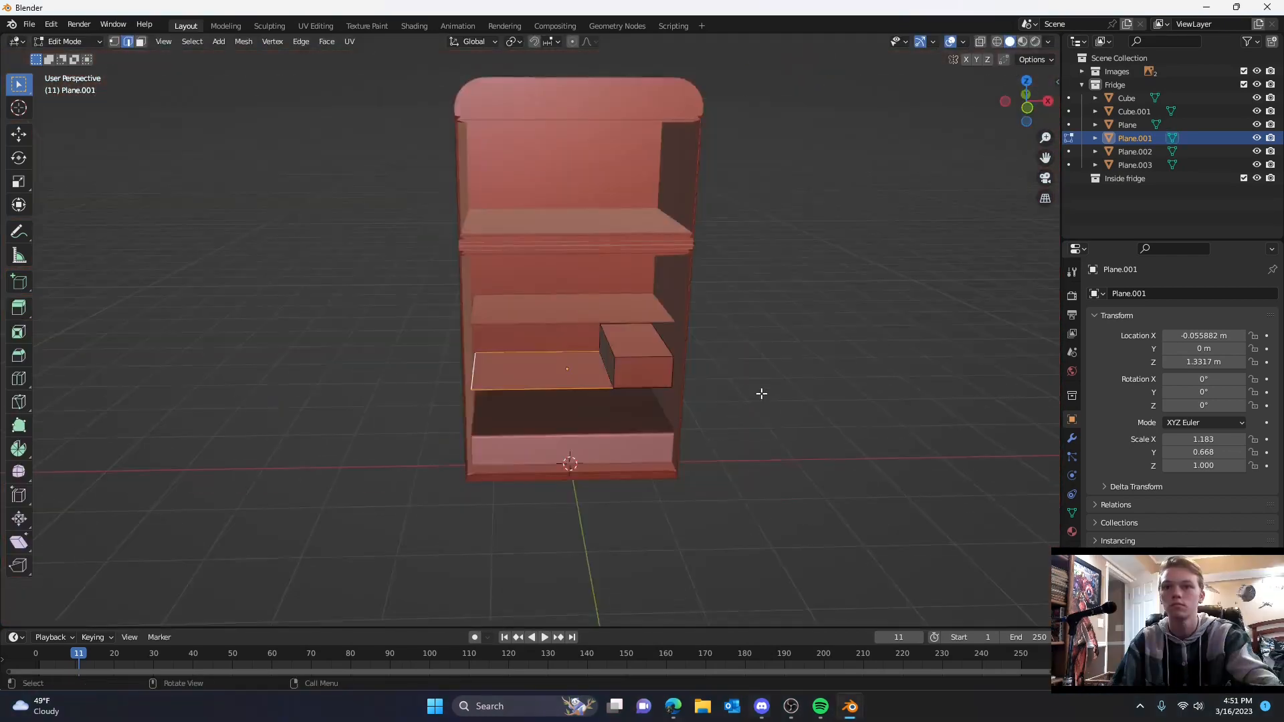
- Add a Solidify modifier to the lower shelf and to the shelf above it to give both thickness
scroll(760, 393, up, 3)
click(1180, 293)
click(1010, 522)
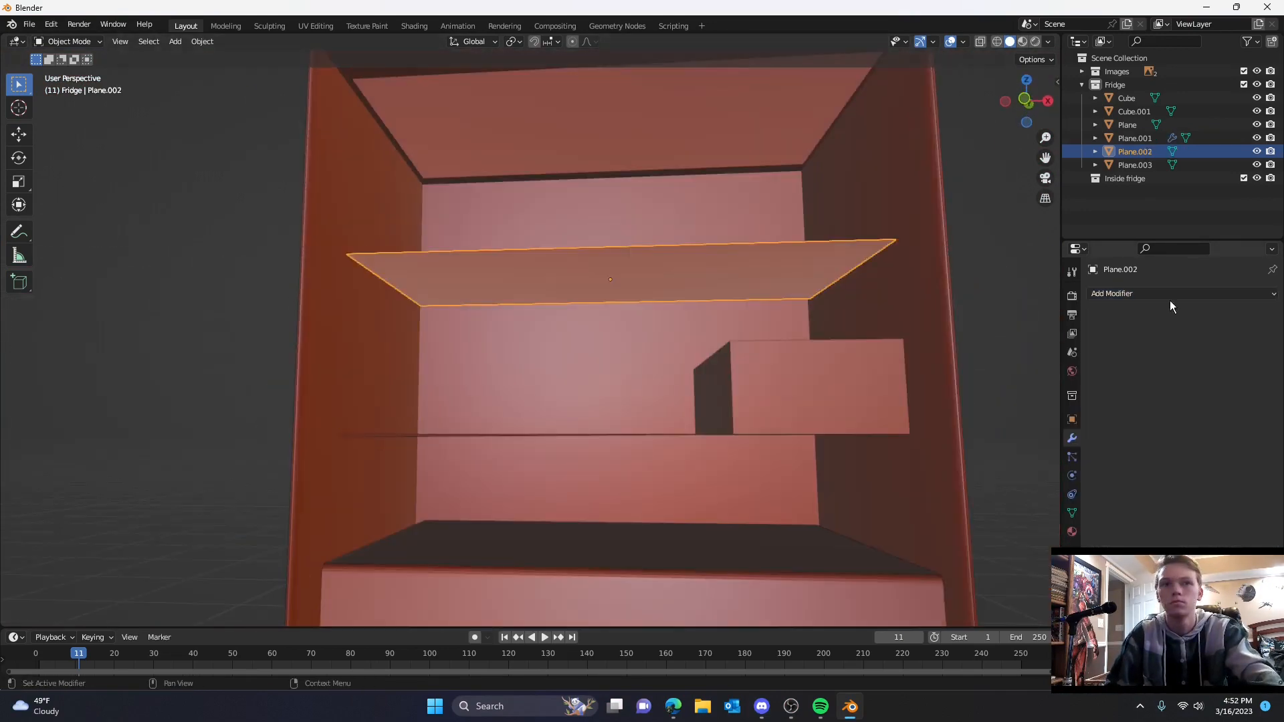
click(1169, 300)
click(1010, 522)
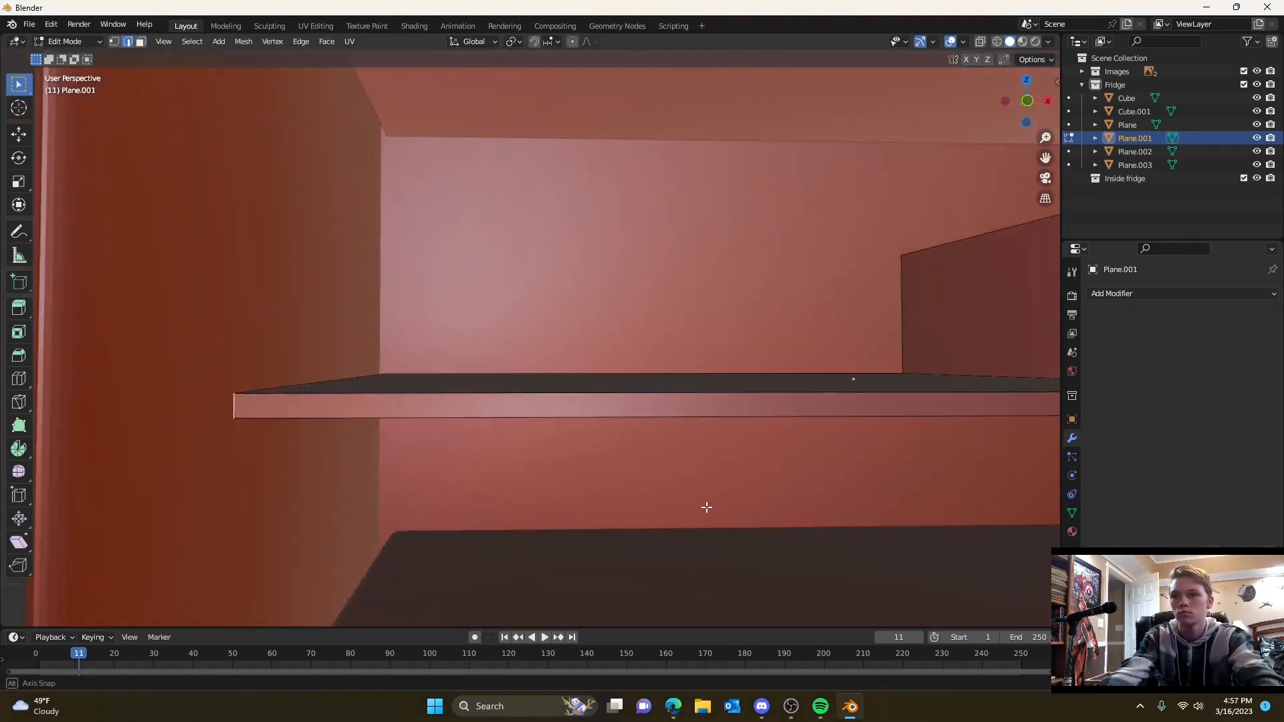
- Leave Edit Mode and move the lower shelf along the Z axis inside the lower compartment
middle_drag(707, 507, 695, 415)
key(Tab)
click(696, 340)
middle_drag(696, 339, 767, 430)
click(727, 466)
key(g)
key(z)
click(780, 576)
scroll(781, 573, down, 4)
click(789, 567)
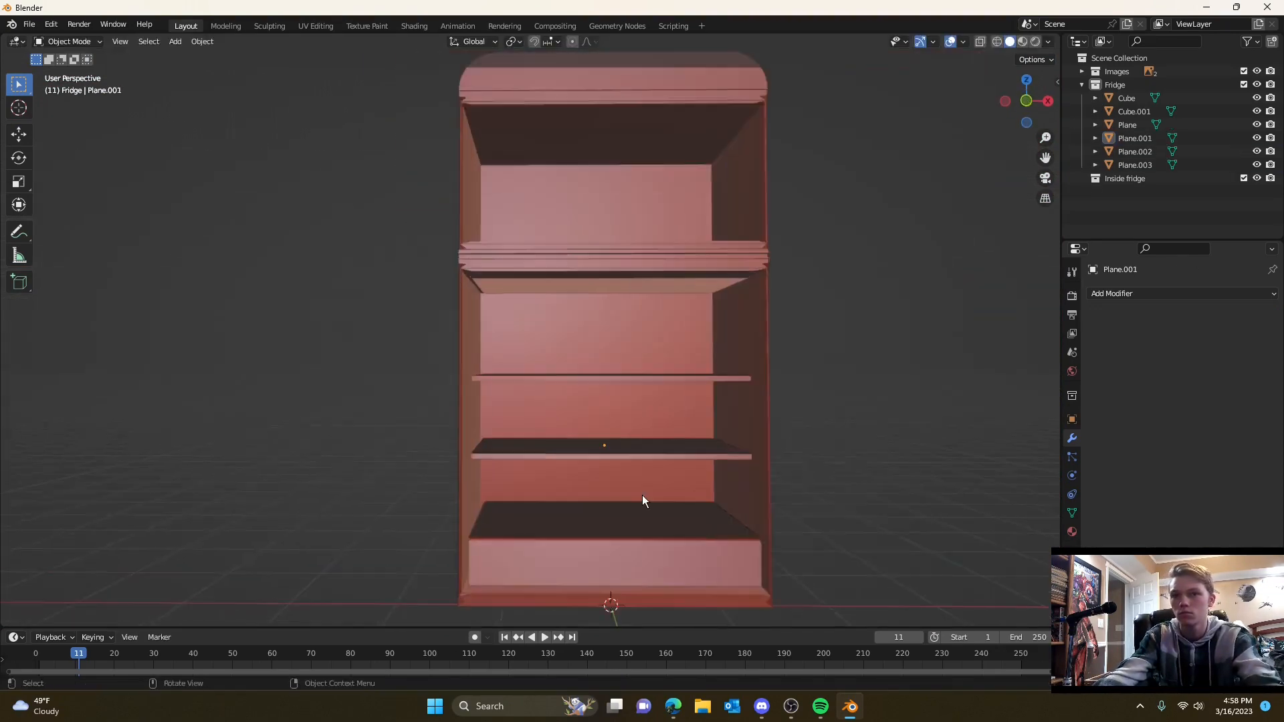
- Divide the lower shelf into 14 front-to-back strips with evenly spaced loop cuts in Edit Mode
scroll(642, 495, up, 2)
shift+middle_drag(641, 495, 643, 395)
middle_drag(643, 394, 644, 367)
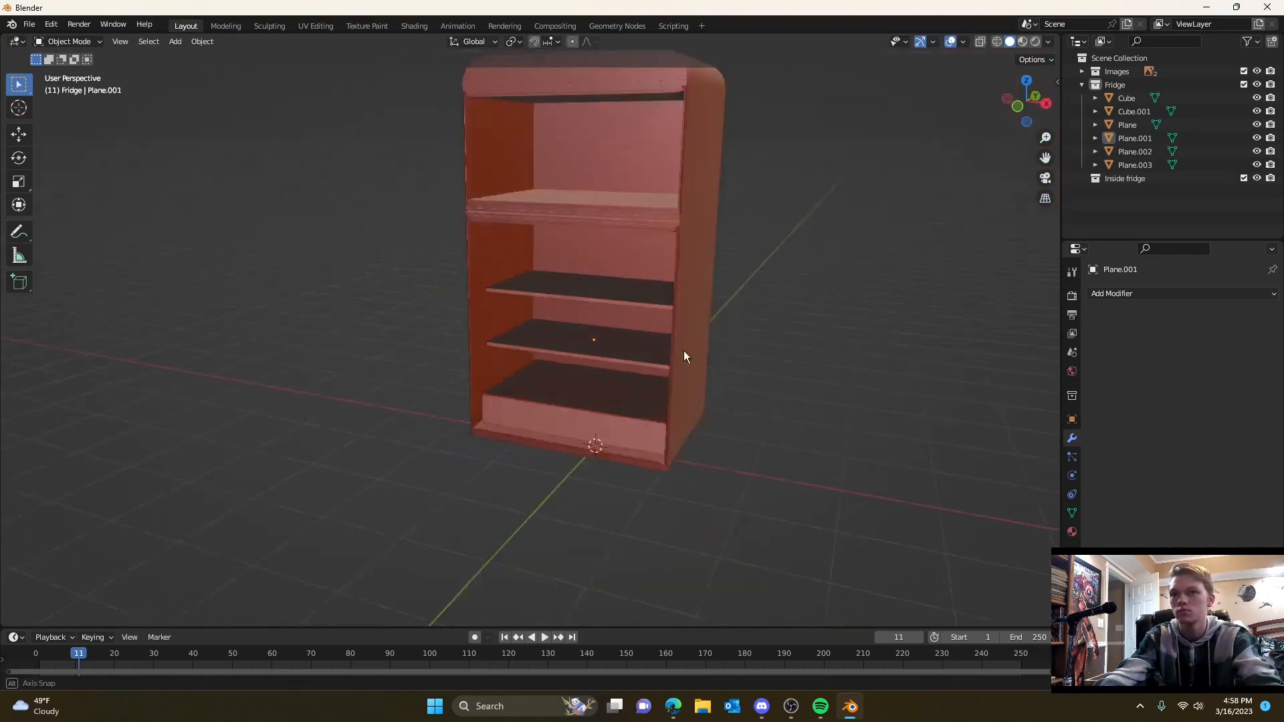
scroll(684, 350, up, 4)
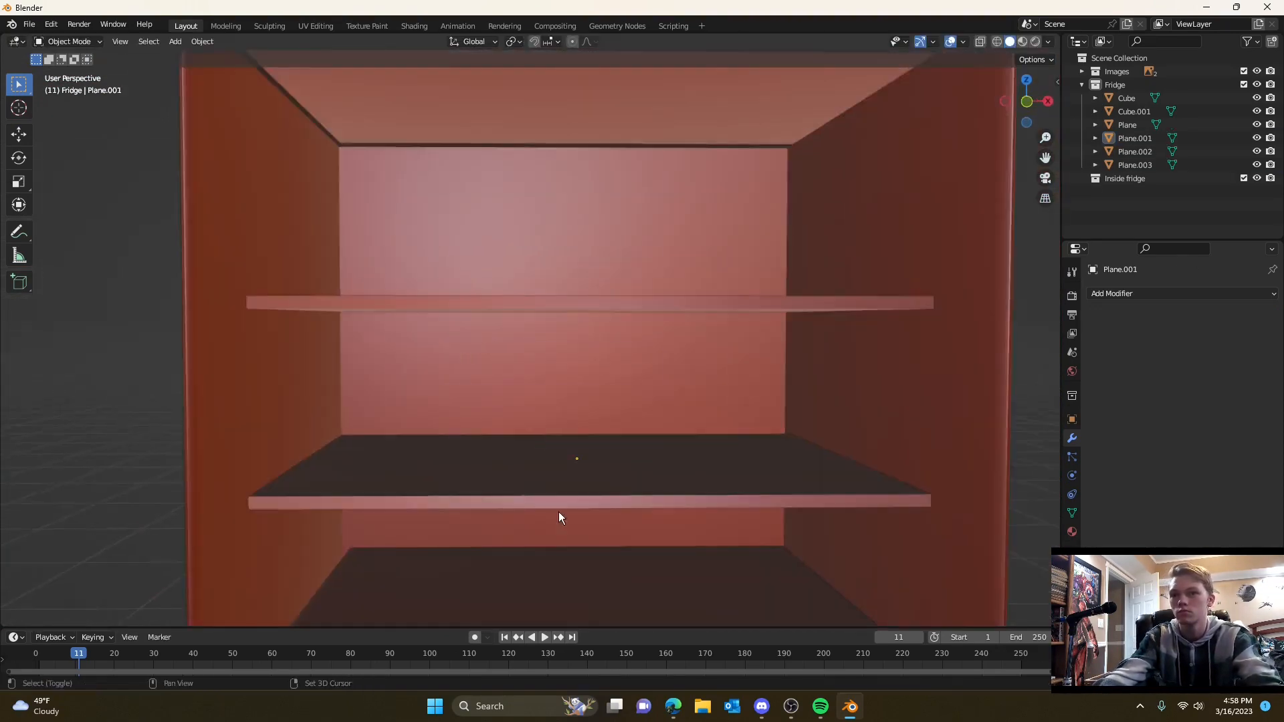
scroll(558, 511, down, 1)
scroll(709, 480, down, 3)
middle_drag(728, 455, 633, 350)
scroll(540, 331, up, 4)
click(632, 350)
key(Tab)
click(754, 393)
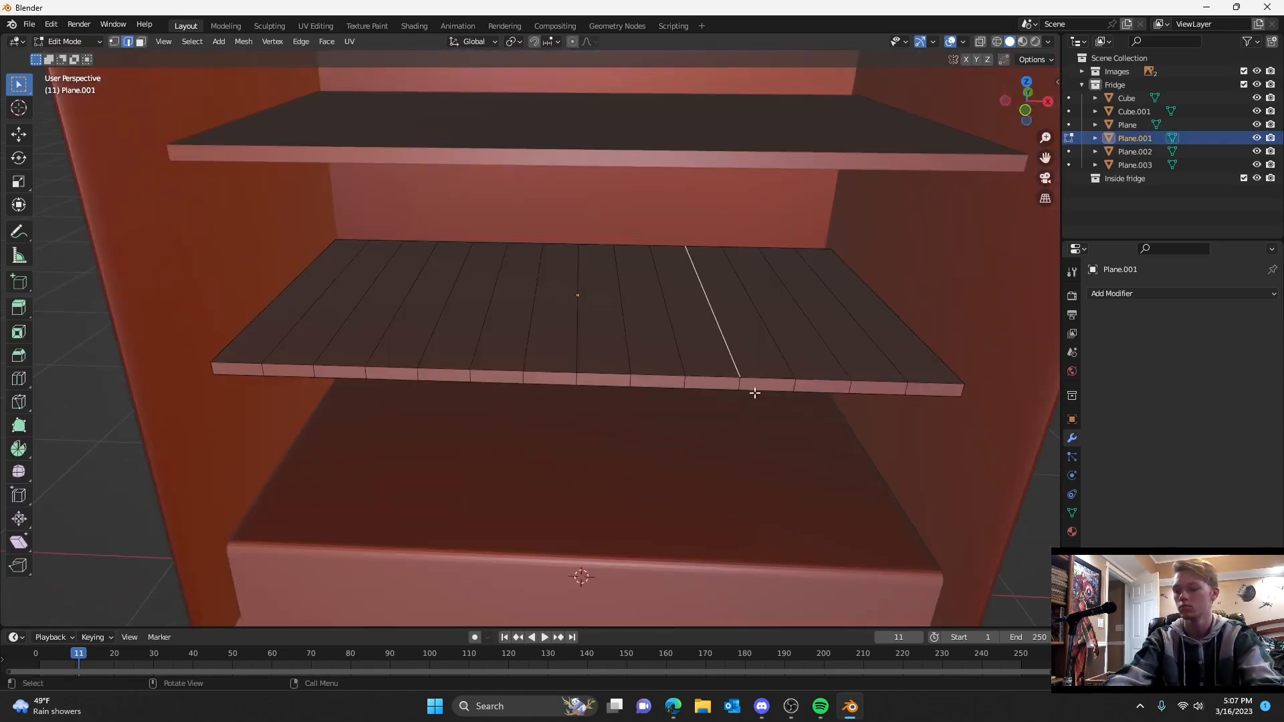
- Try extruding the four right-hand strips of the lower shelf upward into a drawer block, and undo the extrusion
middle_drag(936, 356, 922, 340)
key(e)
click(880, 295)
middle_drag(725, 476, 708, 447)
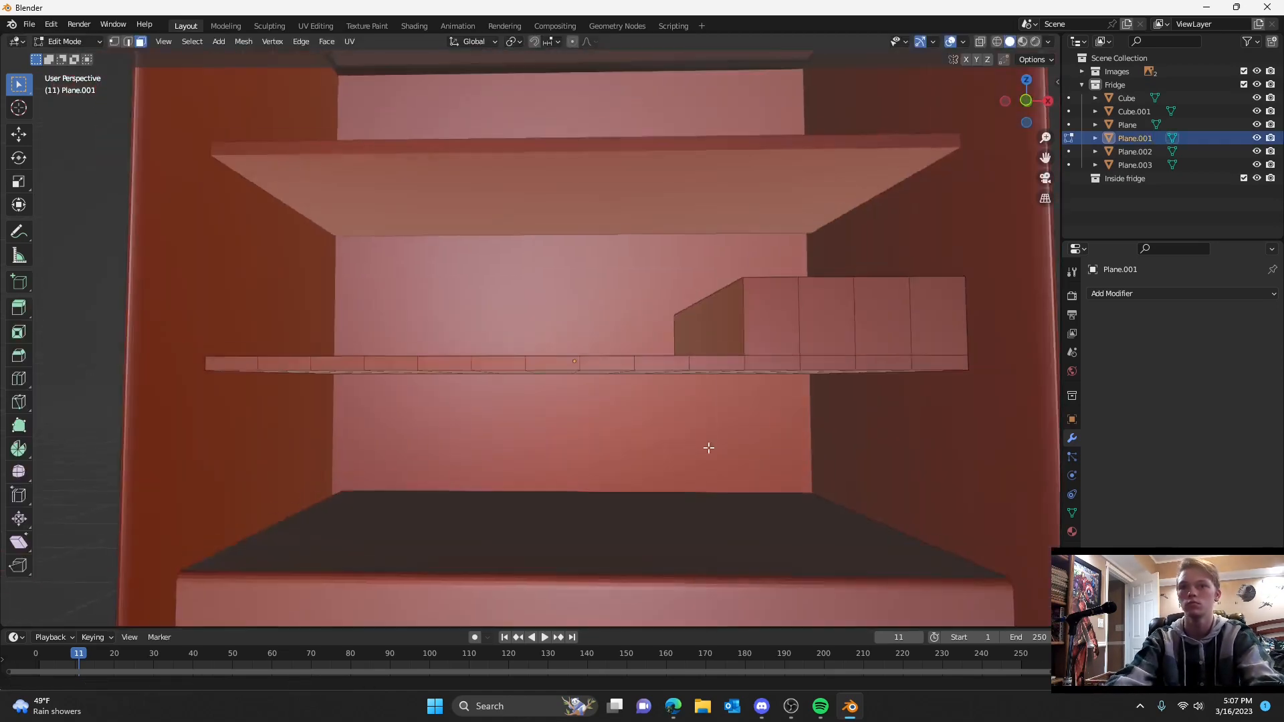
key(ctrl+z)
- Extrude the lower shelf's four right-hand strips upward into a drawer block and return to Object Mode
key(e)
click(869, 361)
scroll(938, 435, down, 4)
middle_drag(937, 435, 746, 292)
key(Tab)
- Open the fridge body in Edit Mode and check the drawer layout in the browser's fridge interior photo
scroll(658, 388, up, 3)
click(657, 387)
shift+middle_drag(700, 545, 720, 303)
scroll(658, 388, down, 3)
scroll(682, 441, up, 2)
key(Tab)
scroll(682, 441, down, 5)
click(673, 706)
click(276, 10)
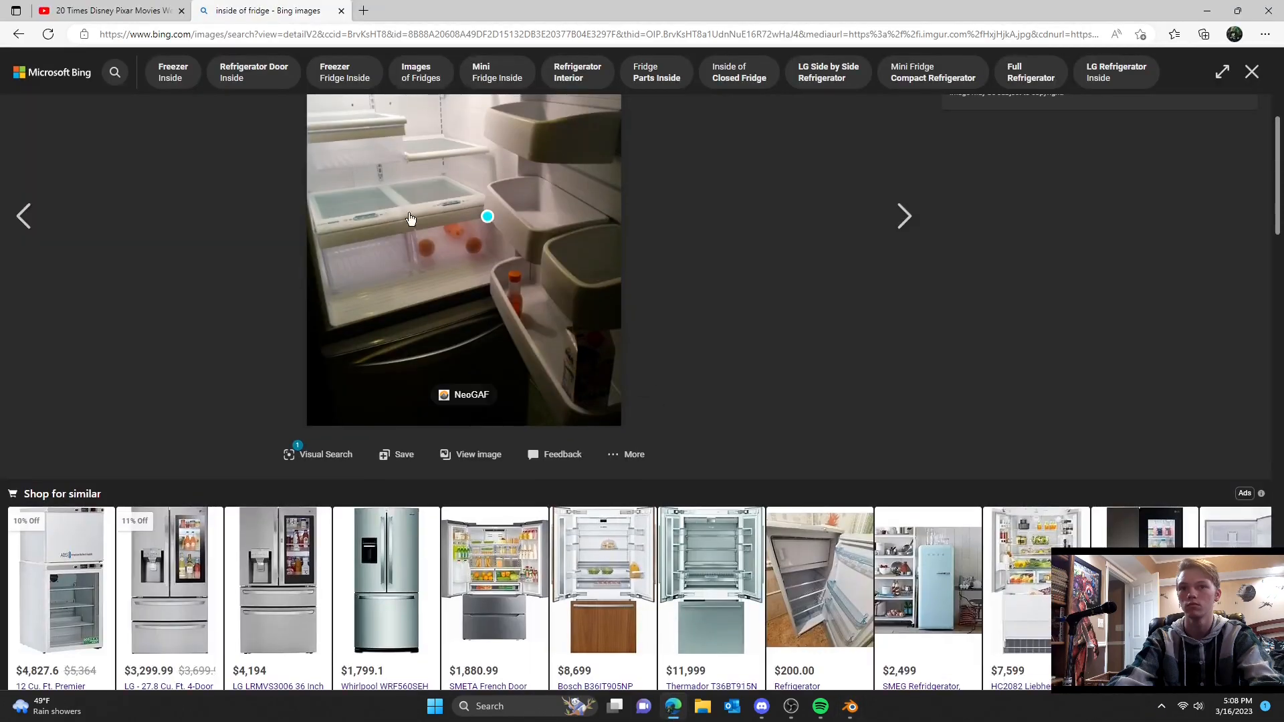
click(1207, 10)
- Add several evenly spaced horizontal loop cuts around the lower compartment's inner walls, replacing the first attempt
scroll(777, 401, up, 2)
click(692, 374)
middle_drag(825, 302, 682, 381)
key(ctrl+r)
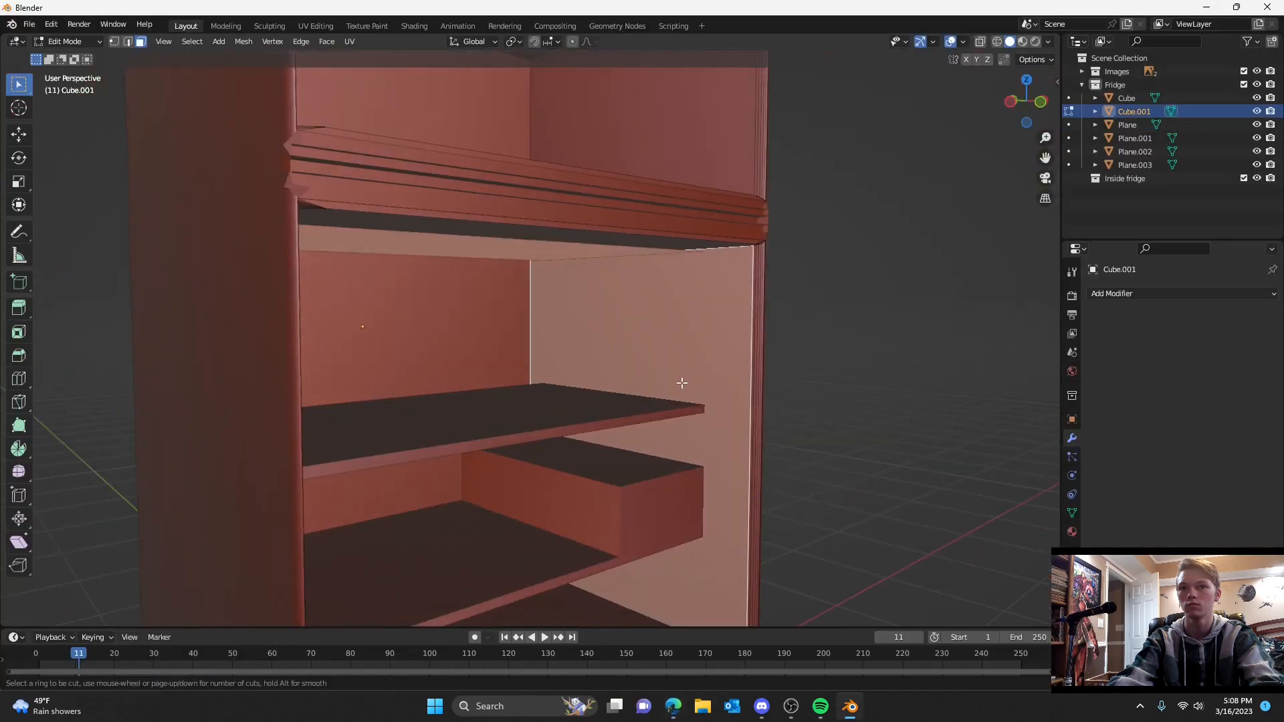
click(685, 384)
click(754, 448)
key(ctrl+z)
click(738, 451)
click(739, 451)
scroll(738, 450, down, 4)
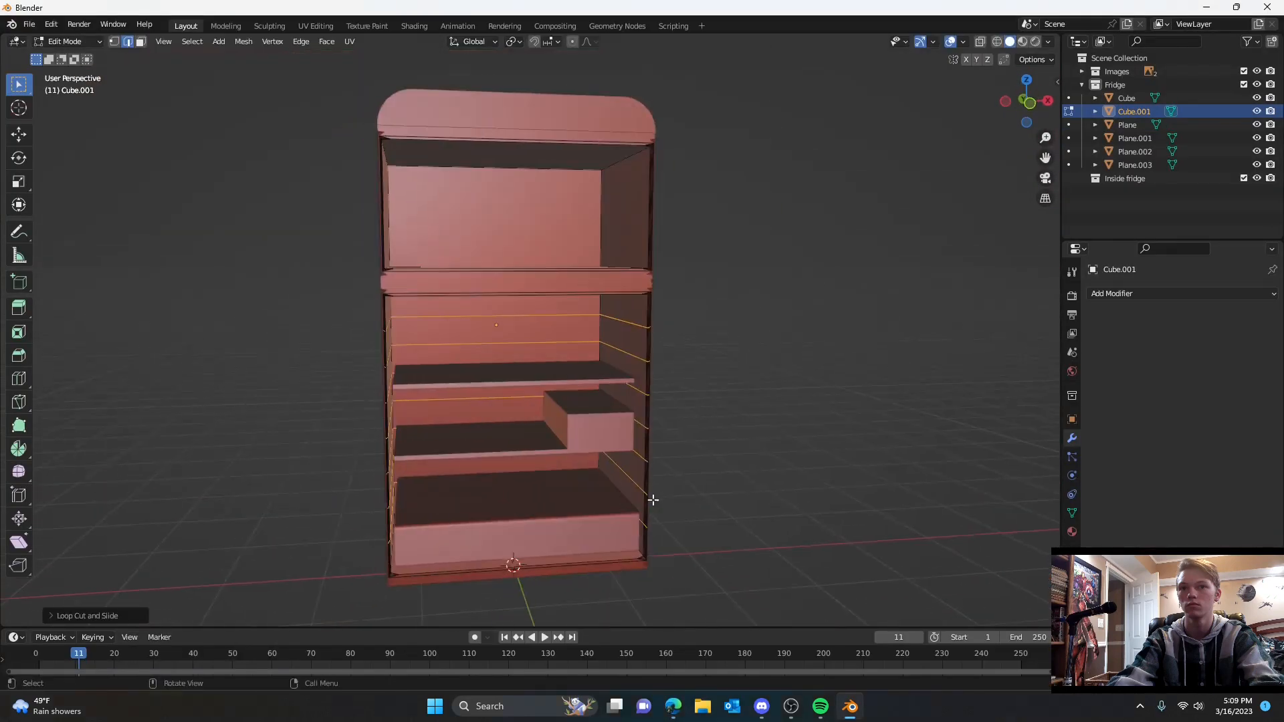
- Add six evenly spaced horizontal loop cuts around the inner walls of the upper compartment
shift+middle_drag(653, 499, 668, 507)
scroll(668, 507, up, 6)
scroll(689, 523, down, 4)
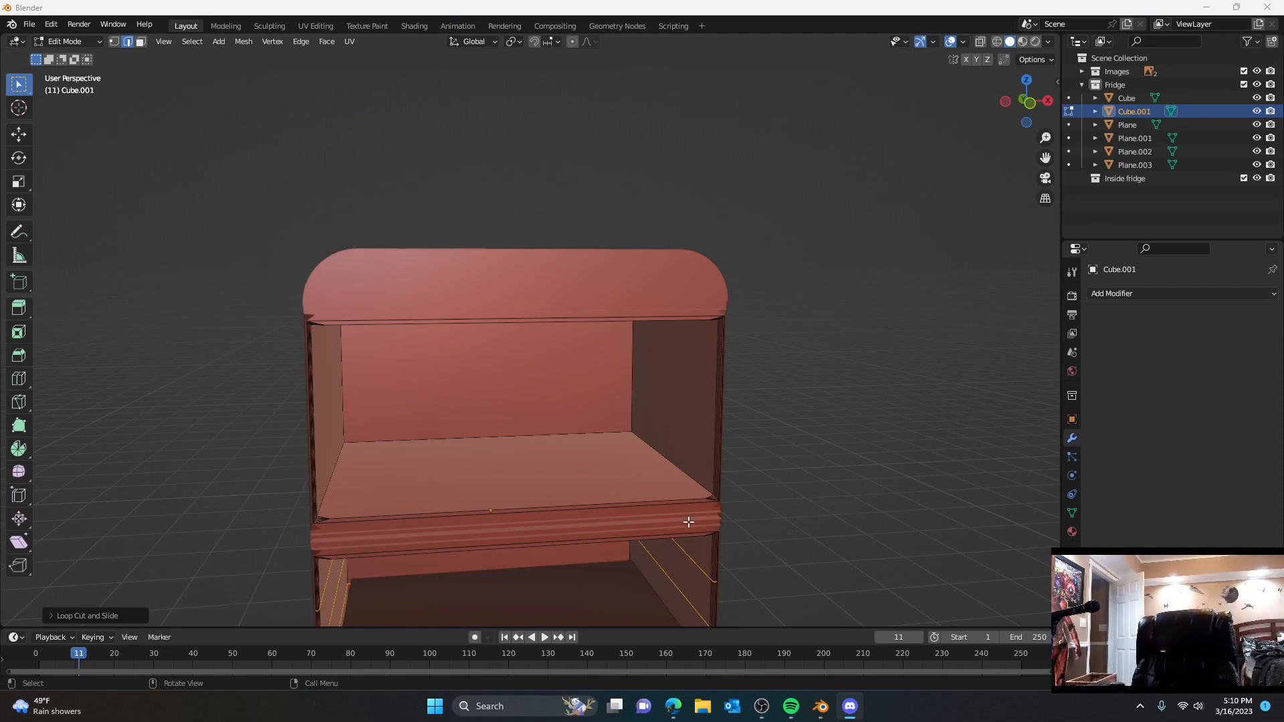
scroll(548, 385, up, 2)
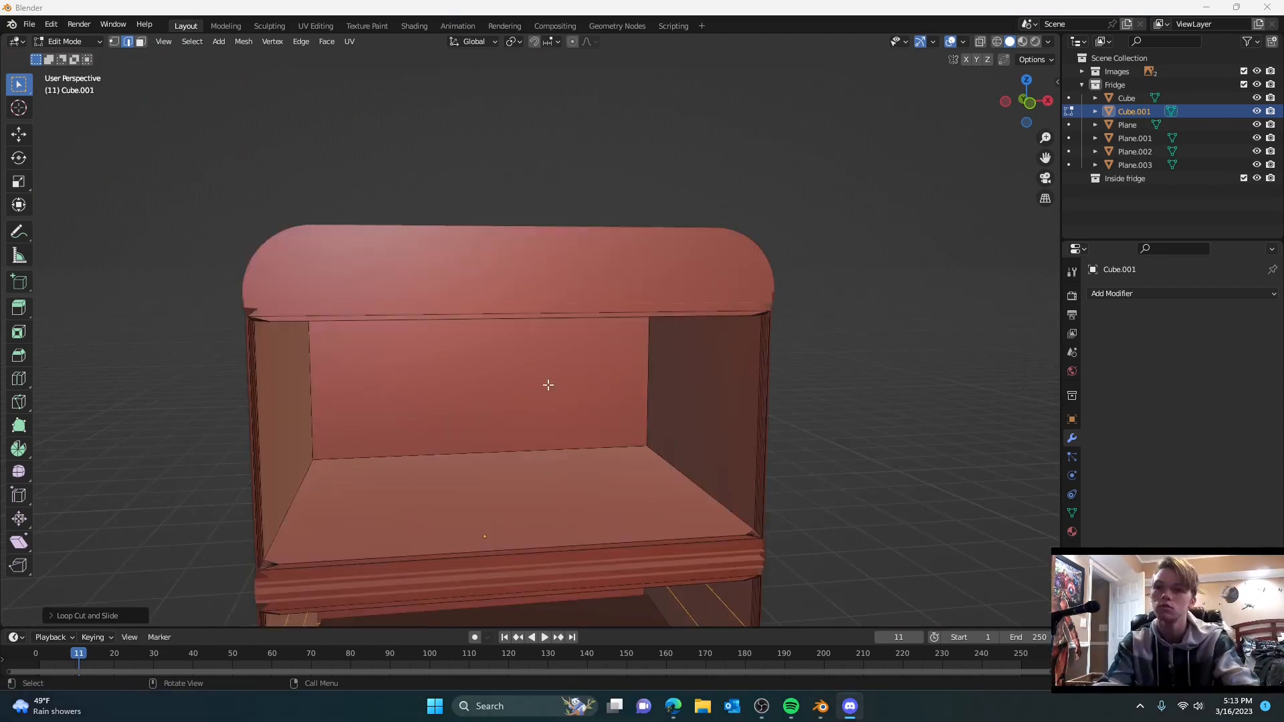
click(808, 413)
shift+middle_drag(542, 487, 557, 437)
click(661, 343)
click(661, 343)
click(570, 389)
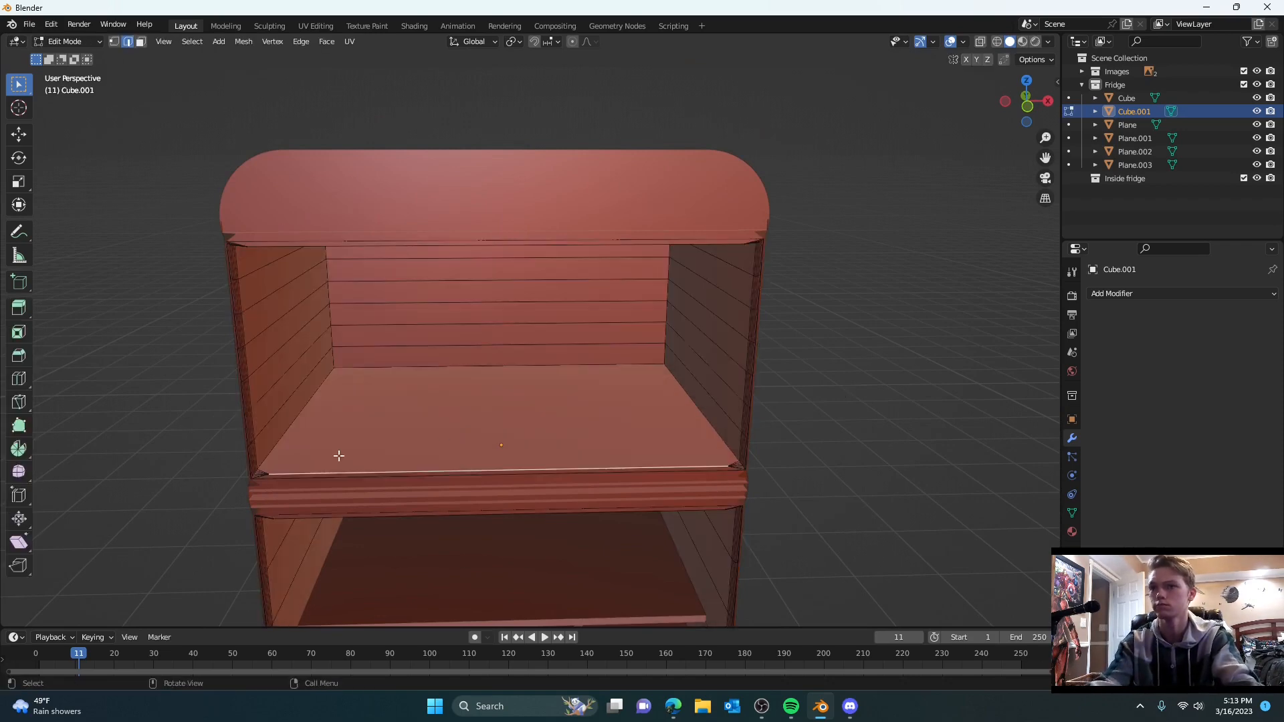
- Try to add loop cuts across the floor face of the upper compartment
scroll(338, 455, up, 1)
key(ctrl+r)
key(Escape)
key(3)
click(426, 451)
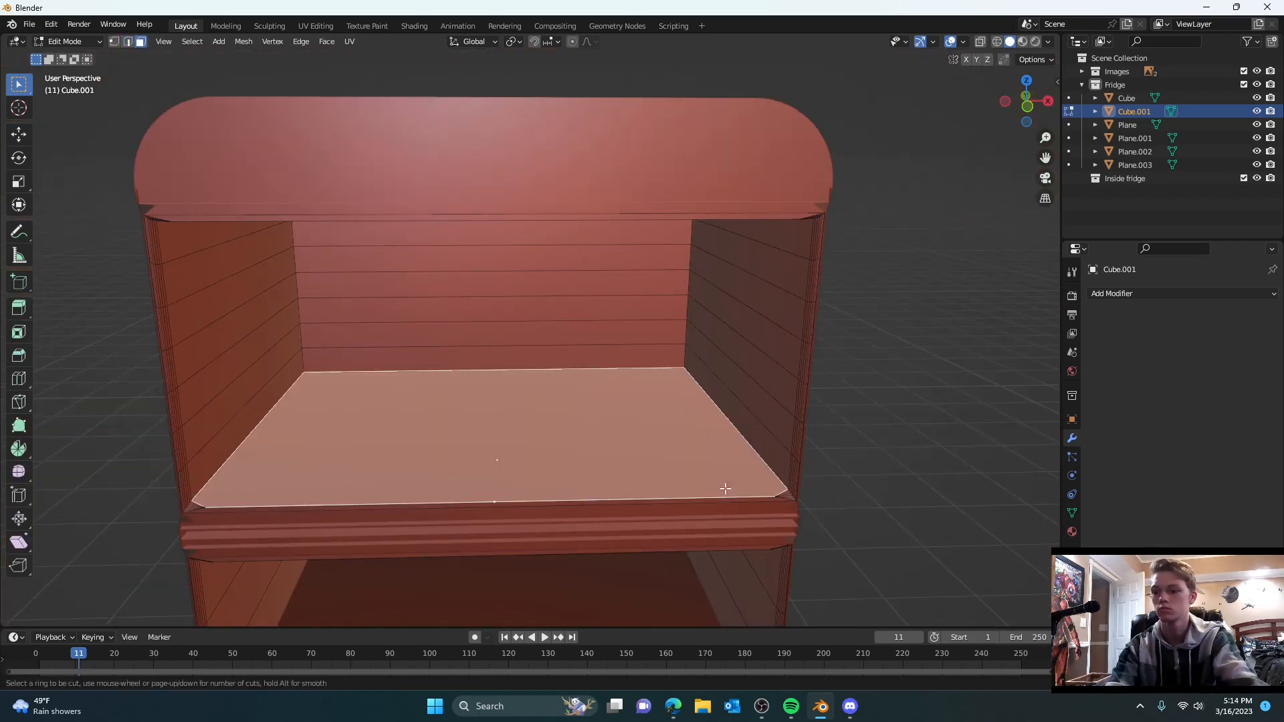
key(Escape)
- Return to Object Mode and examine the shelves and drawer block in the fridge from several angles
scroll(779, 398, down, 5)
middle_drag(780, 399, 509, 427)
scroll(608, 334, up, 3)
scroll(509, 427, up, 3)
click(510, 427)
key(Tab)
click(509, 426)
scroll(524, 379, down, 6)
middle_drag(524, 379, 802, 384)
middle_drag(658, 467, 662, 449)
scroll(512, 556, up, 1)
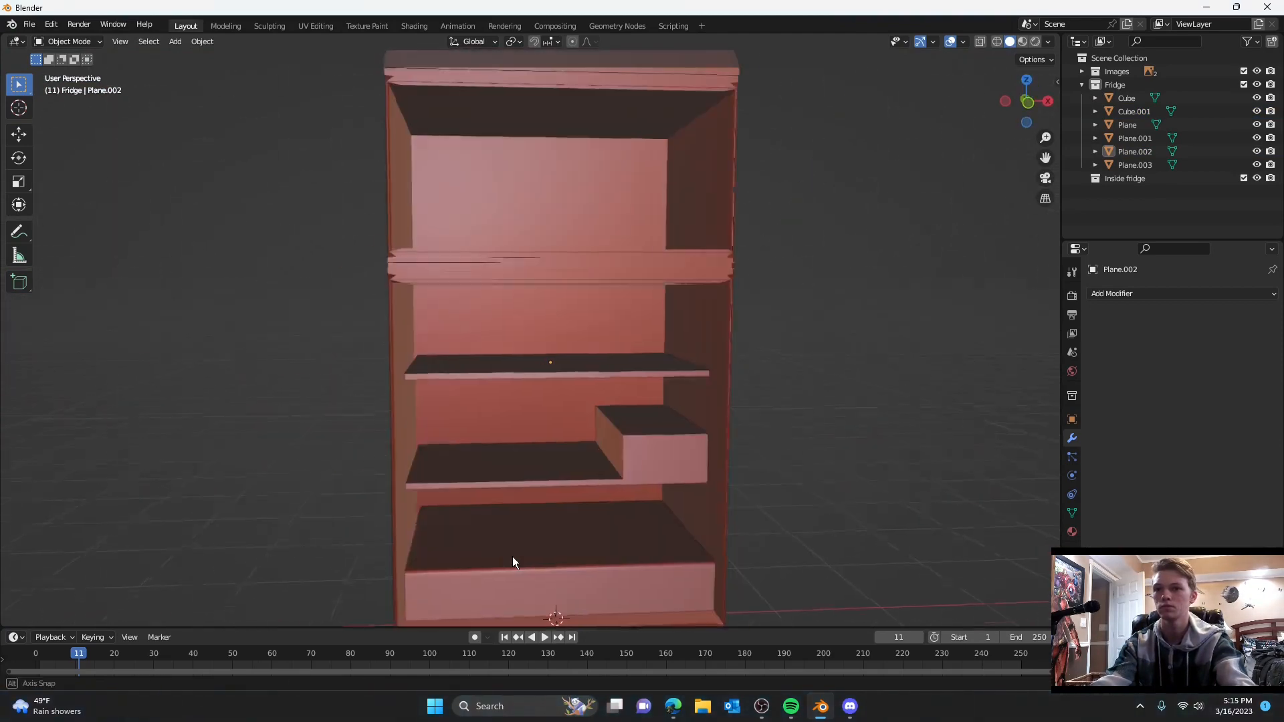
- Duplicate the upper compartment's back wall faces in Edit Mode and move the copy to the front opening as a door panel
click(572, 402)
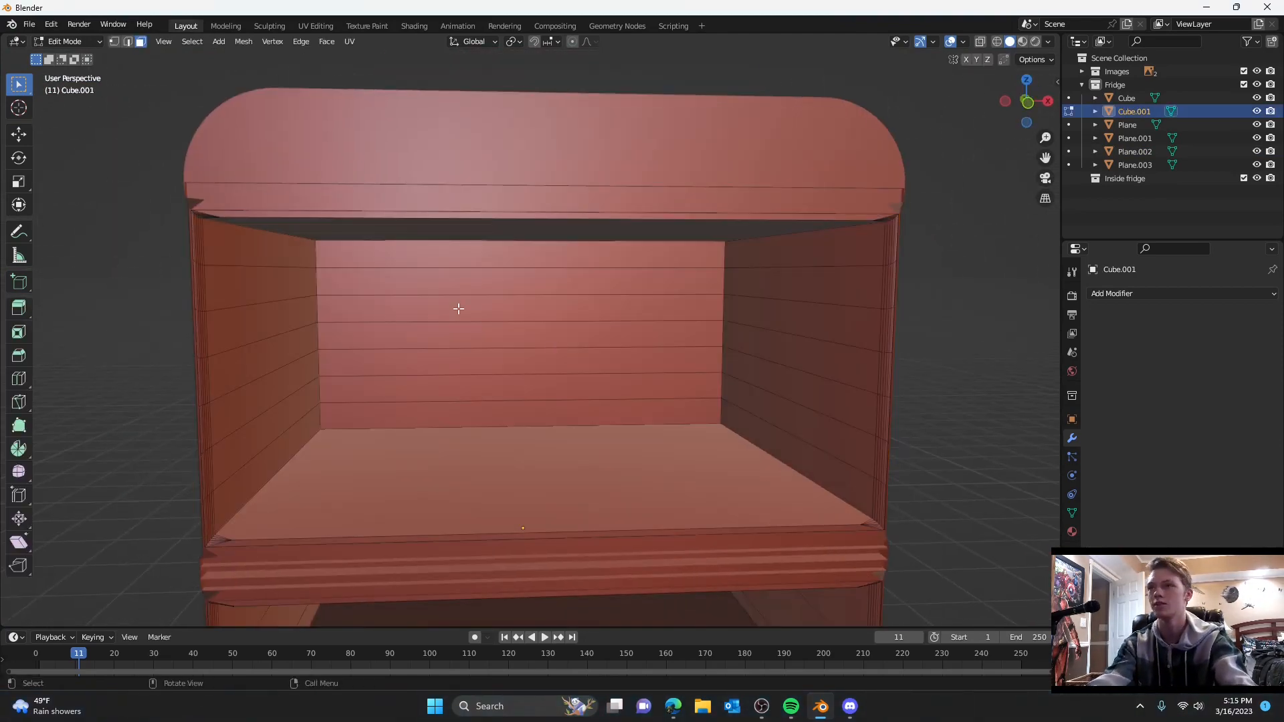
middle_drag(459, 308, 715, 417)
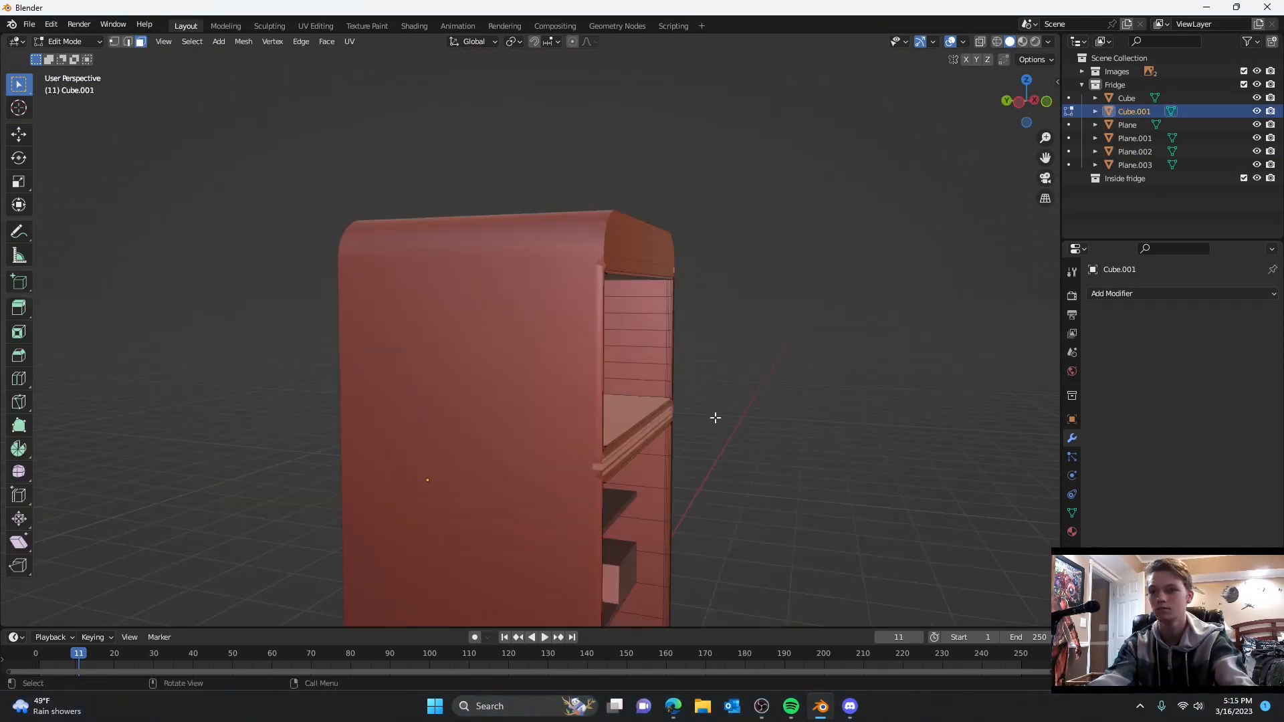
scroll(481, 430, up, 3)
middle_drag(16, 453, 533, 441)
scroll(482, 430, down, 3)
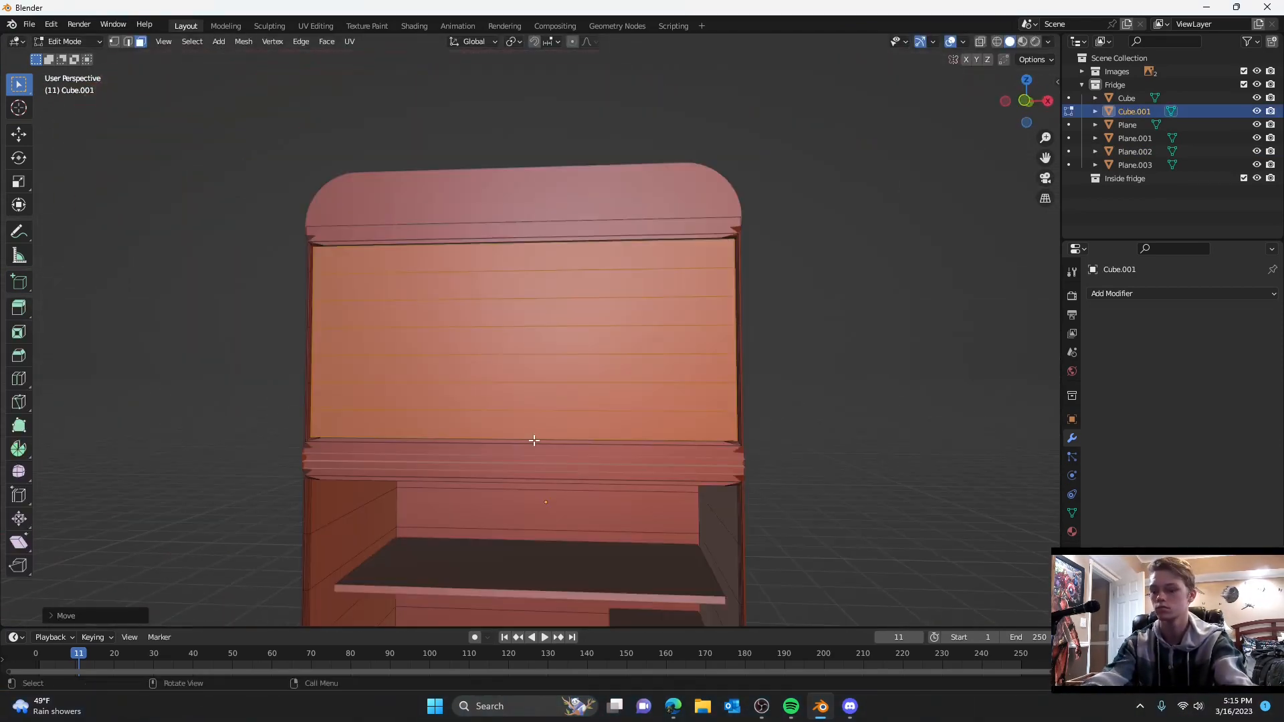
- Try rotating the door panel freehand about the Z axis, and undo the rotation
key(r)
key(z)
click(663, 331)
middle_drag(663, 331, 649, 438)
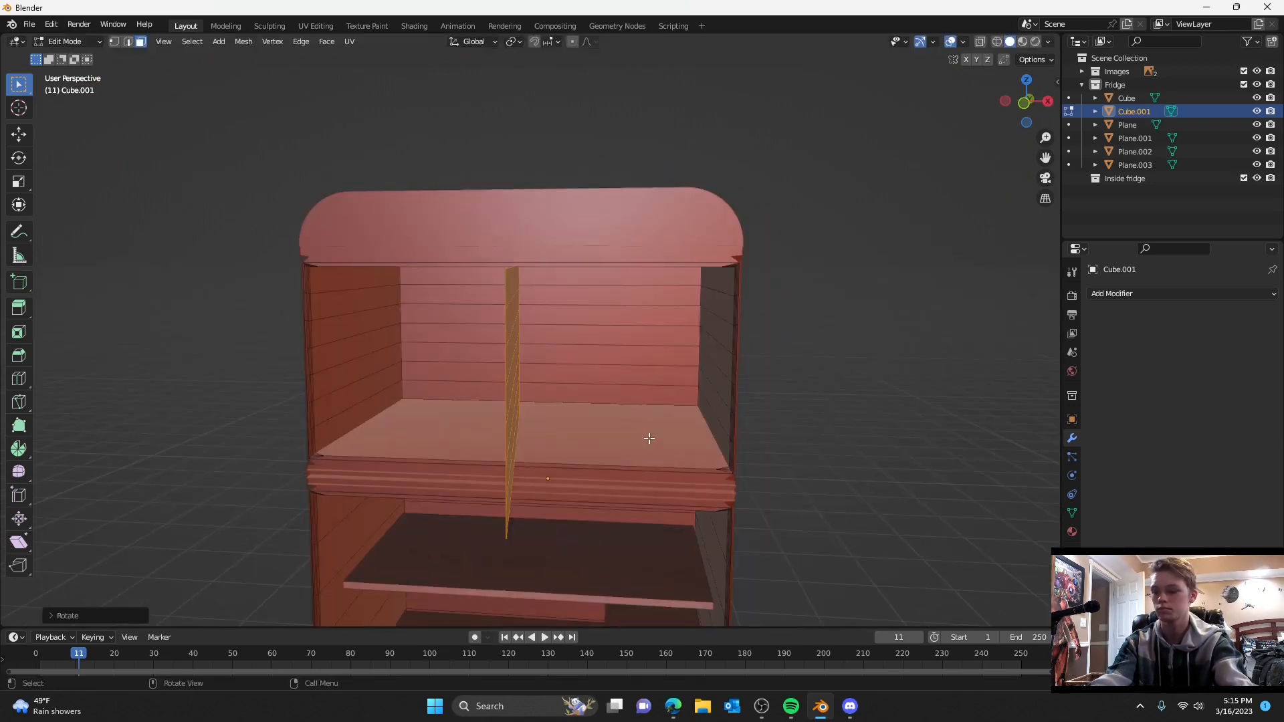
key(ctrl+z)
- Rotate the door panel 90° about the Z axis and move it about 1.1 m along X
middle_drag(901, 441, 804, 403)
text(rz90)
key(Return)
middle_drag(582, 438, 670, 461)
key(g)
key(x)
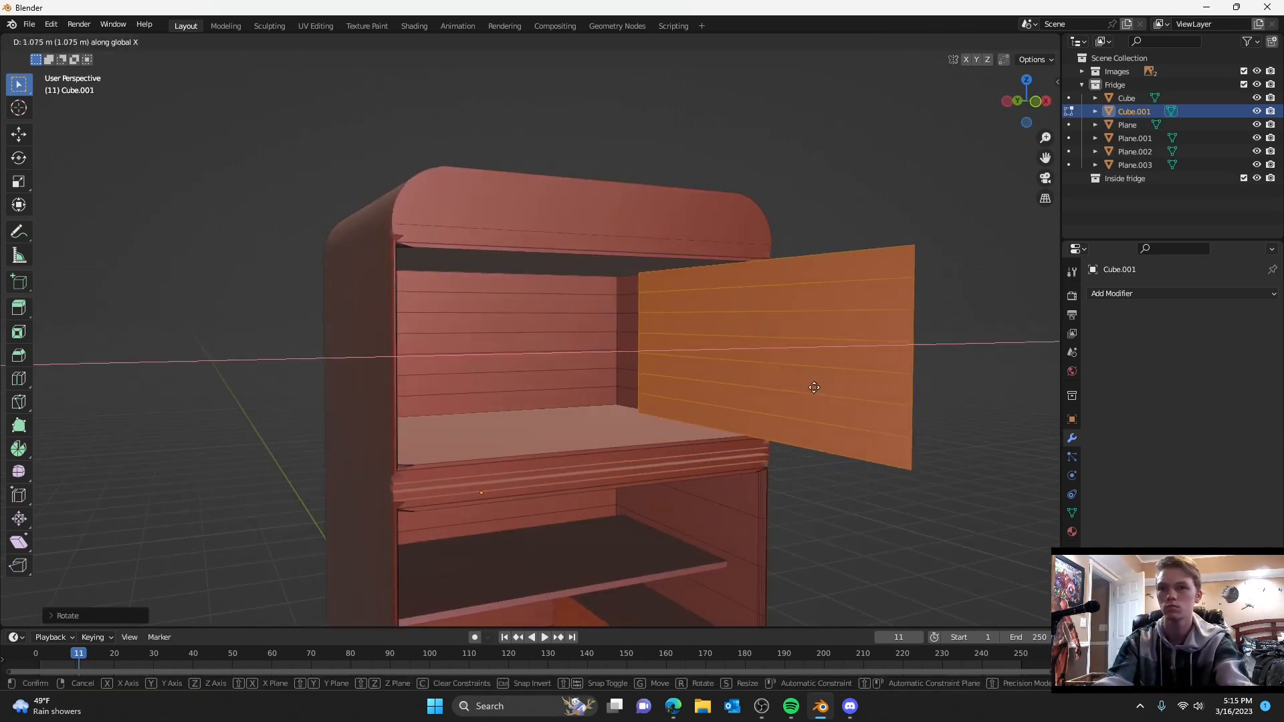
middle_drag(821, 391, 698, 422)
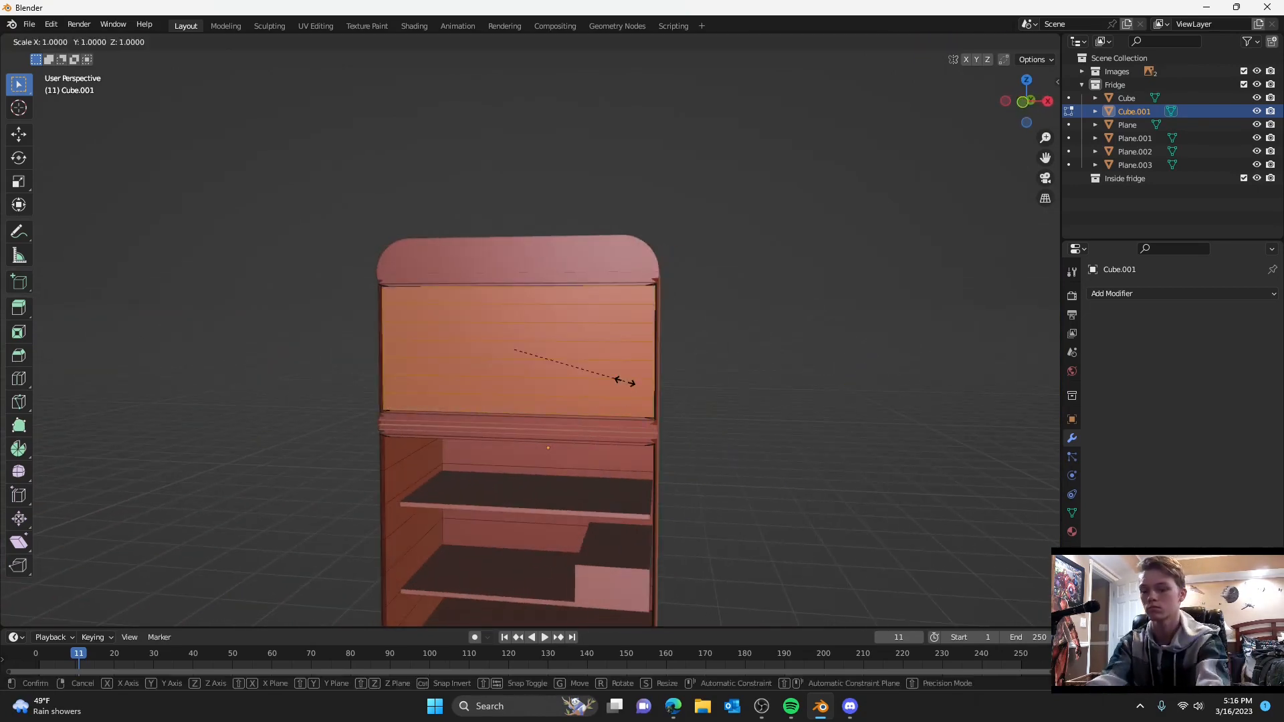
- Separate the door panel from the fridge body into its own object and select it
key(Tab)
click(594, 362)
middle_drag(628, 388, 765, 387)
key(Tab)
key(Tab)
key(r)
key(z)
right_click(548, 378)
key(g)
right_click(670, 452)
key(Tab)
- Try moving the door panel's geometry to its origin, and undo the change
click(194, 44)
click(361, 70)
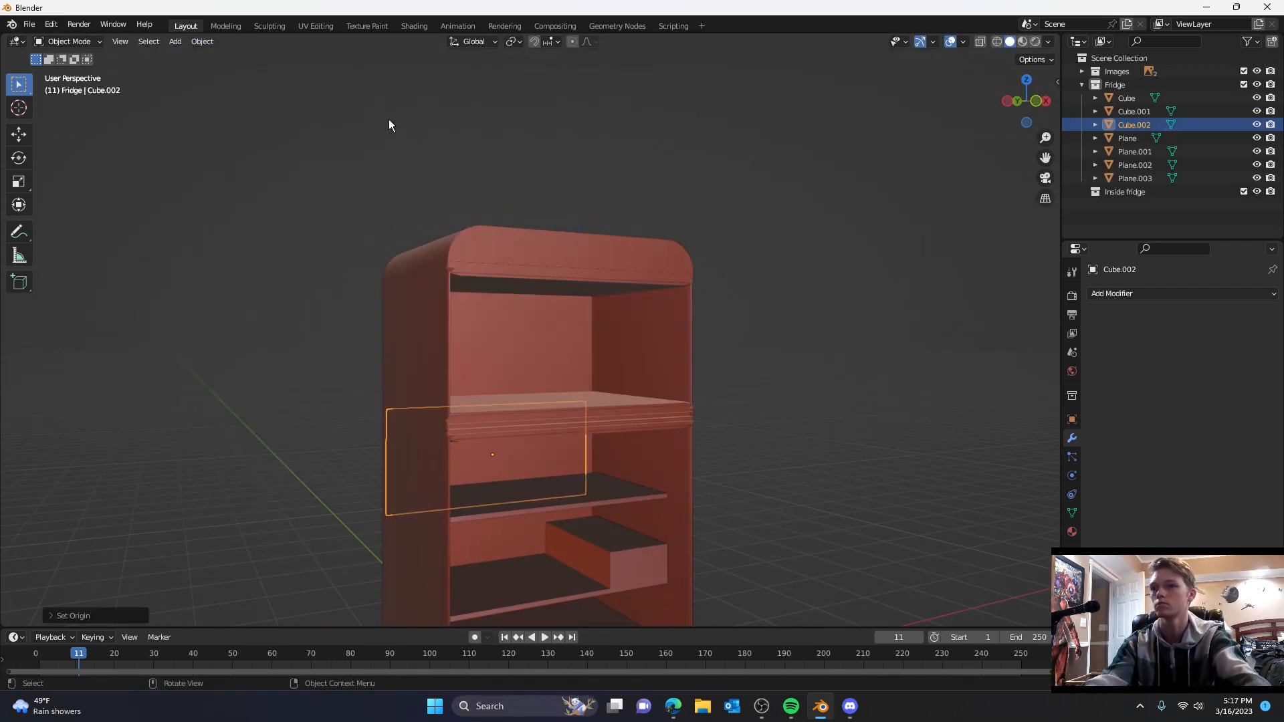
key(ctrl+z)
- Set the door panel's origin to its geometry
middle_drag(390, 123, 368, 110)
click(202, 42)
mouse_move(254, 70)
click(361, 84)
- Give the door panel thickness and move it out in front of the upper compartment
middle_drag(734, 329, 526, 432)
scroll(675, 345, up, 2)
click(557, 338)
middle_drag(557, 338, 548, 391)
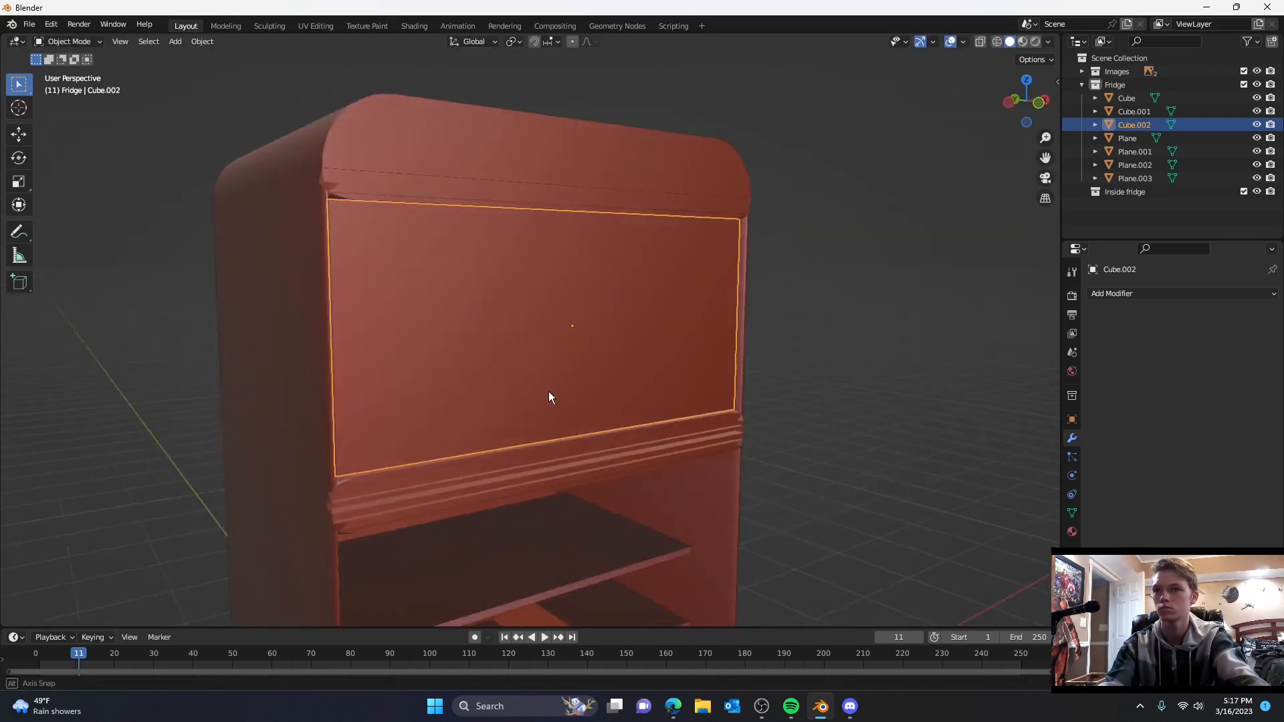
key(g)
click(689, 399)
middle_drag(688, 399, 944, 338)
scroll(450, 362, down, 4)
click(461, 361)
middle_drag(462, 361, 660, 399)
scroll(770, 433, up, 4)
- Bevel the vertical edges at both ends of the door panel in Edit Mode
key(Tab)
click(651, 457)
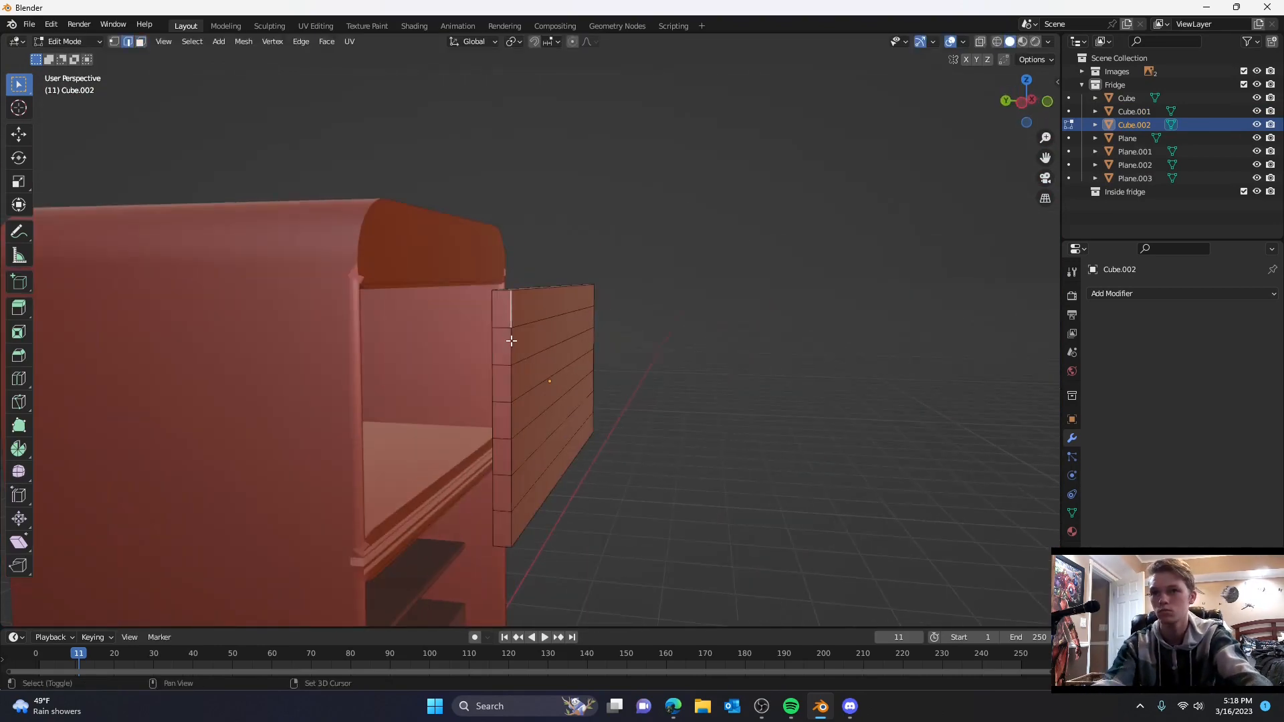
middle_drag(511, 500, 578, 298)
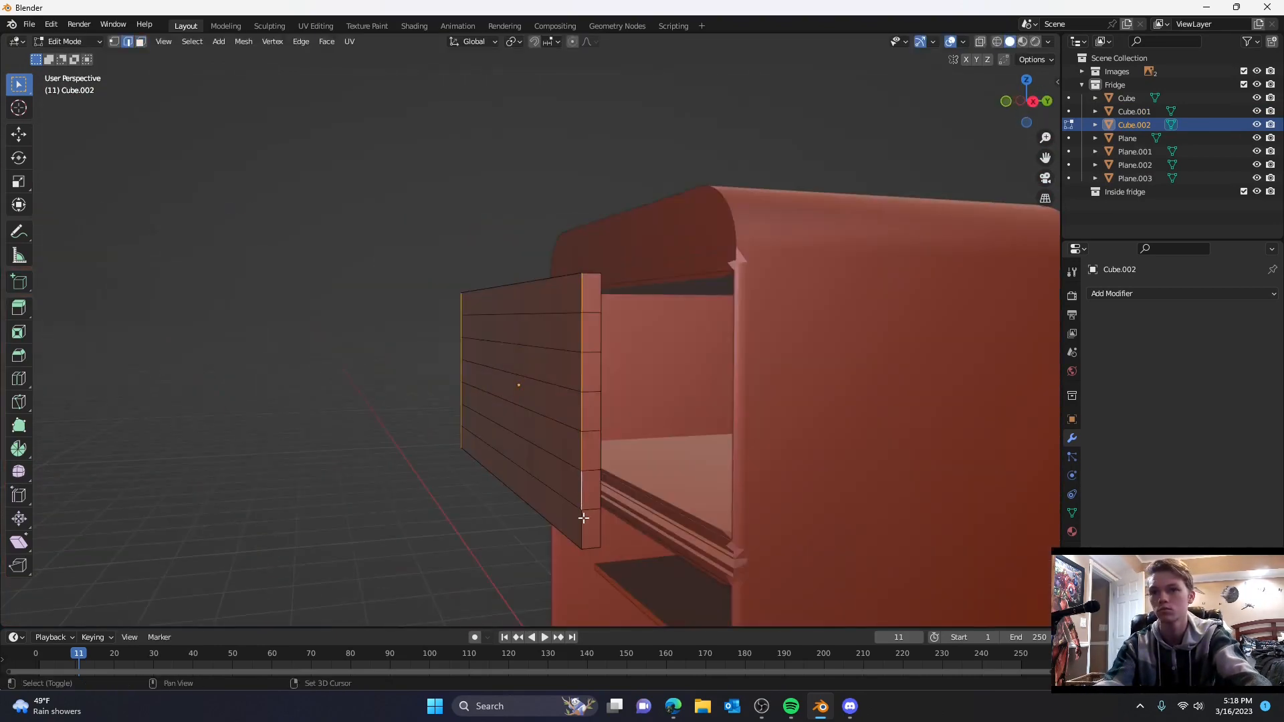
key(ctrl+b)
middle_drag(583, 518, 611, 379)
click(747, 435)
middle_drag(603, 545, 460, 372)
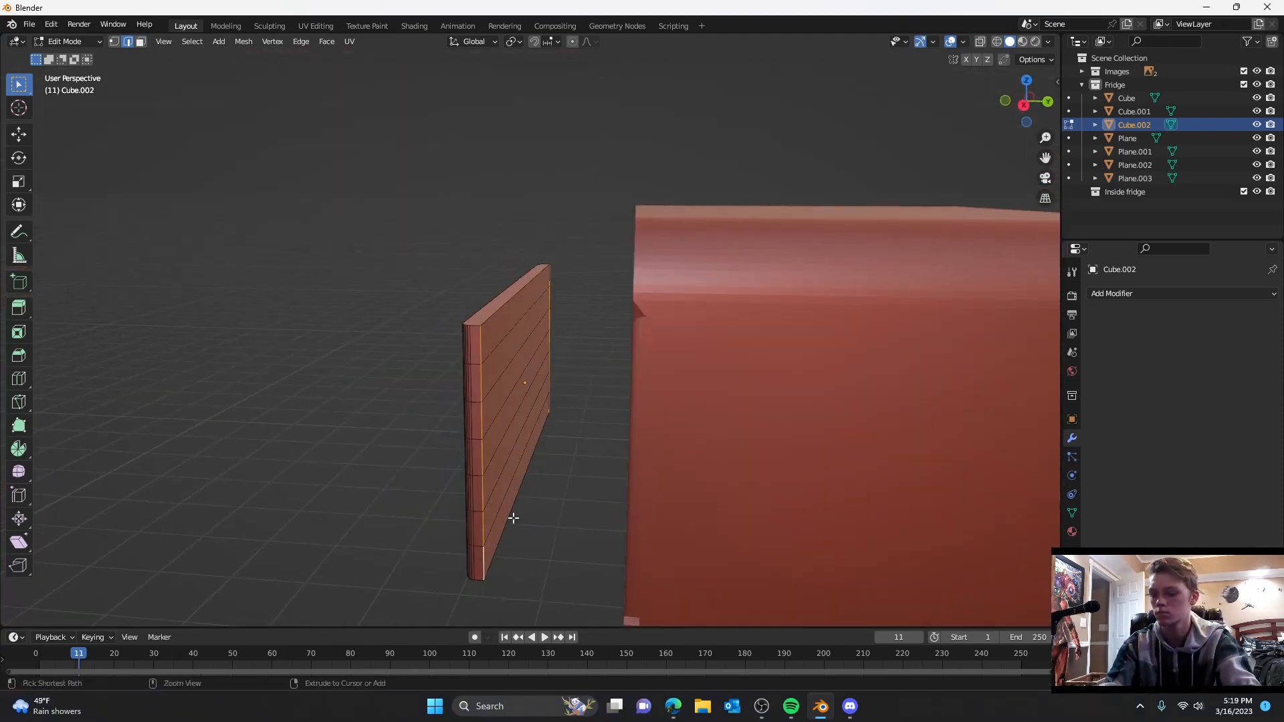
middle_drag(367, 398, 567, 309)
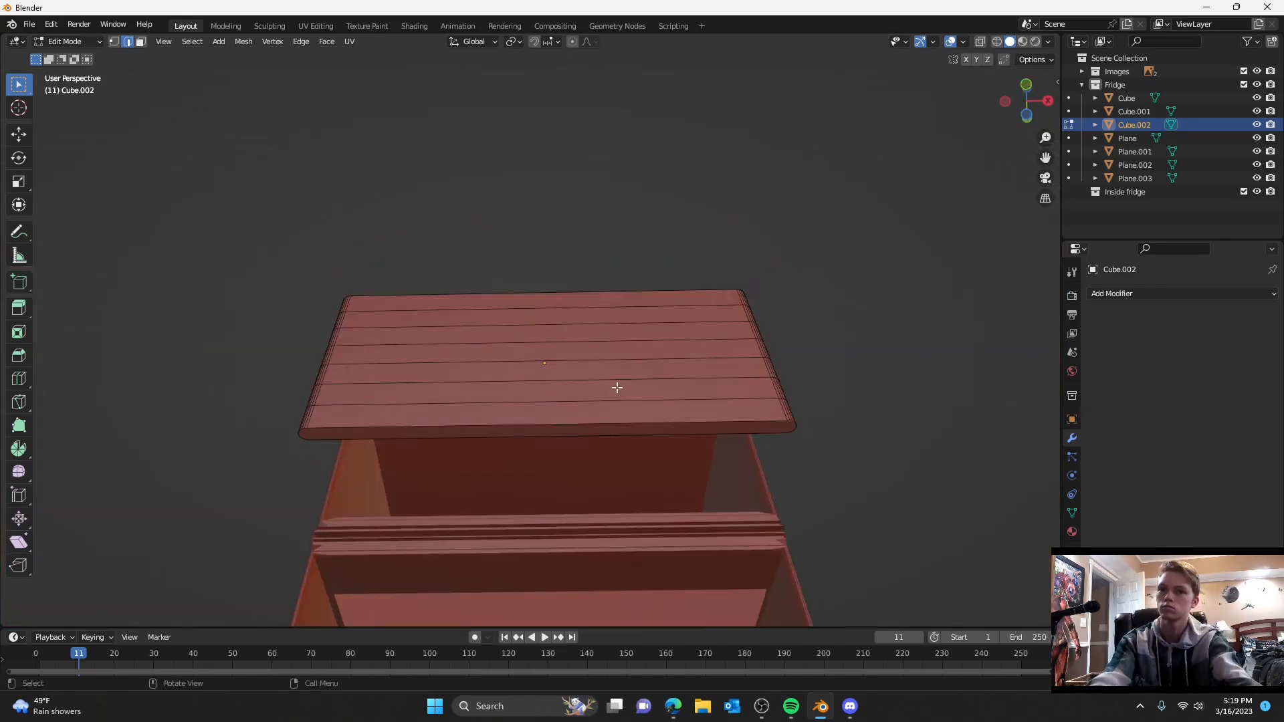
- Select the front and rear vertical edges at the door panel's left end and bevel them
middle_drag(617, 388, 392, 289)
shift+click(381, 389)
middle_drag(381, 389, 391, 368)
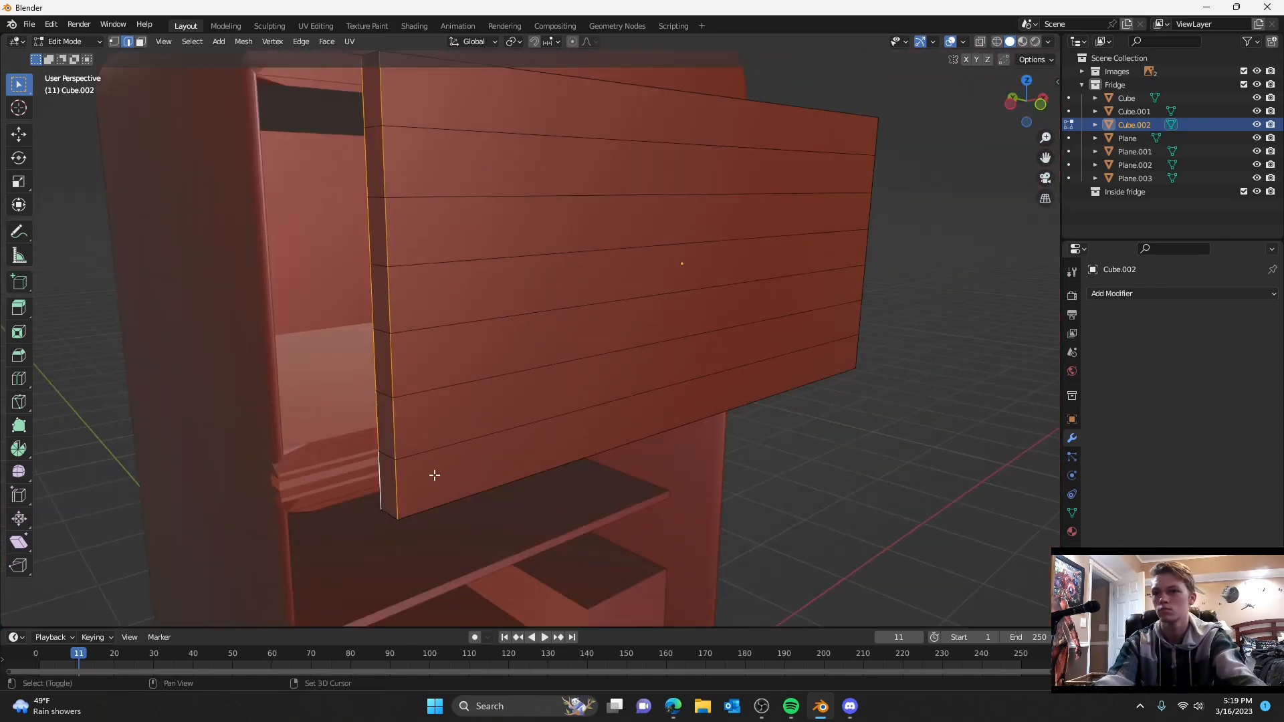
click(511, 439)
scroll(769, 401, down, 3)
click(783, 383)
- Select the door panel's whole mesh and move it back against the upper compartment's opening
middle_drag(795, 374, 615, 396)
key(a)
key(g)
click(701, 349)
middle_drag(706, 351, 793, 370)
click(788, 370)
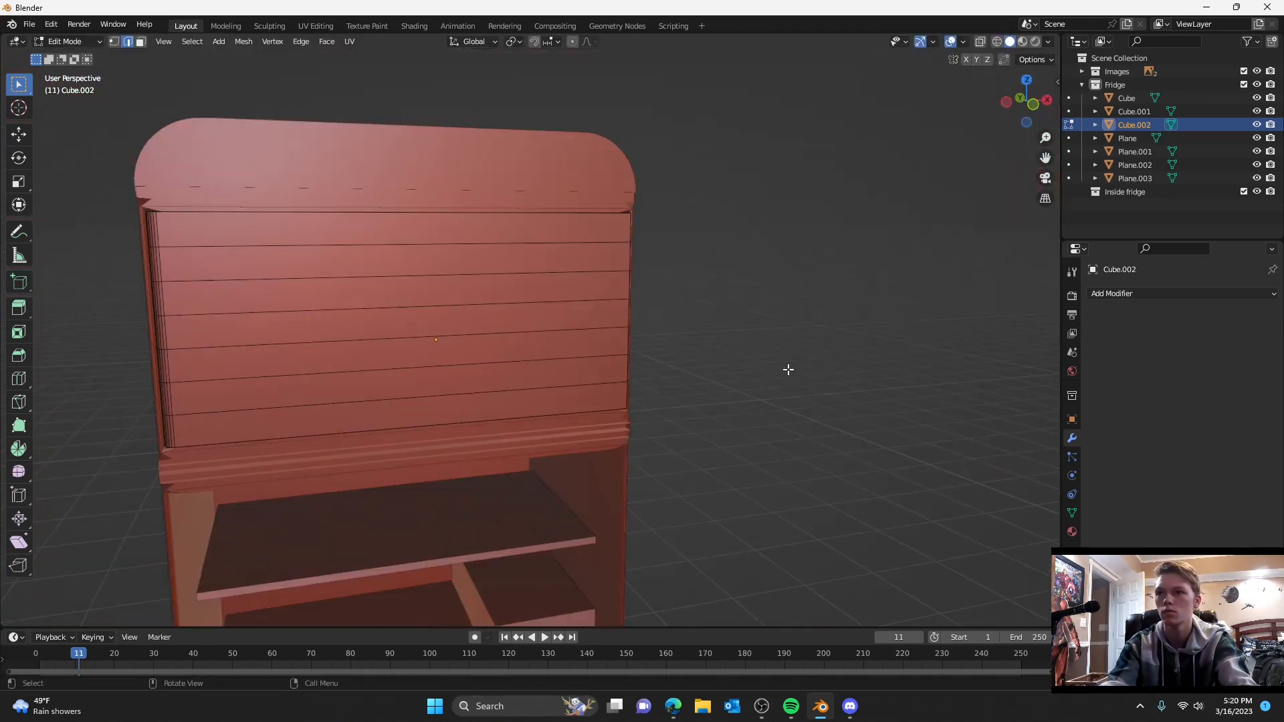
- Select the freezer door panel's whole mesh again and adjust its depth along the Y axis
middle_drag(875, 439, 768, 364)
key(a)
key(g)
key(y)
click(772, 332)
click(771, 332)
- Examine the gap between the freezer door panel and the upper compartment from several sides
middle_drag(328, 468, 495, 428)
key(Tab)
middle_drag(608, 368, 559, 375)
mouse_move(735, 383)
middle_down()
mouse_move(564, 375)
mouse_move(698, 399)
mouse_move(723, 389)
middle_up()
shift+click(858, 370)
key(Tab)
middle_drag(987, 338, 961, 302)
scroll(961, 302, up, 1)
click(789, 347)
scroll(717, 392, down, 2)
middle_drag(789, 354, 889, 341)
click(717, 392)
key(Tab)
- Open the freezer door panel and fridge body together in Edit Mode and inspect the compartment opening behind the panel
scroll(711, 350, up, 3)
scroll(613, 349, down, 3)
scroll(613, 349, down, 2)
middle_drag(709, 358, 568, 367)
click(634, 433)
middle_drag(919, 359, 832, 335)
key(Tab)
shift+click(486, 394)
key(Tab)
middle_drag(578, 399, 612, 416)
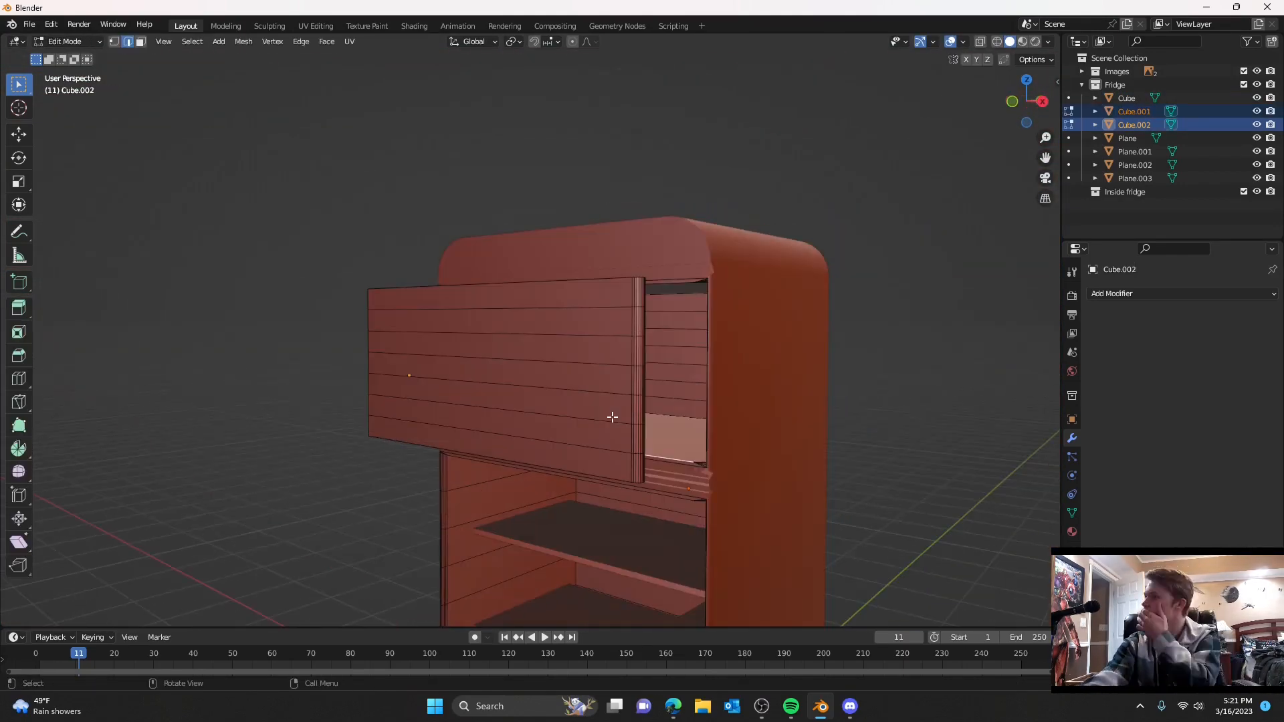
scroll(612, 417, up, 4)
middle_drag(664, 361, 425, 273)
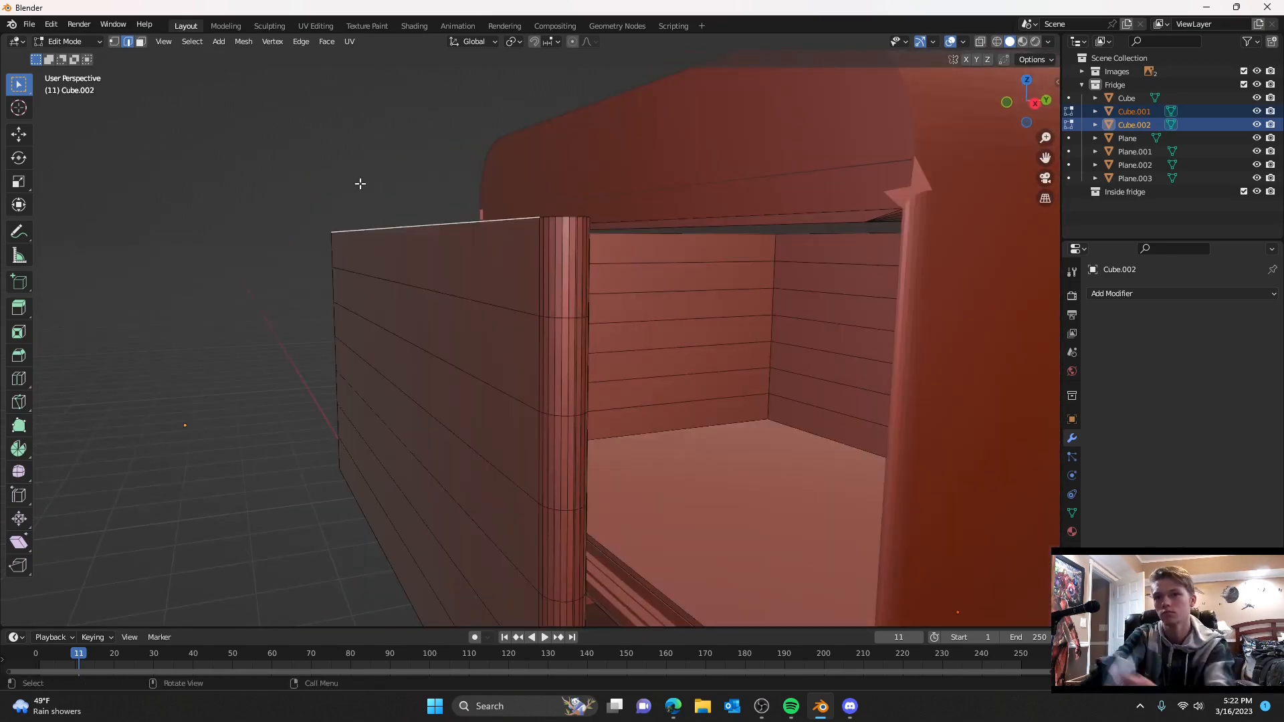
scroll(359, 184, down, 3)
click(468, 335)
mouse_move(427, 278)
middle_down()
mouse_move(536, 301)
mouse_move(421, 281)
middle_up()
- Return to Object Mode and move the freezer door panel about 0.42 m along Y toward the compartment
key(Tab)
click(468, 374)
key(g)
key(y)
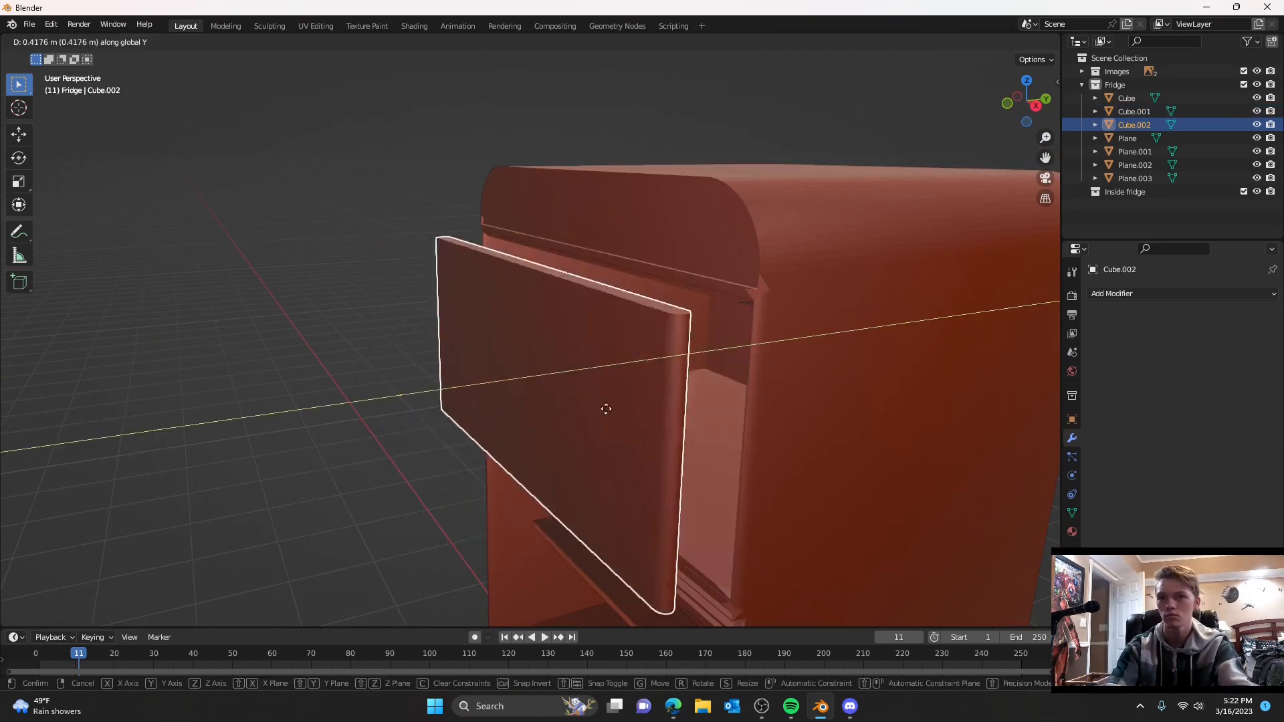
click(606, 409)
scroll(589, 411, down, 4)
middle_drag(565, 416, 521, 381)
- Move the freezer door panel further along Y until it closes the upper compartment's opening
key(g)
key(y)
click(627, 402)
click(415, 388)
middle_drag(414, 387, 620, 386)
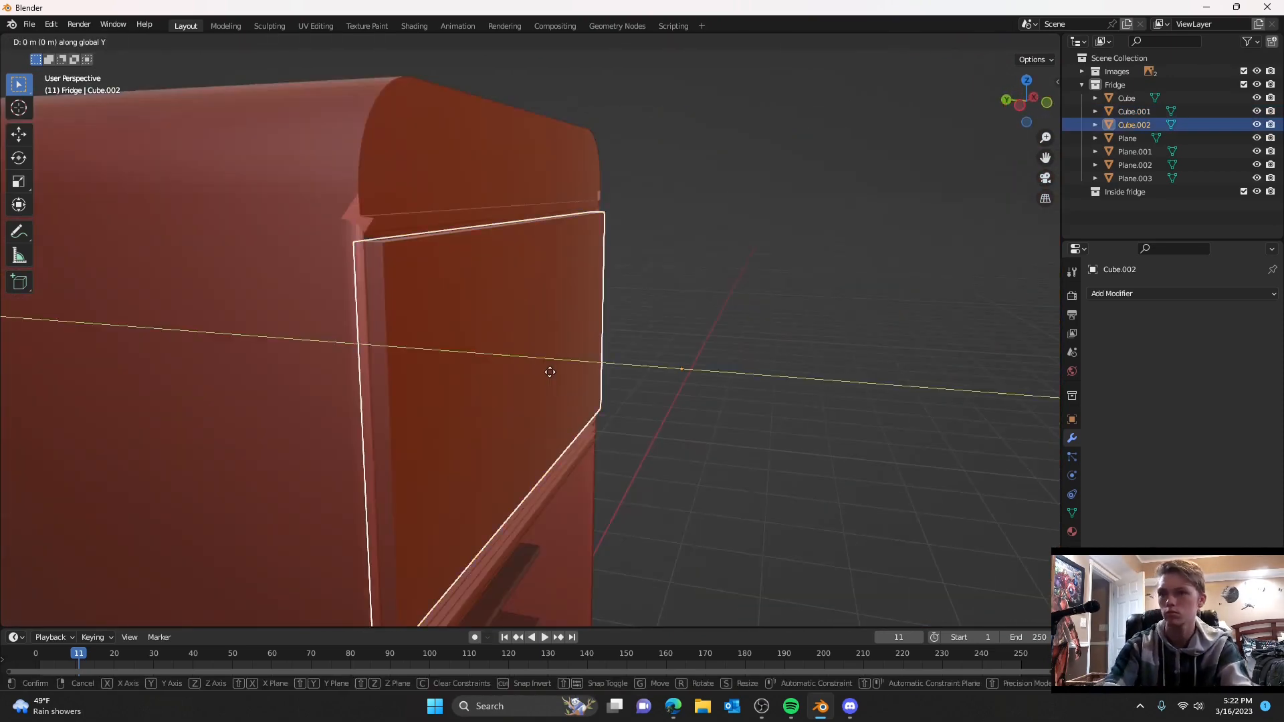
click(789, 365)
middle_drag(829, 354, 682, 320)
scroll(668, 327, down, 5)
middle_drag(498, 391, 560, 290)
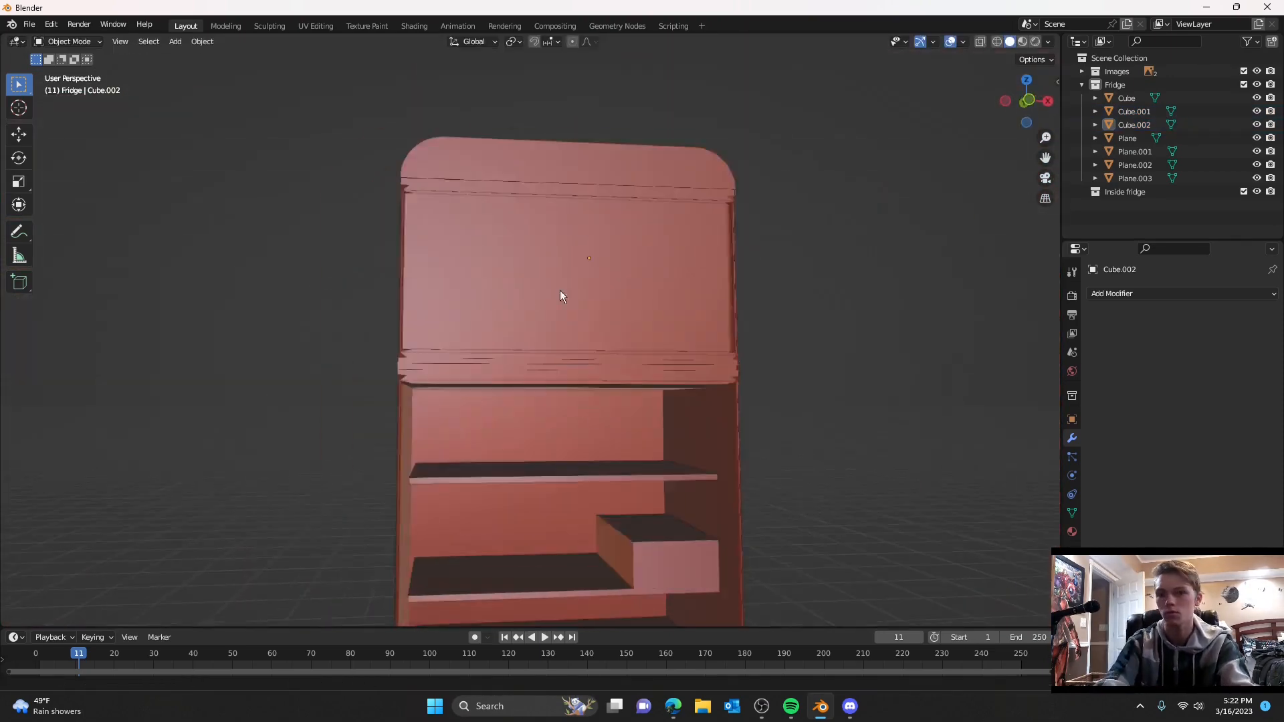
- Save the project as Fridge
scroll(555, 334, up, 4)
middle_drag(441, 381, 544, 390)
click(760, 706)
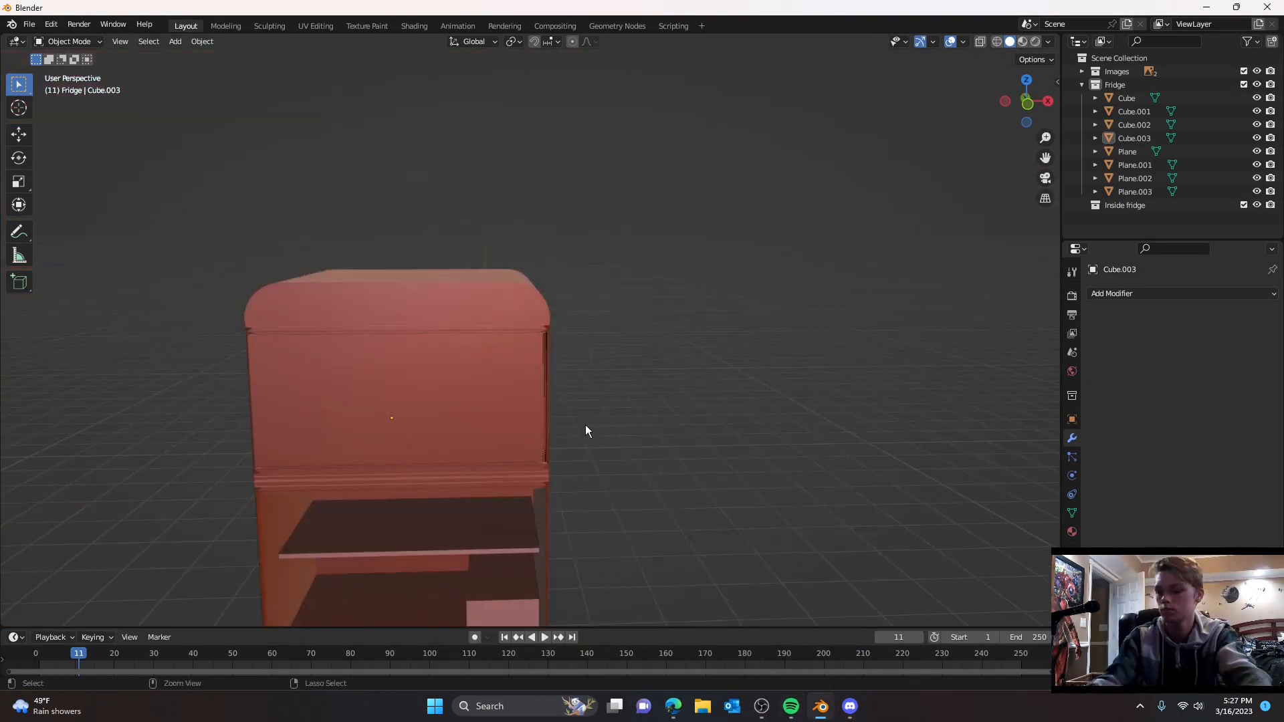
key(ctrl+s)
text(Fridge)
key(Return)
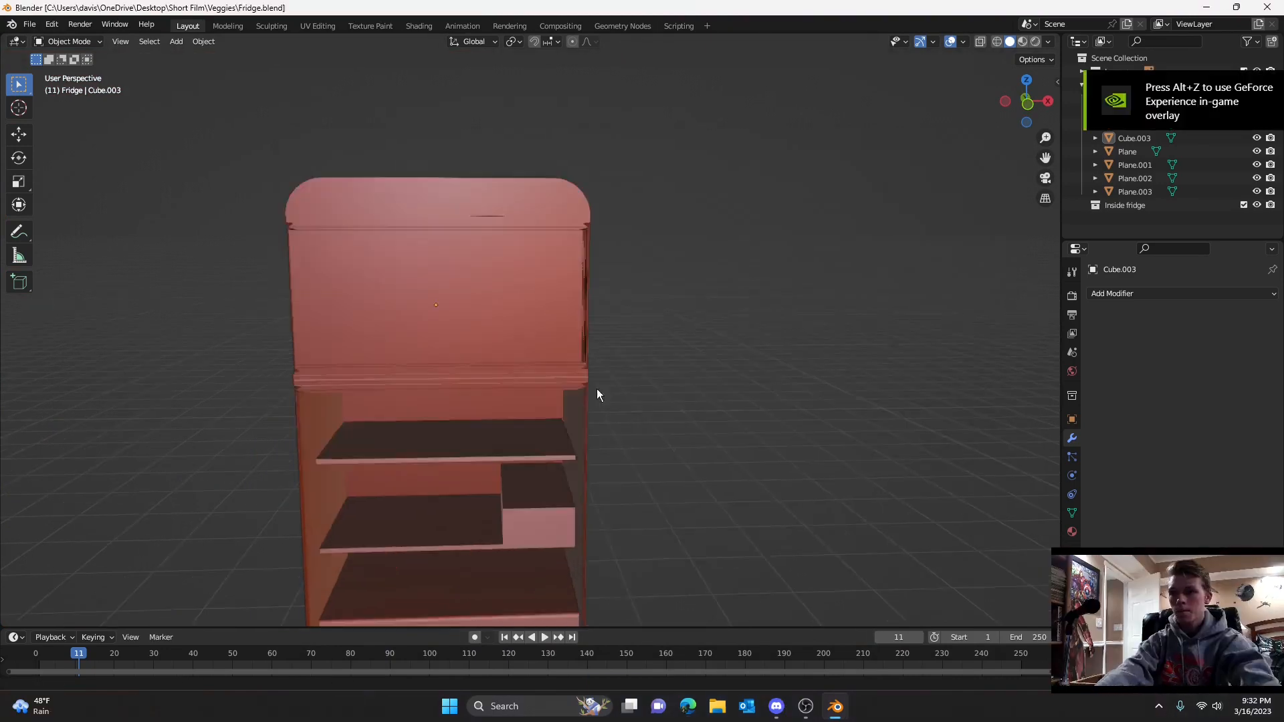
- Select the freezer door panel and reposition its origin with Set Origin
middle_drag(596, 388, 613, 324)
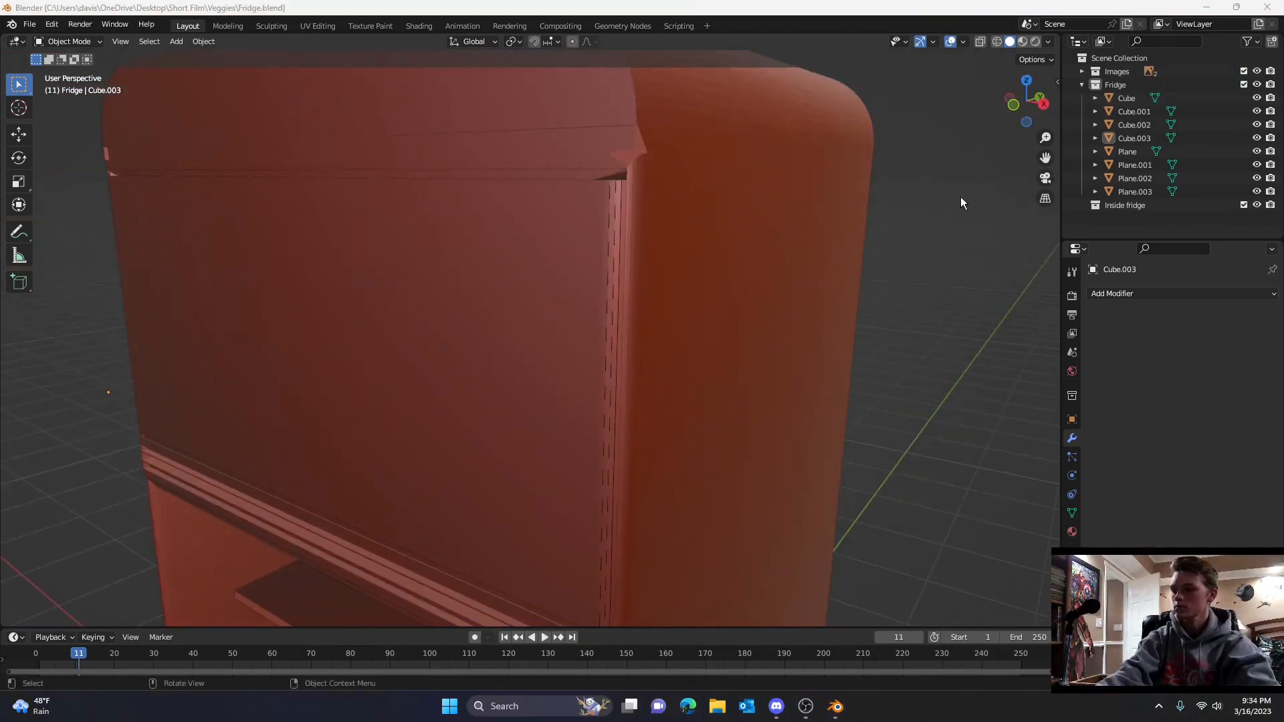
click(516, 362)
click(202, 41)
click(374, 71)
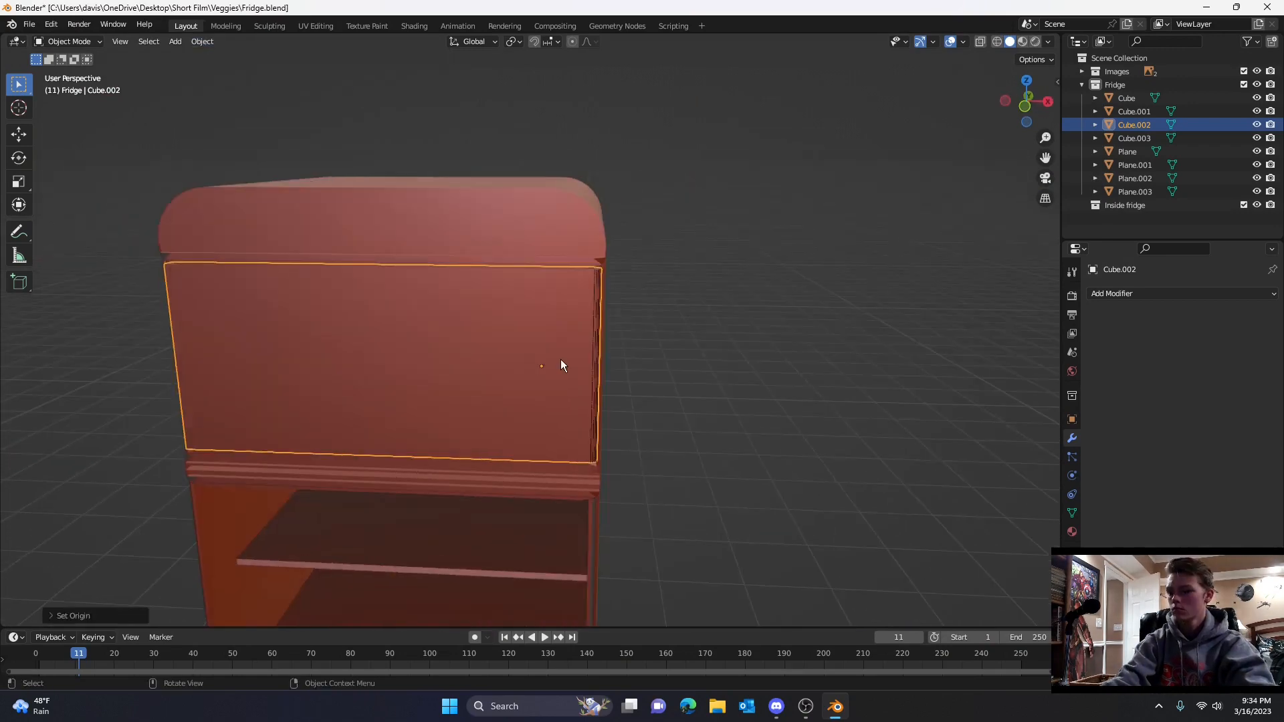
right_click(540, 325)
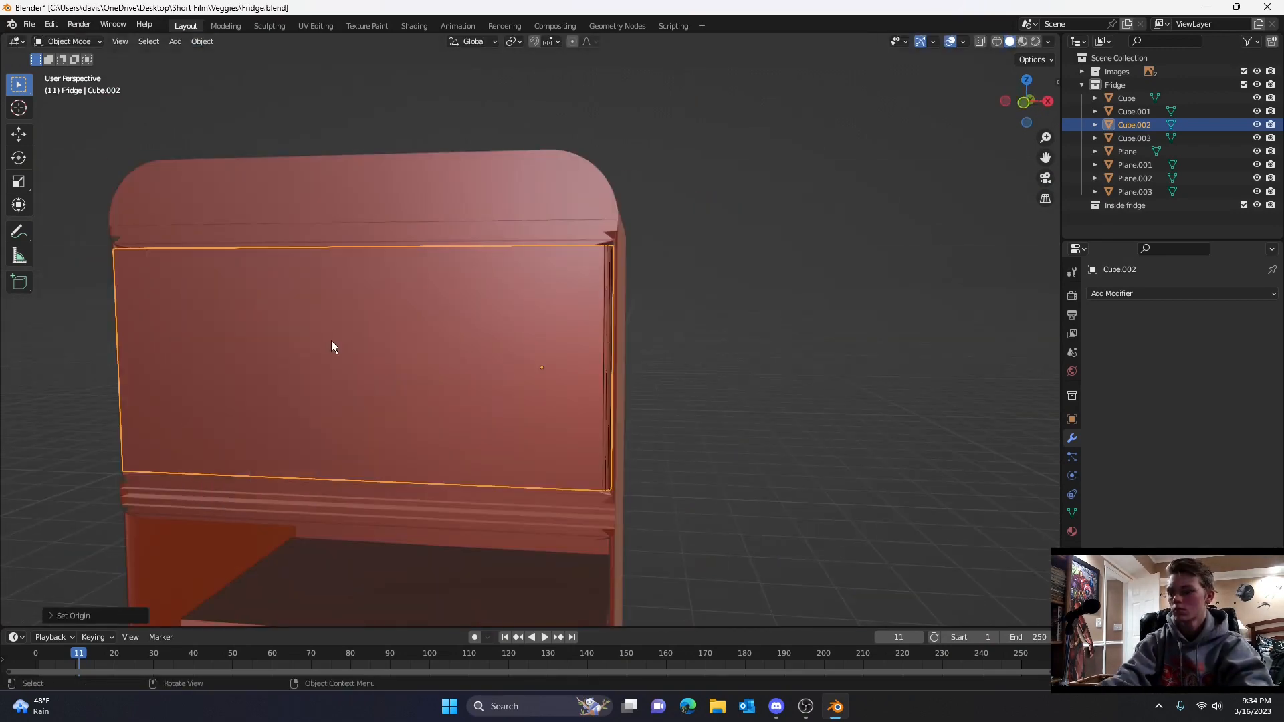
- Try to swing the freezer door open by rotating its mesh about the Z axis, and undo the rotation
key(Tab)
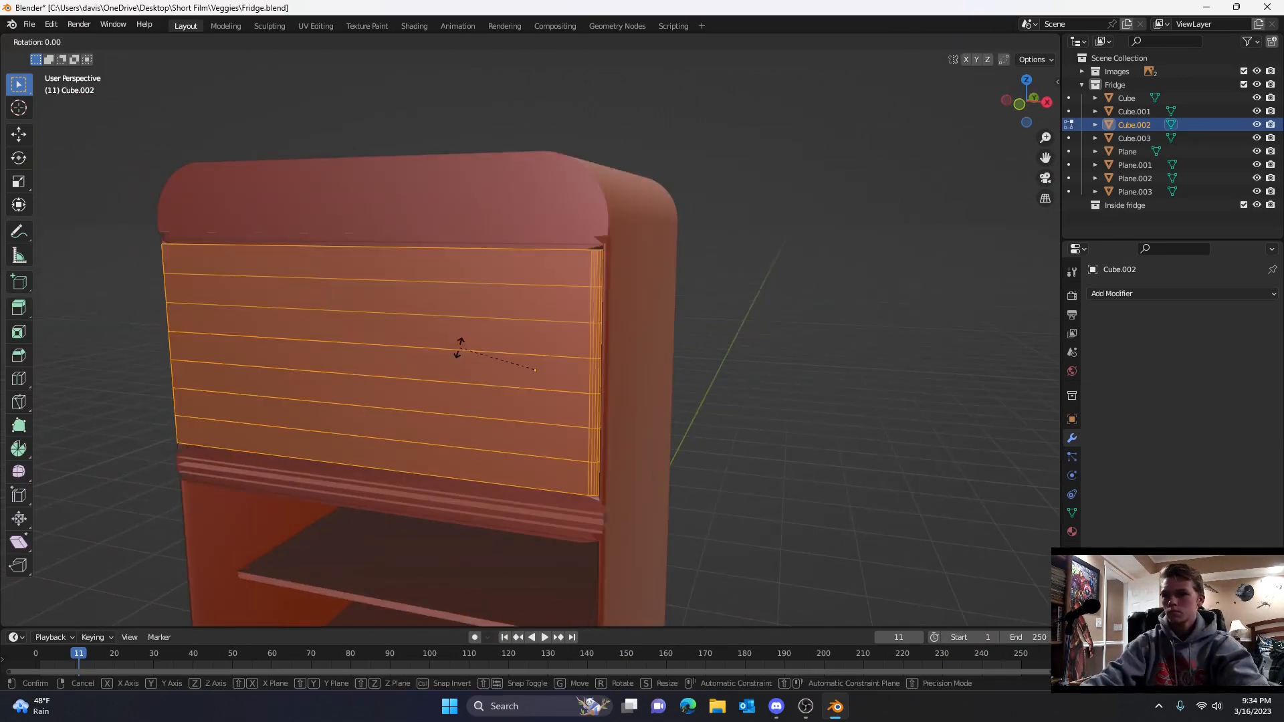
key(z)
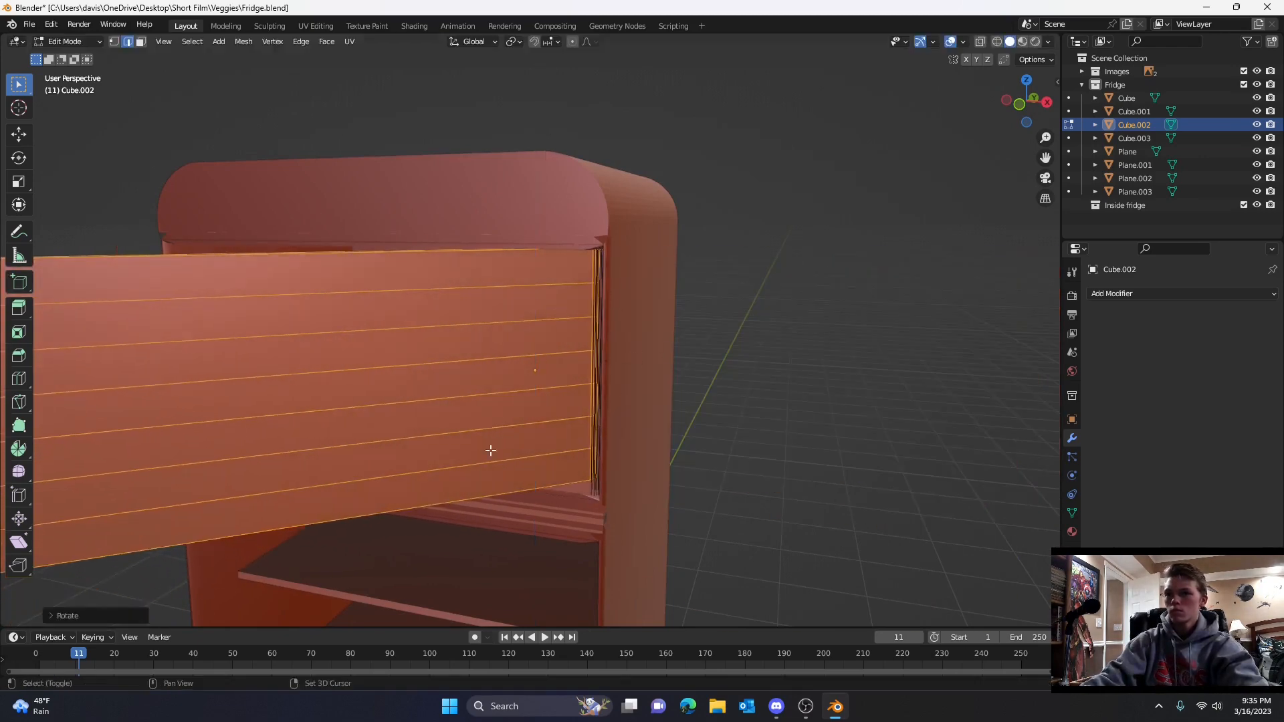
key(ctrl+z)
middle_drag(490, 450, 556, 429)
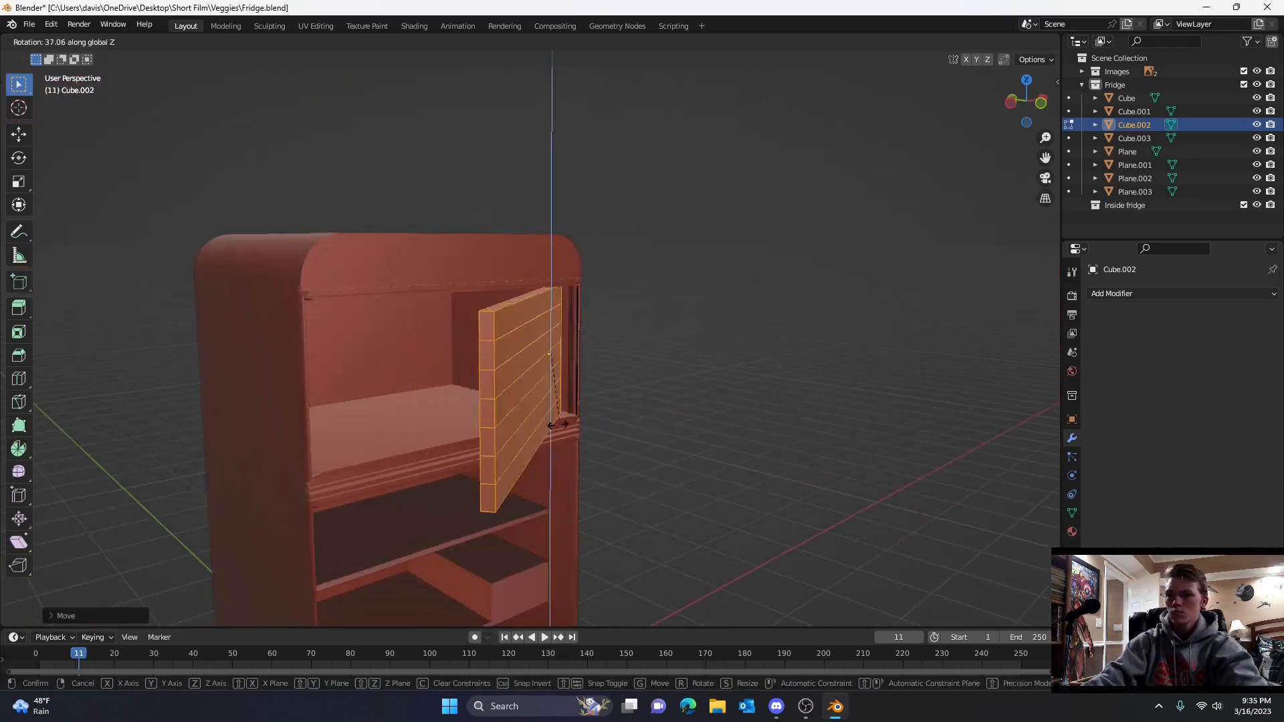
key(ctrl+z)
scroll(516, 453, down, 5)
key(Tab)
- Select the back-wall faces of the fridge body's lower compartment in Edit Mode
scroll(562, 495, up, 7)
scroll(561, 495, down, 2)
shift+middle_drag(562, 495, 471, 394)
click(470, 394)
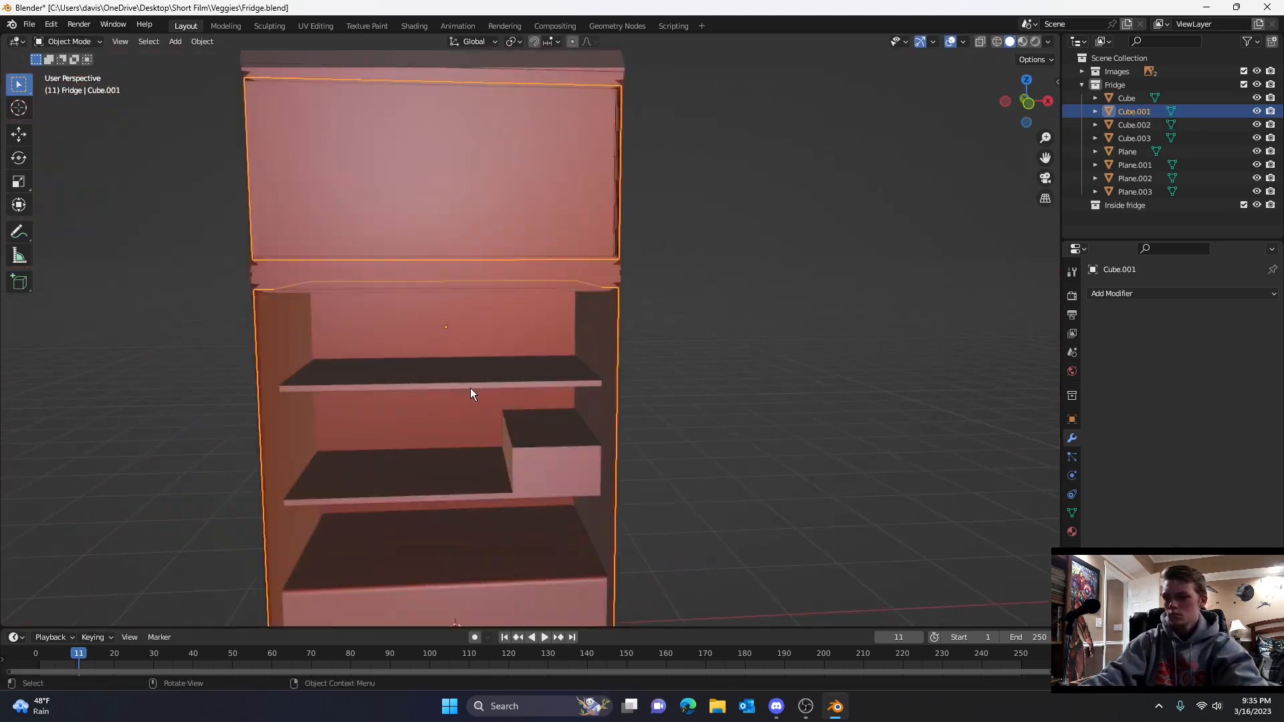
drag(418, 417, 420, 428)
key(3)
drag(373, 315, 408, 511)
- Duplicate the lower compartment's back-wall faces in place and separate them into their own object
key(g)
middle_drag(408, 461, 502, 549)
key(Escape)
key(alt+z)
middle_drag(652, 294, 725, 329)
key(shift+d)
key(Escape)
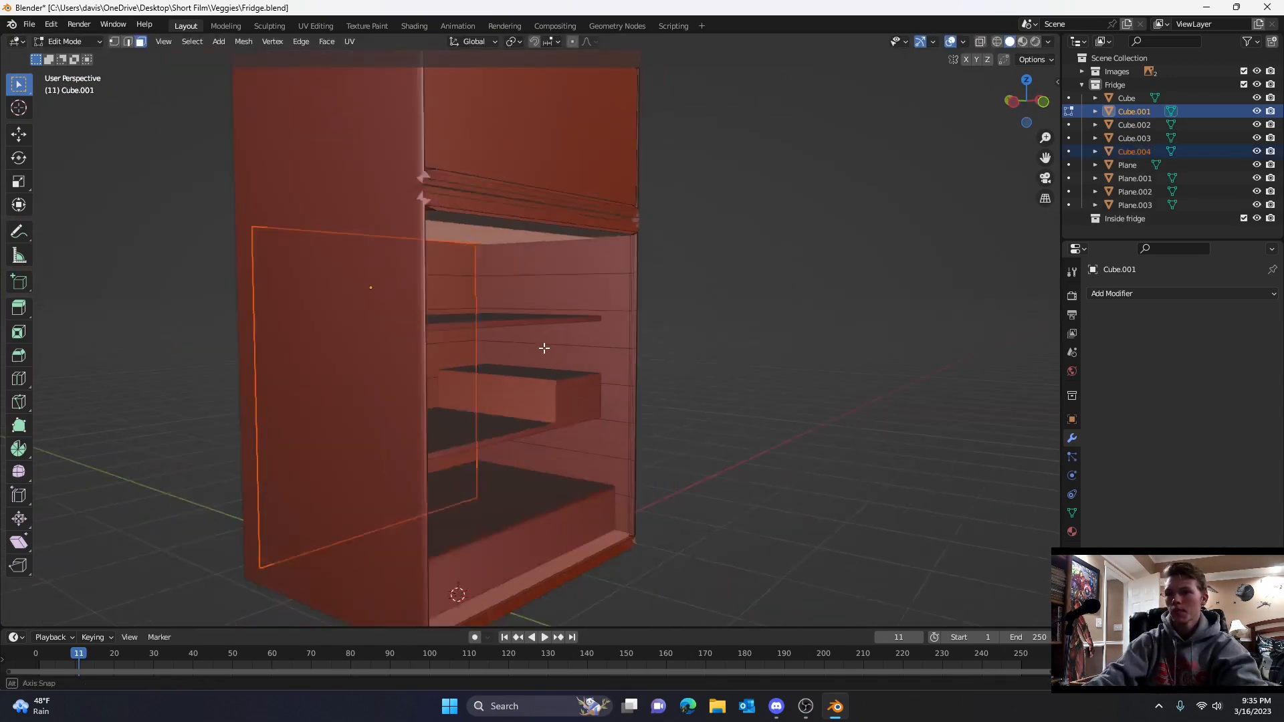
- Move the separated panel out in front of the lower compartment and give it thickness as a door
click(963, 411)
scroll(869, 394, down, 6)
middle_drag(835, 381, 676, 358)
scroll(601, 327, up, 6)
middle_drag(394, 295, 594, 347)
- Select the vertical edges at one end of the lower door panel and bevel them
click(588, 274)
click(592, 391)
shift+middle_drag(593, 521, 430, 176)
click(602, 384)
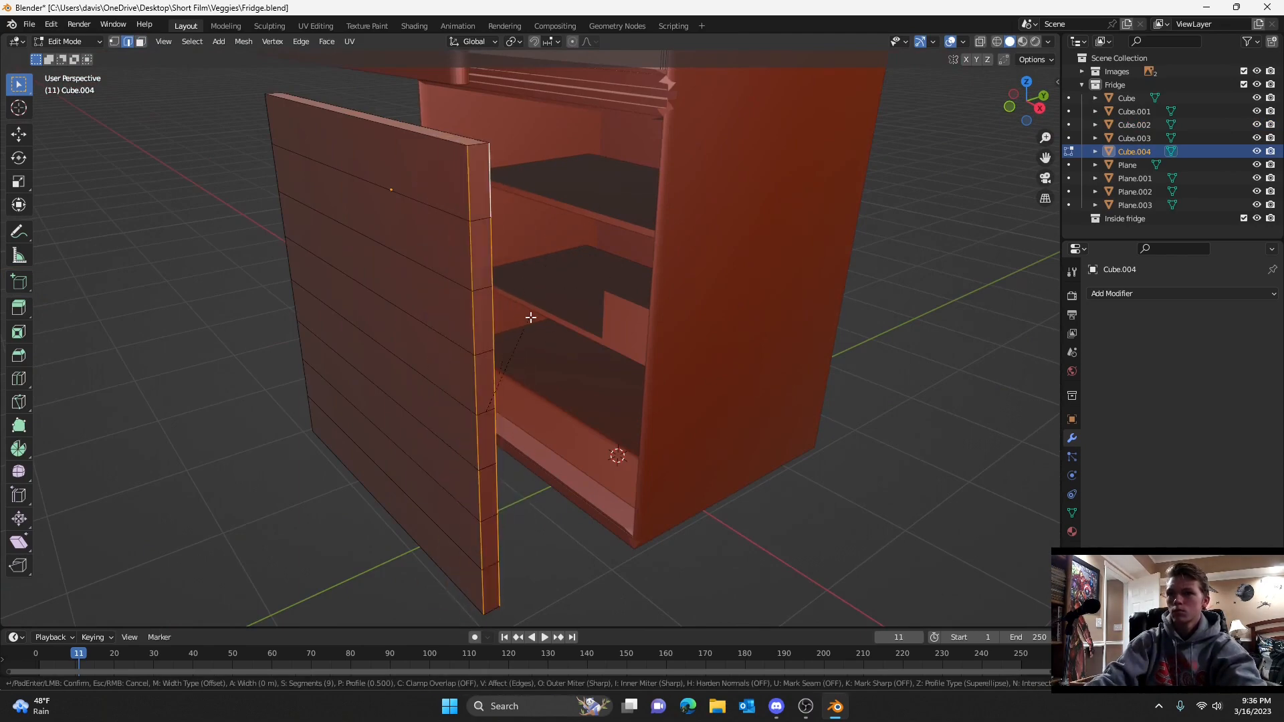
click(564, 294)
- Bevel the vertical edges at the lower door panel's opposite end
middle_drag(564, 294, 658, 266)
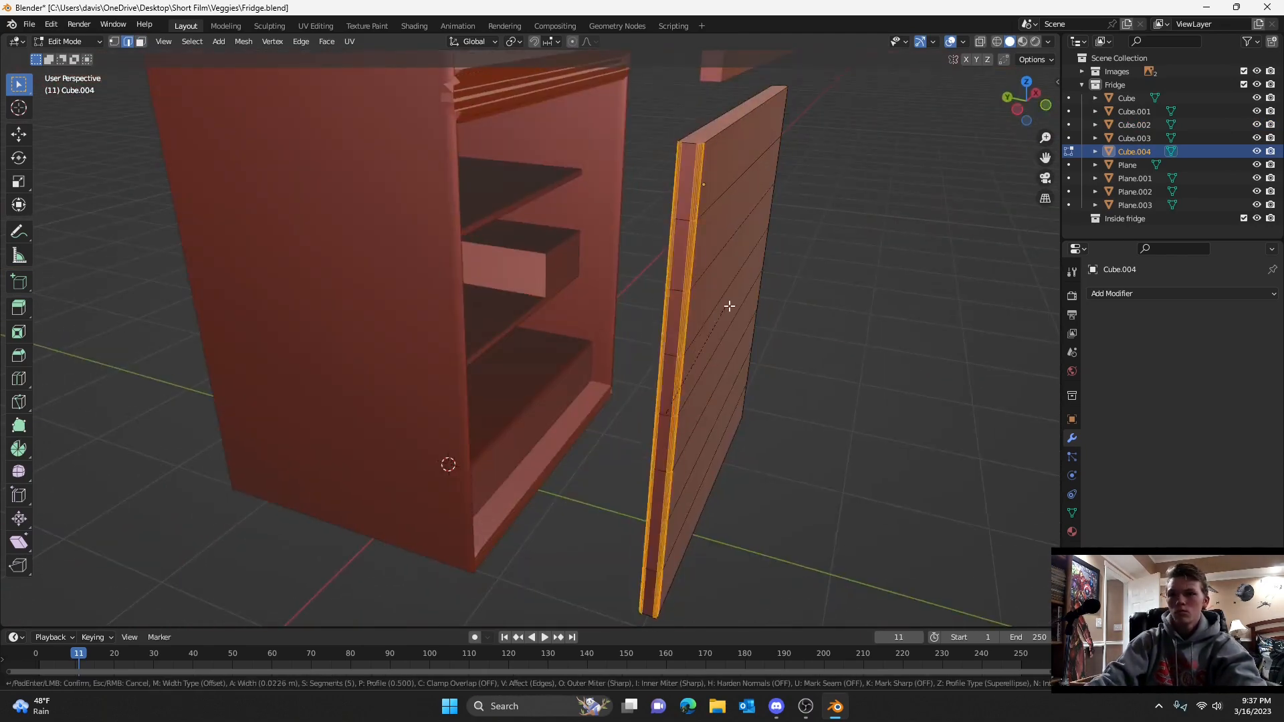
click(751, 310)
click(829, 328)
middle_drag(829, 327, 804, 565)
key(ctrl+b)
click(812, 573)
scroll(812, 573, down, 5)
- Select the lower door panel's whole mesh and reposition it in front of the fridge
middle_drag(936, 528, 601, 508)
scroll(450, 447, up, 5)
ctrl+alt+click(682, 602)
key(3)
middle_drag(588, 187, 764, 261)
scroll(765, 261, down, 2)
key(a)
key(g)
click(802, 234)
- Examine the lower door panel's inner side from the back view
middle_drag(815, 153, 1016, 111)
click(1008, 104)
scroll(644, 330, down, 5)
key(period)
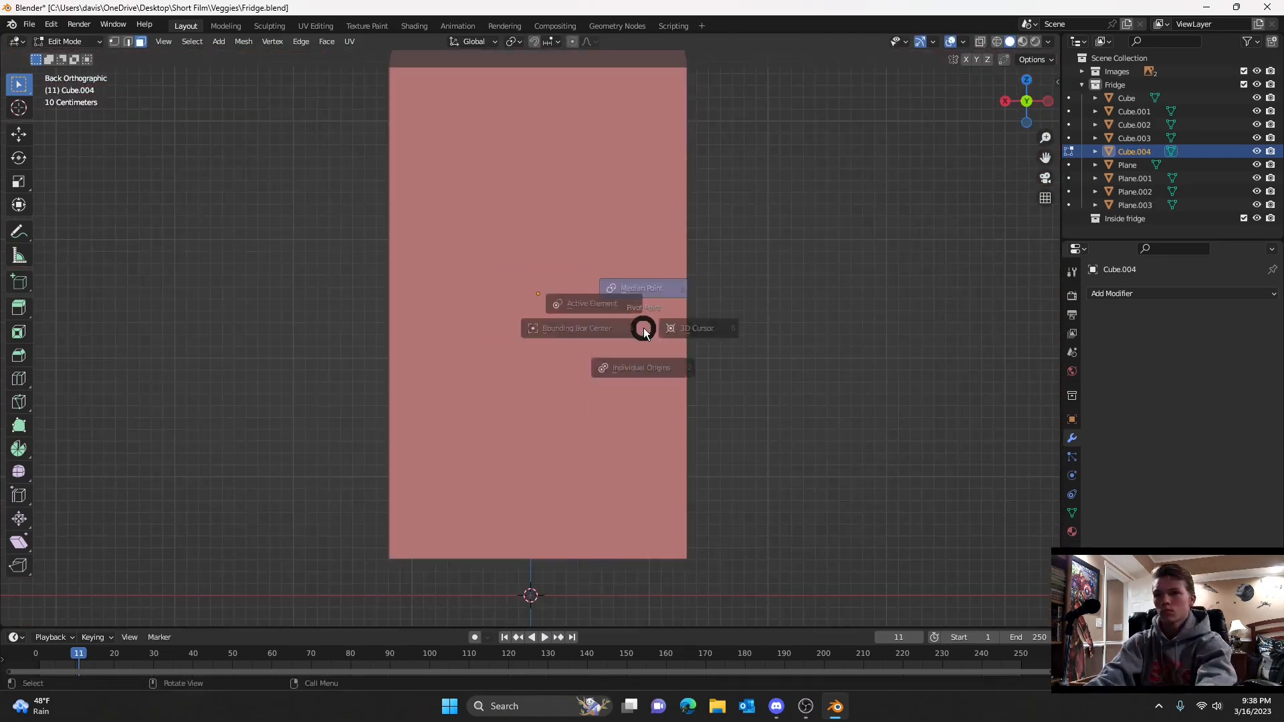
scroll(676, 329, up, 4)
middle_drag(816, 331, 599, 313)
click(681, 361)
click(1014, 106)
scroll(682, 318, down, 6)
scroll(501, 364, up, 3)
scroll(599, 312, down, 3)
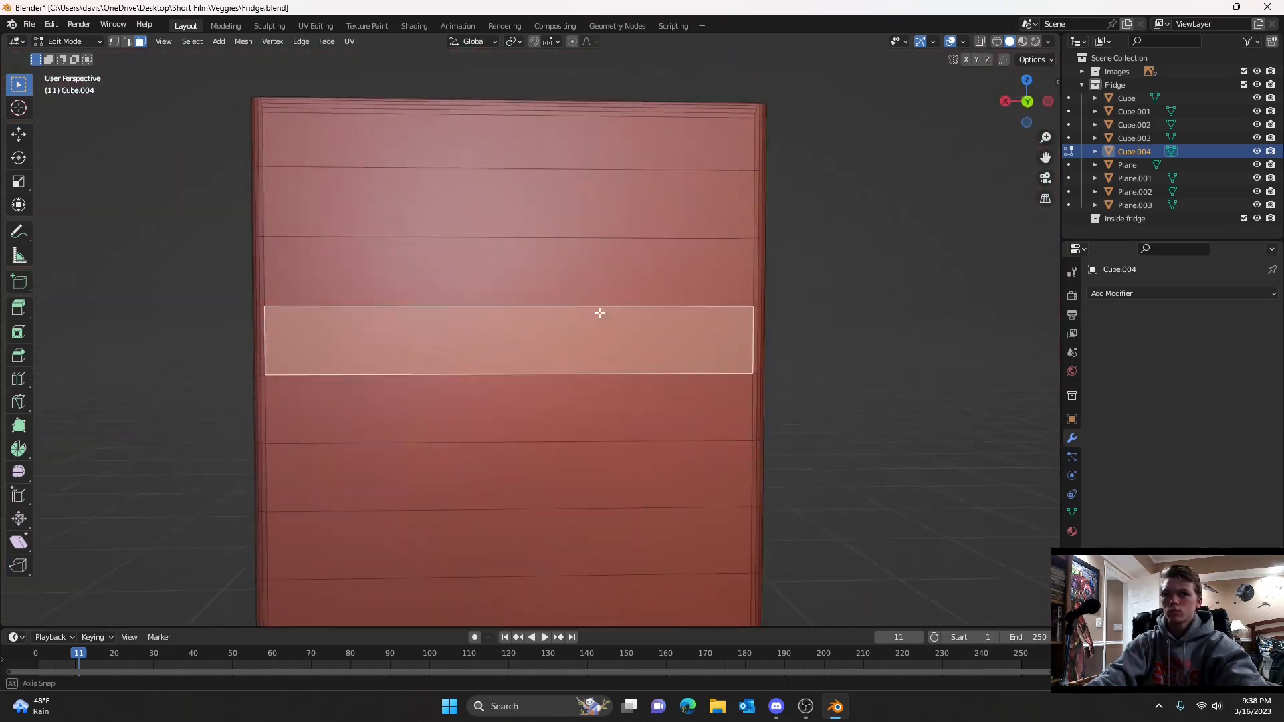
- Try to inset the faces on the lower door panel's inner side, and undo the attempt
drag(457, 115, 515, 411)
key(i)
middle_drag(850, 367, 886, 347)
right_click(838, 367)
key(ctrl+z)
key(ctrl+z)
key(ctrl+z)
- Select the full column of faces on the lower door panel's inner side
key(Tab)
key(2)
click(434, 337)
middle_drag(476, 288, 534, 234)
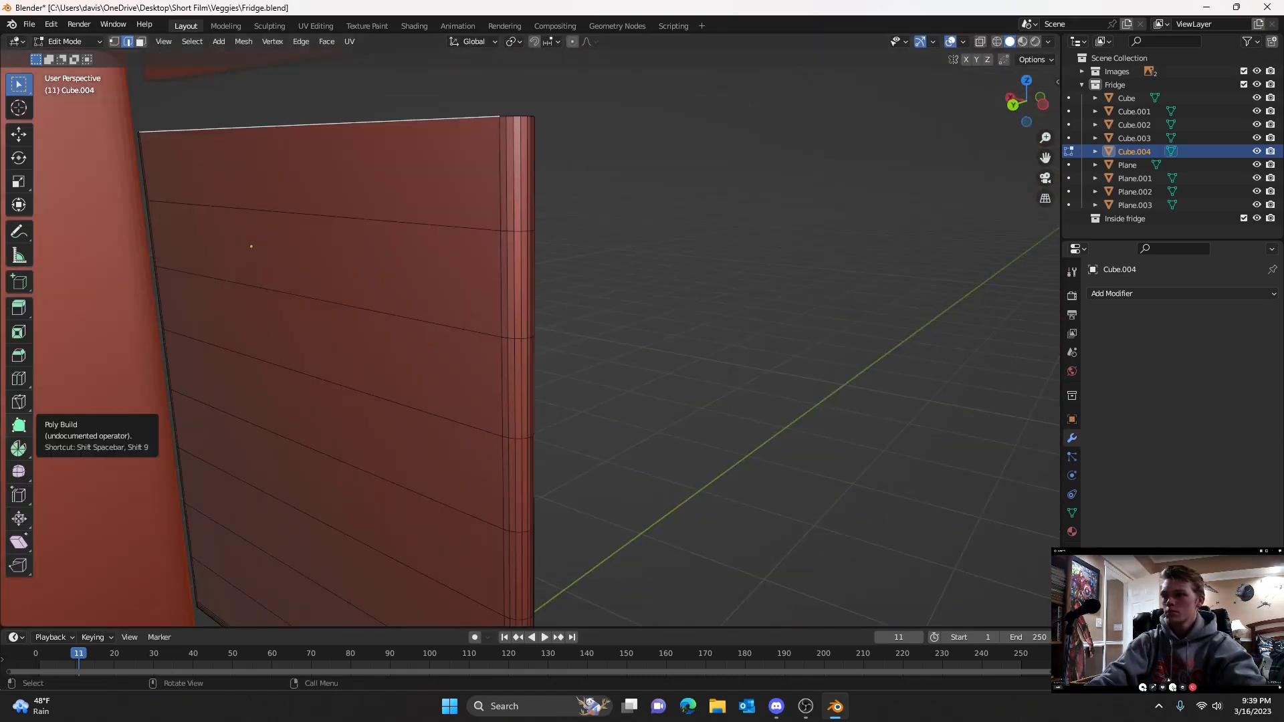
key(3)
scroll(608, 479, down, 4)
alt+click(608, 479)
middle_drag(608, 478, 575, 461)
- Inset the selected inner faces and extrude them slightly outward as a raised panel on the door
key(i)
click(819, 349)
middle_drag(819, 348, 789, 370)
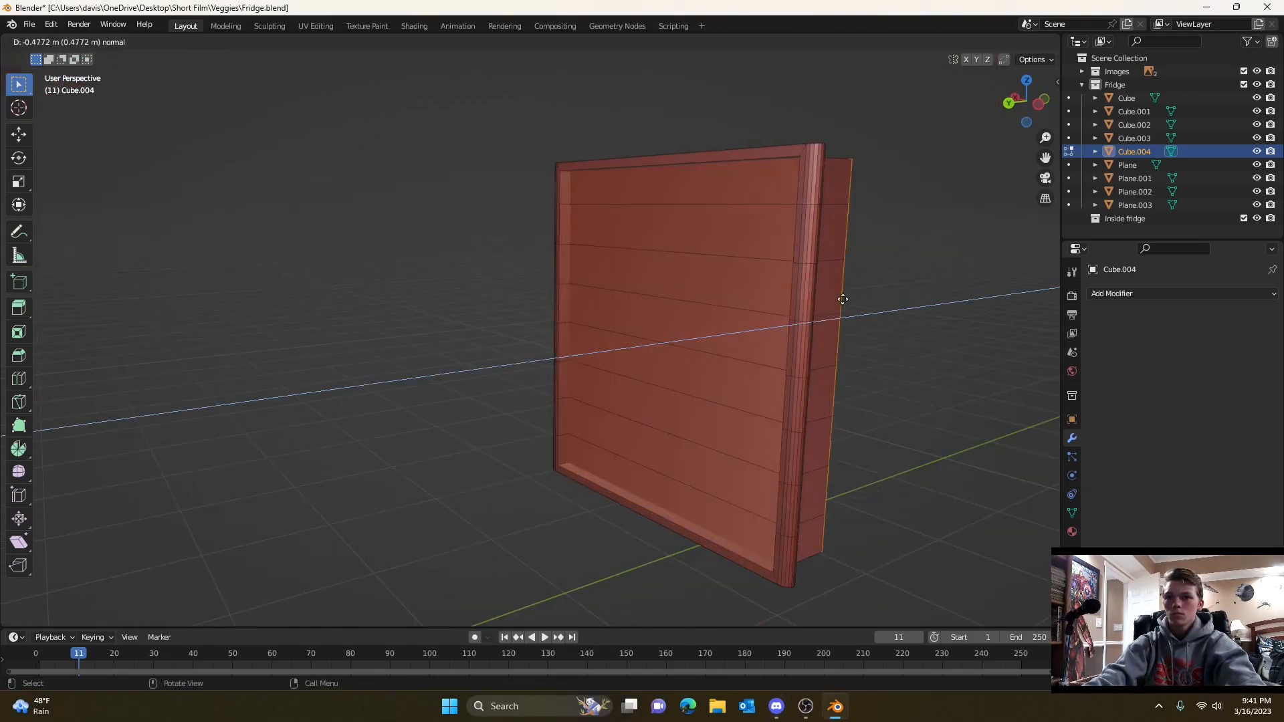
click(790, 305)
middle_drag(790, 305, 792, 280)
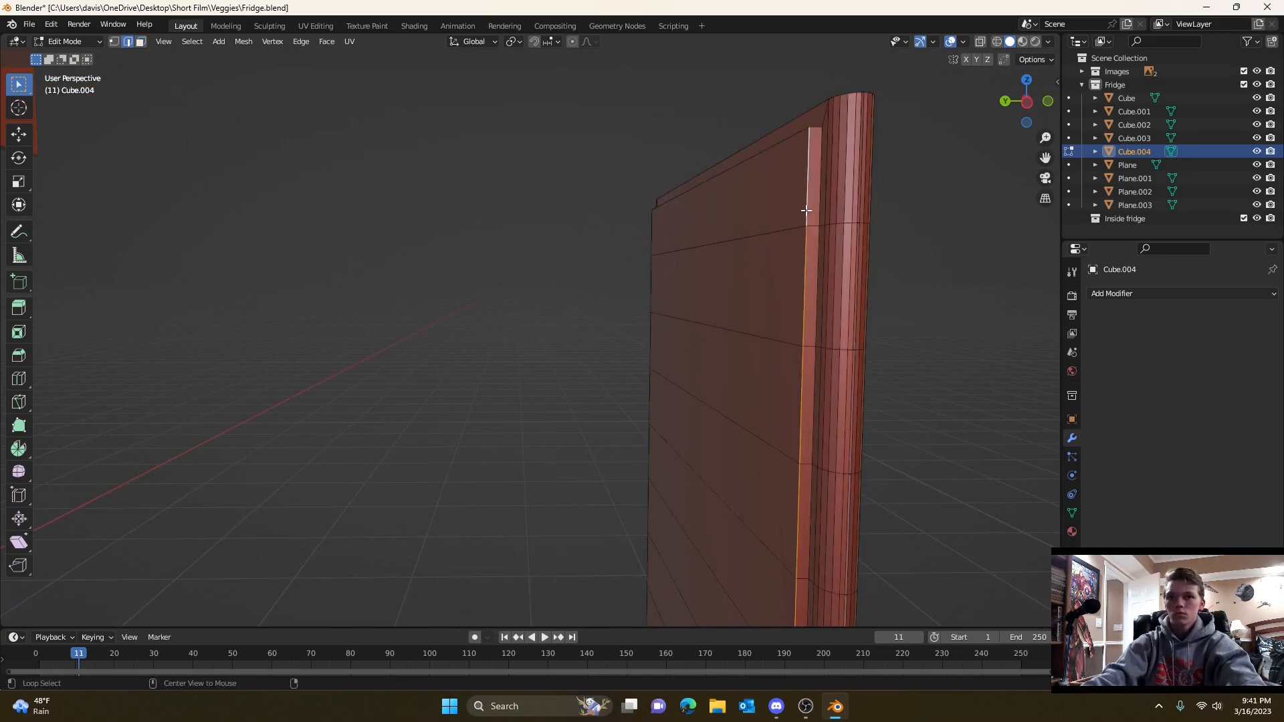
- Bevel the vertical edge at one end of the door's raised inner panel, redoing the bevel once
click(730, 327)
middle_drag(793, 327, 750, 329)
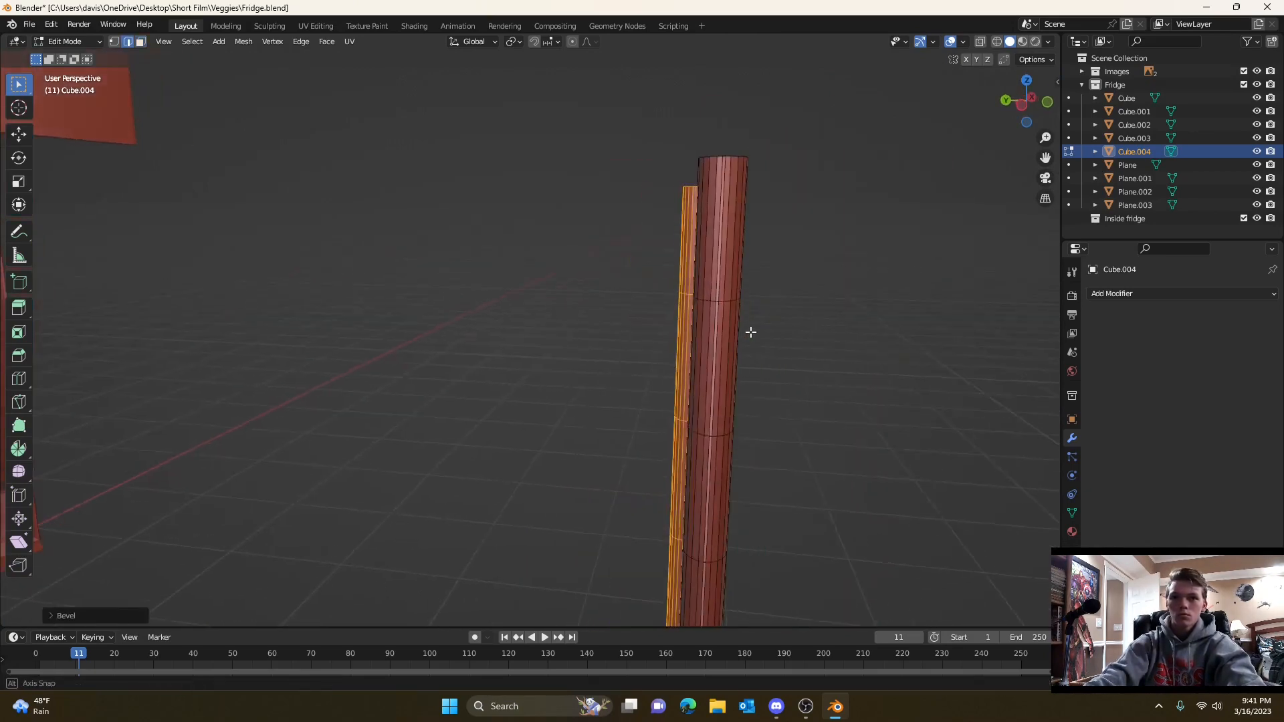
scroll(716, 342, up, 4)
key(ctrl+z)
click(498, 327)
- Bevel the vertical edge at the opposite end of the door's raised inner panel
middle_drag(498, 327, 476, 423)
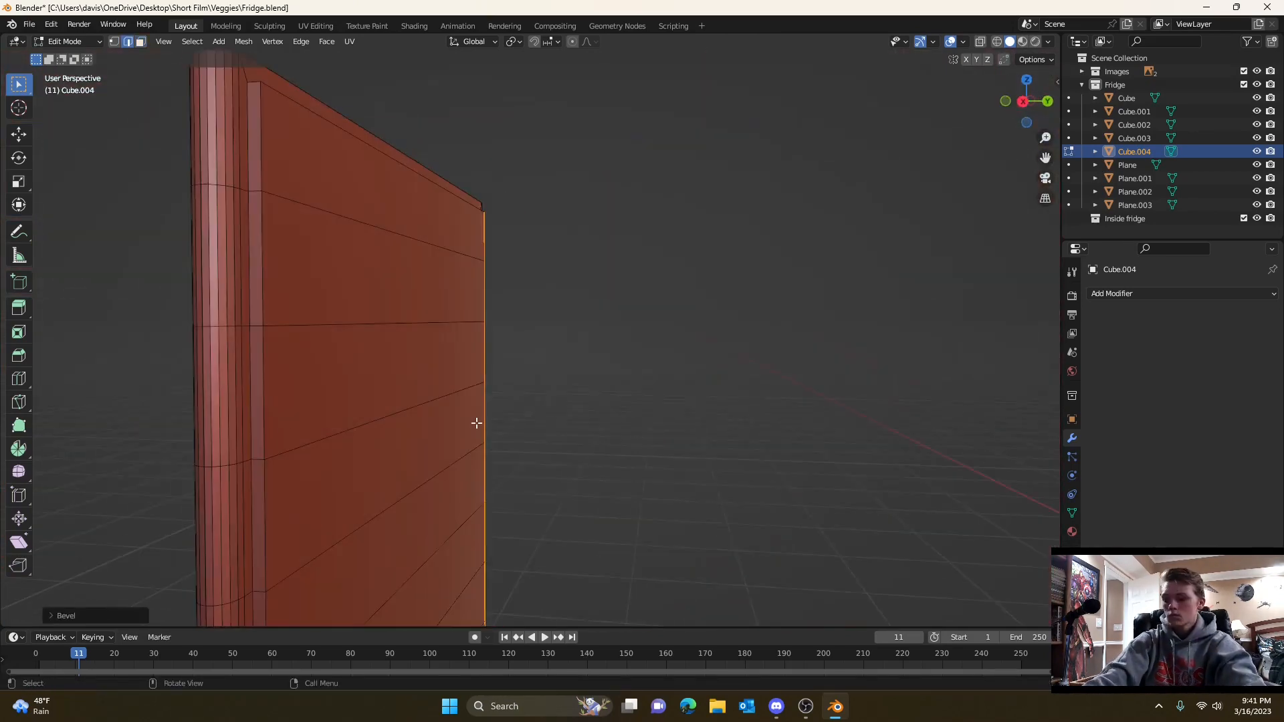
click(329, 393)
click(722, 303)
middle_drag(329, 394, 617, 375)
- Select every second horizontal face band on the door's raised inner panel
click(617, 375)
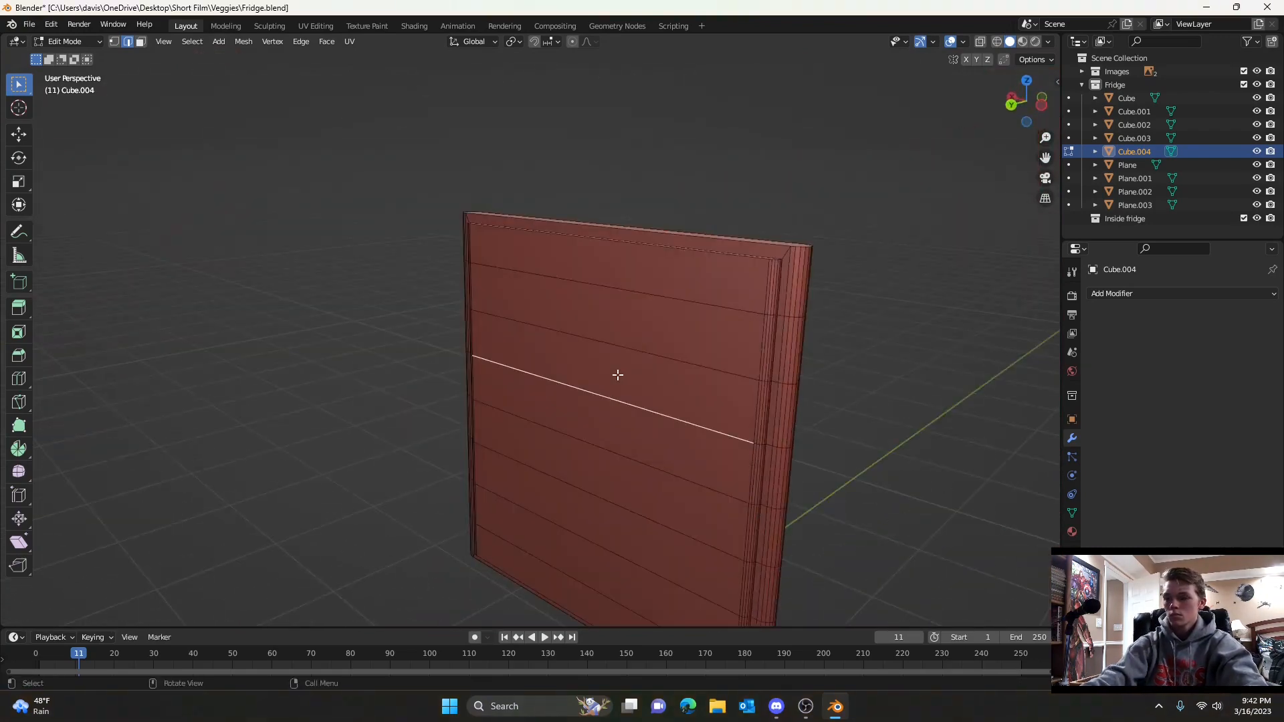
shift+click(603, 524)
shift+click(680, 535)
shift+click(667, 334)
scroll(641, 468, down, 3)
click(593, 518)
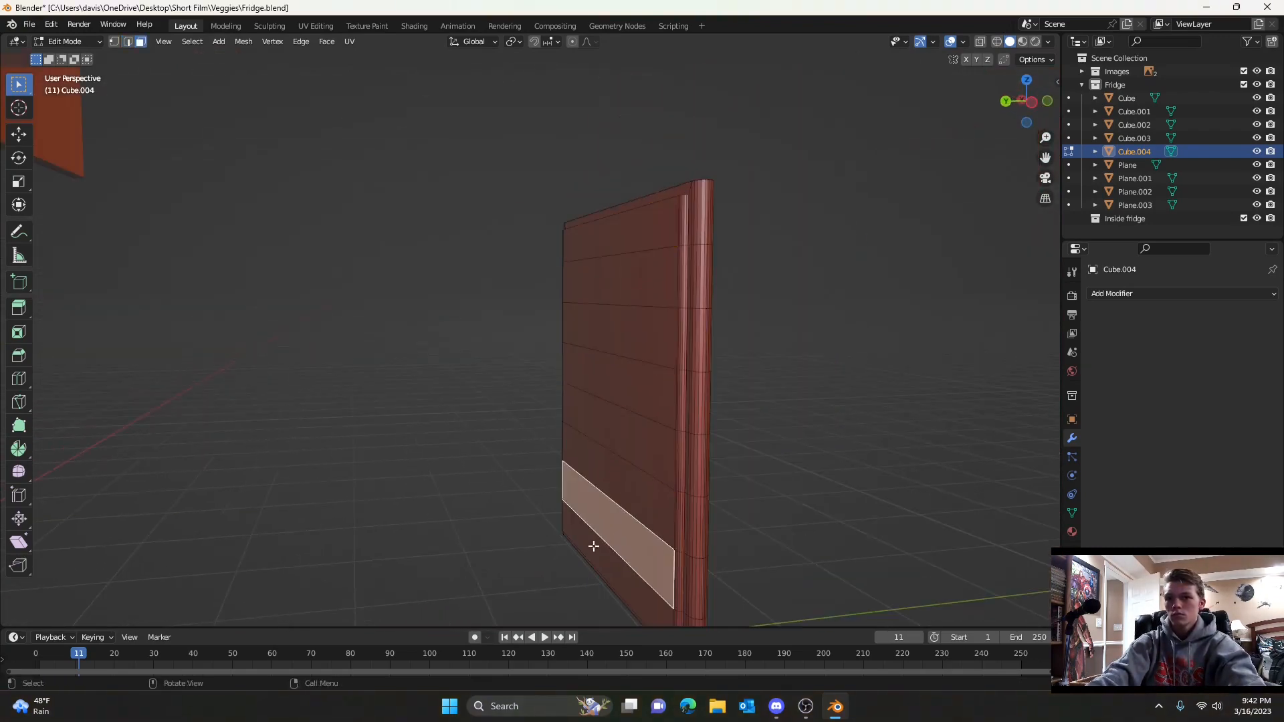
- Inset the selected face bands and extrude them about 0.39 m into the door as recessed compartments
key(i)
middle_drag(672, 404, 777, 352)
click(817, 355)
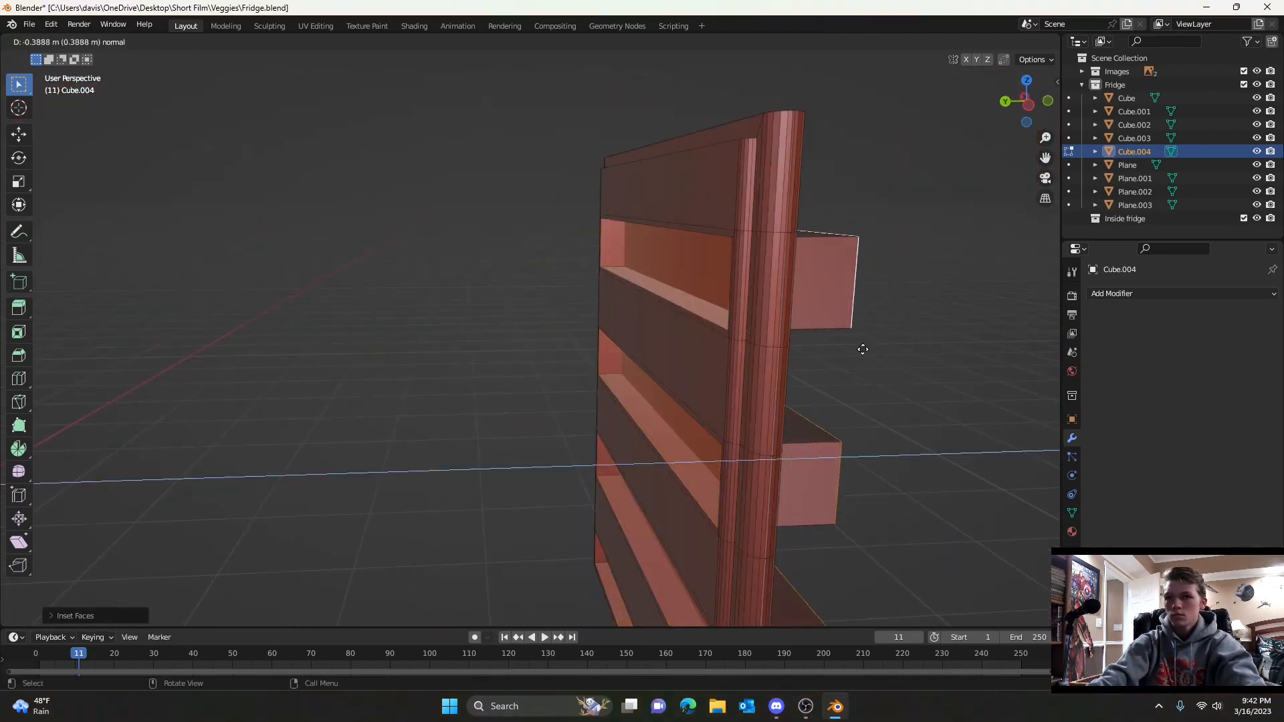
click(862, 349)
key(x)
- Select the faces along the door's top and broad side and extrude them outward by about 0.12 m
middle_drag(862, 349, 739, 370)
shift+click(594, 254)
shift+click(593, 421)
shift+click(626, 249)
middle_drag(593, 421, 501, 250)
key(e)
scroll(810, 425, down, 6)
scroll(502, 250, up, 4)
shift+click(501, 249)
middle_drag(561, 498, 616, 389)
shift+click(616, 388)
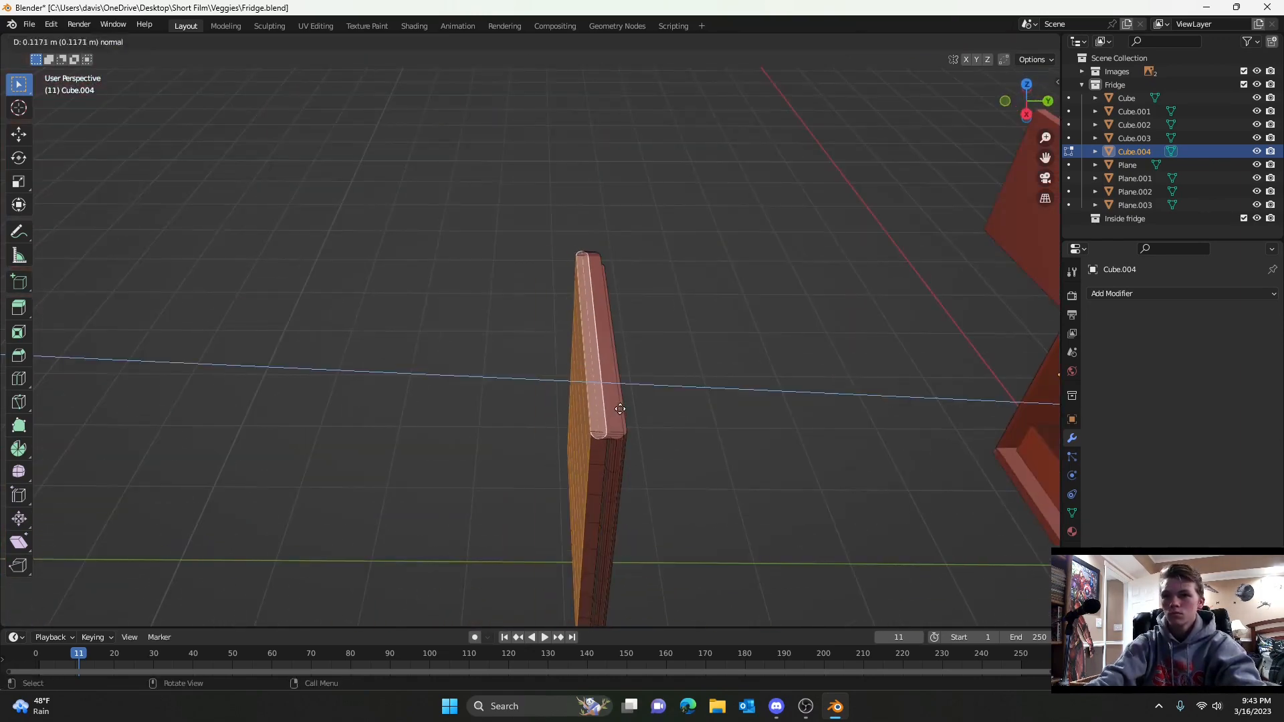
middle_drag(539, 468, 853, 430)
- Leave mesh editing and move the freezer door along the Y axis toward the freezer opening
key(Tab)
scroll(802, 354, down, 4)
click(733, 252)
key(KP_Decimal)
key(g)
key(y)
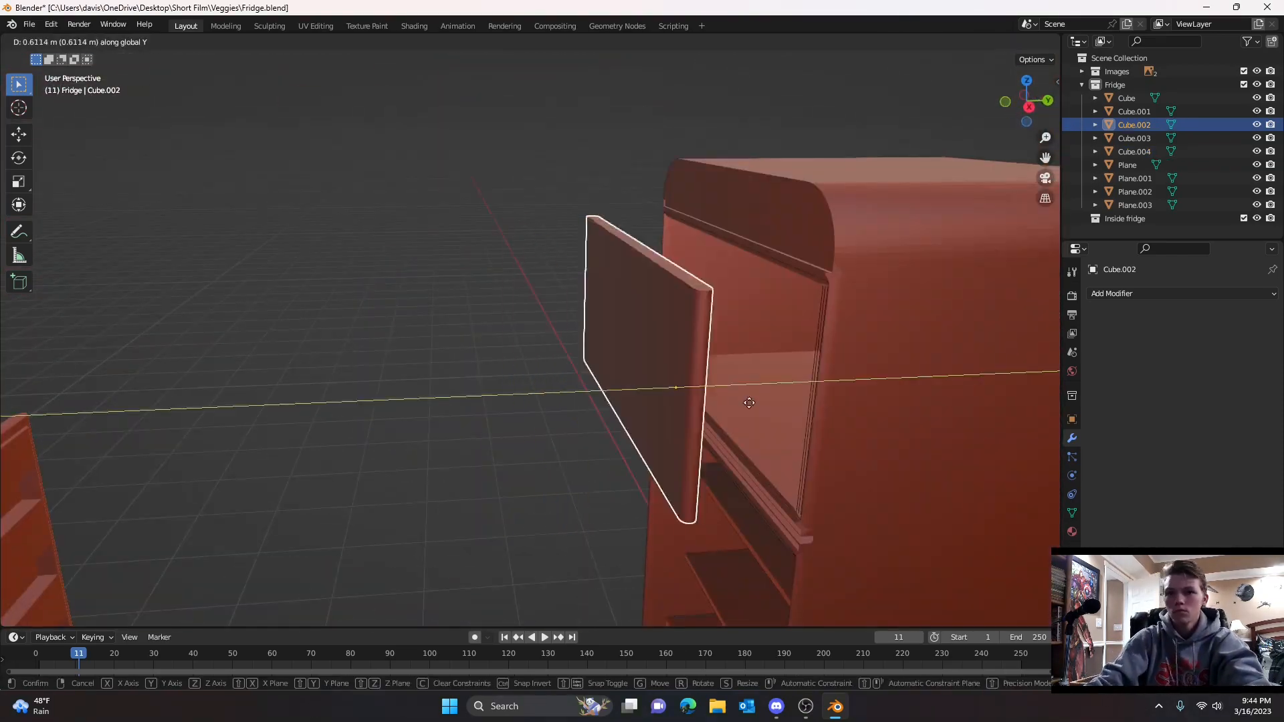
click(764, 364)
- Delete the leftover Cube.003 object and shift the neighbouring piece along the Y axis
scroll(763, 364, up, 4)
middle_drag(764, 364, 724, 327)
click(450, 367)
key(Delete)
click(518, 289)
key(g)
key(y)
click(475, 301)
- Select the vertical edge loops along the rounded side of the lower door
scroll(652, 369, down, 6)
click(651, 369)
scroll(443, 442, up, 4)
click(646, 340)
mouse_move(645, 340)
middle_down()
mouse_move(620, 370)
mouse_move(643, 342)
middle_up()
middle_drag(566, 396, 510, 320)
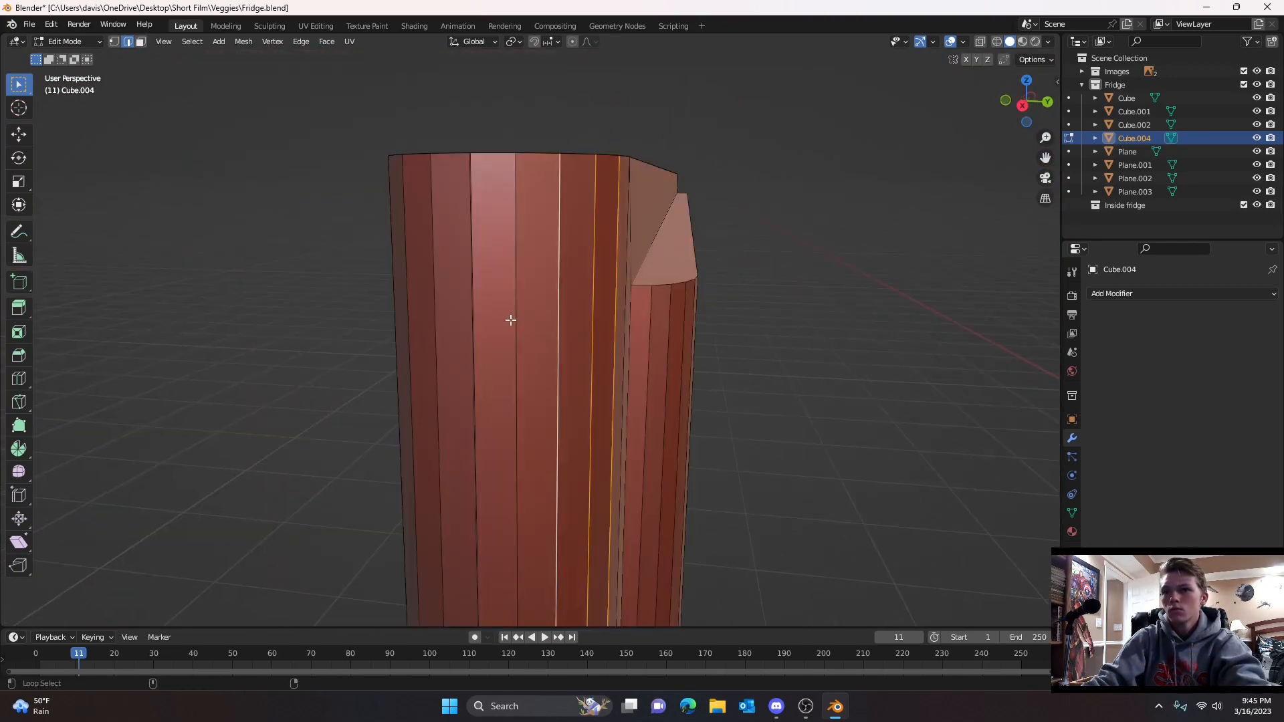
middle_drag(418, 344, 627, 543)
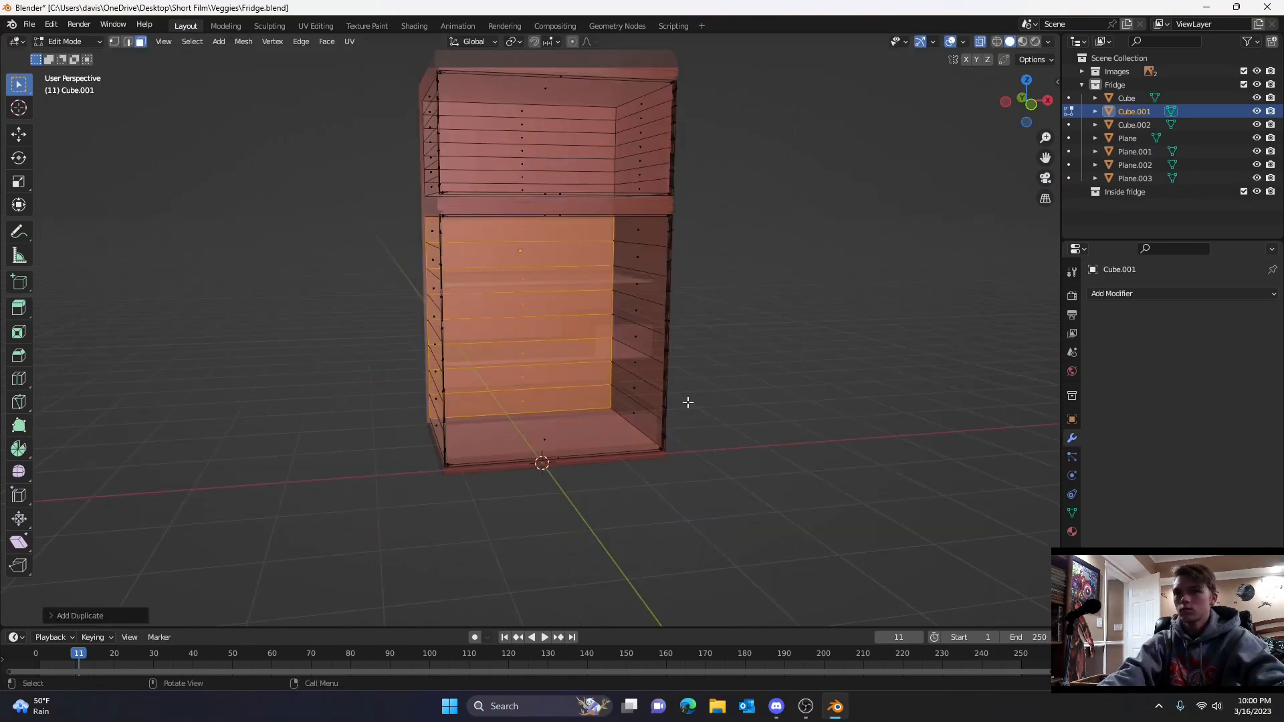
- Move the separated copy of the lower compartment's back faces along the Y axis, out in front of the fridge
key(Tab)
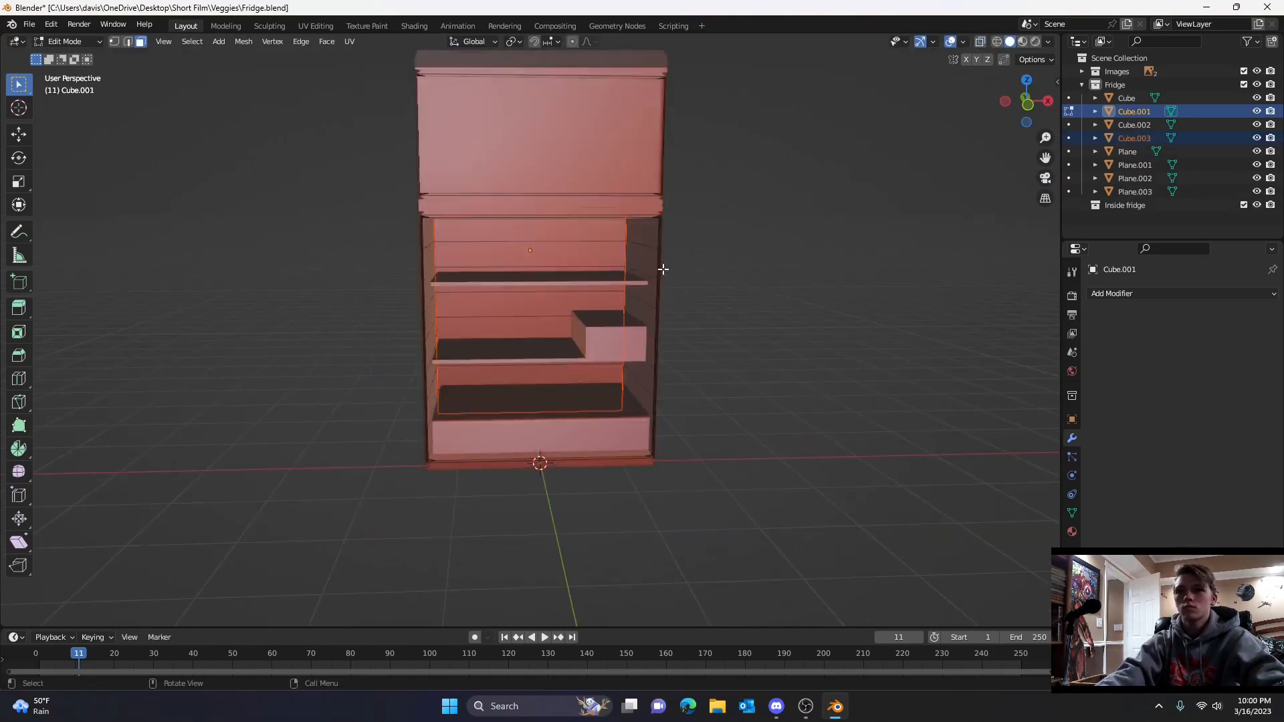
middle_drag(661, 272, 622, 308)
scroll(567, 289, up, 3)
scroll(621, 307, down, 6)
key(g)
key(y)
click(791, 361)
middle_drag(792, 361, 700, 339)
scroll(700, 339, up, 5)
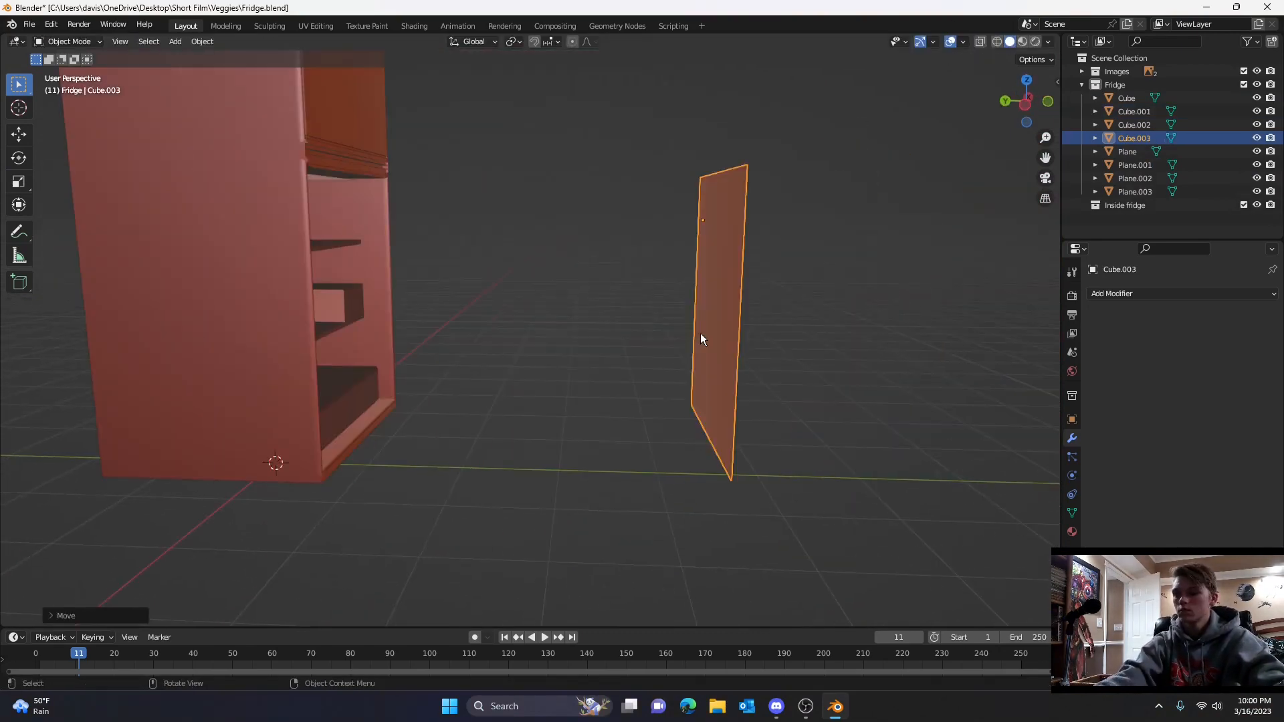
- Duplicate the fridge-side faces of the new door box and place the copy between the box and the fridge
click(756, 260)
middle_drag(756, 261, 702, 247)
click(581, 143)
shift+drag(582, 213, 534, 430)
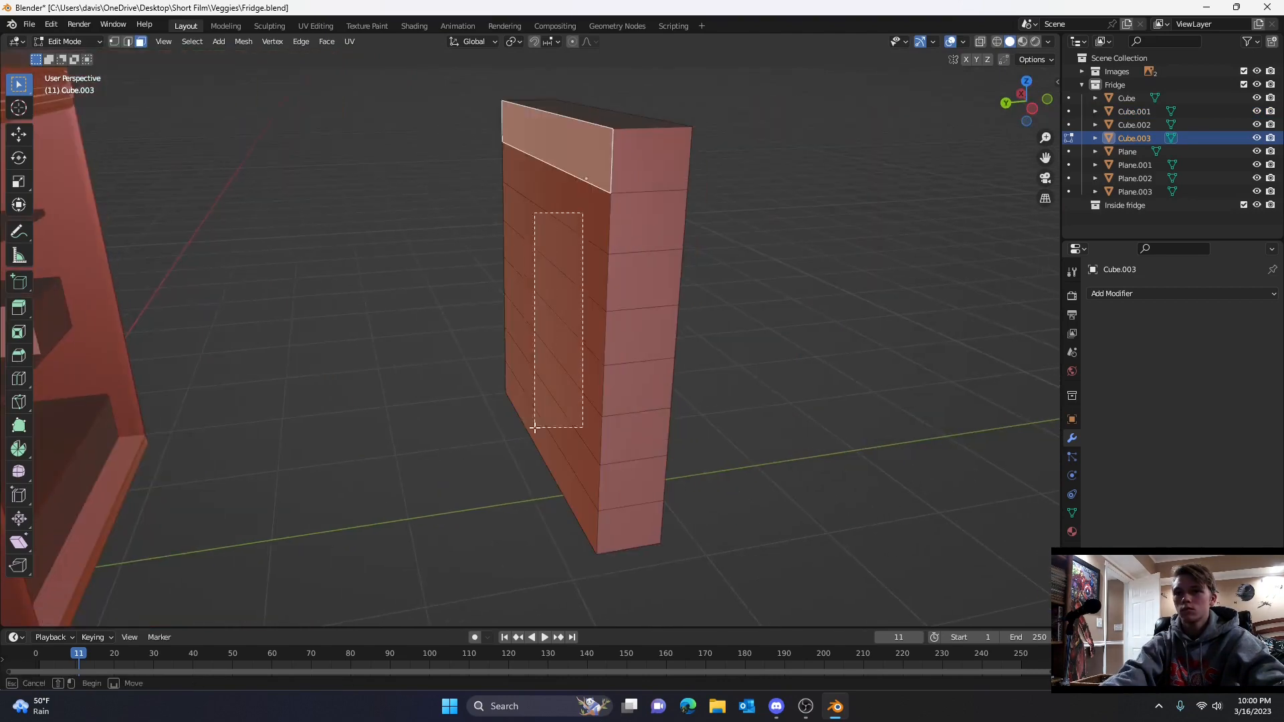
key(g)
click(583, 347)
- Try to extrude the fridge-side faces into the door box
middle_drag(583, 347, 557, 215)
shift+drag(525, 423, 525, 431)
key(e)
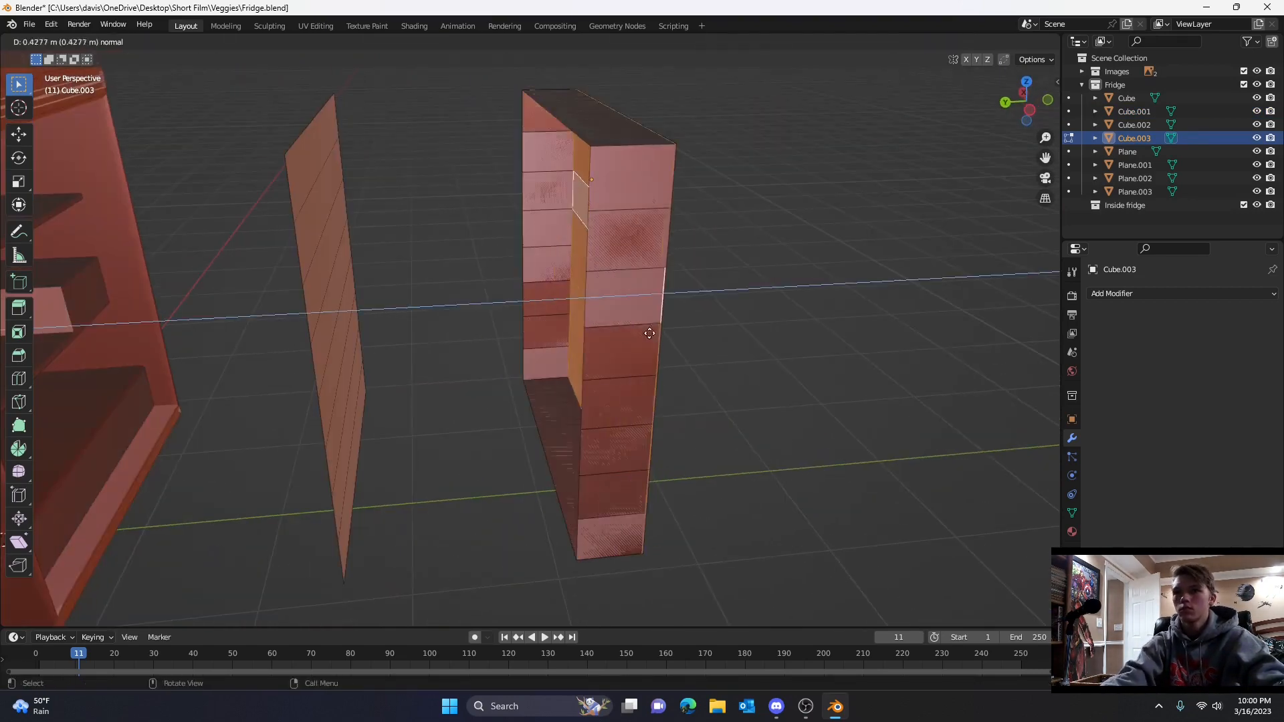
click(589, 294)
mouse_move(588, 294)
middle_down()
mouse_move(696, 301)
mouse_move(568, 304)
middle_up()
key(ctrl+z)
- Separate the copied faces from the door box into their own object and leave mesh editing
drag(341, 100, 395, 494)
key(p)
click(394, 494)
key(Tab)
middle_drag(374, 308, 324, 317)
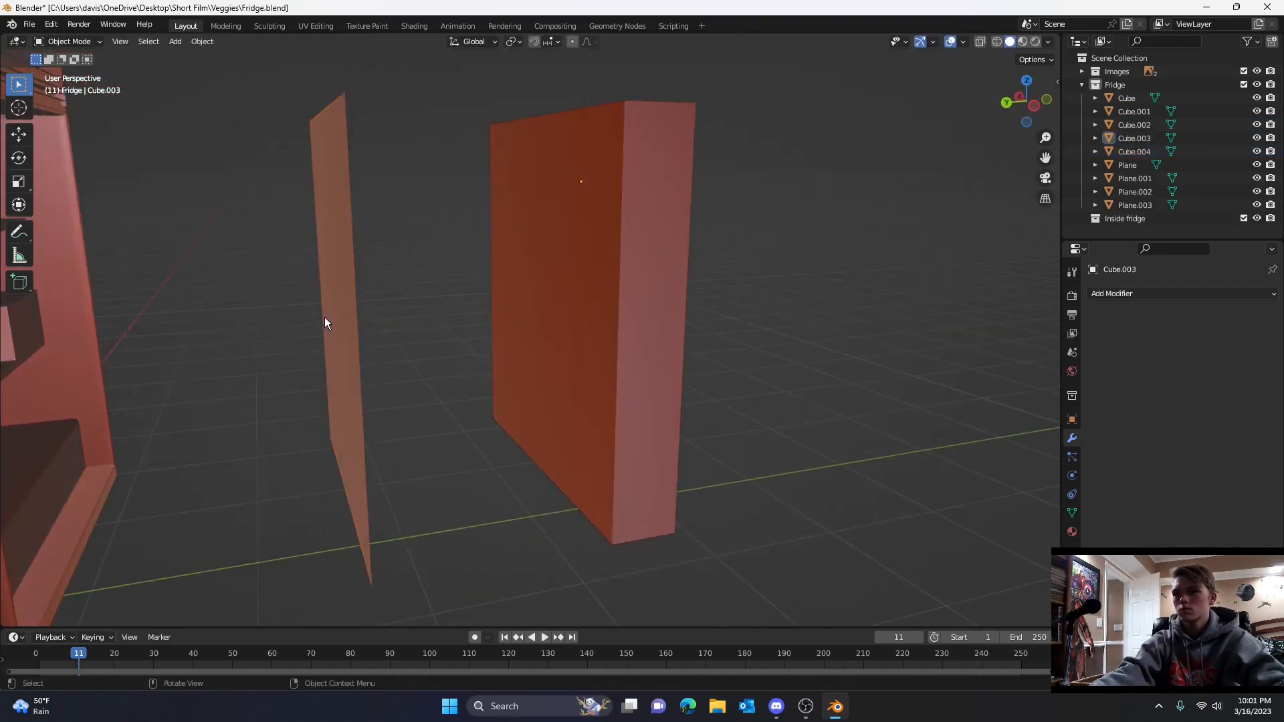
- Delete all fridge-side faces of the door box so that side is open
click(543, 297)
key(Tab)
click(556, 336)
shift+drag(560, 143, 535, 436)
key(e)
key(x)
click(535, 436)
- Move the separated face panel along the Y axis back onto the open side of the door box
middle_drag(535, 436, 574, 438)
key(g)
key(y)
click(577, 385)
middle_drag(577, 385, 583, 371)
scroll(655, 344, down, 3)
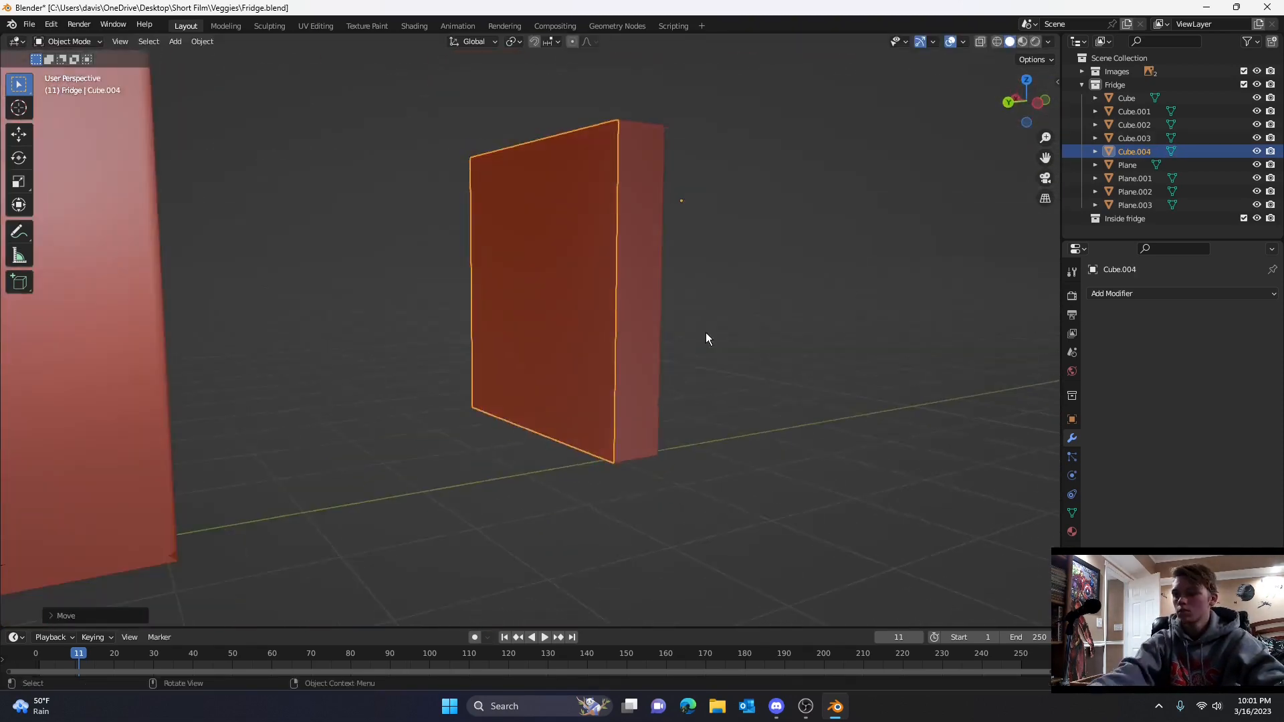
- Inset the panel's faces and extrude the inner area into the door box as a recess
scroll(728, 308, up, 1)
key(Tab)
key(i)
key(e)
click(822, 264)
- Try to shift the recessed panel faces farther along the Y axis
middle_drag(822, 263, 614, 414)
key(y)
click(785, 404)
middle_drag(785, 404, 705, 347)
scroll(705, 347, down, 3)
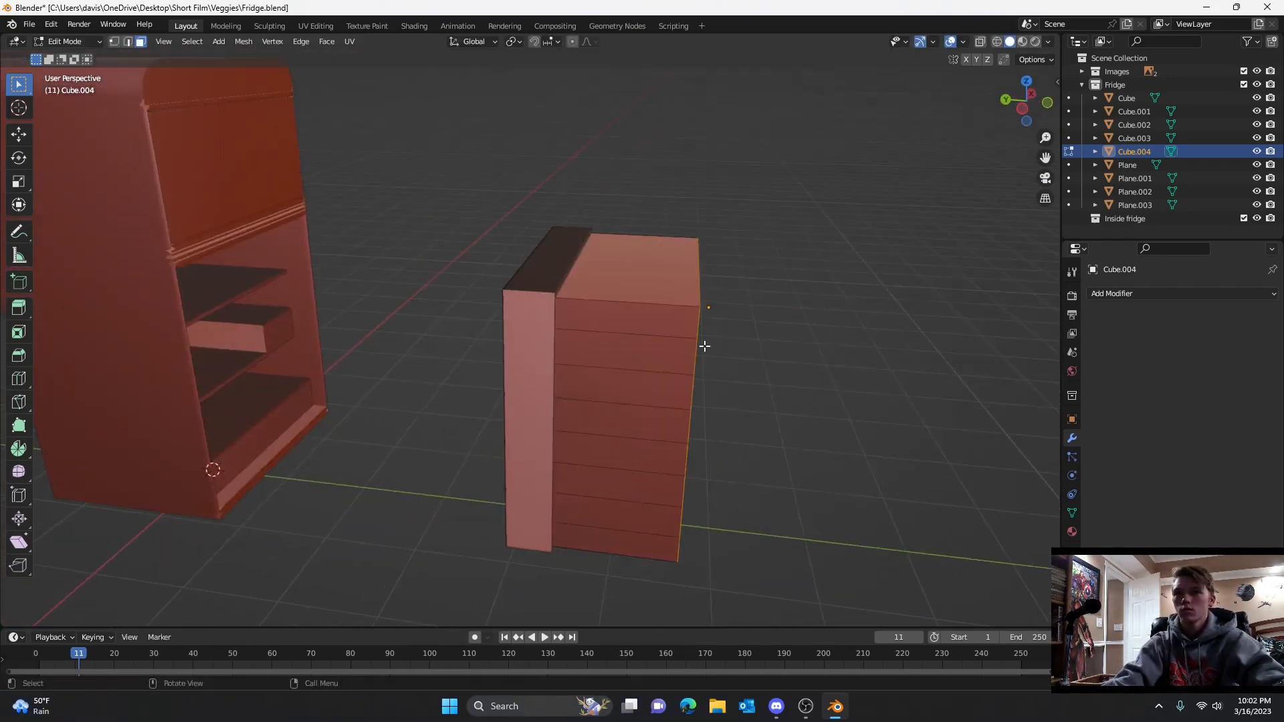
key(ctrl+z)
key(ctrl+z)
- Select every second band on the back of the recess and extrude them forward as four shelf blocks
scroll(669, 355, up, 4)
middle_drag(348, 394, 439, 367)
shift+click(535, 611)
shift+click(588, 521)
shift+click(628, 412)
middle_drag(630, 412, 614, 415)
scroll(614, 416, down, 3)
key(e)
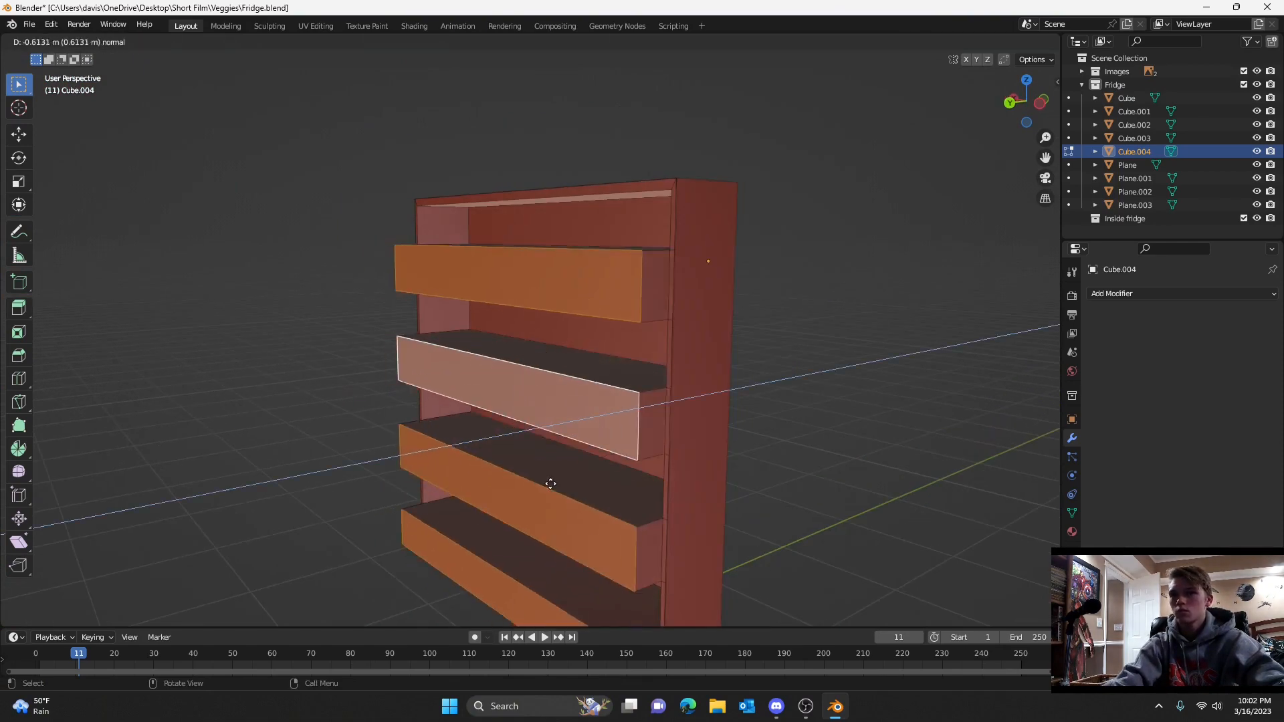
- Inset the top faces of the four shelf blocks and extrude them downward to hollow out door trays
middle_drag(570, 469, 580, 472)
click(555, 246)
shift+click(547, 352)
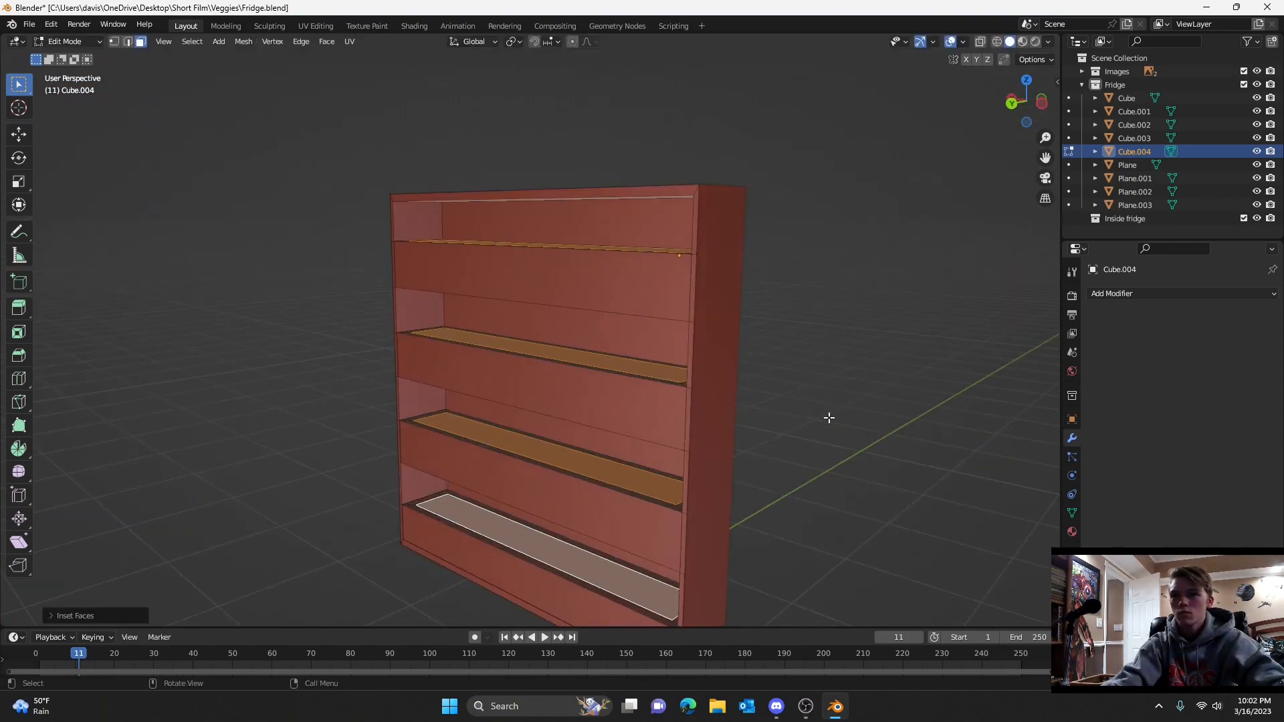
scroll(829, 418, down, 1)
key(e)
click(805, 460)
middle_drag(804, 461, 716, 453)
scroll(716, 453, up, 2)
middle_drag(541, 441, 833, 451)
scroll(459, 433, down, 3)
key(Tab)
scroll(833, 451, up, 4)
- Bevel the edges of the door box's fridge-facing rim
click(848, 401)
click(742, 408)
middle_drag(702, 428, 622, 395)
scroll(735, 394, down, 4)
click(760, 395)
scroll(611, 440, up, 4)
click(611, 440)
key(Tab)
middle_drag(869, 388, 578, 313)
middle_drag(681, 346, 419, 183)
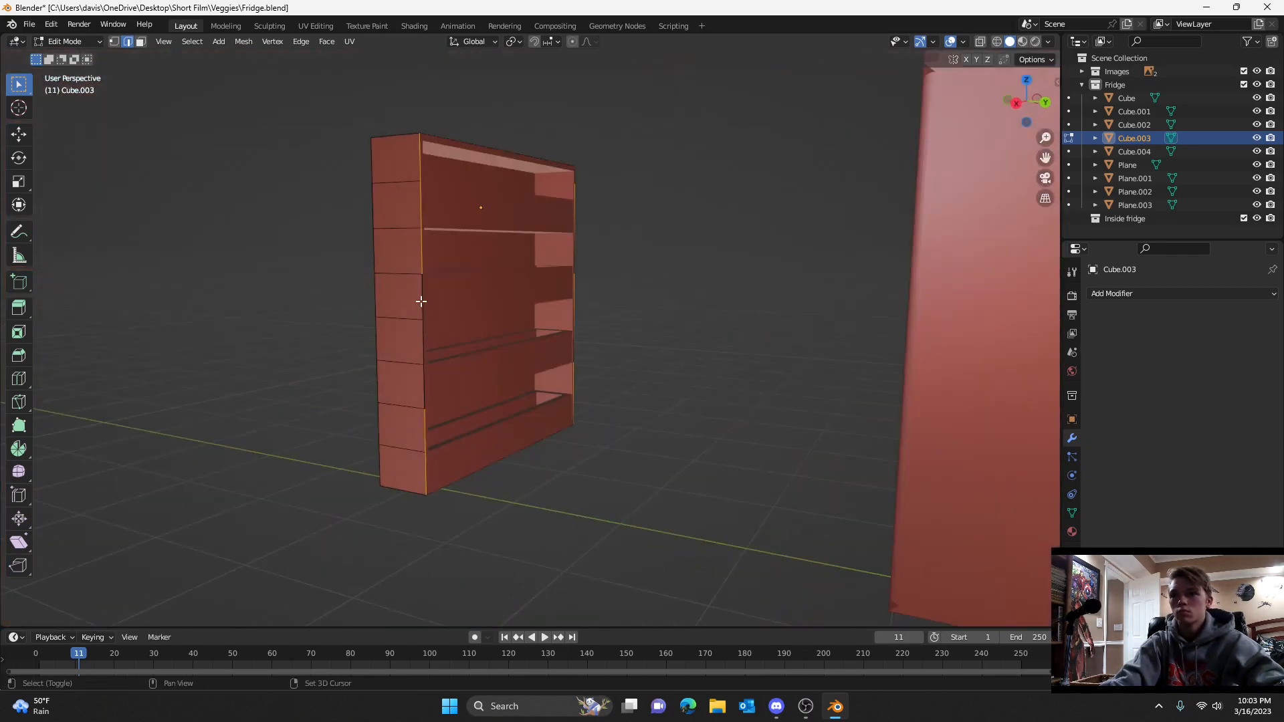
middle_drag(420, 302, 669, 434)
key(ctrl+b)
right_click(843, 471)
- Edit the door box and shelf section together and bevel the upper front edges of the four door trays
middle_drag(842, 472, 740, 429)
key(Tab)
scroll(740, 429, up, 2)
click(766, 297)
middle_drag(816, 442, 662, 393)
click(772, 304)
scroll(676, 374, up, 3)
click(693, 268)
shift+click(678, 373)
shift+click(639, 491)
shift+click(594, 565)
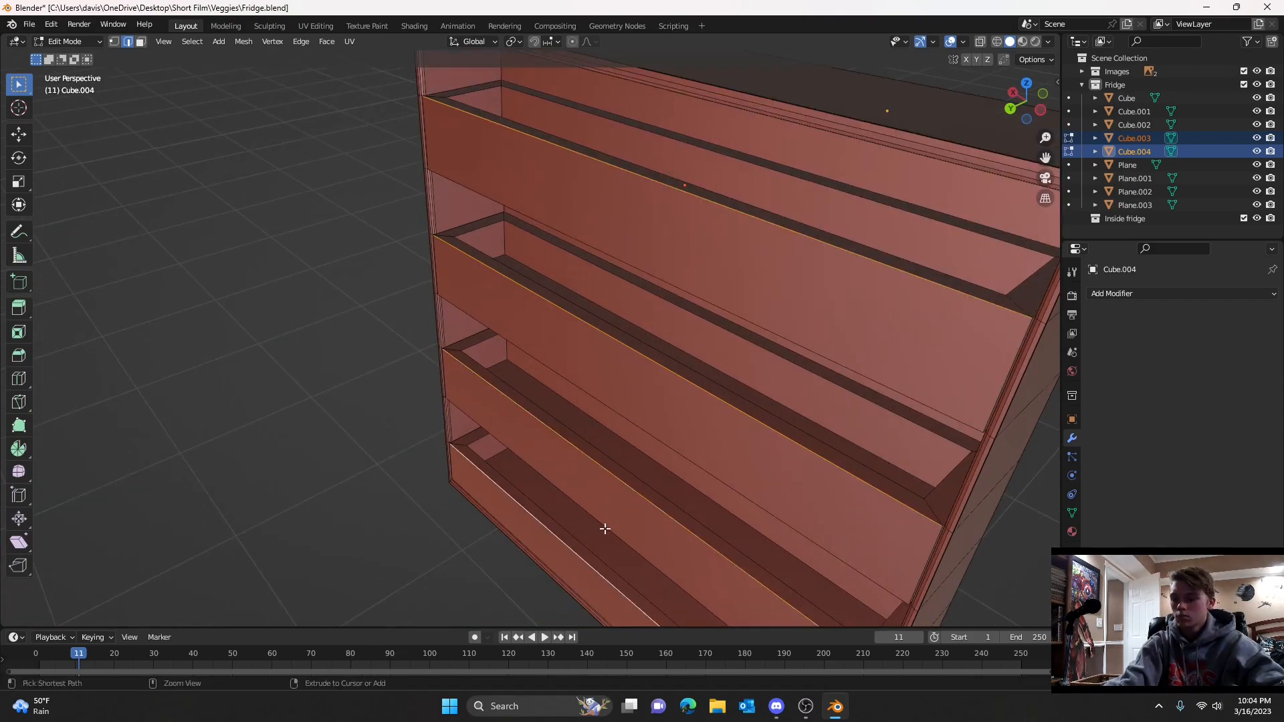
key(ctrl+b)
click(575, 518)
- Bevel one further edge on the door's shelf section
click(421, 461)
middle_drag(422, 462, 785, 441)
click(595, 307)
key(ctrl+b)
click(602, 321)
middle_drag(495, 394, 555, 402)
- Bevel two corner edges of the outer door box
scroll(1053, 370, down, 8)
middle_drag(705, 482, 658, 210)
click(747, 233)
shift+click(822, 232)
key(ctrl+b)
click(852, 267)
click(850, 268)
- Bevel an edge loop on the outer door box
shift+middle_drag(524, 528, 528, 395)
alt+click(659, 294)
middle_drag(528, 395, 585, 433)
key(ctrl+b)
click(717, 338)
- Bevel the remaining outer edges of the door box and check its outer face
middle_drag(708, 461, 635, 465)
key(ctrl+b)
click(776, 470)
middle_drag(749, 401, 816, 427)
click(816, 427)
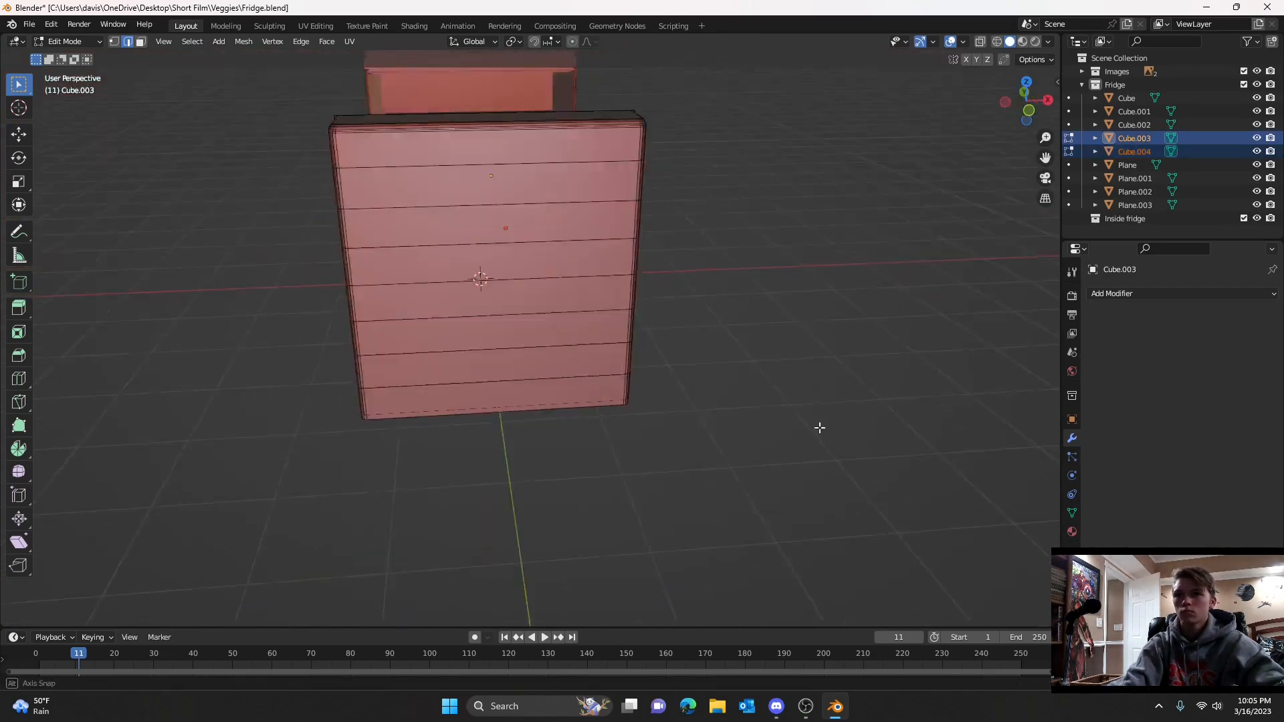
- Select the horizontal strip faces across the lower door's outer side and inset them
middle_drag(669, 414, 805, 407)
key(3)
scroll(487, 339, up, 5)
click(489, 287)
shift+click(488, 342)
shift+click(490, 428)
shift+middle_drag(494, 492, 547, 203)
shift+drag(547, 203, 535, 495)
key(i)
middle_drag(568, 335, 548, 374)
click(724, 393)
- Select the door's stacked strip faces over its full height and extrude them
scroll(548, 334, down, 3)
drag(539, 109, 535, 428)
key(e)
middle_drag(574, 415, 601, 428)
click(501, 435)
- Inset the door's selected strip faces and dissolve the selection
drag(481, 107, 484, 421)
key(i)
click(725, 367)
middle_drag(428, 388, 765, 341)
scroll(641, 428, up, 4)
key(ctrl+x)
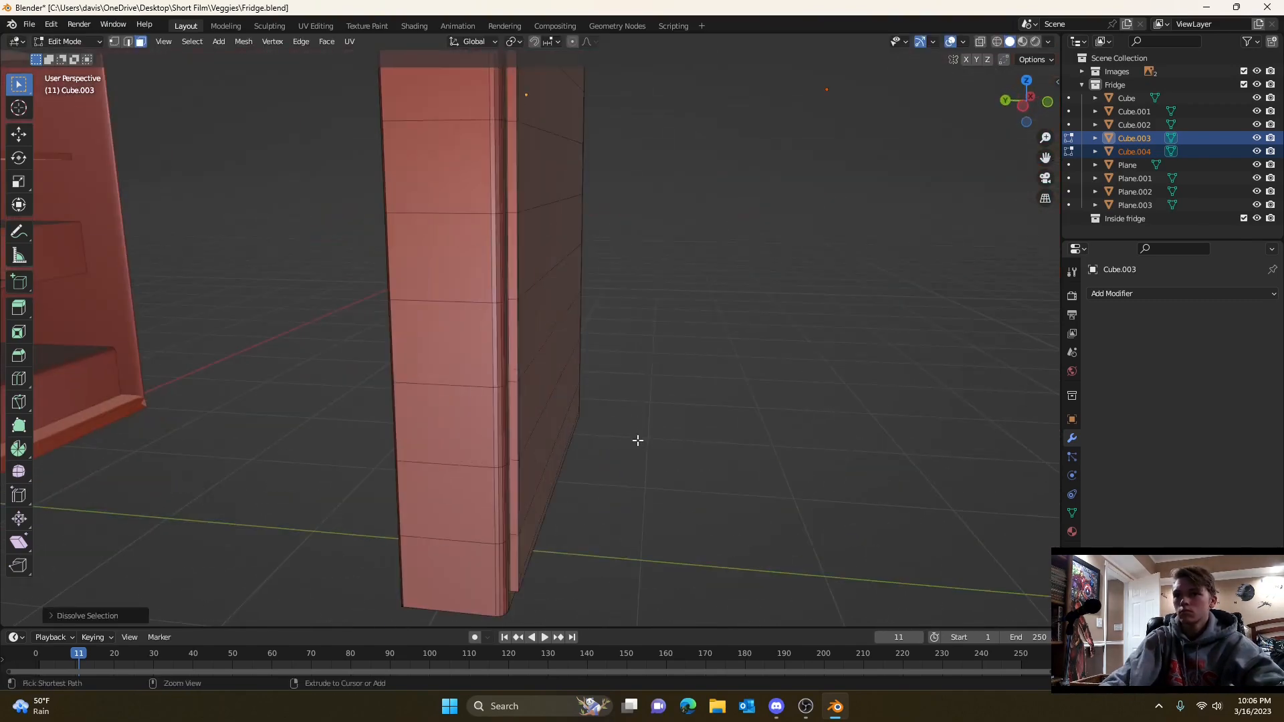
- Move the whole lower door mesh along Y up to the fridge body and leave mesh editing
scroll(662, 428, down, 3)
key(a)
key(g)
key(y)
click(913, 358)
key(Tab)
middle_drag(508, 431, 605, 443)
click(607, 444)
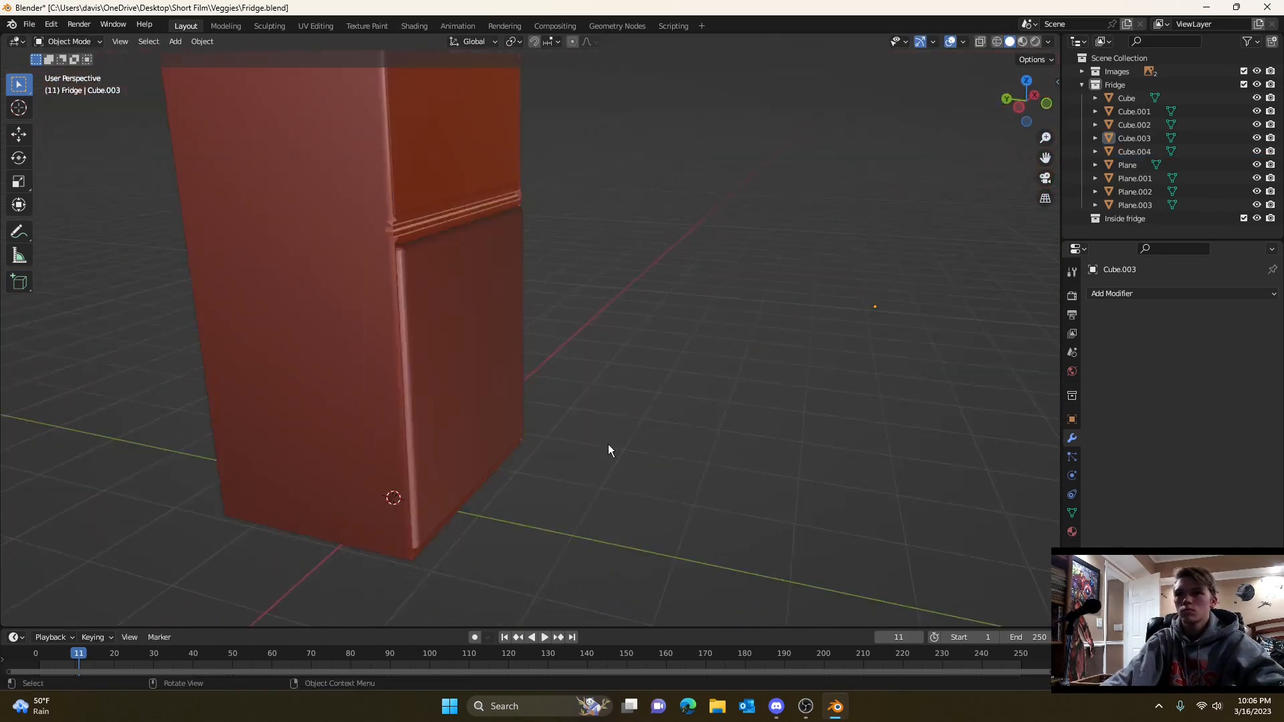
- Check the lower door's fit on the fridge body with X-ray and display its transform values
click(525, 401)
click(980, 42)
middle_drag(789, 288, 588, 294)
click(849, 234)
click(980, 42)
scroll(729, 267, down, 3)
scroll(619, 268, up, 4)
mouse_move(658, 220)
shift+middle_down()
mouse_move(632, 354)
mouse_move(669, 219)
shift+middle_up()
scroll(669, 220, down, 2)
click(1071, 419)
middle_drag(568, 380, 607, 383)
click(607, 383)
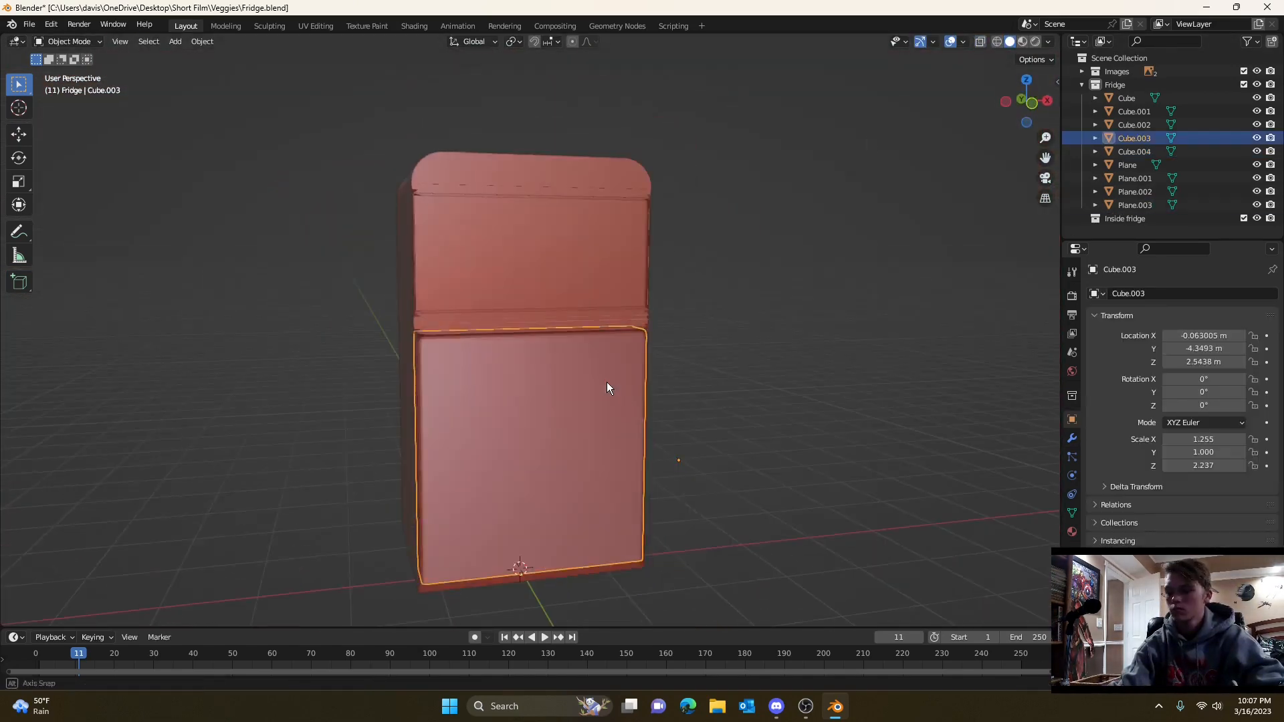
- Try to rotate the lower door about the Z axis
key(r)
key(z)
click(489, 431)
key(ctrl+z)
key(ctrl+z)
- Move the lower door along Y against the fridge front, at a Y location of -0.94395 m
click(489, 437)
middle_drag(489, 437, 744, 413)
key(g)
key(y)
key(Tab)
key(Tab)
scroll(616, 411, up, 4)
click(617, 410)
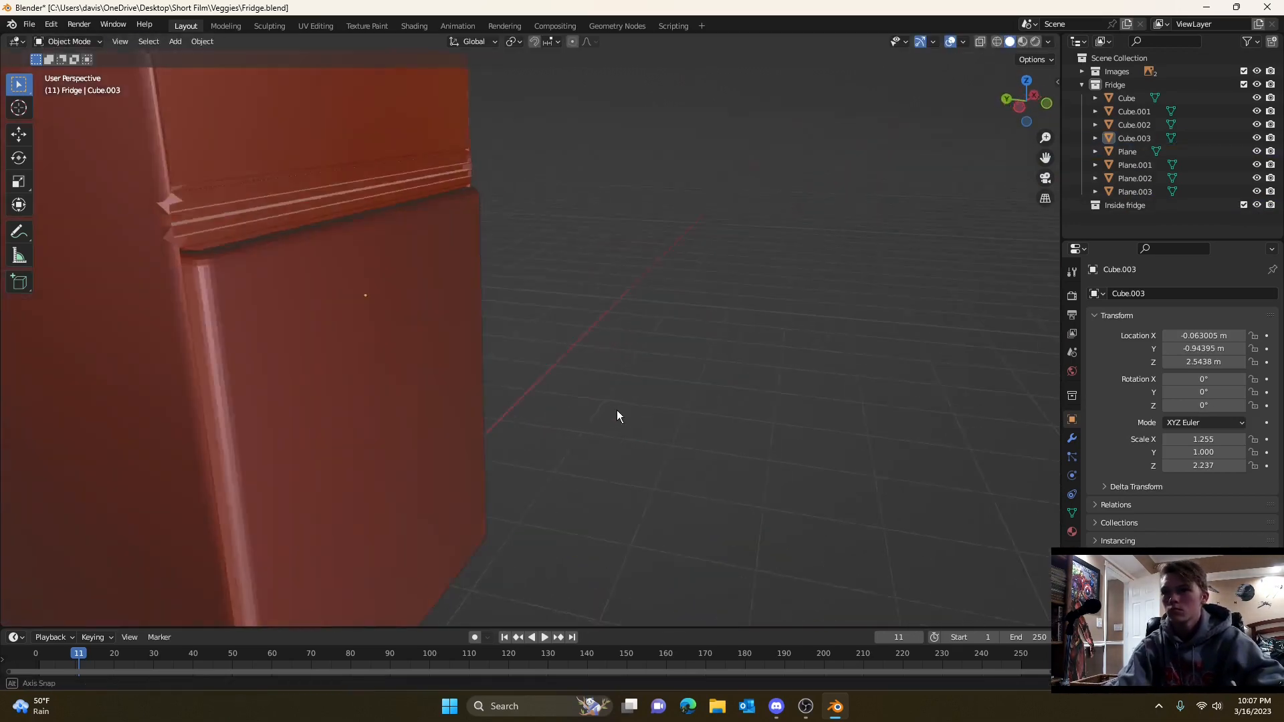
- Move Cube.001 and the other interior shelf and drawer objects into the Inside fridge collection
middle_drag(617, 410, 368, 387)
scroll(368, 388, down, 4)
click(1133, 111)
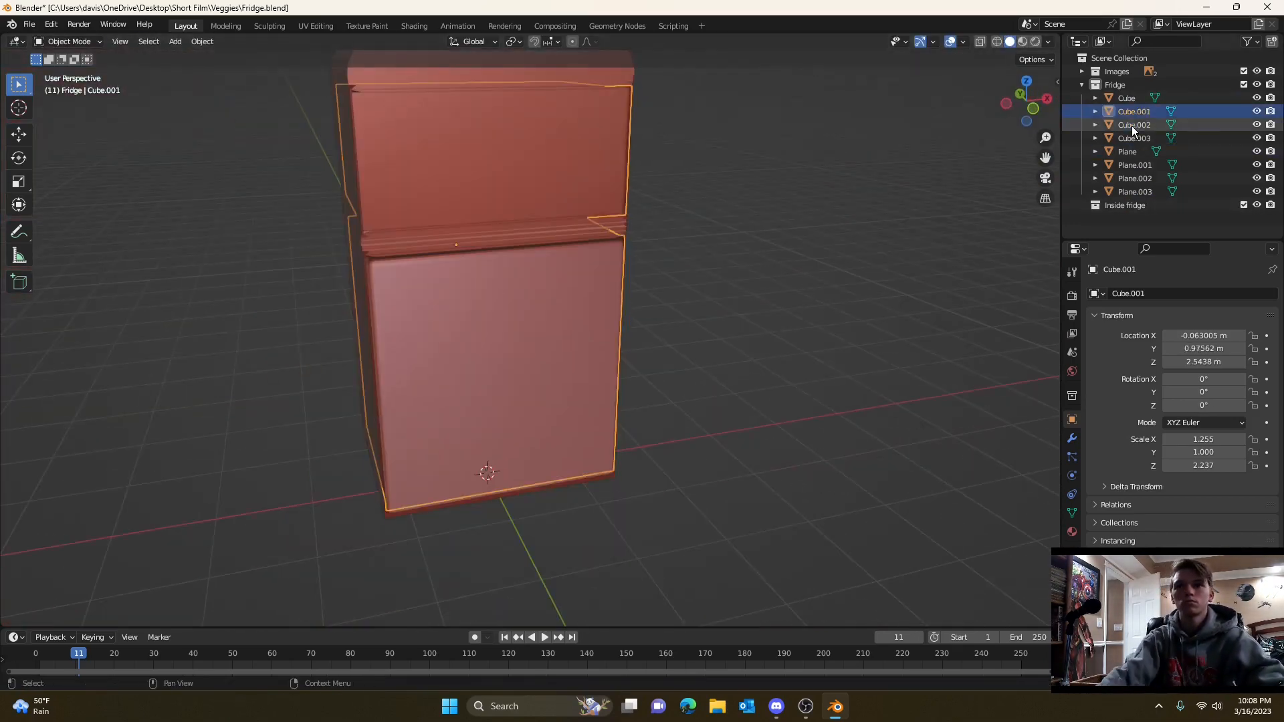
shift+click(1136, 190)
drag(1136, 190, 1125, 205)
- Create a new scene collection named handle
key(shift+a)
key(alt+a)
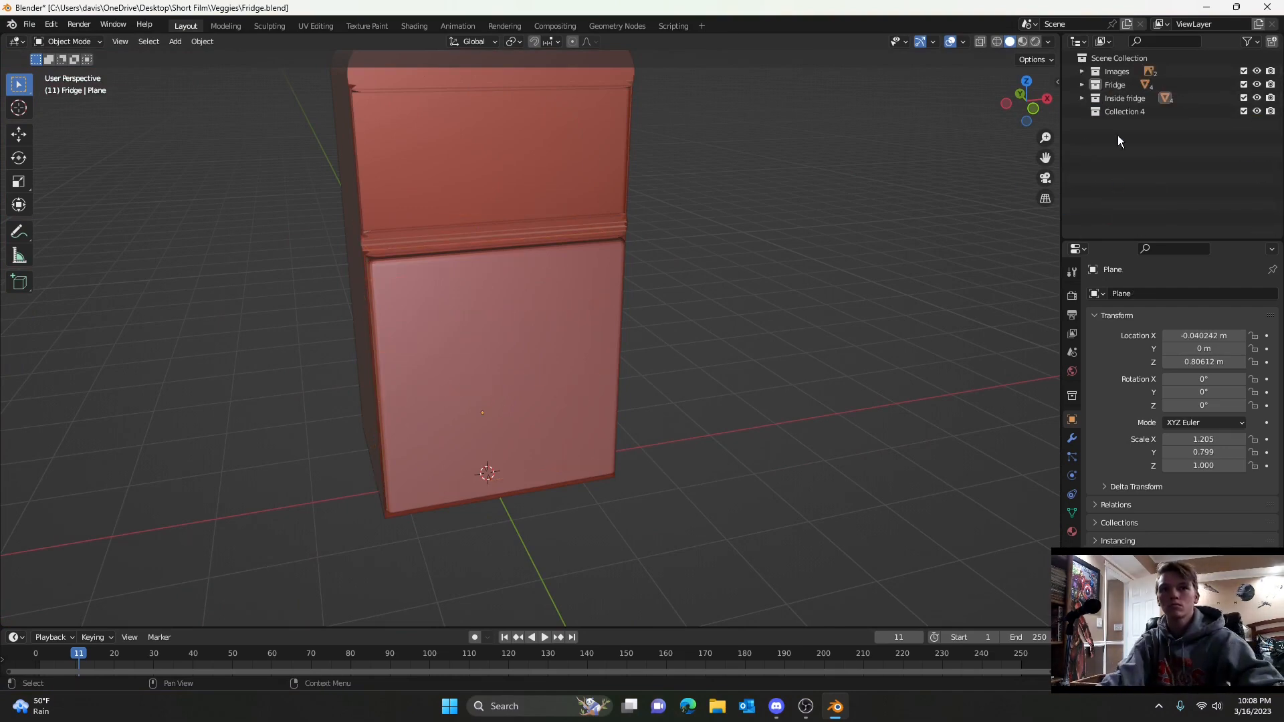
key(Return)
middle_drag(535, 361, 661, 375)
key(shift+a)
mouse_move(662, 375)
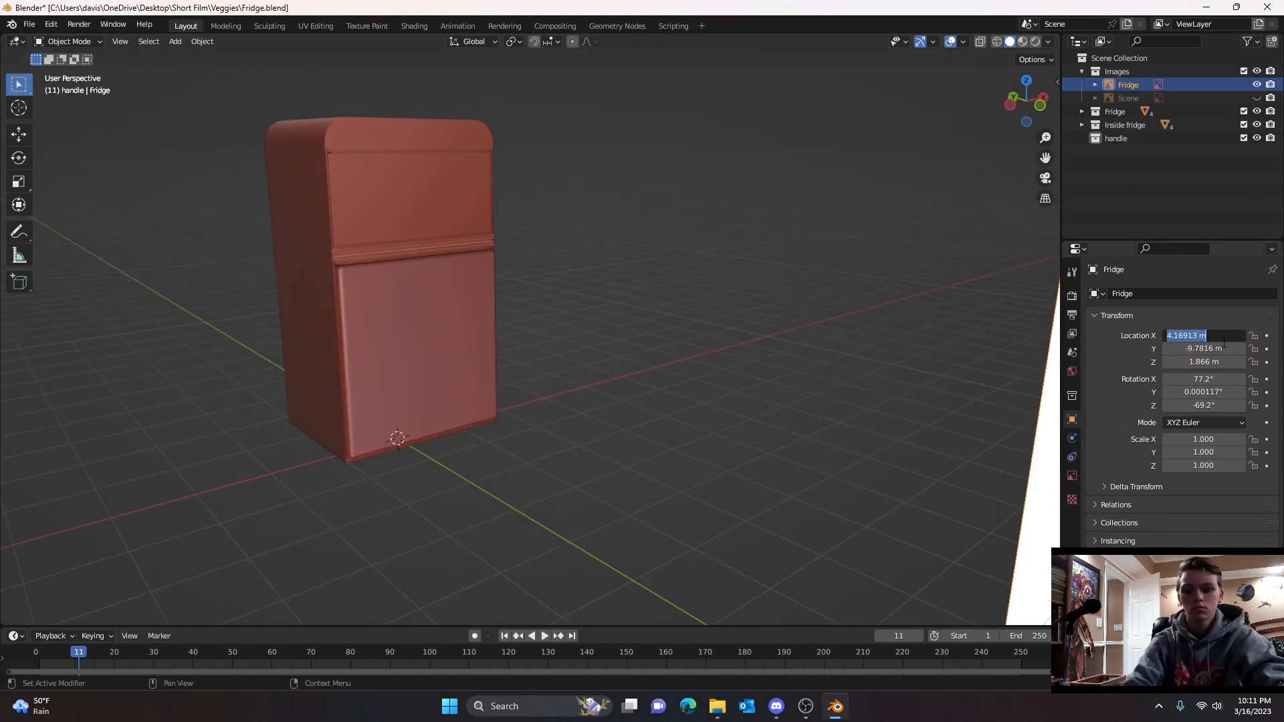
- Set the fridge reference image's location to 0 on all axes and its rotation to 90°, 0°, 0°
text(0)
key(Tab)
text(0)
key(Tab)
text(0)
key(Tab)
text(0)
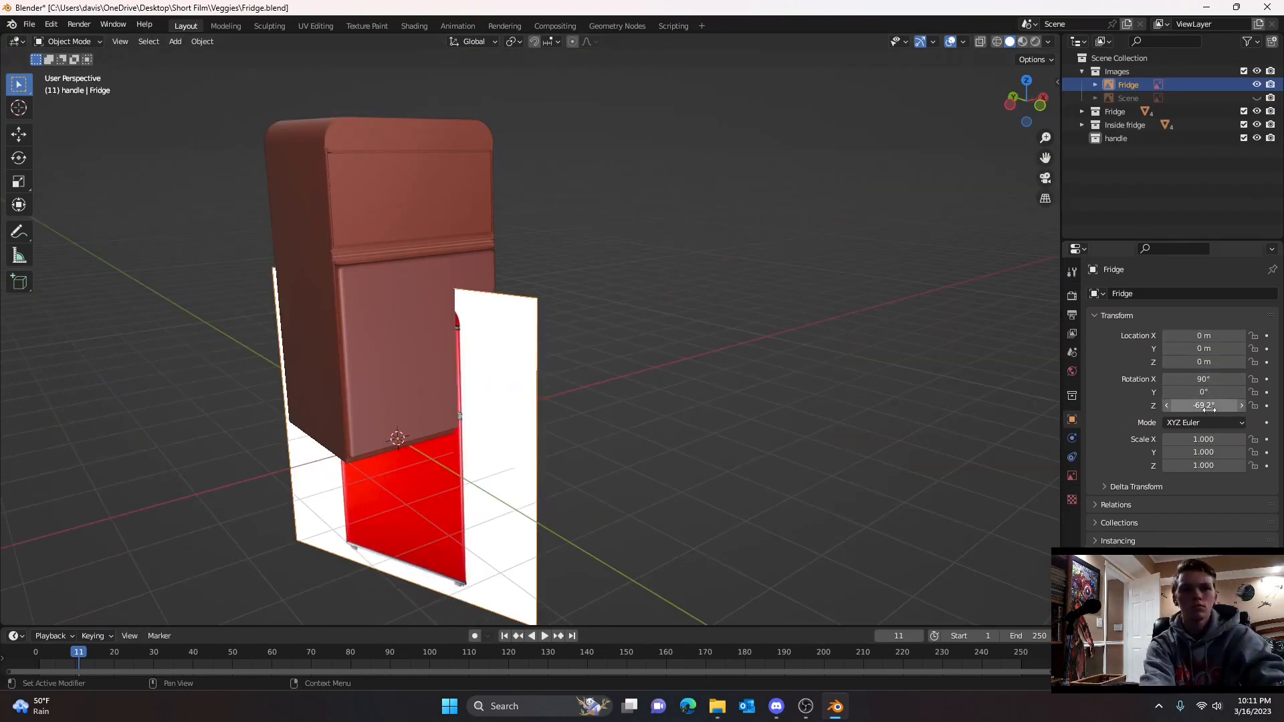
key(BackSpace)
- Align the reference image with the fridge model in front view, at X -0.024328 m and Z 2.5058 m
key(KP_1)
key(g)
key(z)
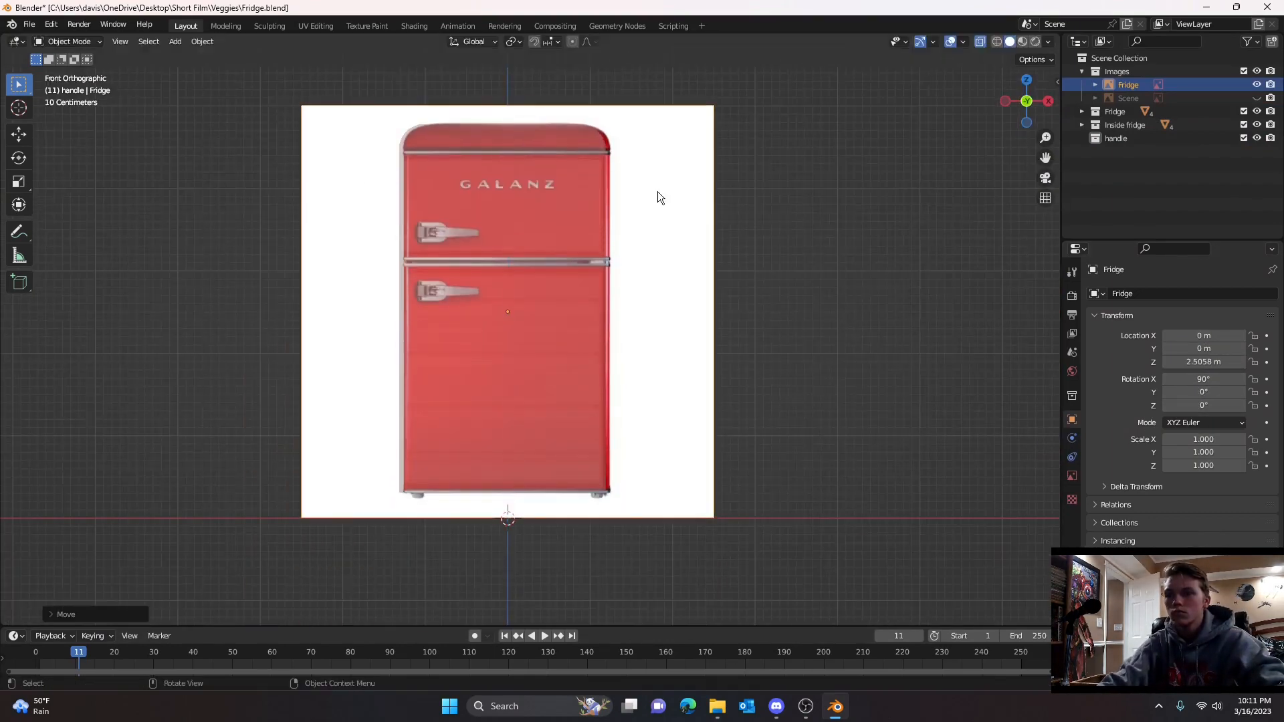
scroll(784, 258, up, 3)
shift+middle_drag(639, 257, 724, 340)
scroll(724, 340, up, 1)
shift+middle_drag(503, 256, 578, 355)
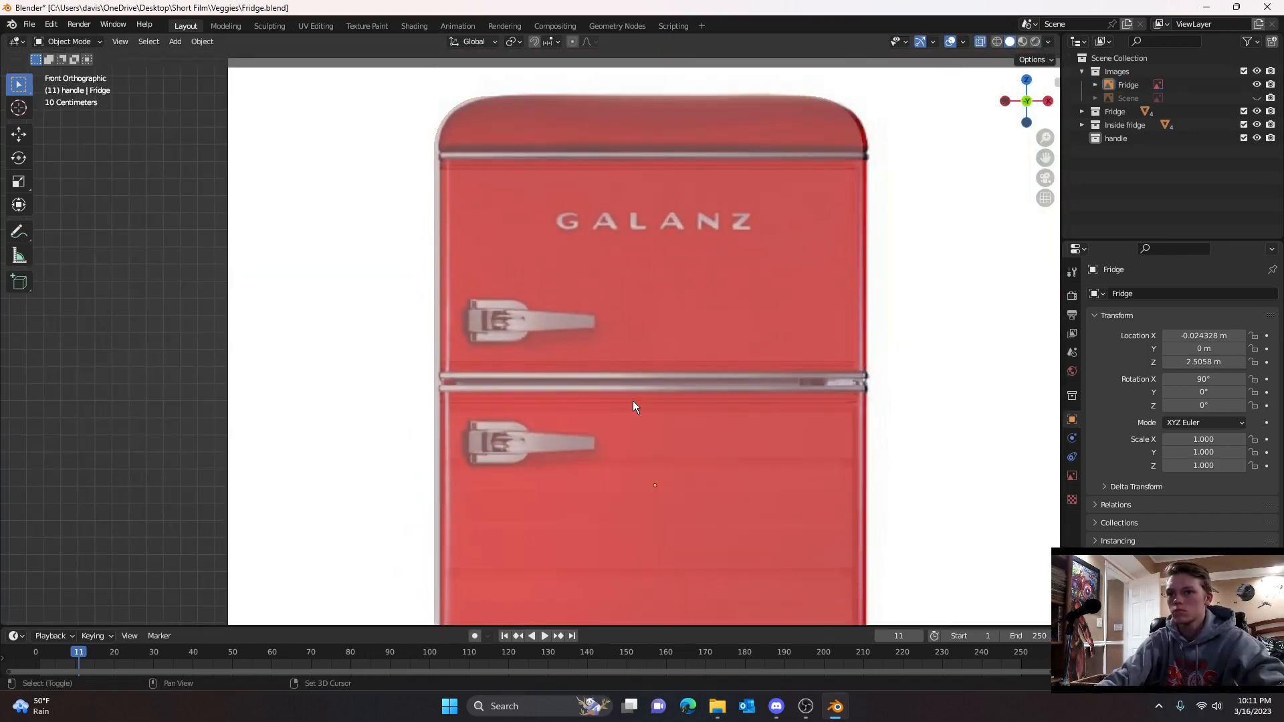
- Add a cube to the handle collection and raise it to Z 3.3734 m
key(shift+a)
mouse_move(632, 399)
click(675, 390)
scroll(675, 415, down, 6)
scroll(676, 414, up, 2)
key(g)
key(z)
click(676, 137)
- Hide the Fridge and Inside fridge collections and show the cube see-through over the reference image from the front
middle_drag(677, 137, 809, 154)
click(980, 43)
click(1256, 113)
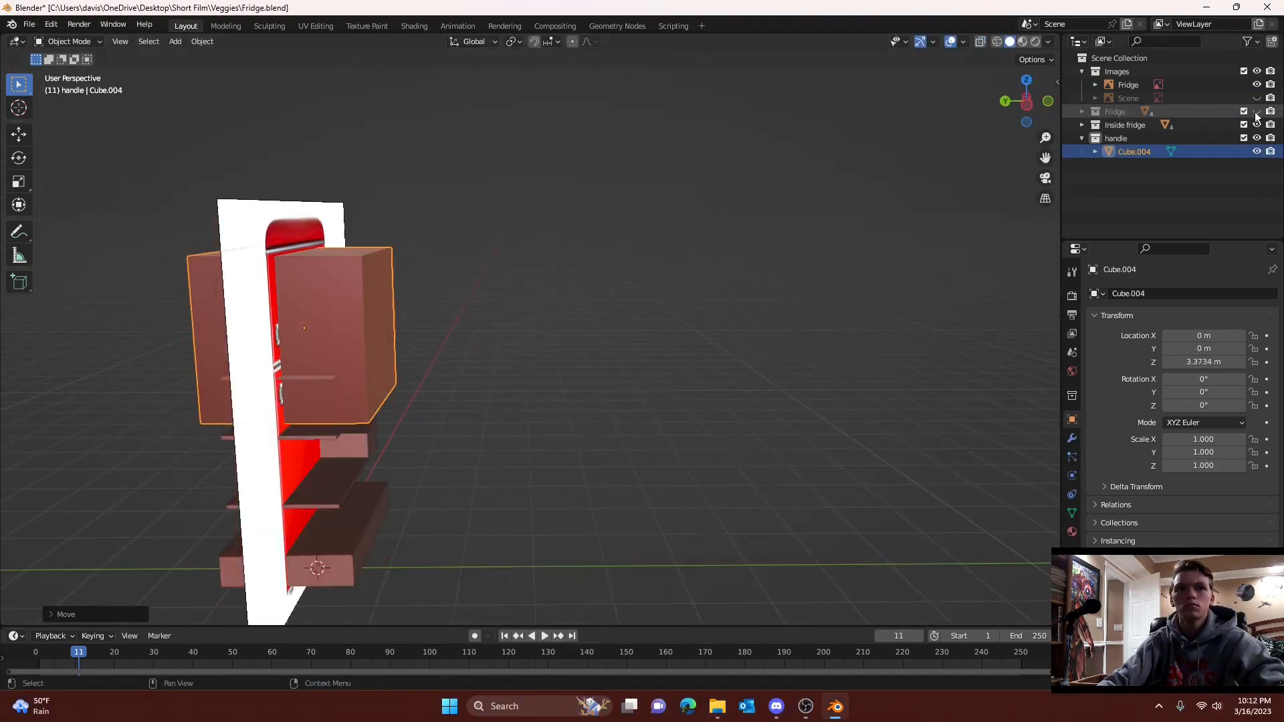
click(1082, 137)
key(KP_1)
key(alt+z)
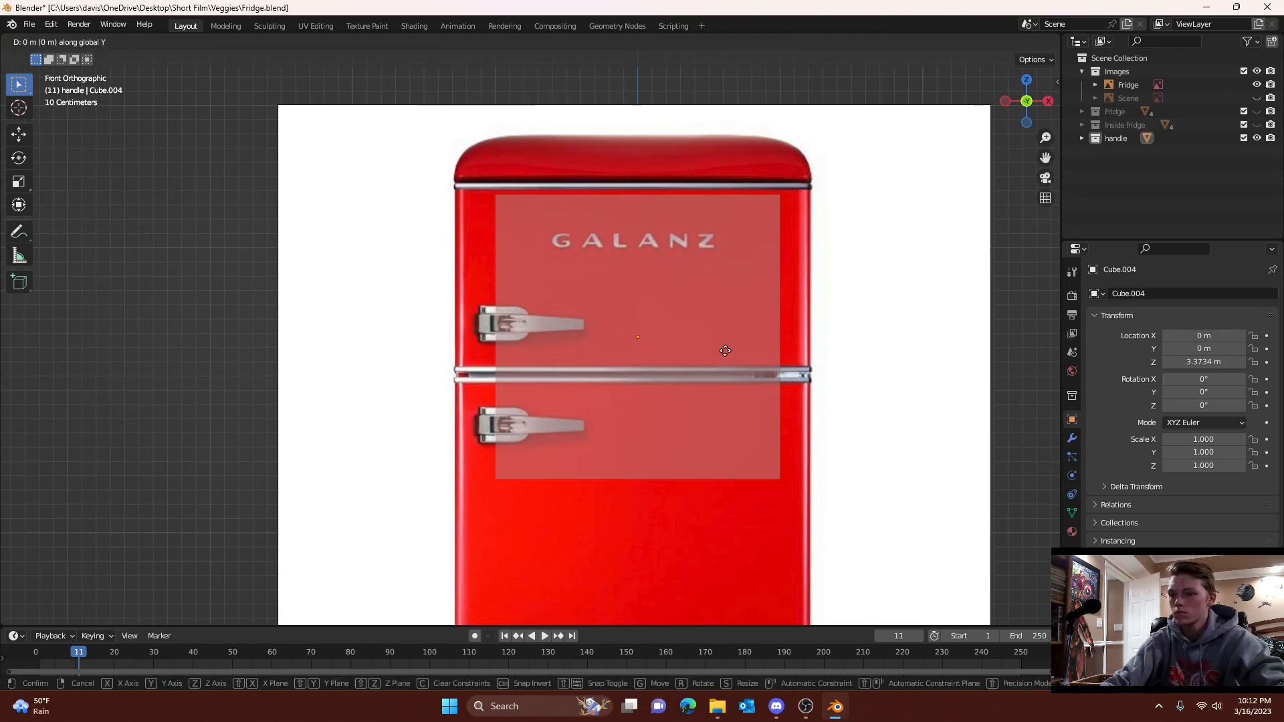
- Scale the cube to 0.118 and place it over the upper handle's base, at X -0.93857 m and Z 3.472 m
key(x)
click(591, 341)
key(s)
click(547, 347)
key(g)
key(z)
click(544, 333)
key(Tab)
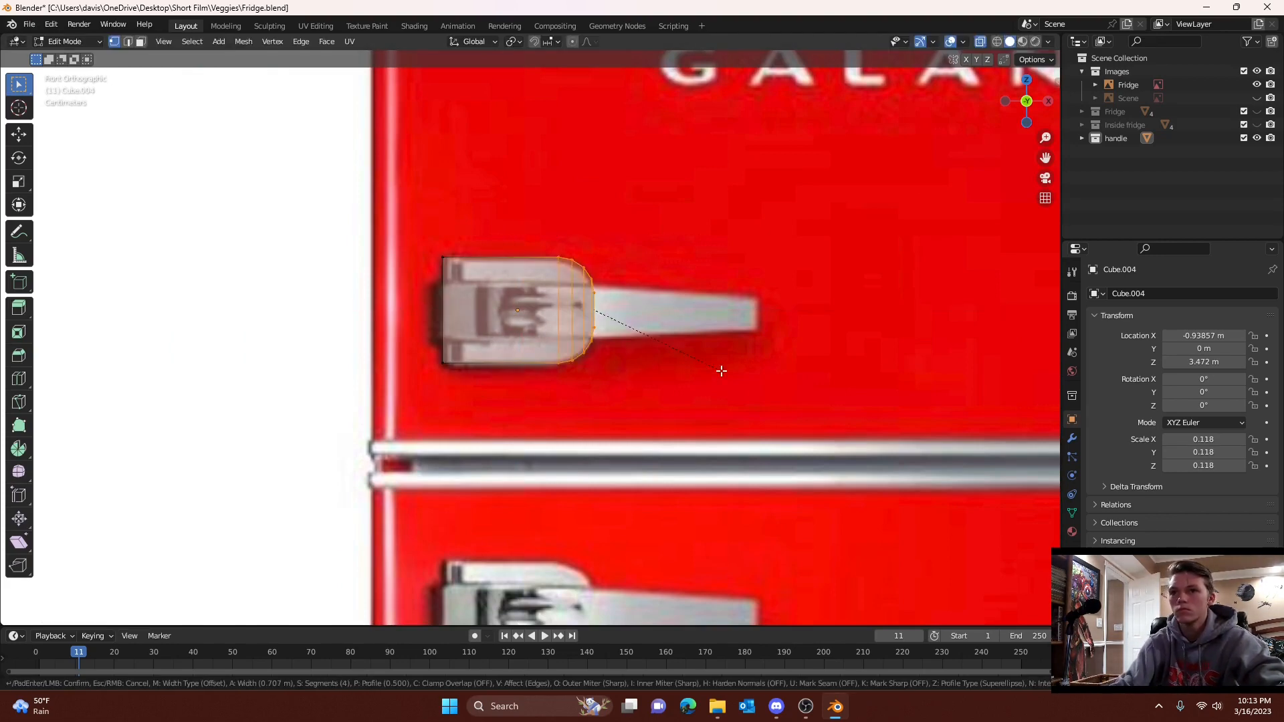
- Finish the four-segment bevel on the handle base's rounded end and extrude the handle from it
click(446, 254)
middle_drag(635, 345, 602, 349)
scroll(601, 350, down, 4)
key(KP_Decimal)
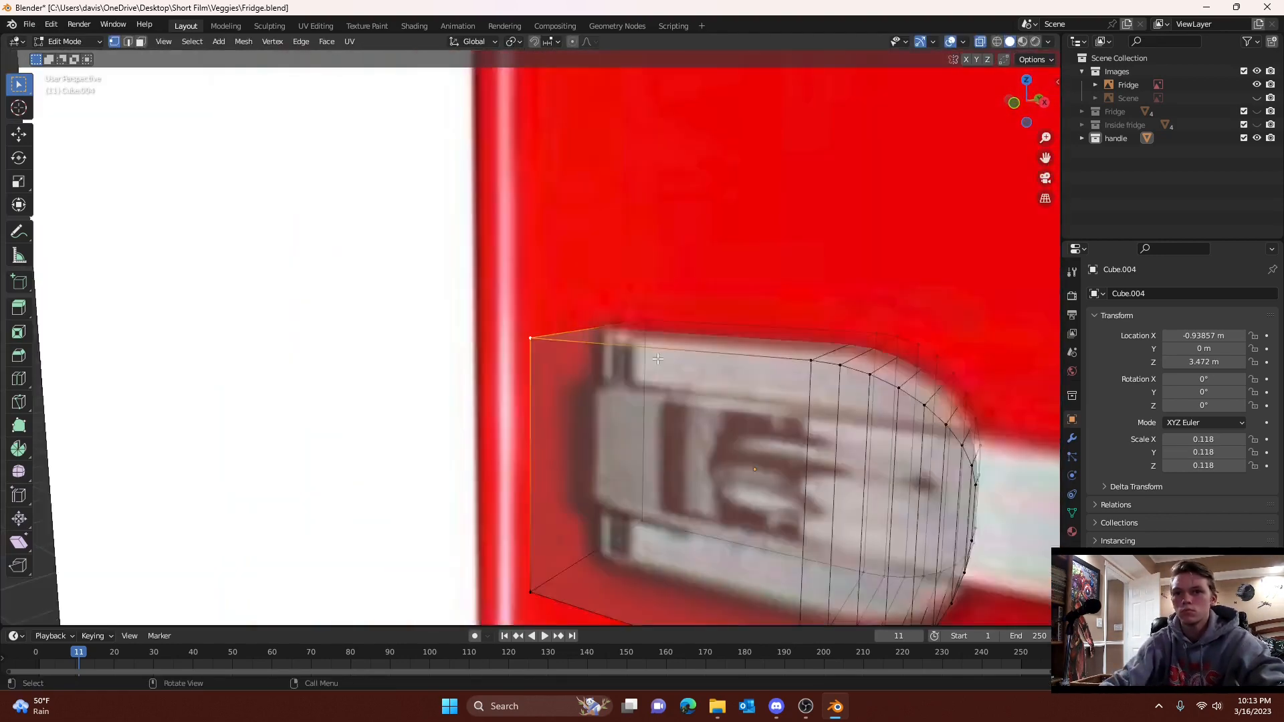
middle_drag(718, 394, 627, 388)
scroll(627, 388, down, 3)
key(alt+a)
click(1046, 100)
click(1027, 101)
key(e)
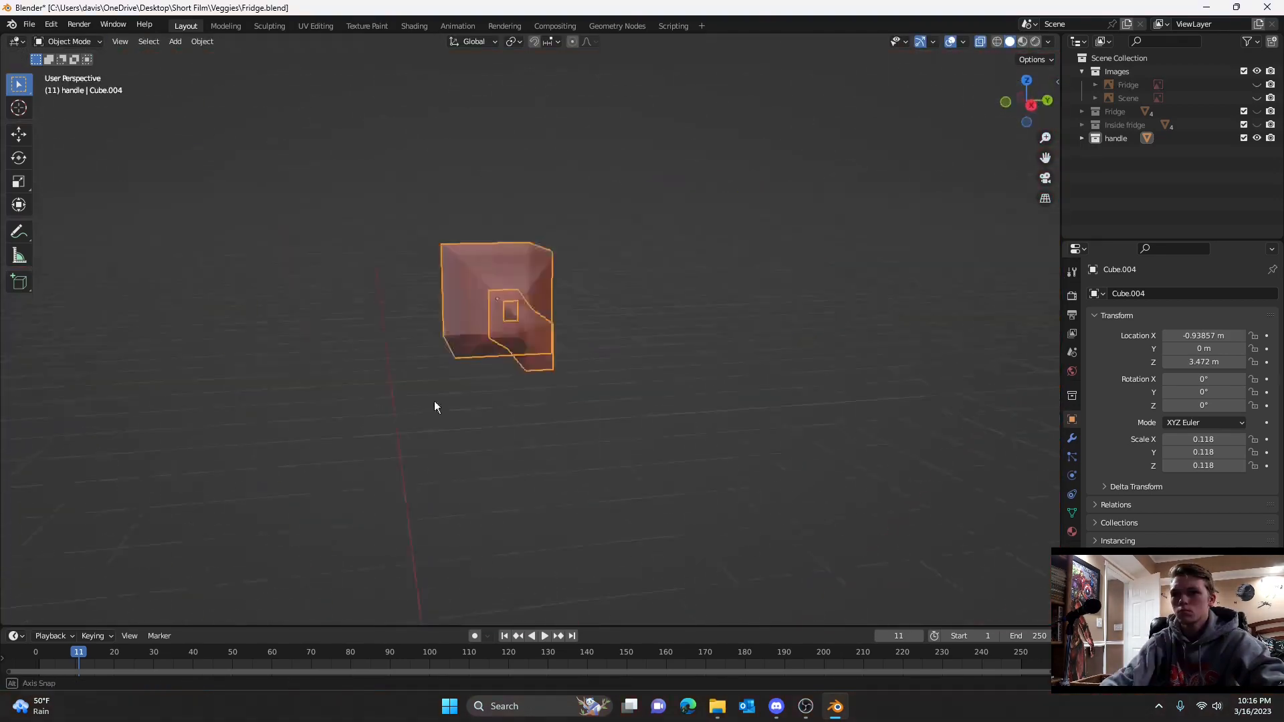
- Inspect the modelled handle from several angles and delete it
middle_drag(435, 404, 582, 496)
scroll(581, 496, down, 5)
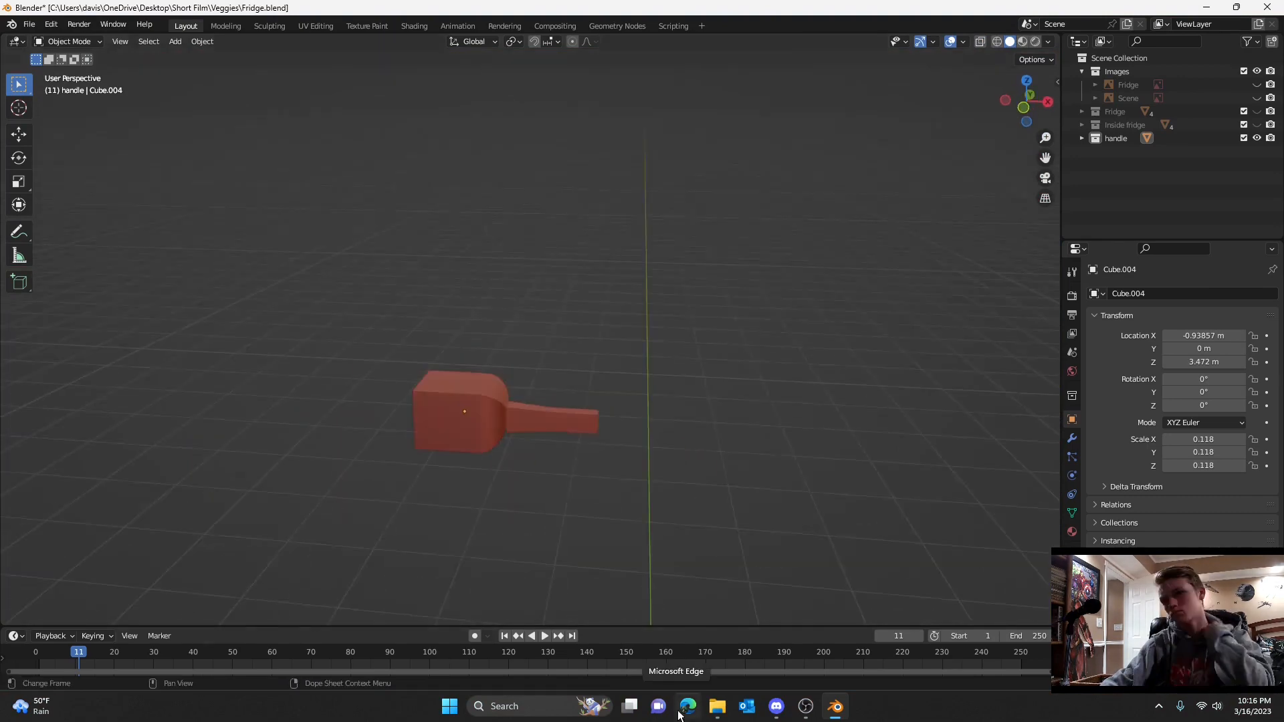
middle_drag(880, 335, 896, 310)
click(476, 401)
key(Delete)
- Make the Fridge and Inside fridge collections visible again
click(1256, 111)
click(1256, 125)
scroll(609, 382, down, 6)
click(1256, 111)
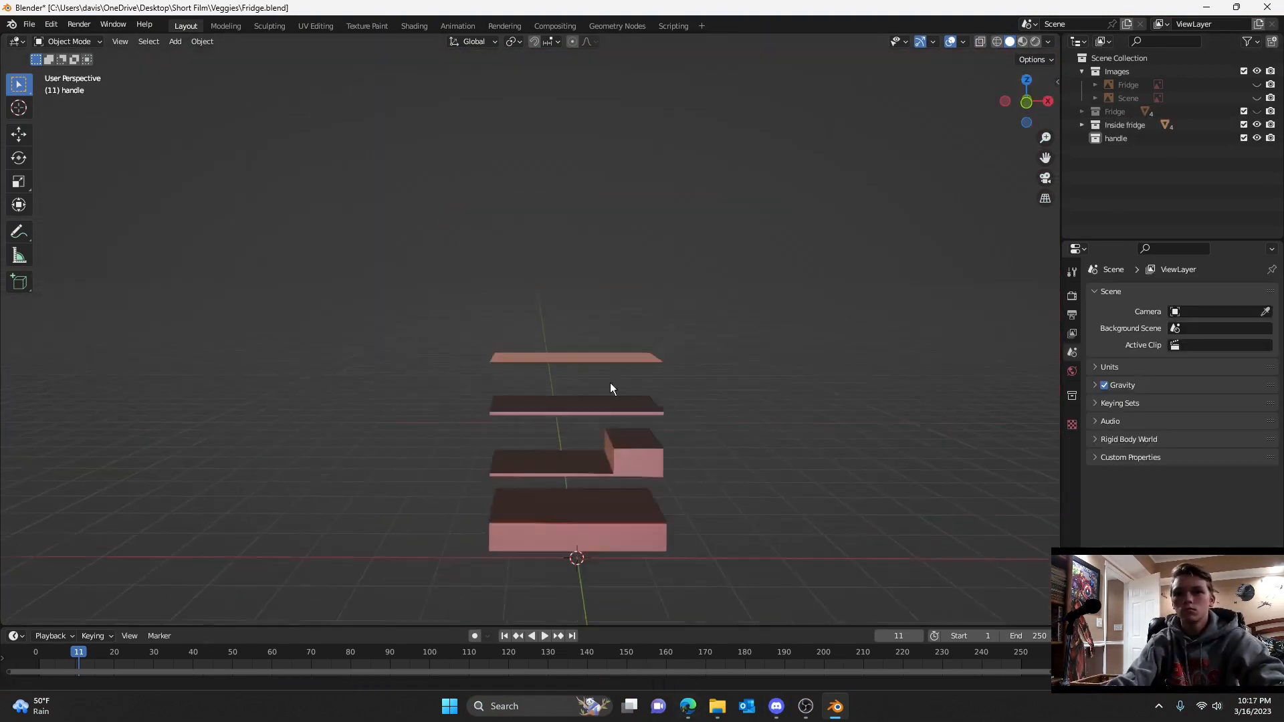
click(1256, 112)
- Add a new handle cube scaled to 0.146 on the upper door, at X -1.0216 m and Z 3.7608 m
click(1028, 104)
key(shift+a)
mouse_move(559, 359)
click(621, 376)
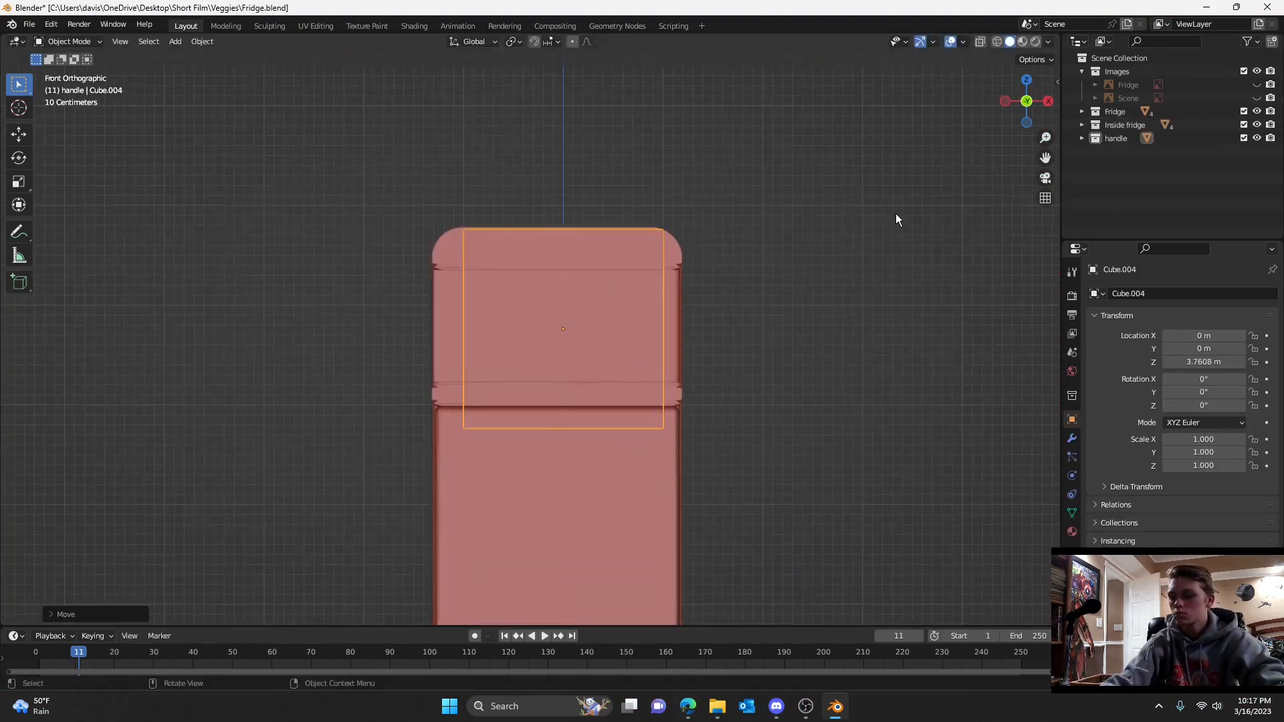
key(s)
click(578, 377)
scroll(578, 377, up, 4)
shift+middle_drag(577, 376, 728, 375)
key(g)
key(y)
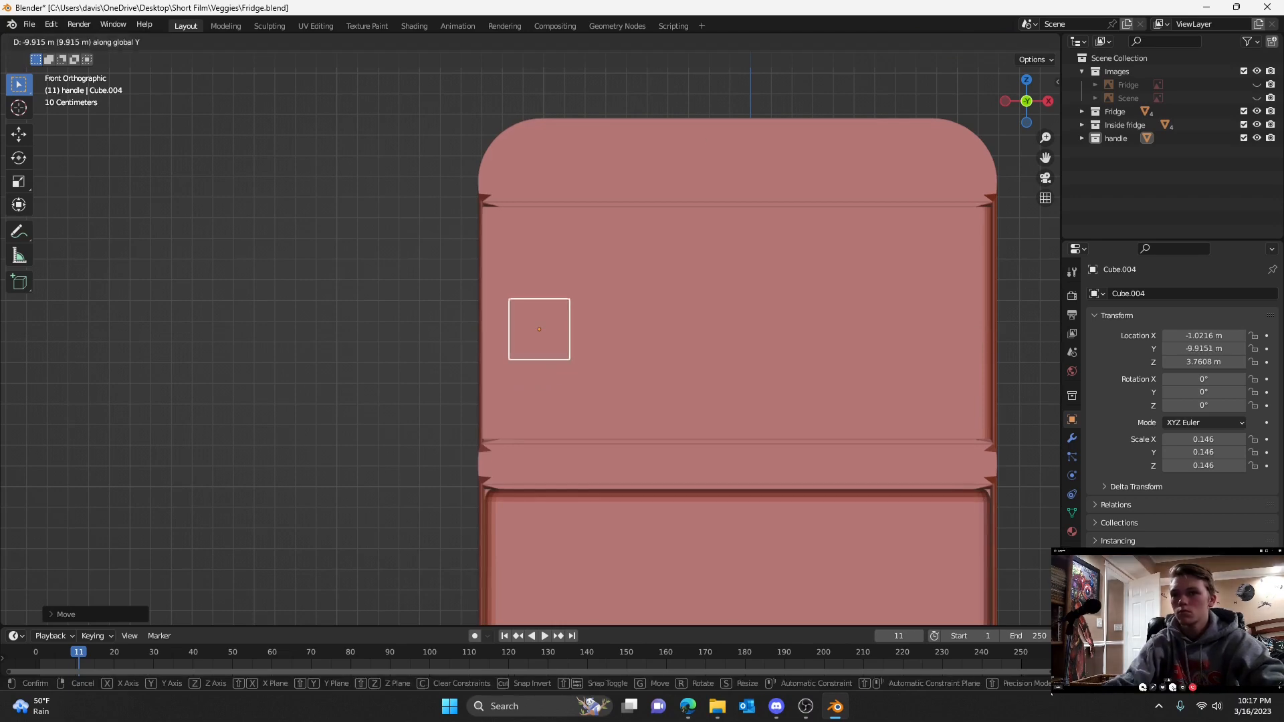
right_click(498, 371)
- Move the small handle cube along Y to -1.0752 m, against the upper door's front
key(g)
key(y)
middle_drag(498, 372, 665, 383)
scroll(664, 384, up, 4)
click(1027, 102)
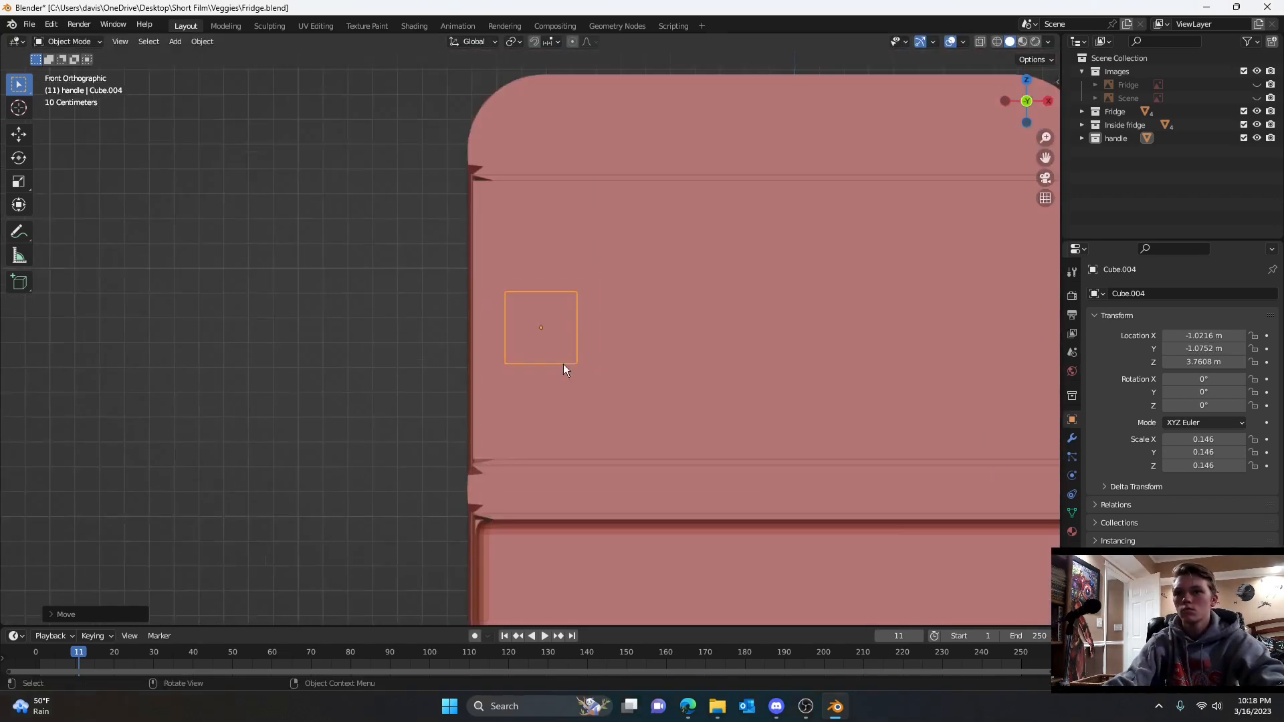
- Select a face of the handle block and move it along Y to adjust the block's depth
scroll(562, 364, up, 3)
shift+middle_drag(563, 364, 441, 294)
click(1027, 101)
click(522, 354)
key(g)
key(y)
click(547, 367)
- Inset the handle block's front face
scroll(619, 283, down, 5)
scroll(441, 294, up, 2)
key(i)
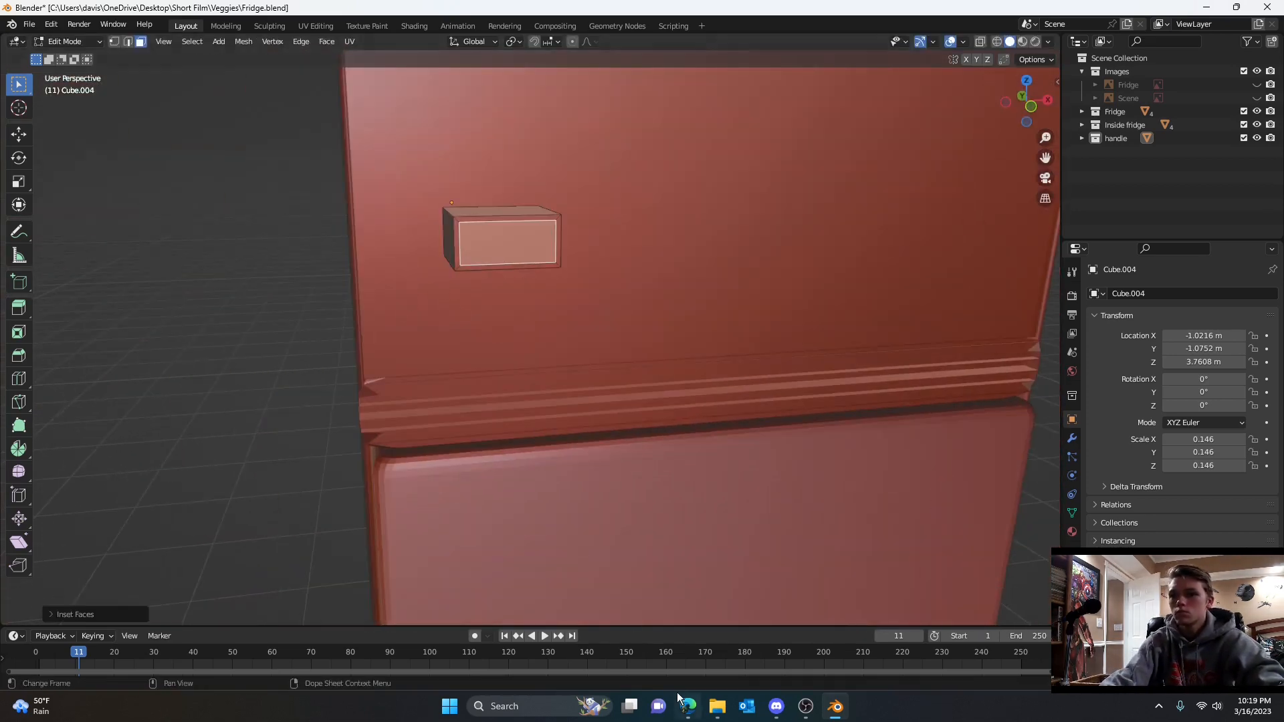
- Extrude the inset front face of the handle block outward and add a loop cut around the extruded section
key(e)
middle_drag(521, 258, 519, 379)
click(778, 303)
key(ctrl+r)
click(451, 413)
click(455, 414)
click(607, 392)
click(607, 392)
- Extrude the side face of the handle's front section about 0.45 m toward the door's centre to form the lever
key(3)
click(568, 393)
key(e)
right_click(668, 410)
middle_drag(591, 412, 668, 375)
key(e)
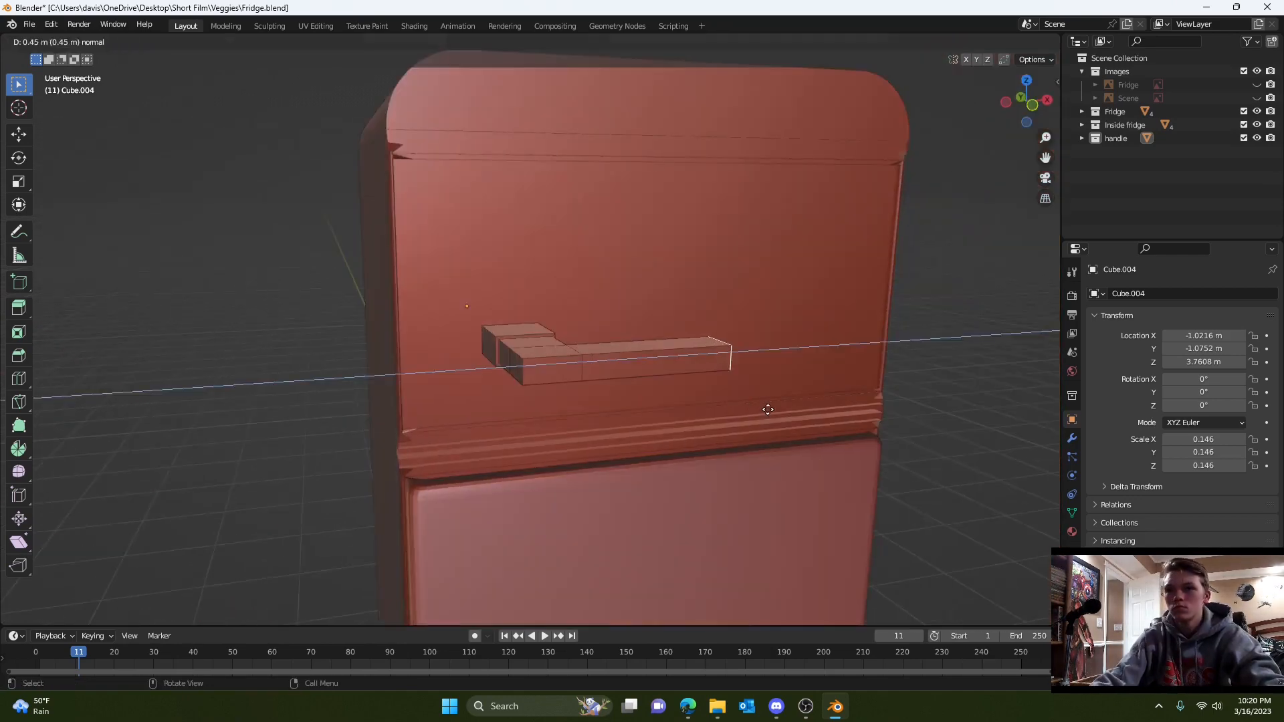
click(767, 409)
- Move edges at the handle's front corner to taper the lever and slant its bend
middle_drag(635, 434, 542, 428)
click(556, 367)
key(2)
click(585, 378)
key(g)
middle_drag(590, 381, 621, 385)
click(768, 402)
click(690, 392)
key(g)
click(762, 394)
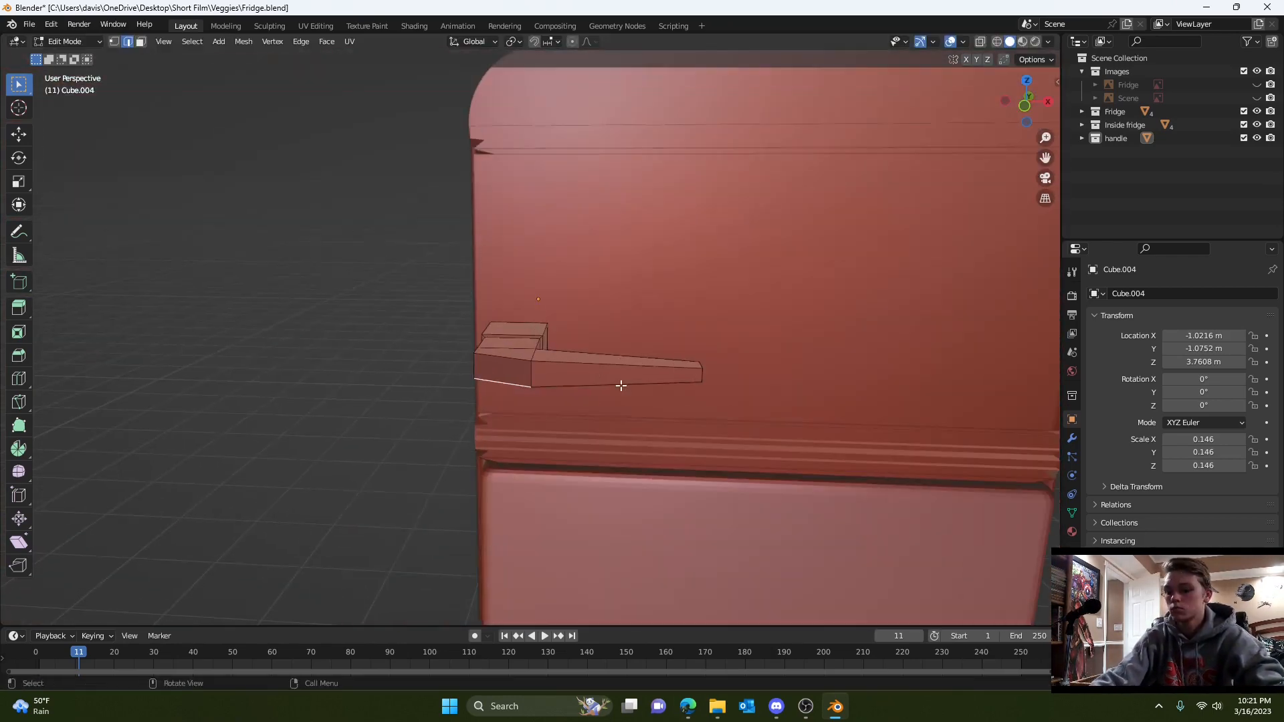
- Add Subdivision and Bevel modifiers to the handle and place Bevel above Subdivision in the stack
click(1071, 438)
click(1179, 293)
click(996, 545)
middle_drag(996, 545, 750, 511)
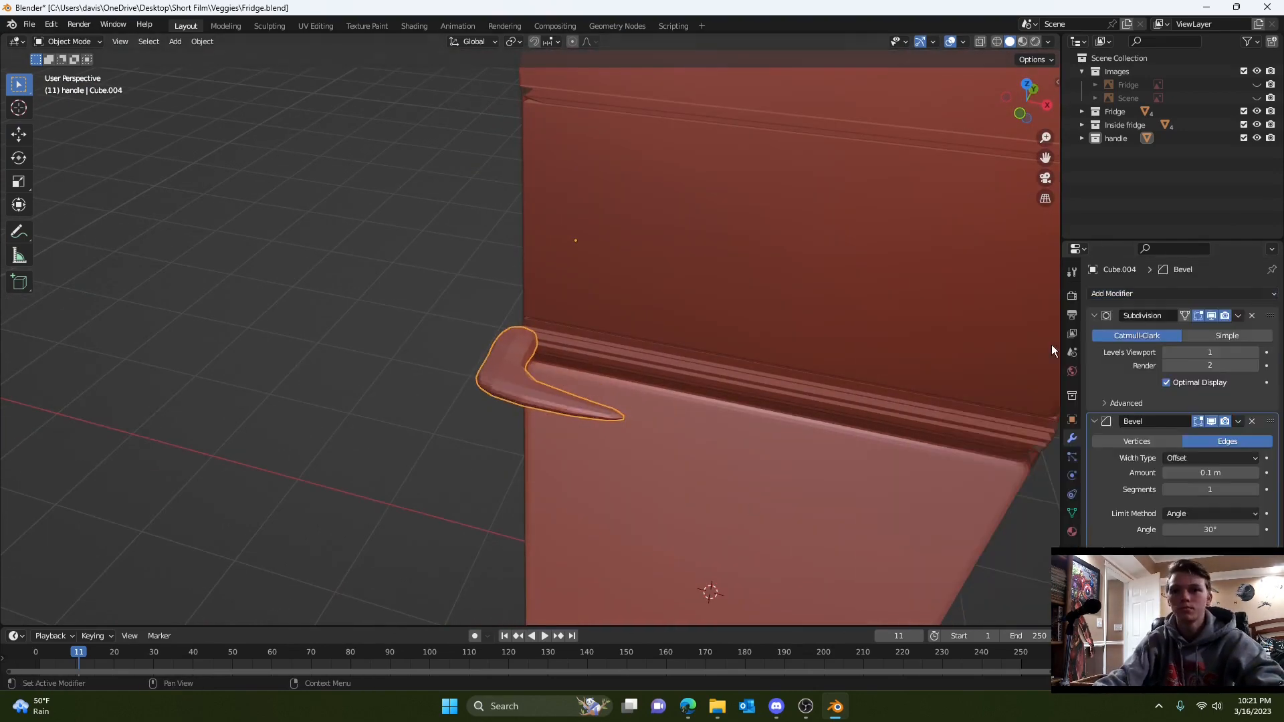
drag(1270, 421, 1270, 316)
middle_drag(742, 408, 769, 427)
- Select the handle's rear mounting block in Edit Mode and resize it, scaling it along Y by about 0.68
key(Tab)
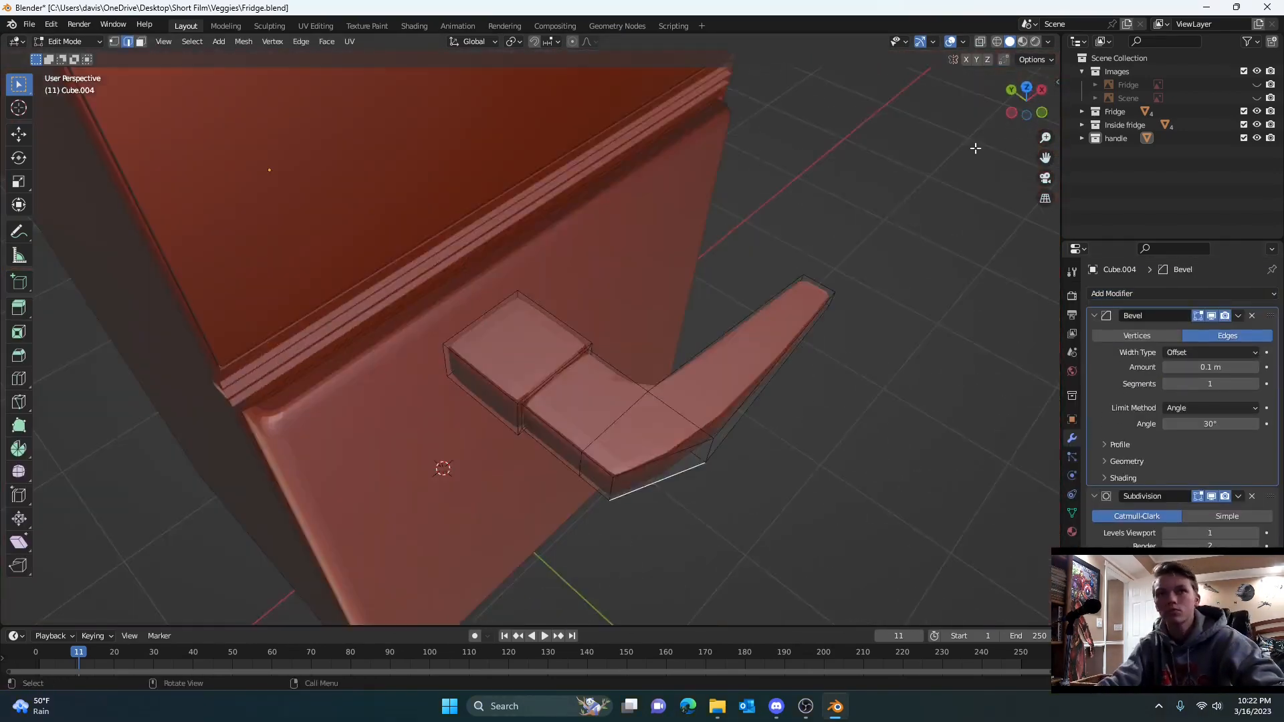
key(KP_7)
key(ctrl+r)
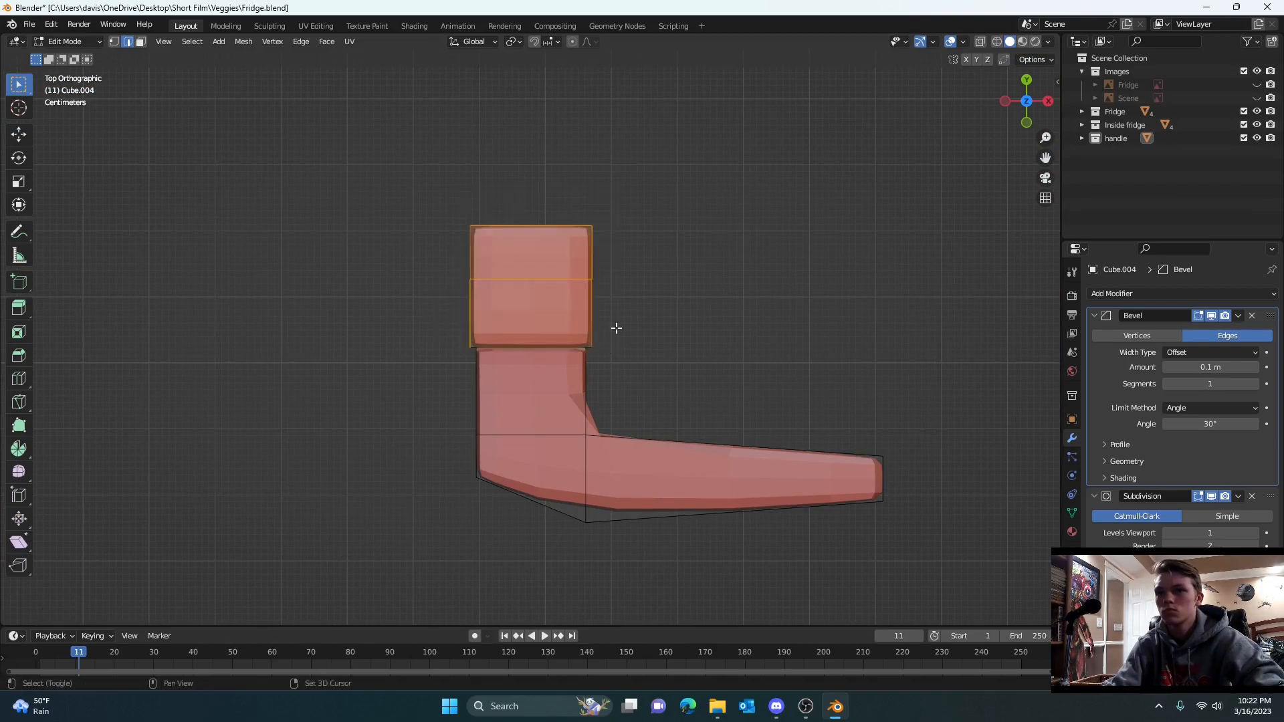
middle_drag(654, 307, 527, 347)
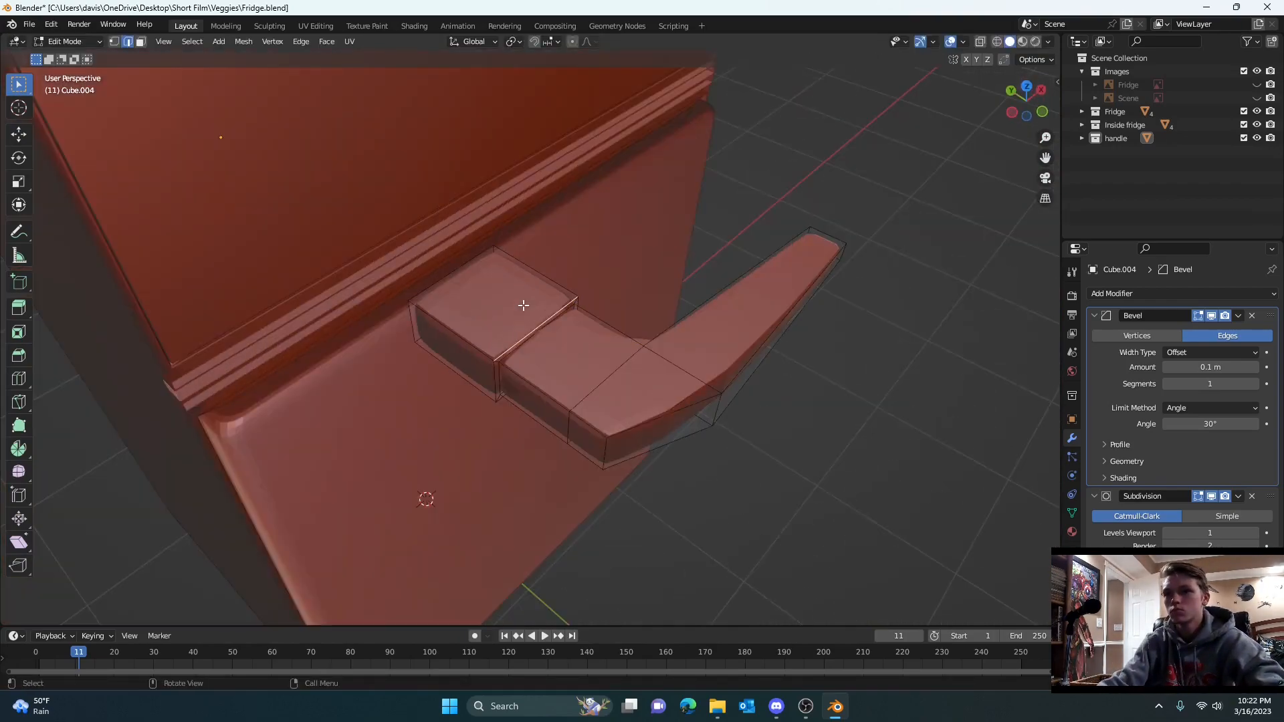
middle_drag(496, 303, 401, 268)
drag(384, 275, 556, 428)
key(s)
middle_drag(556, 427, 744, 433)
click(647, 324)
key(s)
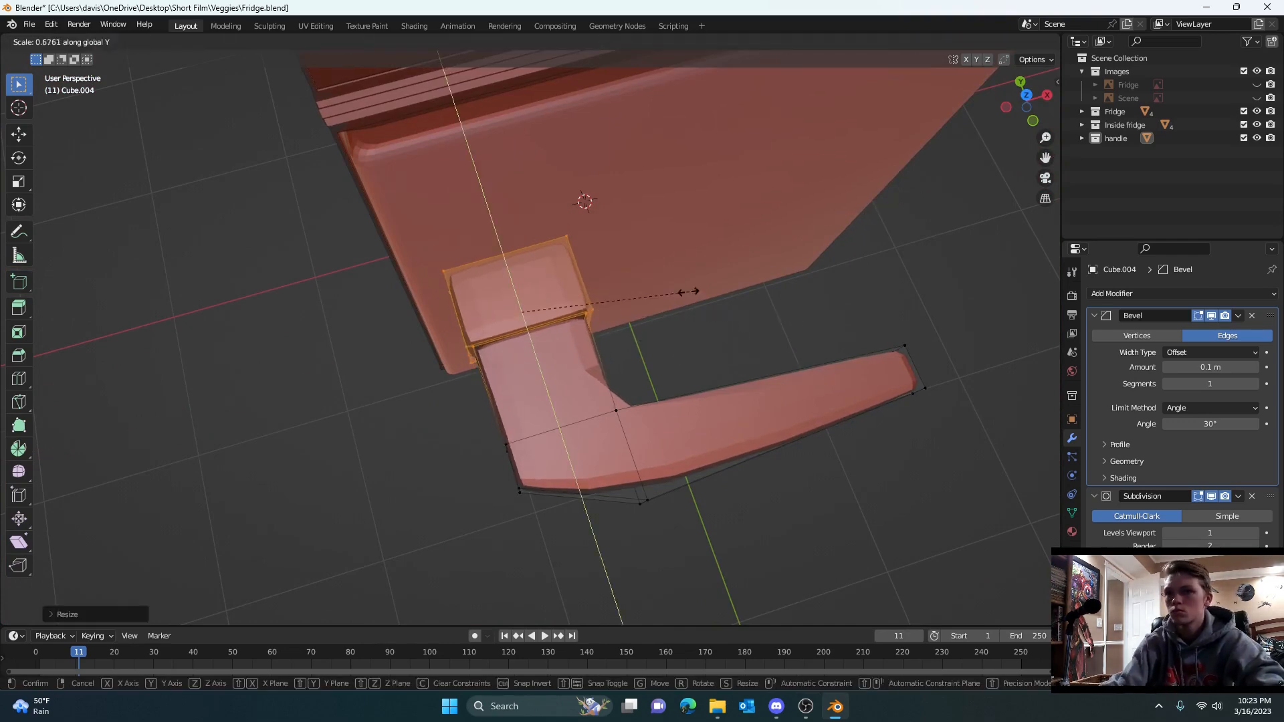
click(688, 292)
- Add a loop cut to the handle near its rear mounting block
middle_drag(688, 291, 552, 348)
key(ctrl+r)
click(536, 384)
click(471, 404)
middle_drag(471, 403, 515, 459)
- Move the whole handle about -0.12 m along X, toward the upper door's edge
middle_drag(898, 359, 722, 434)
key(x)
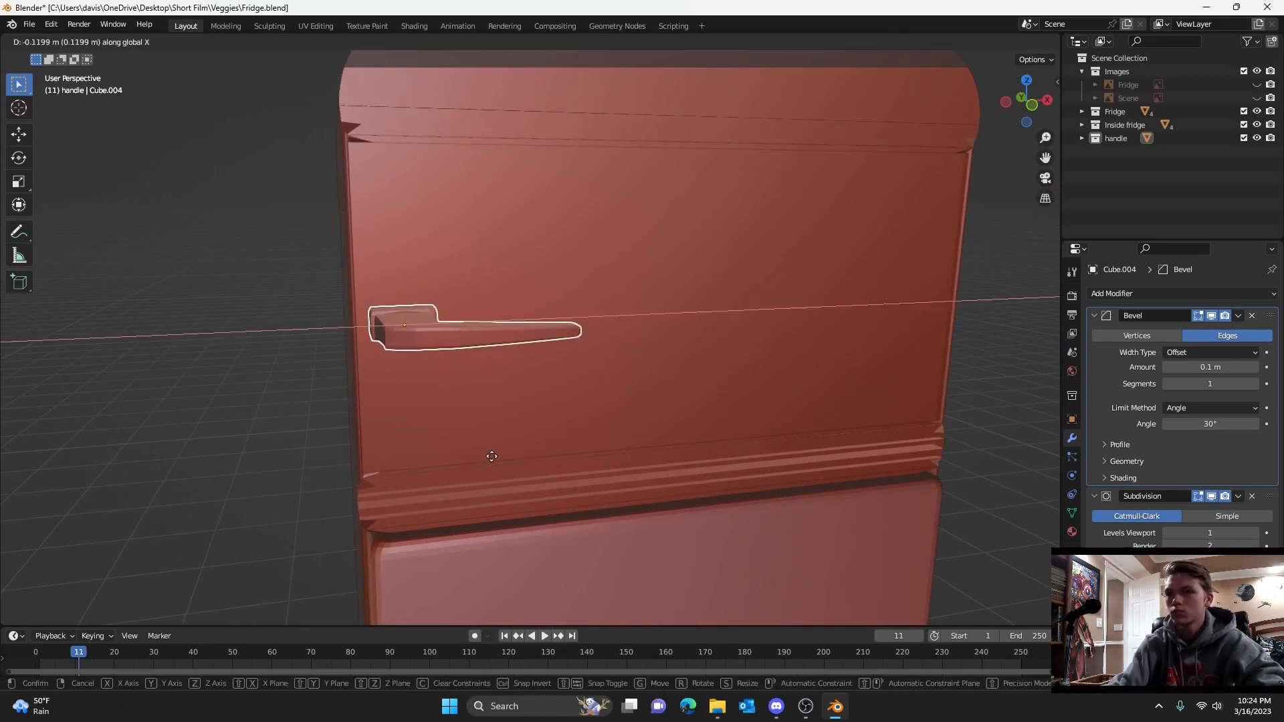
click(490, 452)
- Duplicate the handle, move the copy down about 1.81 m along Z onto the lower door, and save the file
scroll(433, 392, down, 7)
middle_drag(490, 452, 482, 361)
key(shift+d)
key(z)
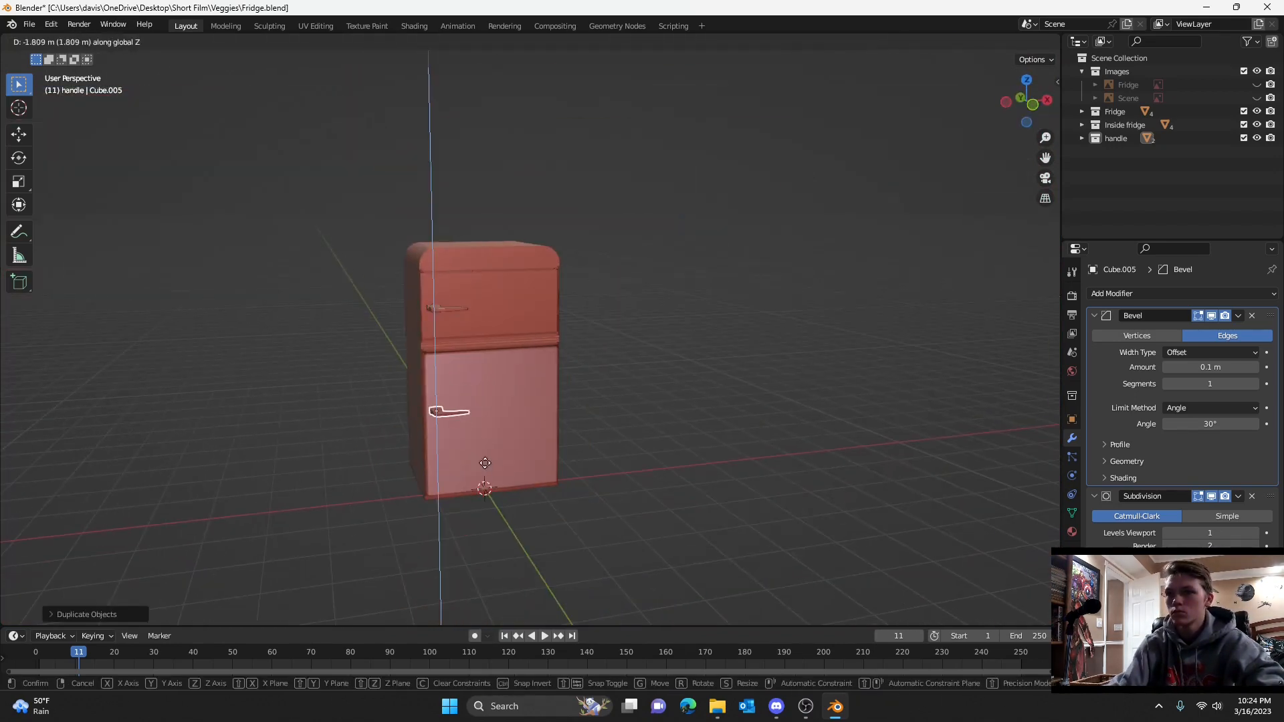
click(488, 463)
click(615, 423)
scroll(616, 424, up, 5)
middle_drag(616, 423, 646, 274)
scroll(460, 426, down, 6)
key(ctrl+s)
- Toggle the visibility of the Fridge and Inside fridge collections to inspect the model's parts
click(1256, 112)
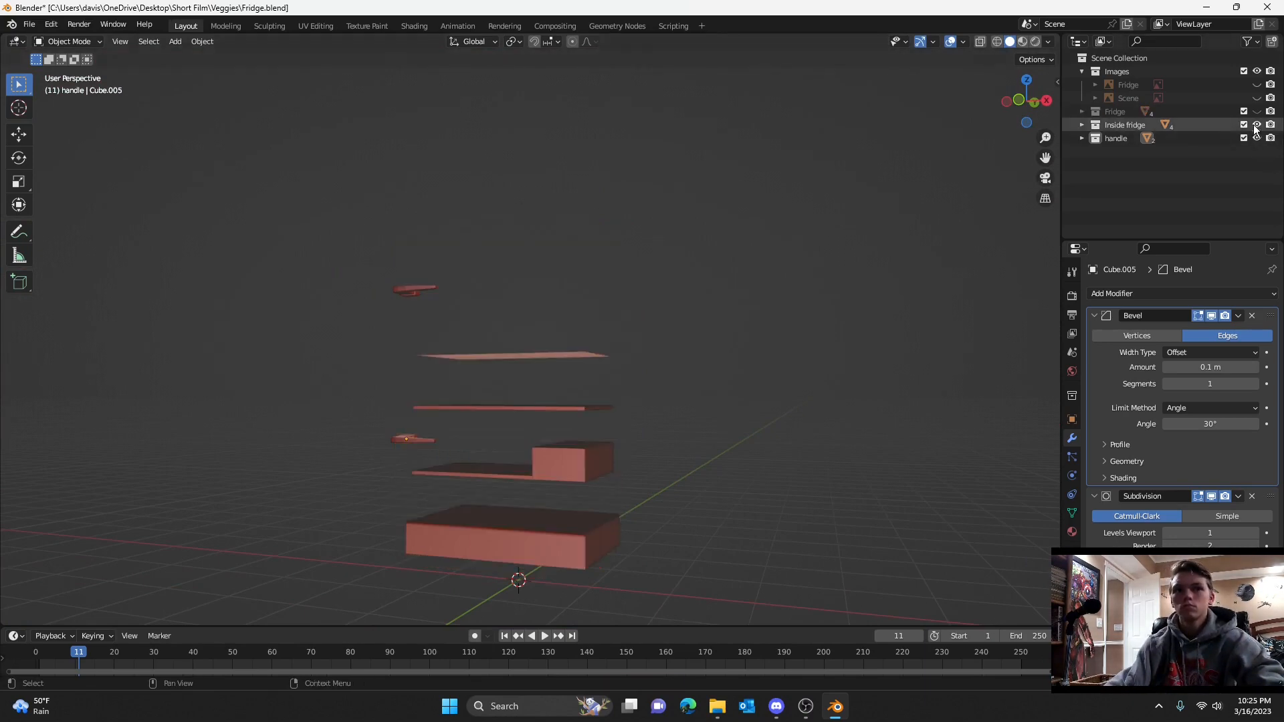
click(1256, 111)
click(1256, 125)
click(1256, 125)
click(1256, 98)
click(1256, 98)
- Show the Fridge reference image and turn on X-ray in the front view
click(1256, 85)
key(alt+z)
click(1019, 100)
scroll(319, 239, up, 5)
- Move the upper handle down onto the reference image's upper handle and align it along X
click(318, 239)
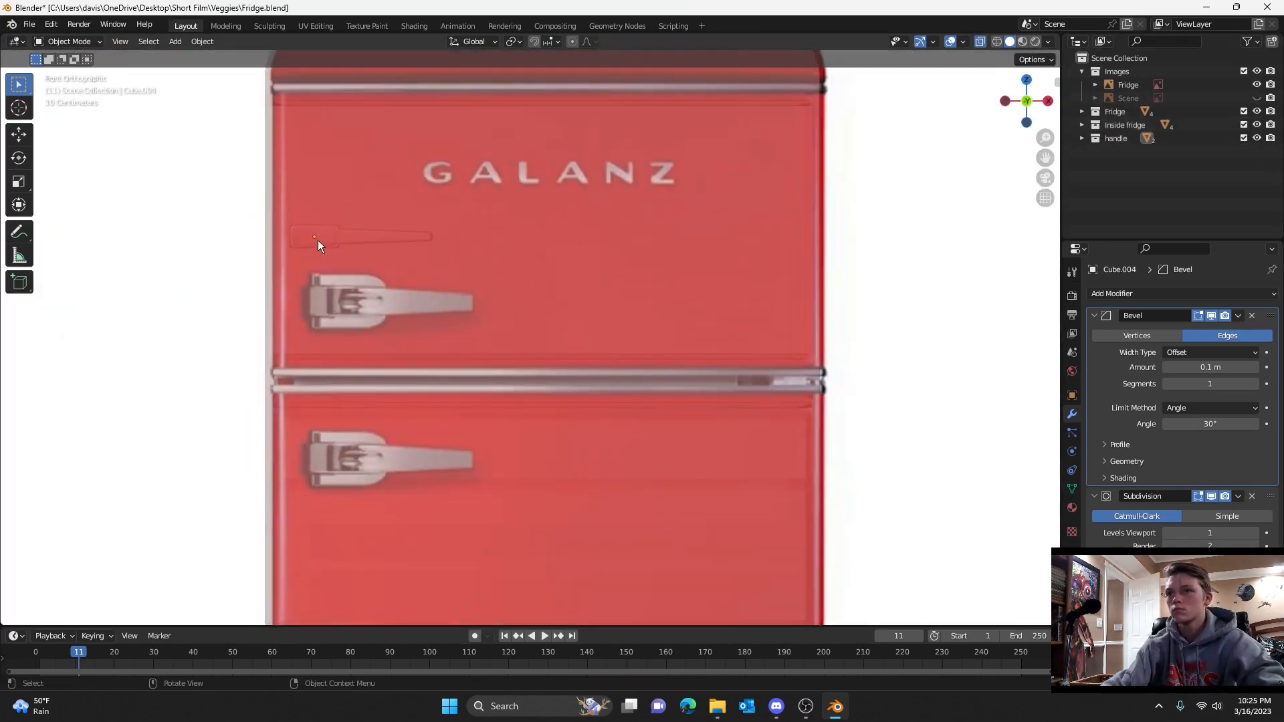
key(g)
click(339, 304)
key(g)
key(x)
click(372, 309)
- Try to lengthen the upper handle's lever by moving its tip about 0.086 m along X in the front view
middle_drag(371, 309, 429, 314)
key(KP_1)
scroll(472, 401, up, 4)
click(324, 331)
key(Tab)
key(Tab)
click(321, 324)
key(Tab)
key(KP_1)
scroll(338, 345, down, 1)
drag(593, 265, 631, 324)
key(g)
key(x)
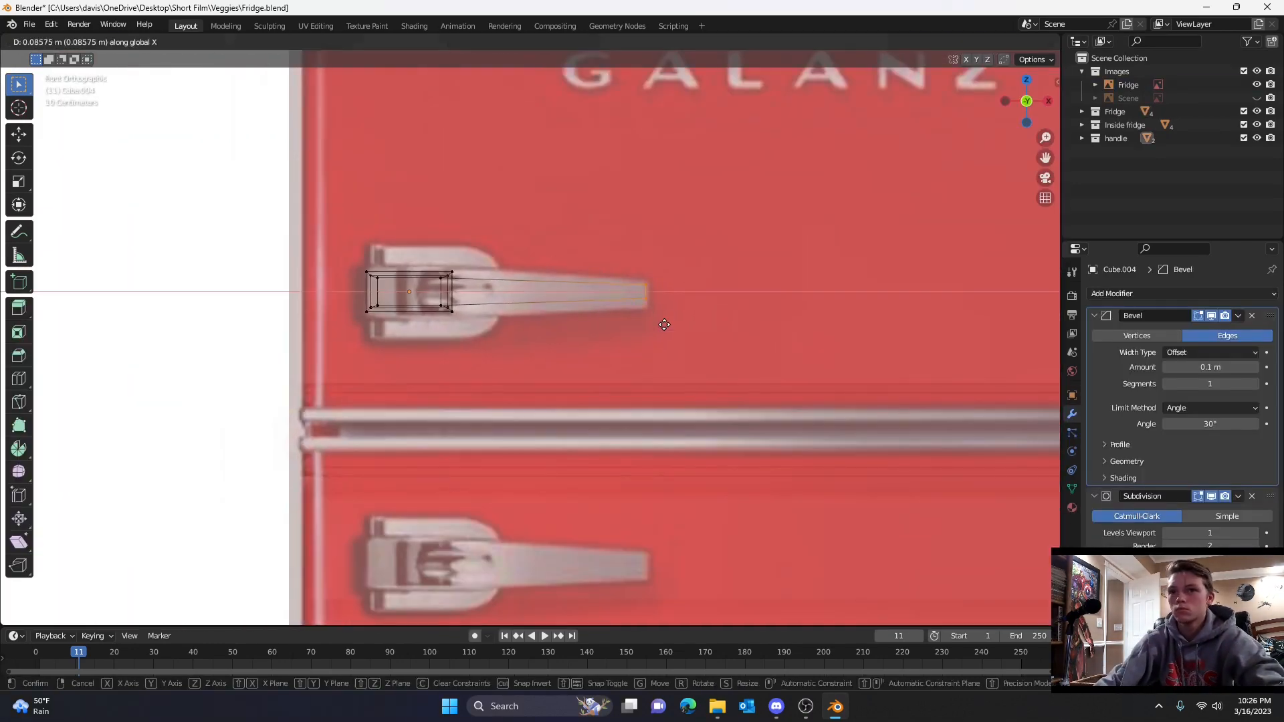
click(664, 326)
- Undo the lever tip's move and return to Object Mode
key(s)
right_click(699, 291)
key(ctrl+z)
key(ctrl+z)
key(Tab)
- Move the lower handle along Z and X onto the reference image's lower handle in the front view
middle_drag(616, 261, 595, 267)
scroll(595, 268, down, 4)
click(435, 491)
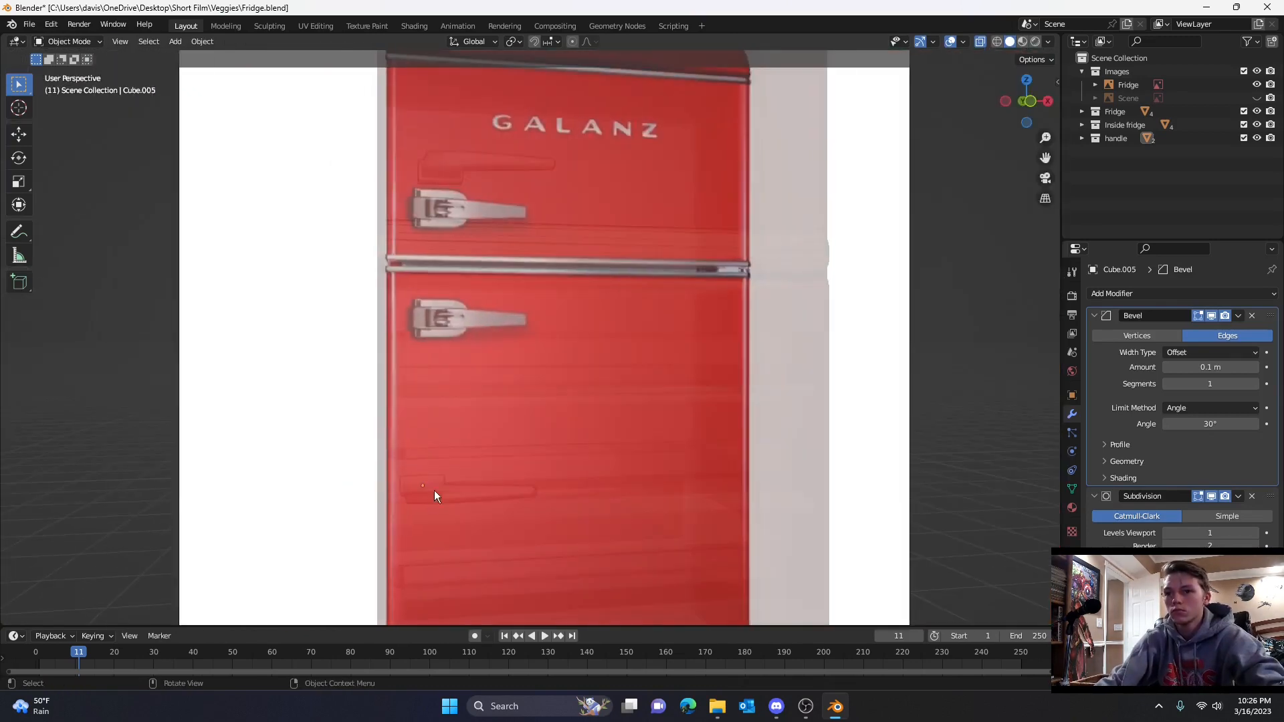
key(KP_1)
key(g)
key(z)
click(665, 242)
key(g)
key(x)
click(667, 309)
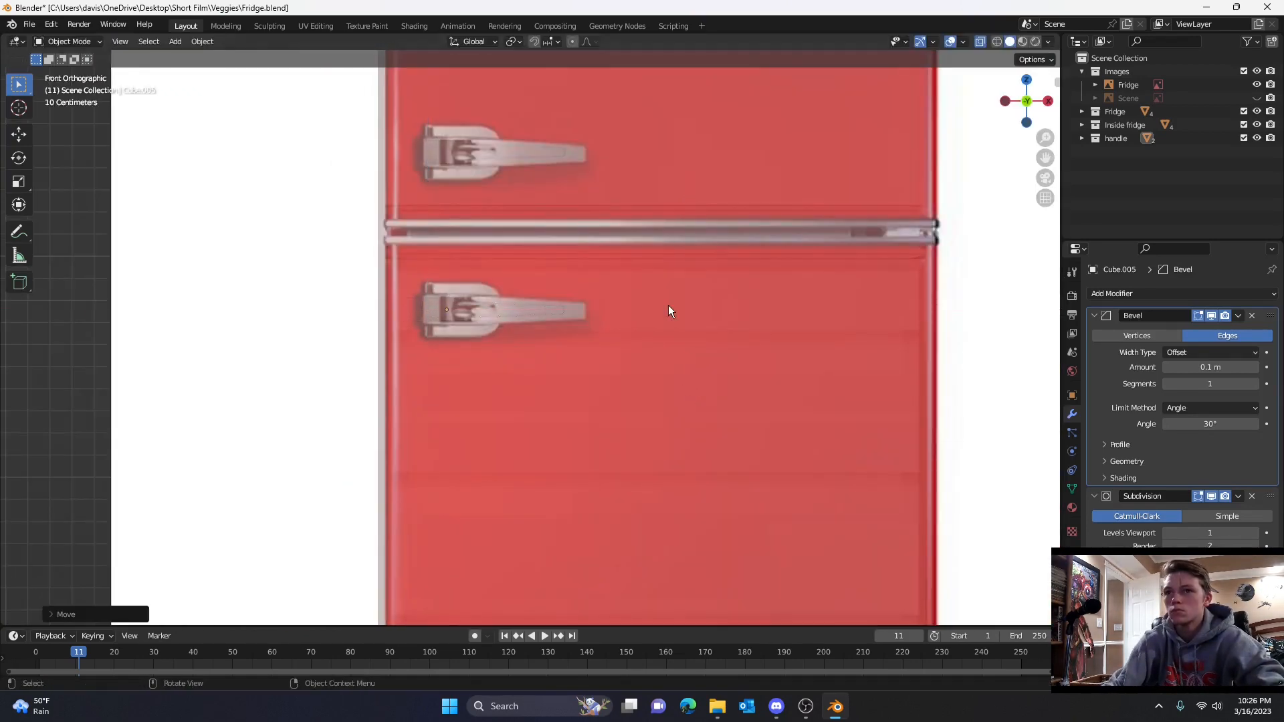
scroll(667, 309, down, 4)
middle_drag(667, 309, 750, 363)
scroll(604, 366, up, 3)
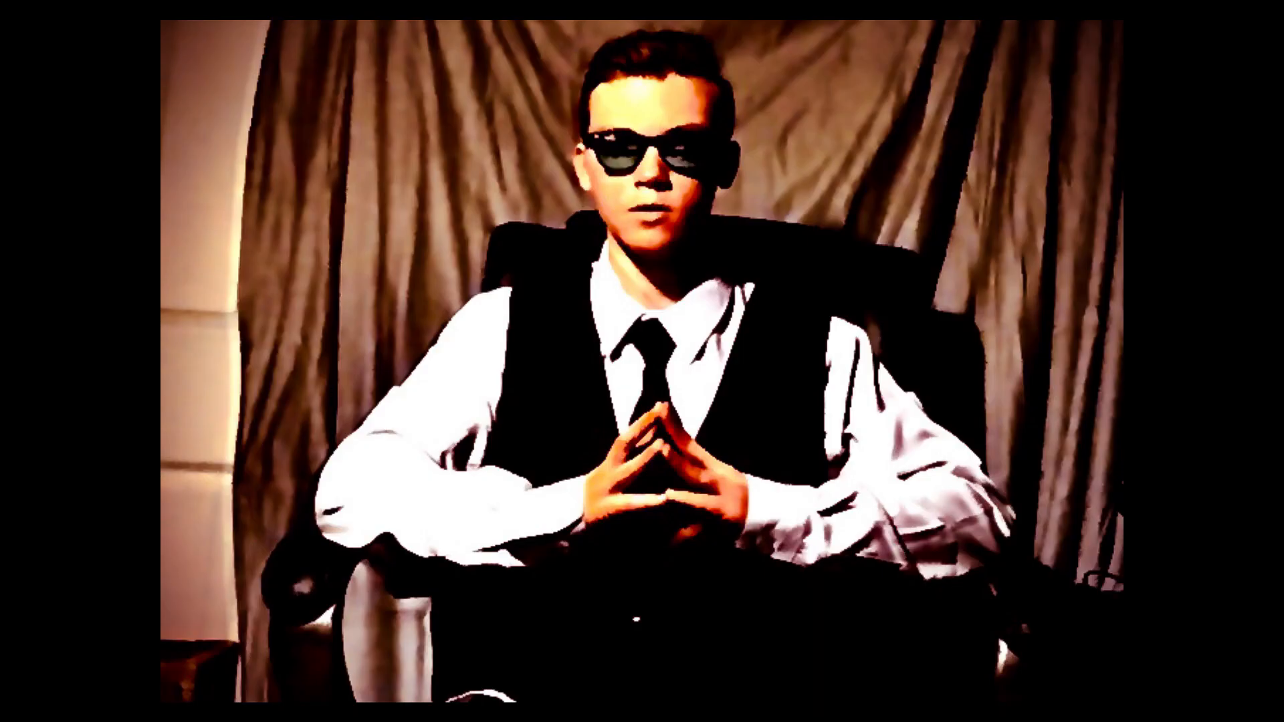